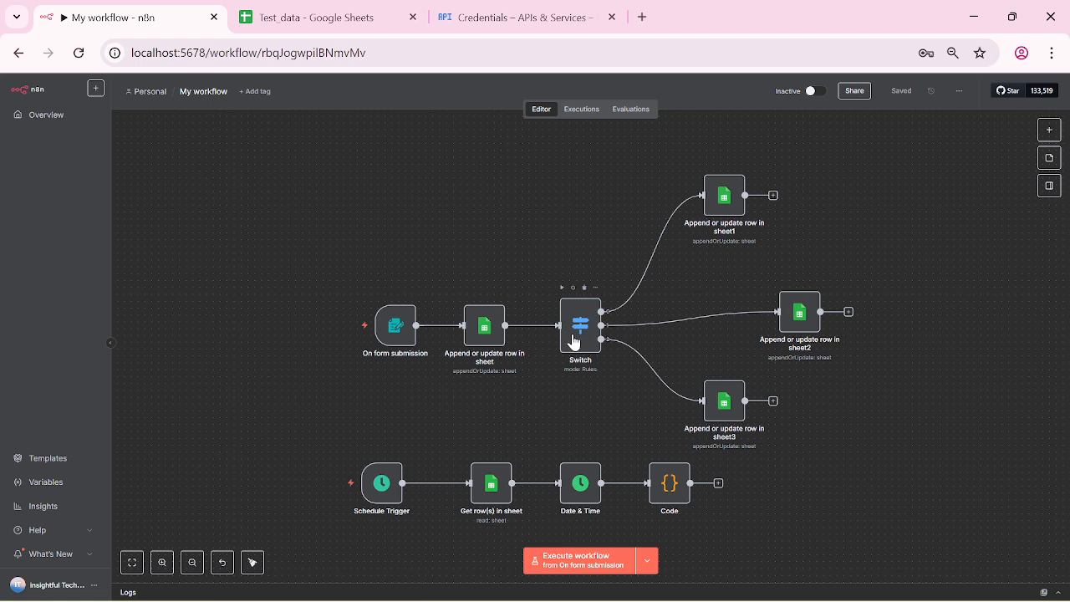
Step: Review the existing Code step's script, then create a new empty workflow, My workflow 2
{"action": "mouse_move", "coordinate": [382, 480]}
{"action": "mouse_move", "coordinate": [579, 349]}
{"action": "double_click", "coordinate": [671, 484]}
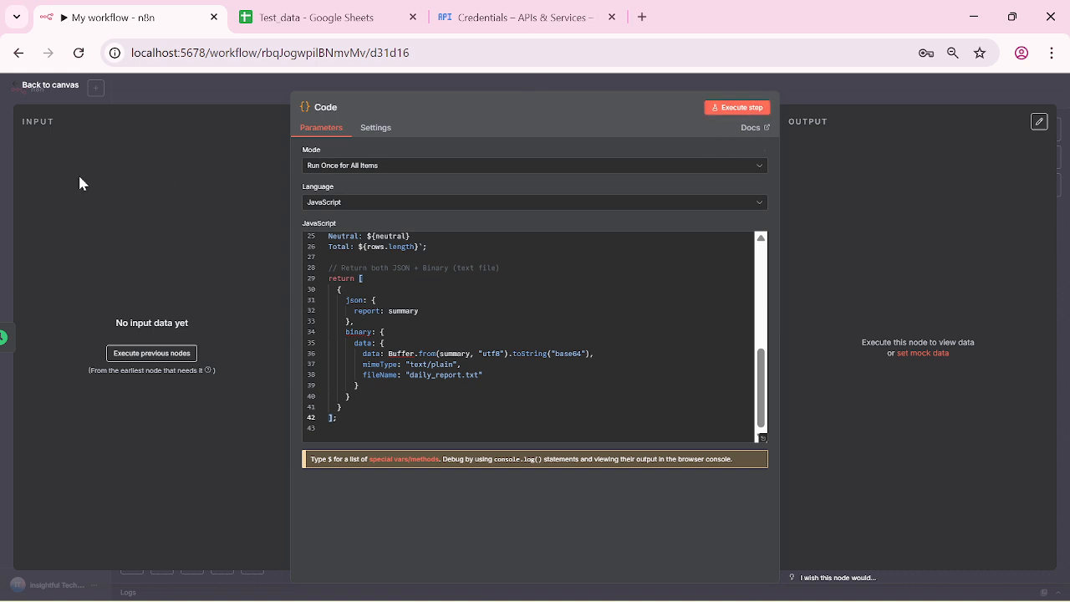
{"action": "left_click", "coordinate": [23, 87]}
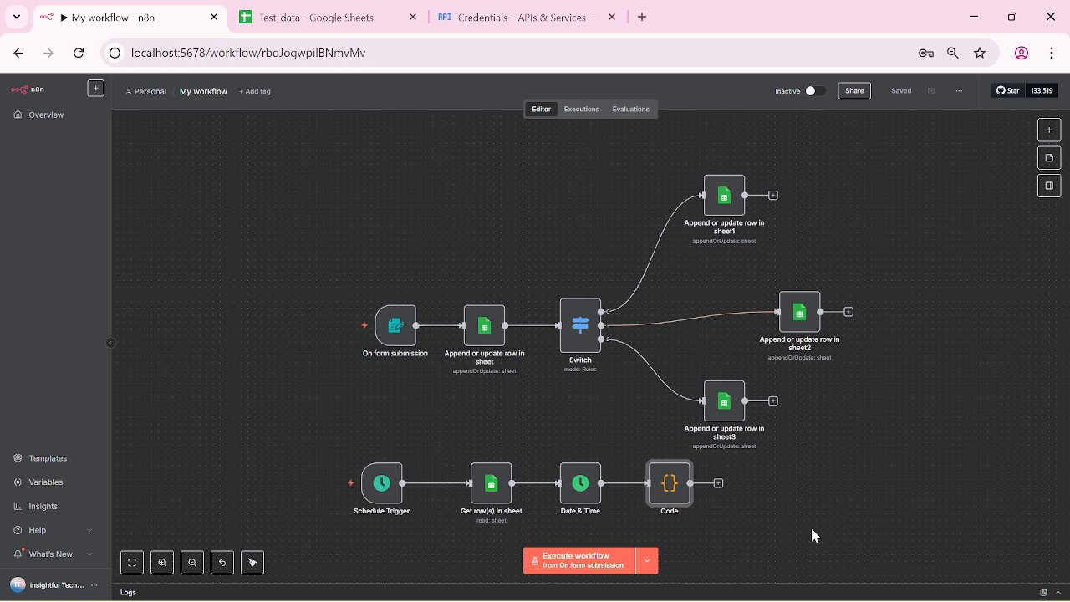
{"action": "left_click", "coordinate": [196, 383]}
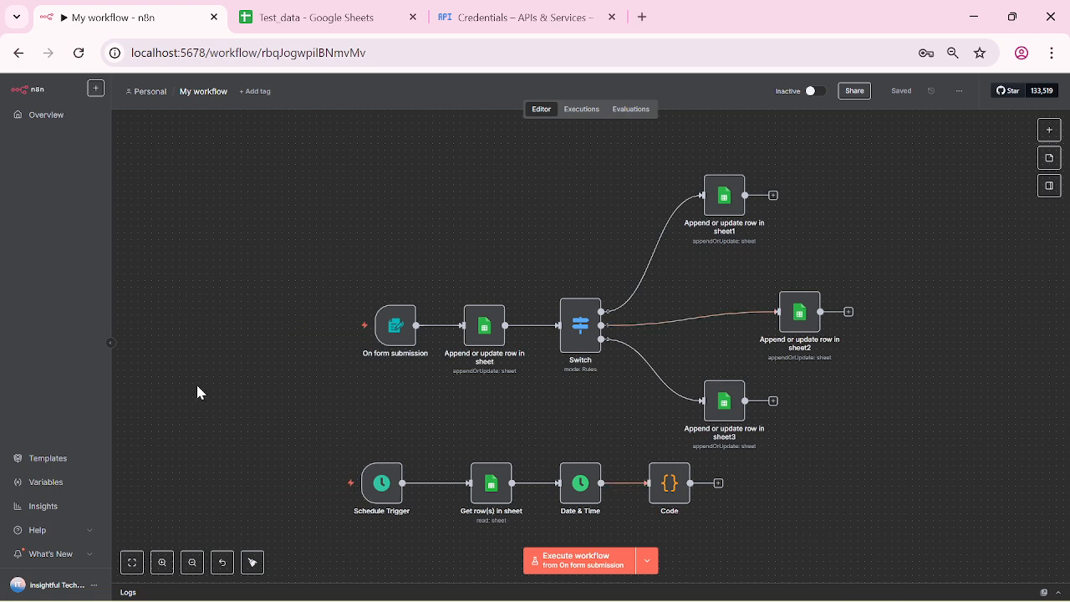
{"action": "left_click", "coordinate": [94, 88]}
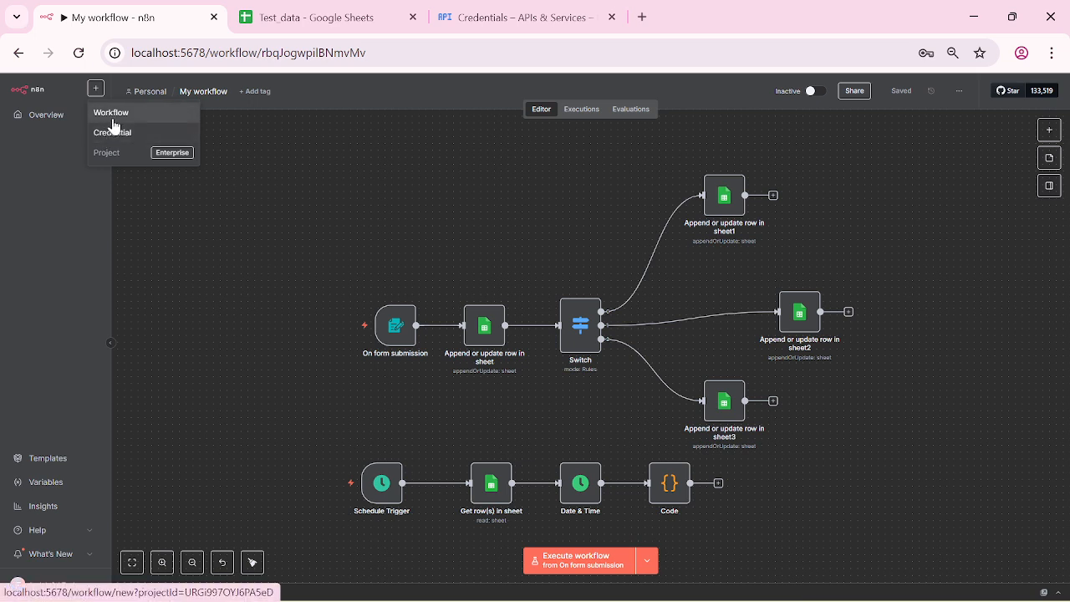
{"action": "left_click", "coordinate": [112, 123]}
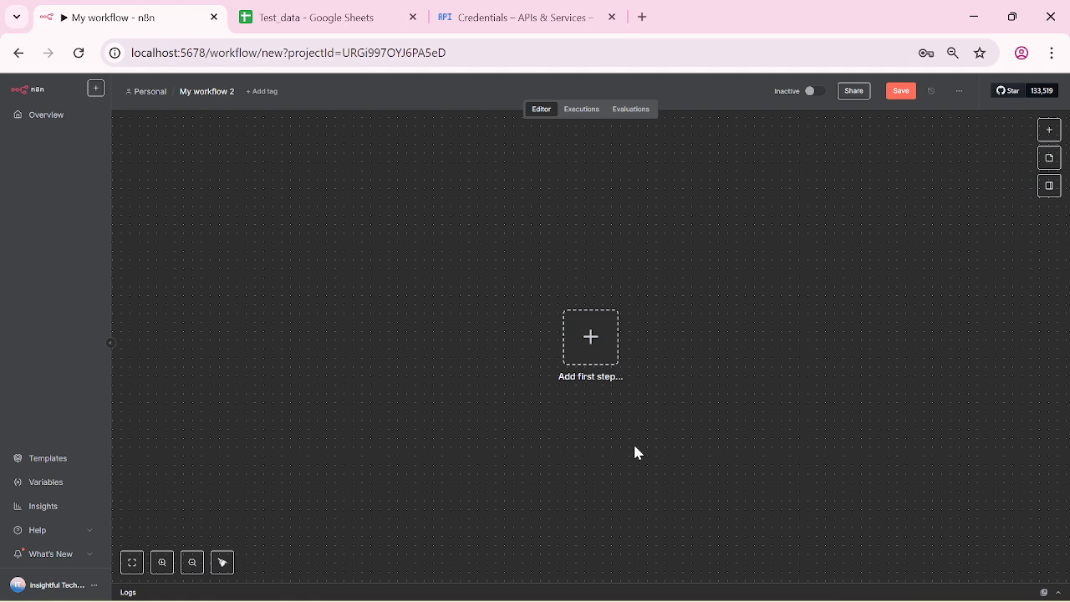
Step: Search the trigger options for 'form submission' and choose the On form submission trigger
{"action": "left_click", "coordinate": [595, 337]}
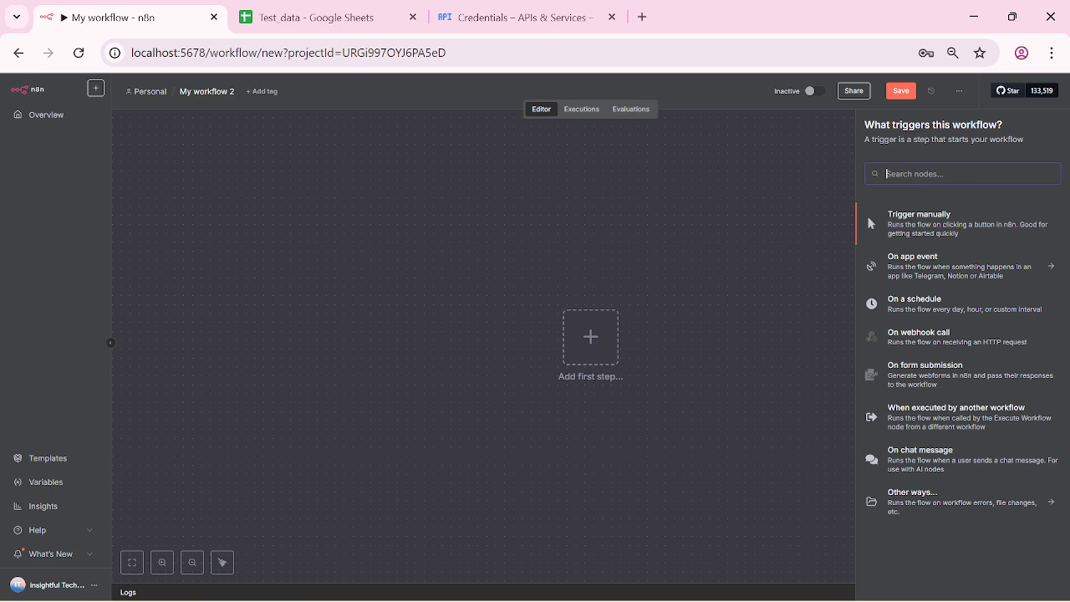
{"action": "type", "text": "on"}
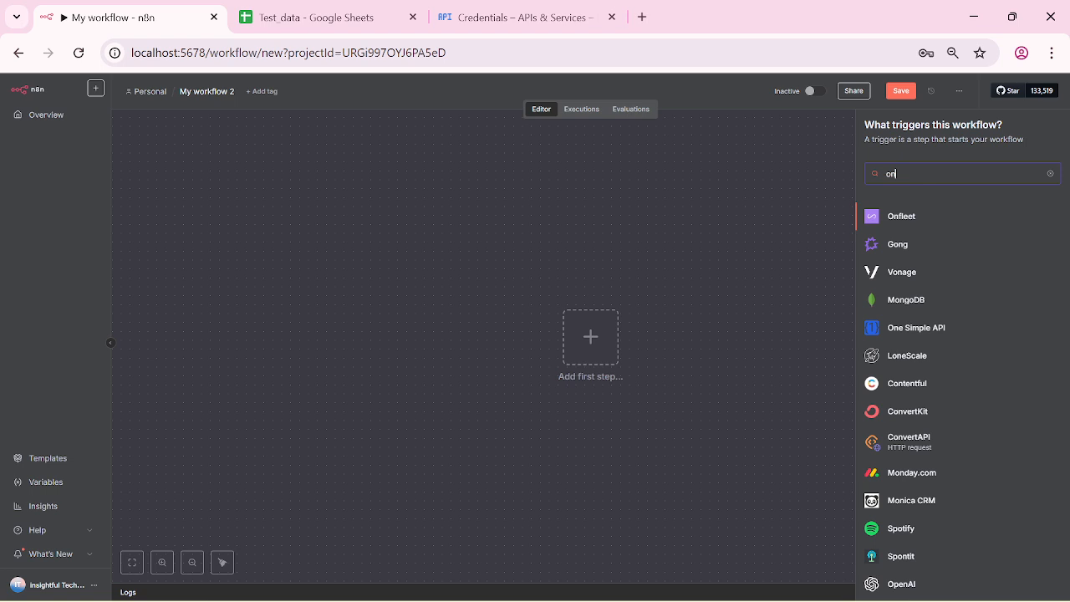
{"action": "type", "text": " for"}
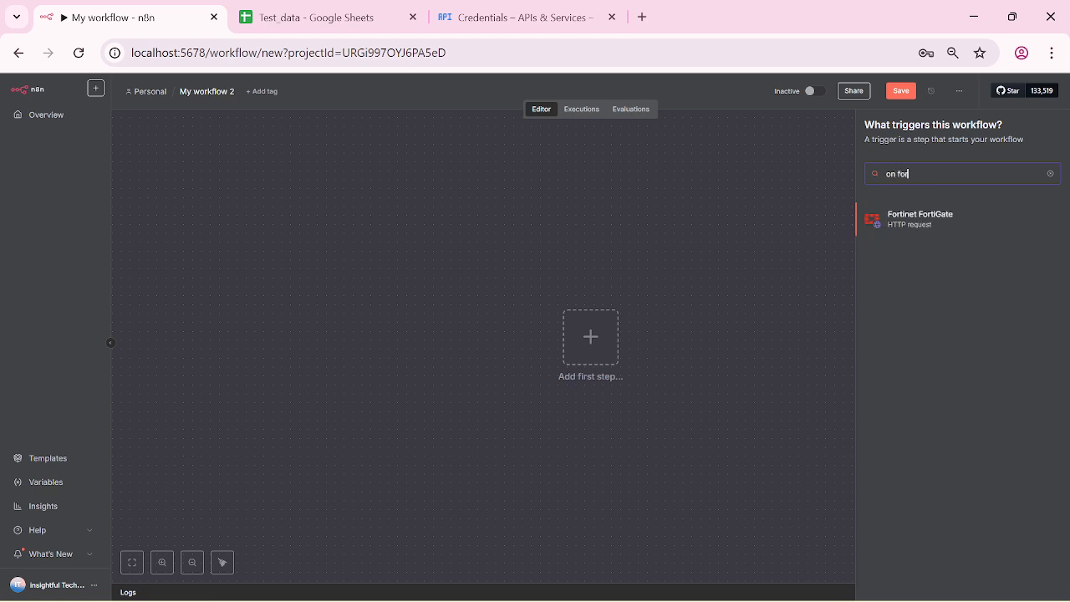
{"action": "key", "text": "BackSpace"}
{"action": "key", "text": "BackSpace"}
{"action": "key", "text": "BackSpace"}
{"action": "key", "text": "BackSpace"}
{"action": "key", "text": "BackSpace"}
{"action": "key", "text": "BackSpace"}
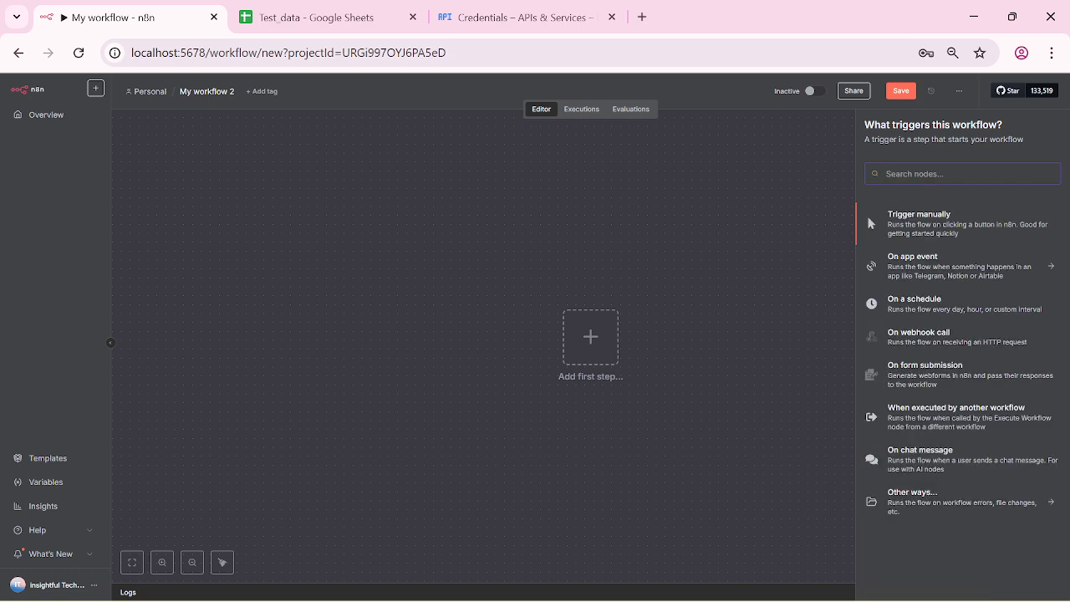
{"action": "type", "text": "for"}
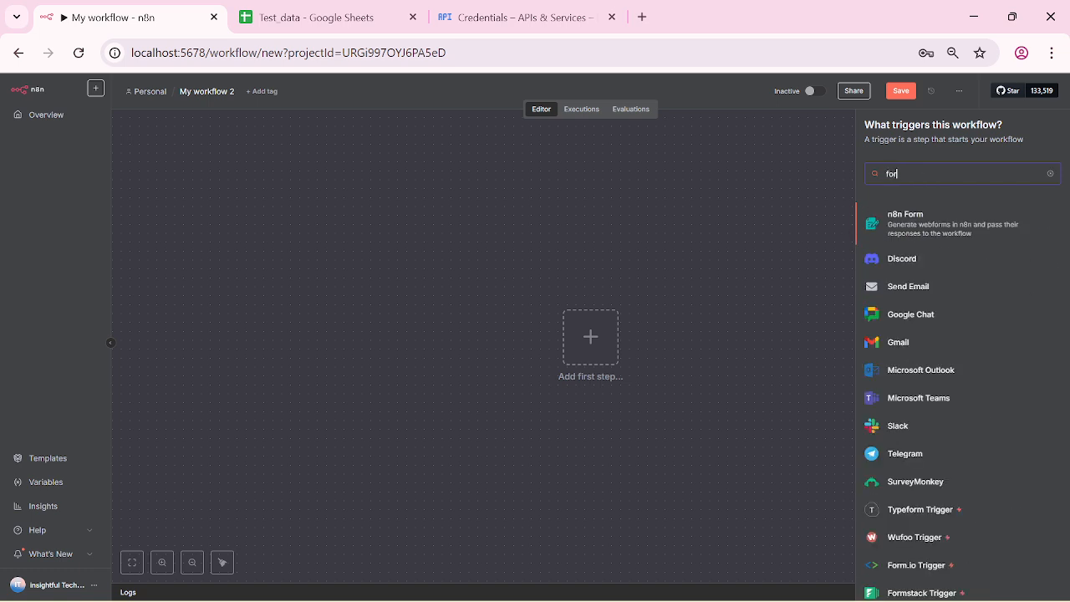
{"action": "type", "text": "m"}
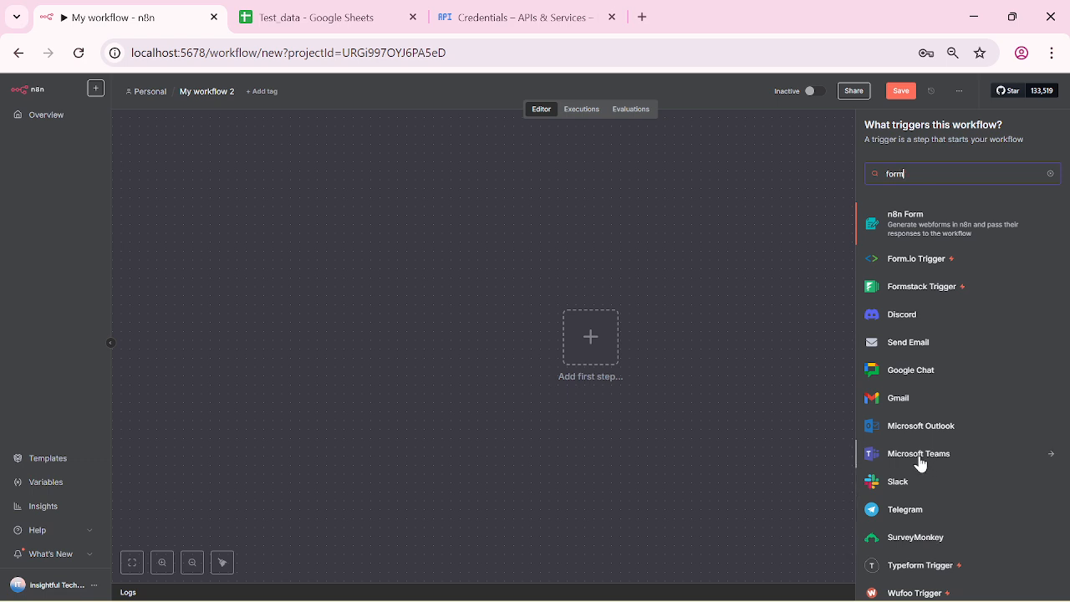
{"action": "scroll", "coordinate": [921, 465], "scroll_direction": "down", "scroll_amount": 3}
{"action": "scroll", "coordinate": [919, 462], "scroll_direction": "down", "scroll_amount": 3}
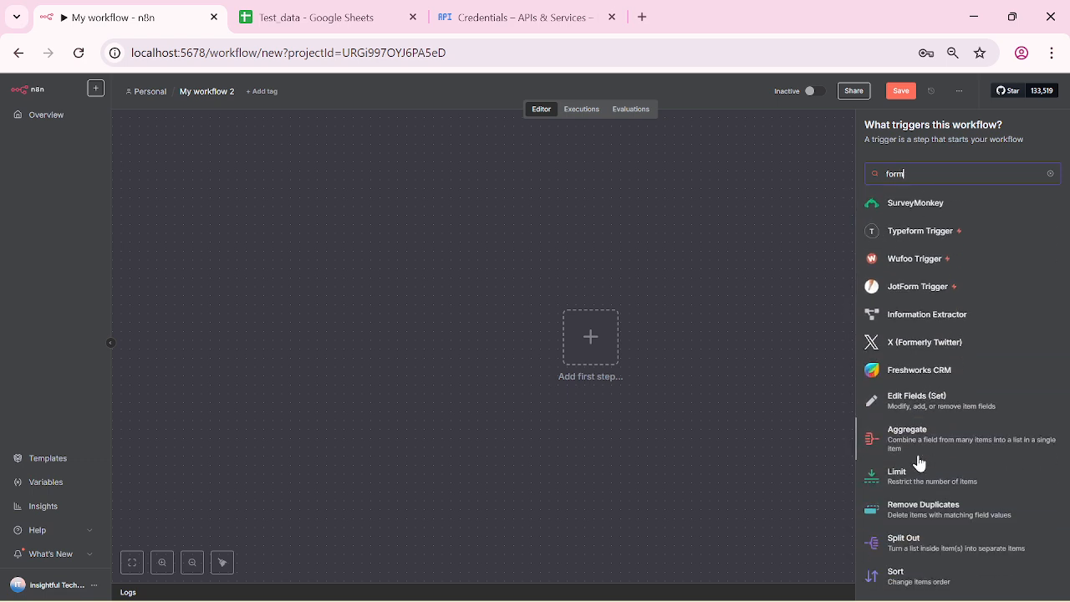
{"action": "scroll", "coordinate": [916, 455], "scroll_direction": "up", "scroll_amount": 6}
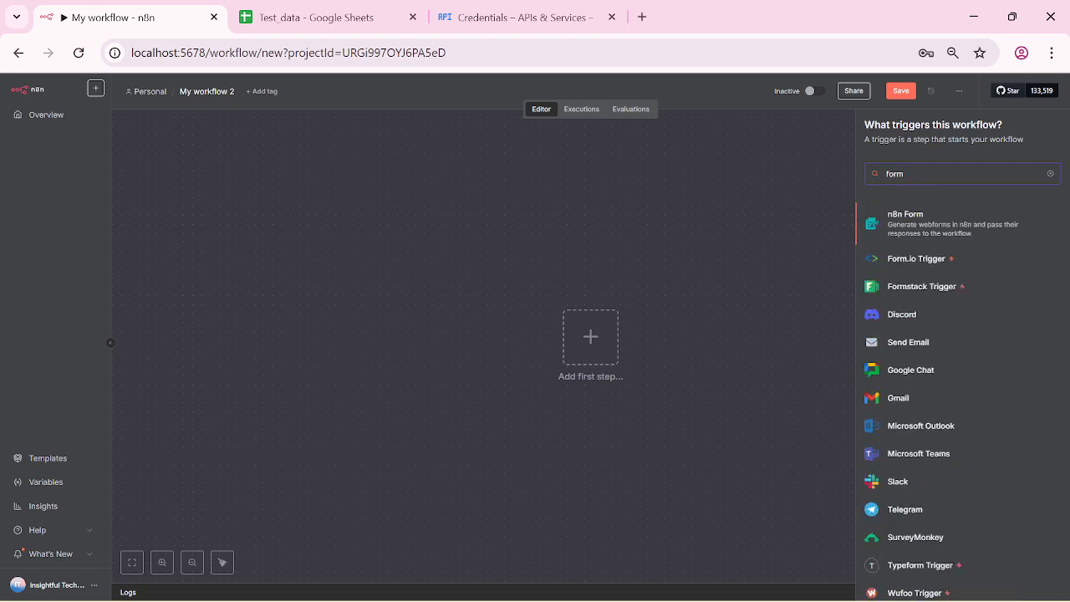
{"action": "key", "text": "BackSpace"}
{"action": "key", "text": "BackSpace"}
{"action": "key", "text": "BackSpace"}
{"action": "key", "text": "BackSpace"}
{"action": "type", "text": "on"}
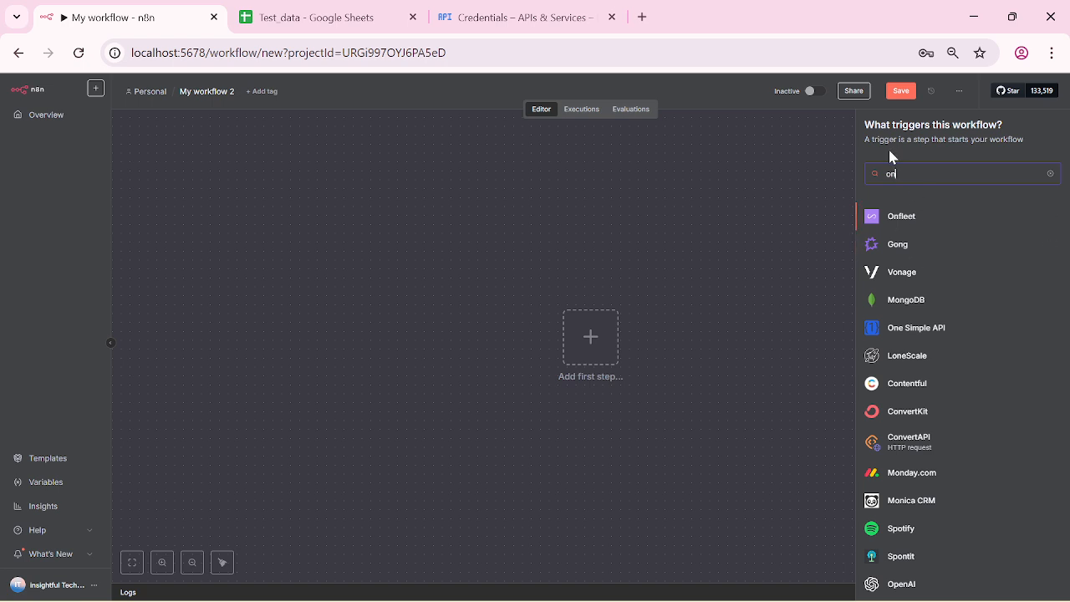
{"action": "type", "text": "form"}
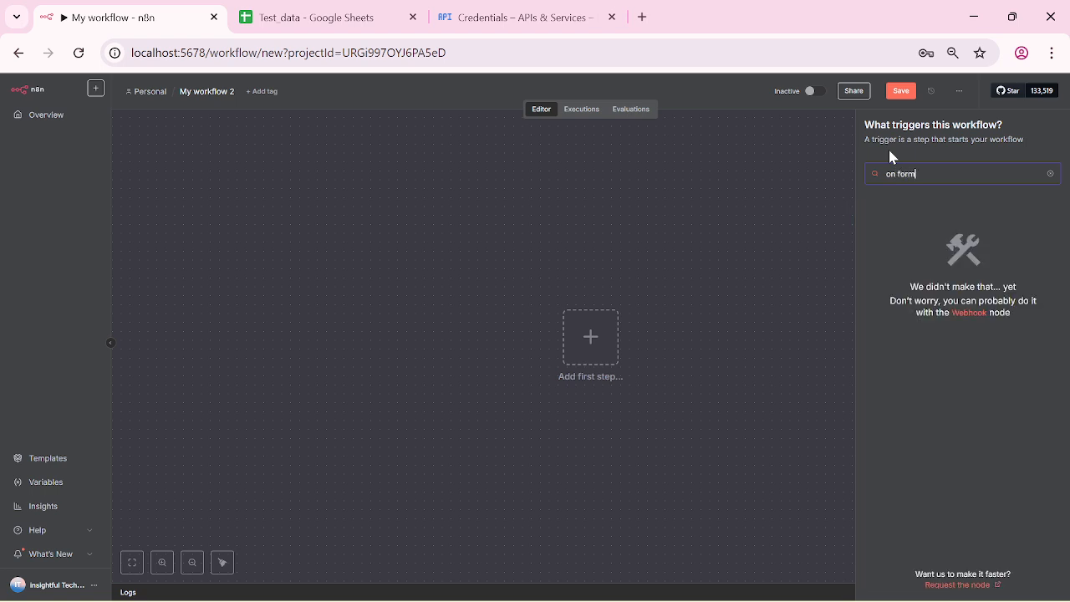
{"action": "type", "text": " sub"}
{"action": "left_click", "coordinate": [757, 376]}
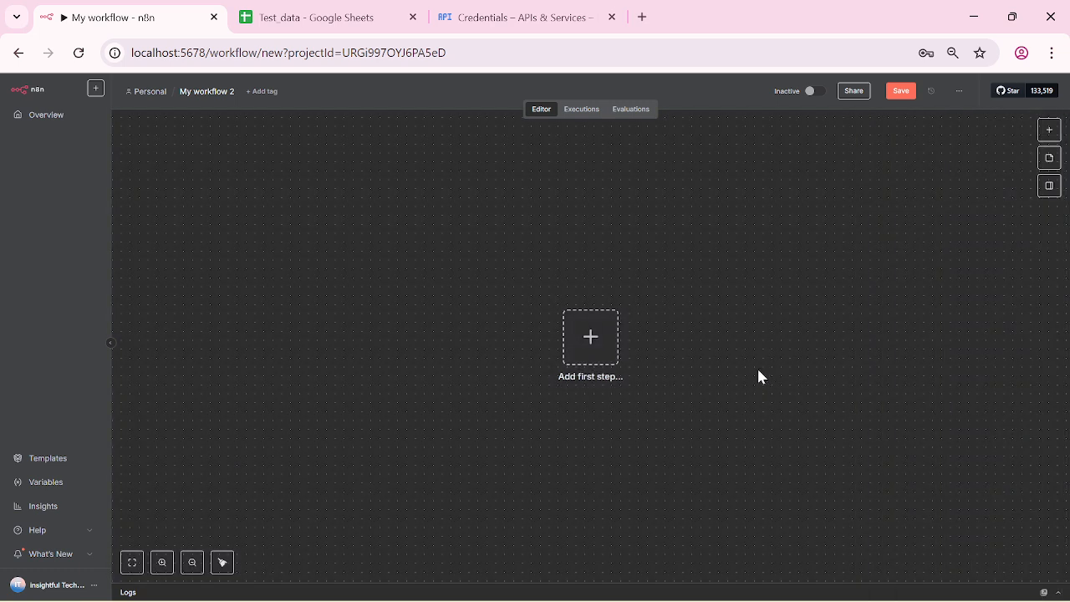
{"action": "left_click", "coordinate": [1049, 131]}
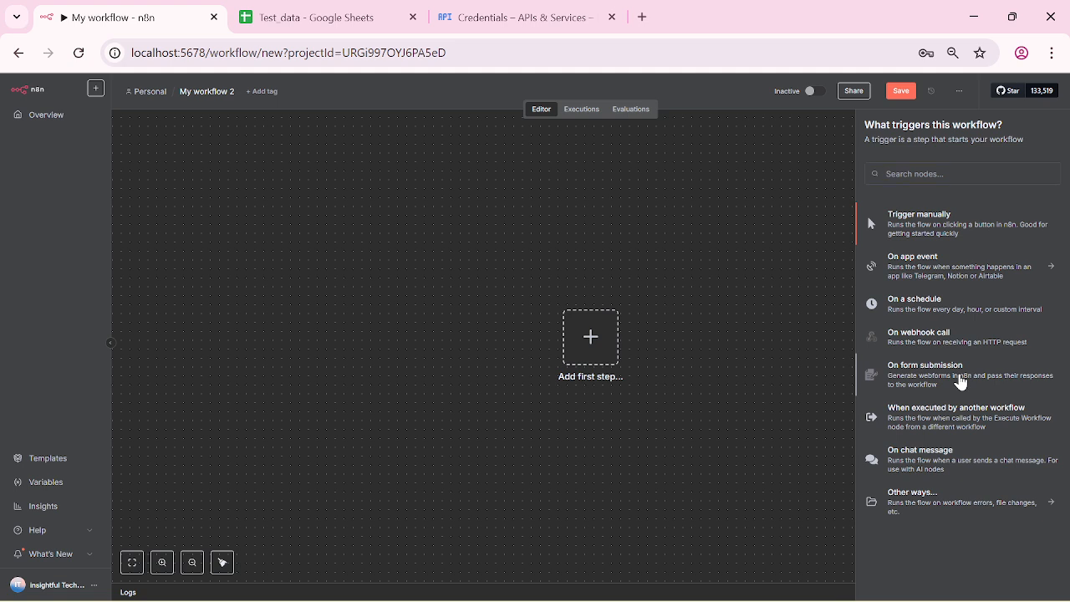
{"action": "left_click", "coordinate": [961, 382]}
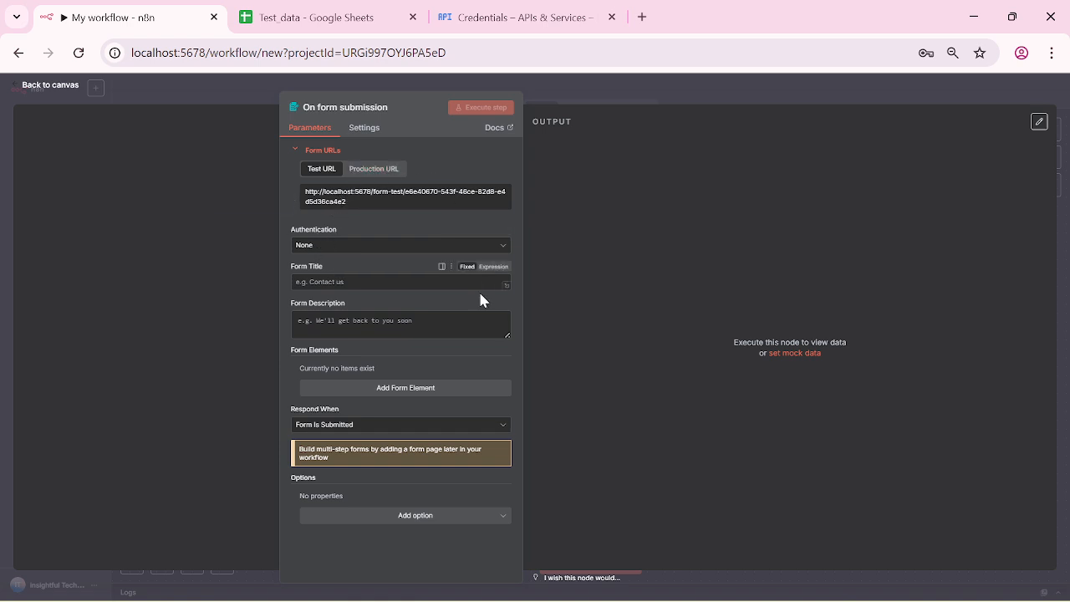
Step: Set the form title and description to 'Customer Feedback' and add a first form element
{"action": "left_click", "coordinate": [376, 282]}
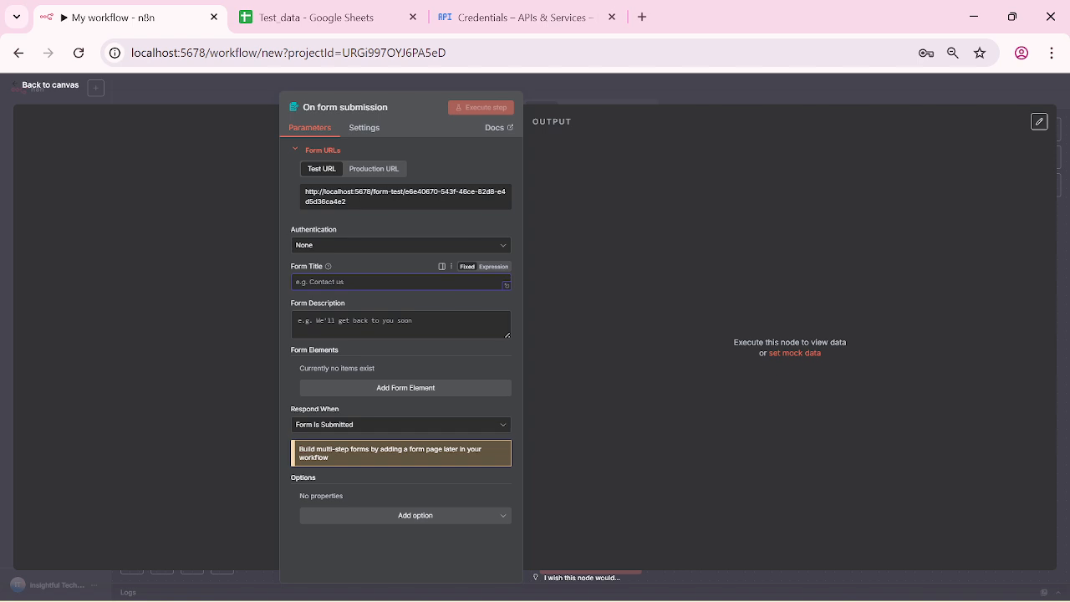
{"action": "type", "text": "Cus"}
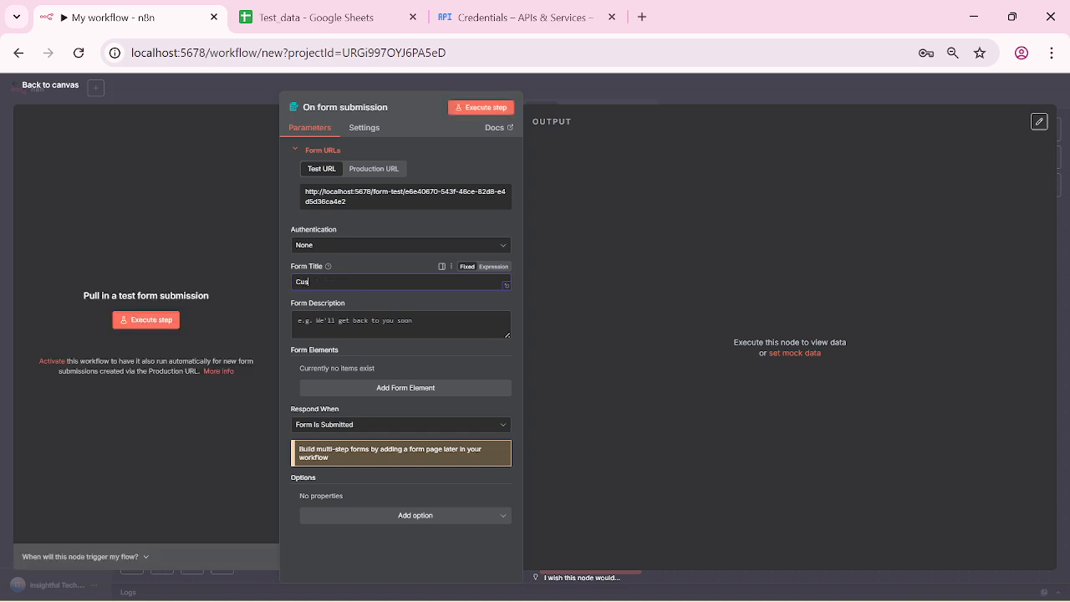
{"action": "type", "text": "tomer Feedback"}
{"action": "left_click", "coordinate": [393, 325]}
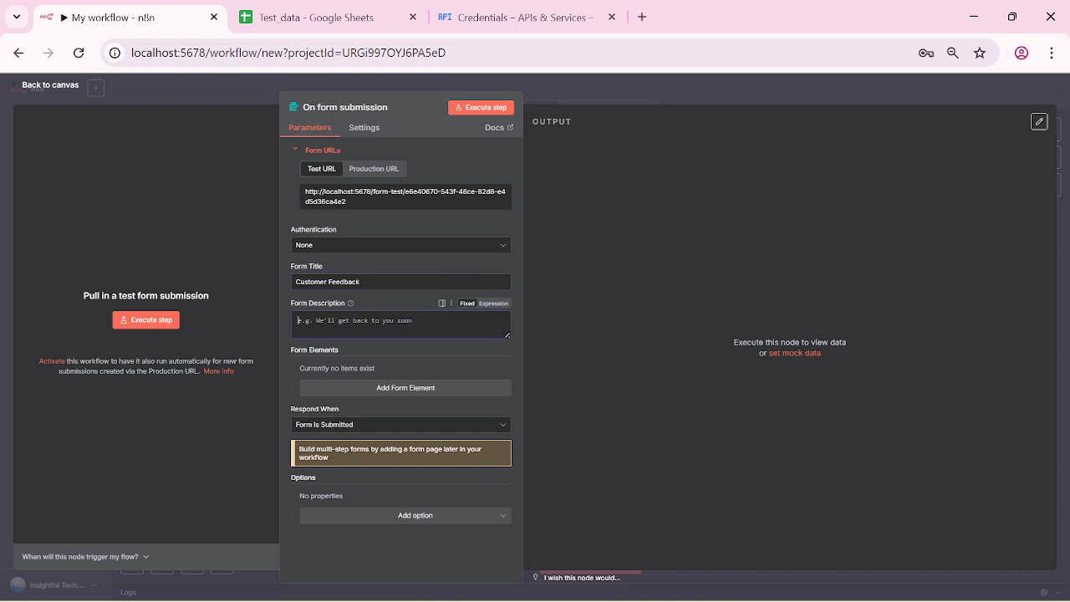
{"action": "type", "text": "Customer Feedback"}
{"action": "left_click", "coordinate": [458, 366]}
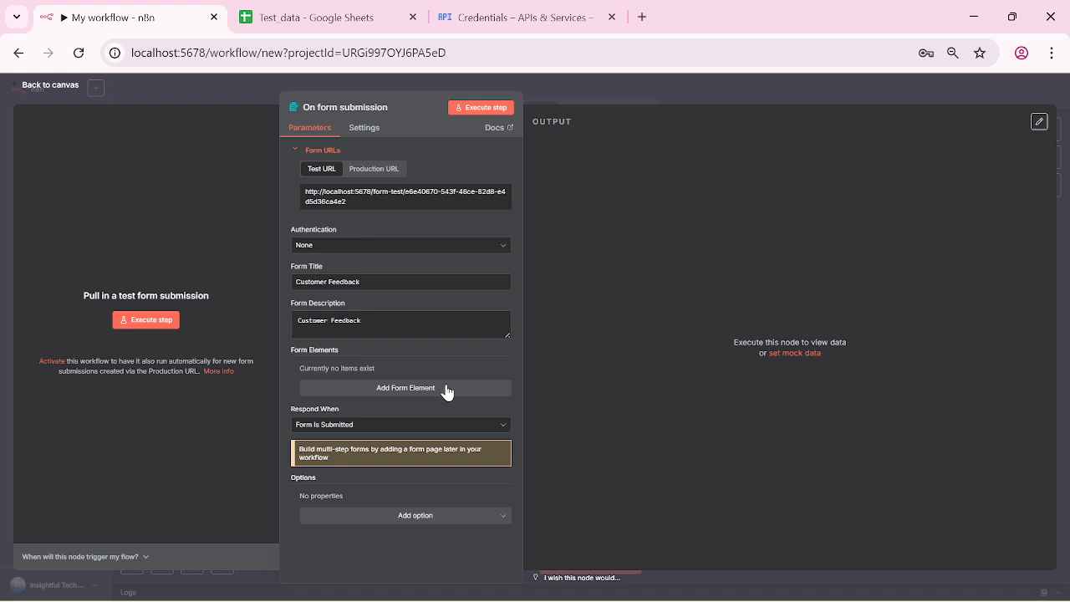
{"action": "left_click", "coordinate": [449, 388]}
Step: Name the first form field 'Name' and make it required
{"action": "left_click", "coordinate": [483, 383]}
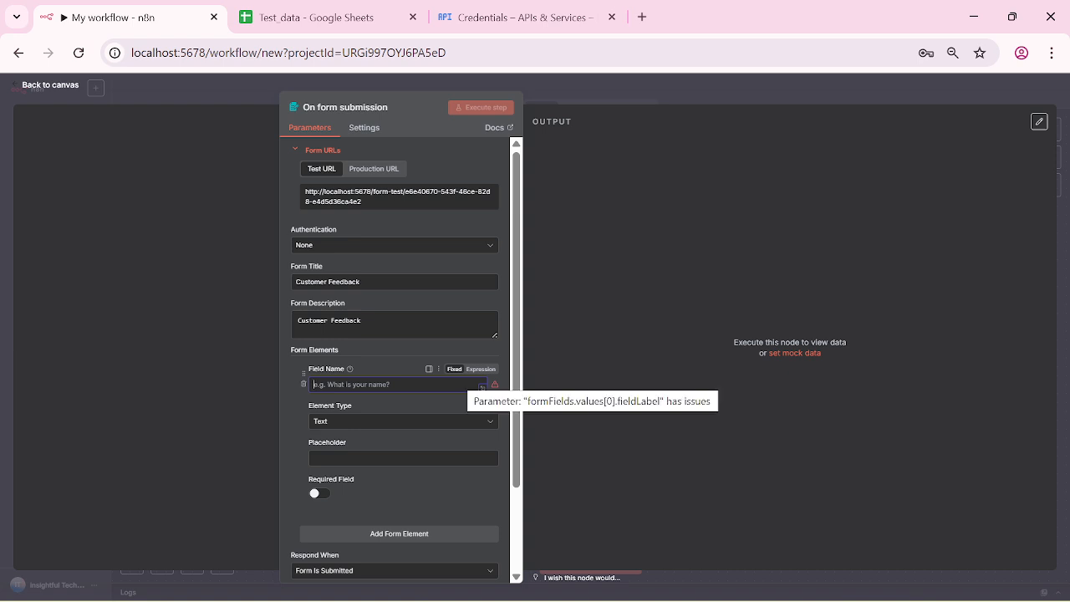
{"action": "type", "text": "Name"}
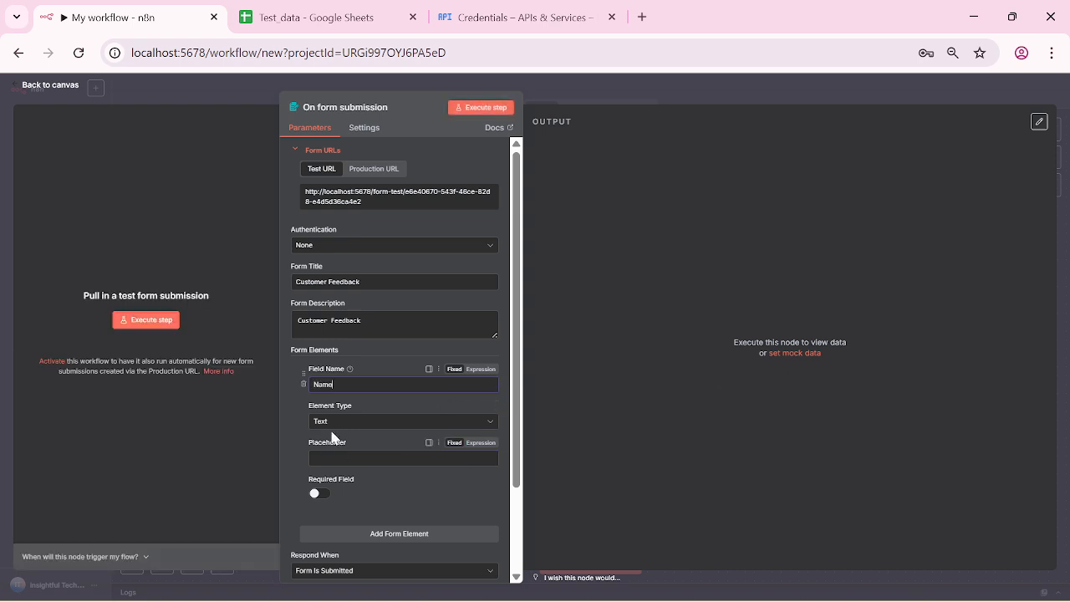
{"action": "left_click", "coordinate": [321, 498]}
{"action": "left_click_drag", "start_coordinate": [520, 478], "coordinate": [525, 544]}
Step: Add a second field, 'Ratings', with the Number input type
{"action": "left_click", "coordinate": [404, 448]}
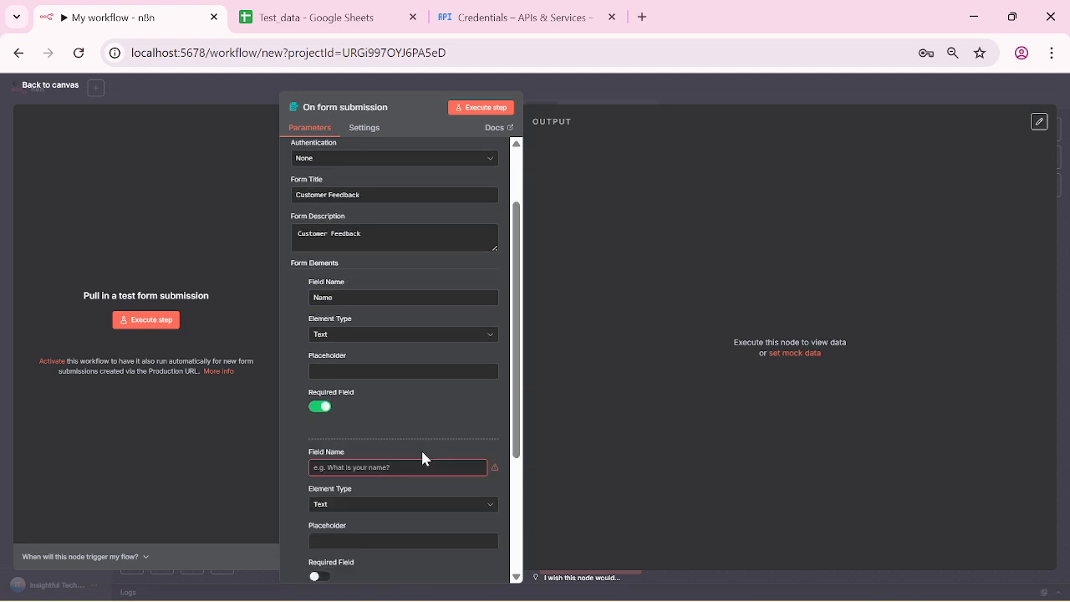
{"action": "left_click", "coordinate": [452, 466]}
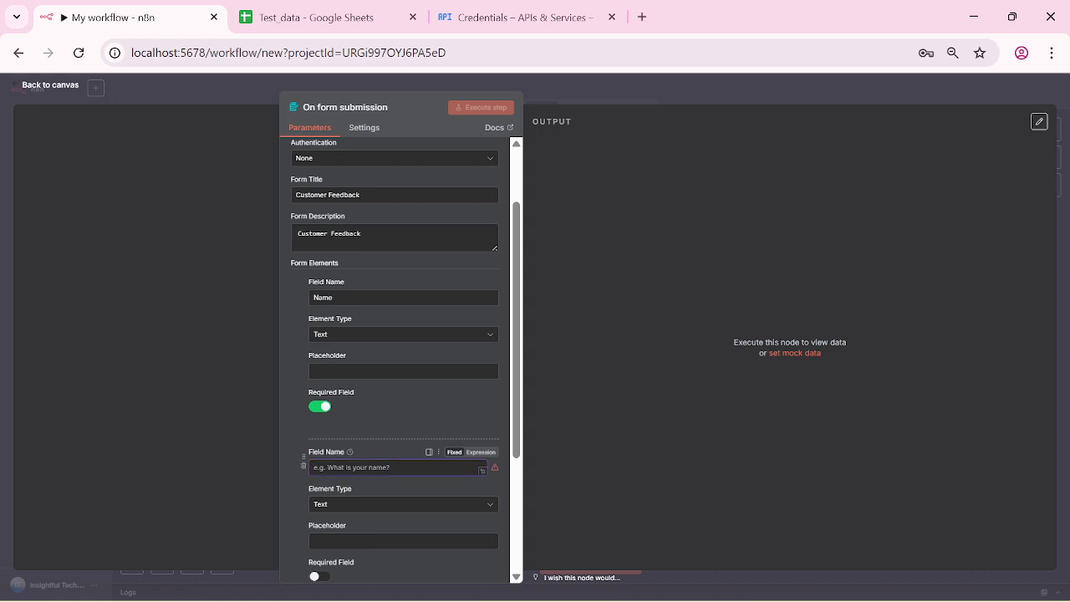
{"action": "type", "text": "Rating"}
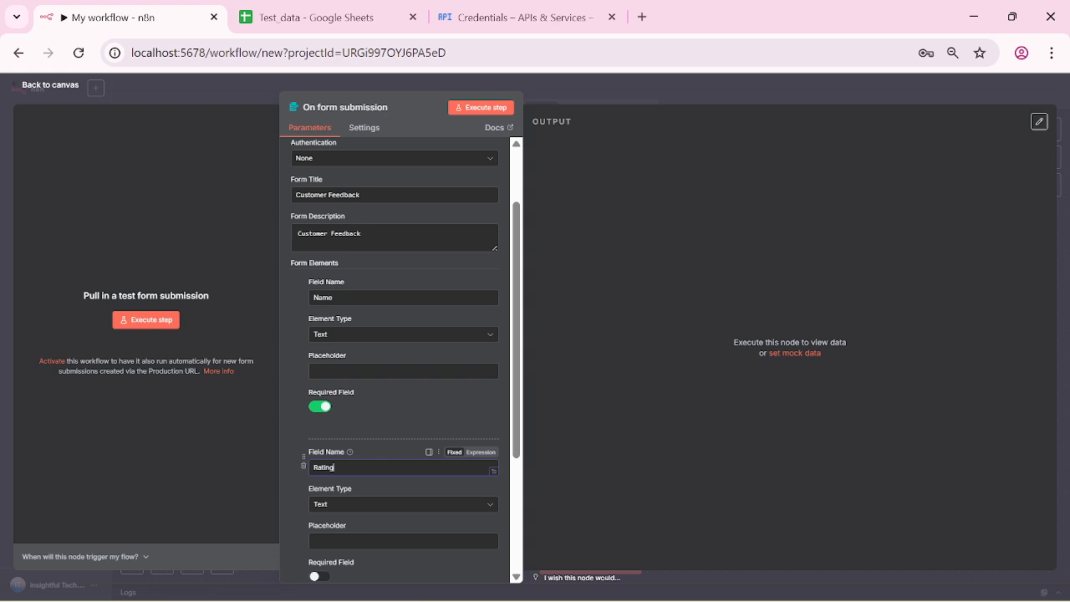
{"action": "type", "text": "s"}
{"action": "left_click", "coordinate": [493, 511]}
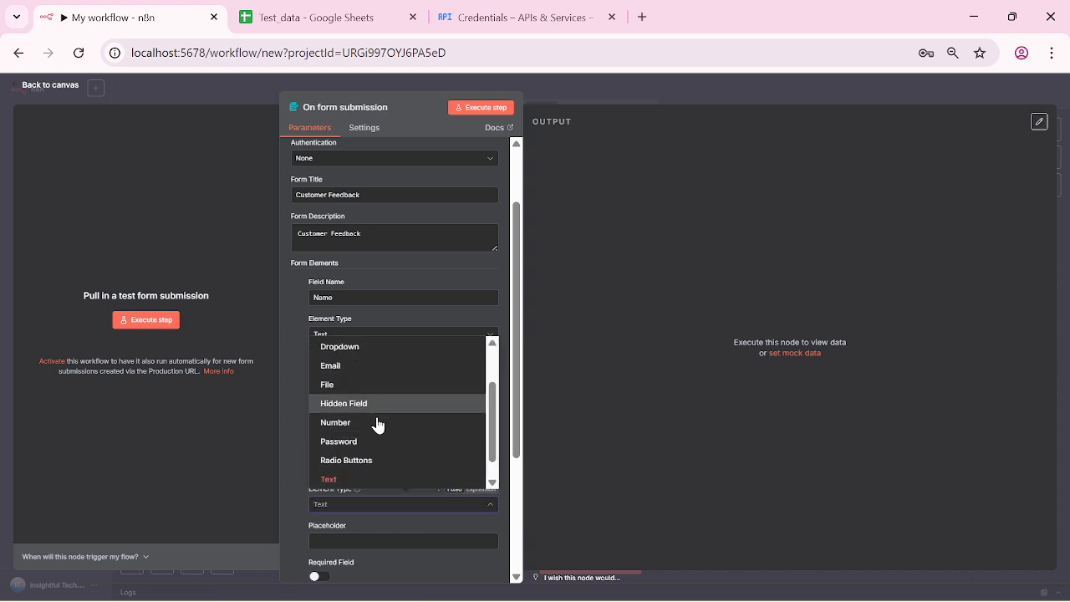
{"action": "left_click", "coordinate": [376, 422]}
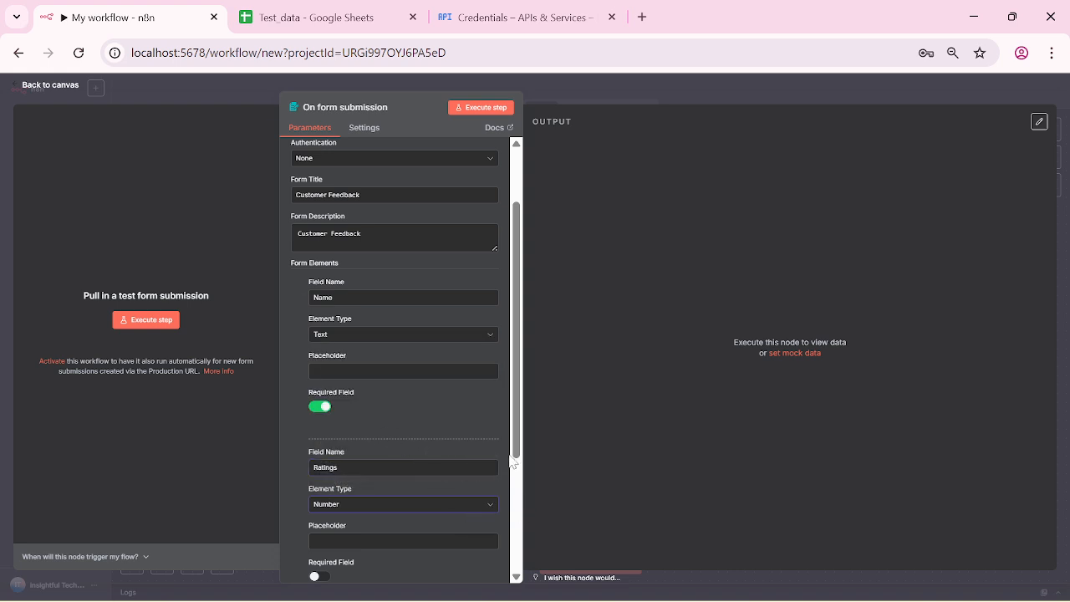
{"action": "scroll", "coordinate": [523, 499], "scroll_direction": "down", "scroll_amount": 1}
{"action": "scroll", "coordinate": [523, 499], "scroll_direction": "down", "scroll_amount": 1}
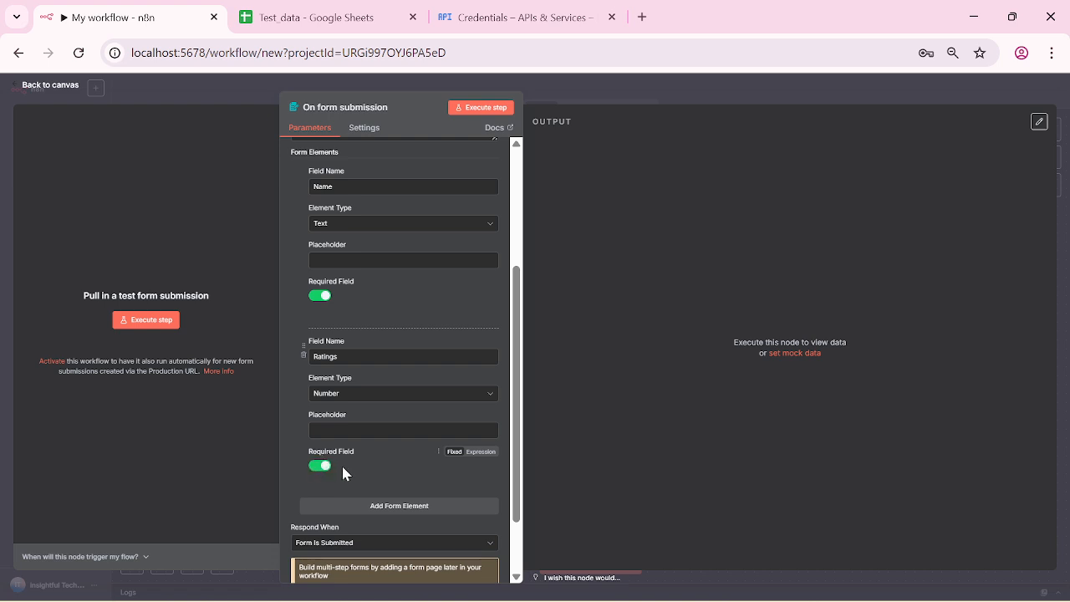
Step: Give Ratings the placeholder 'Maximum = 5, Minimum = 1'
{"action": "left_click", "coordinate": [392, 430]}
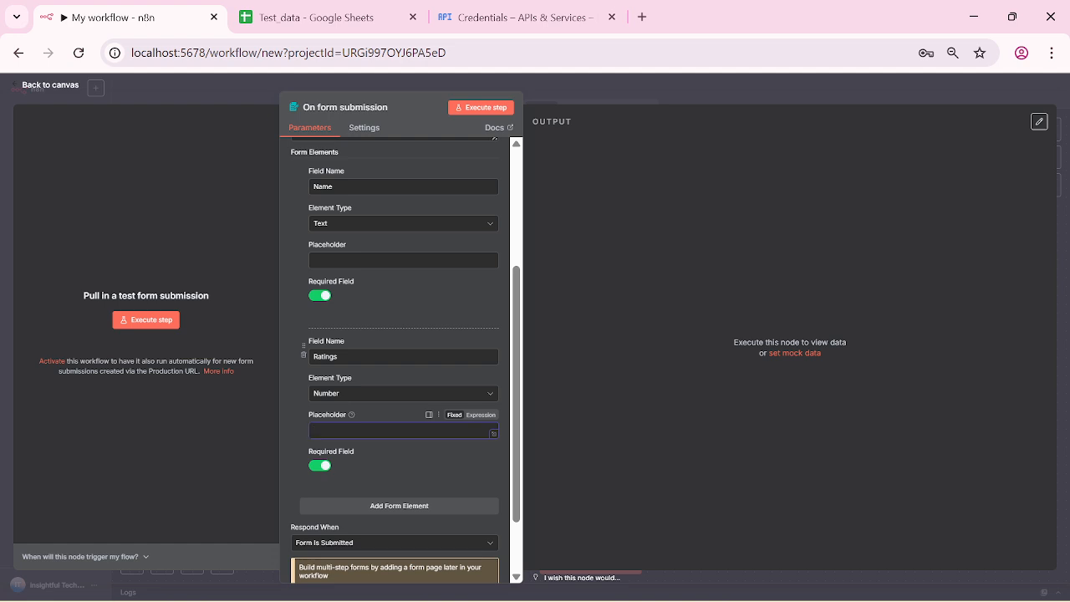
{"action": "type", "text": "Maximum = 5, Minimum = 1"}
Step: Add a 'Comments' field and make it optional
{"action": "left_click", "coordinate": [387, 509]}
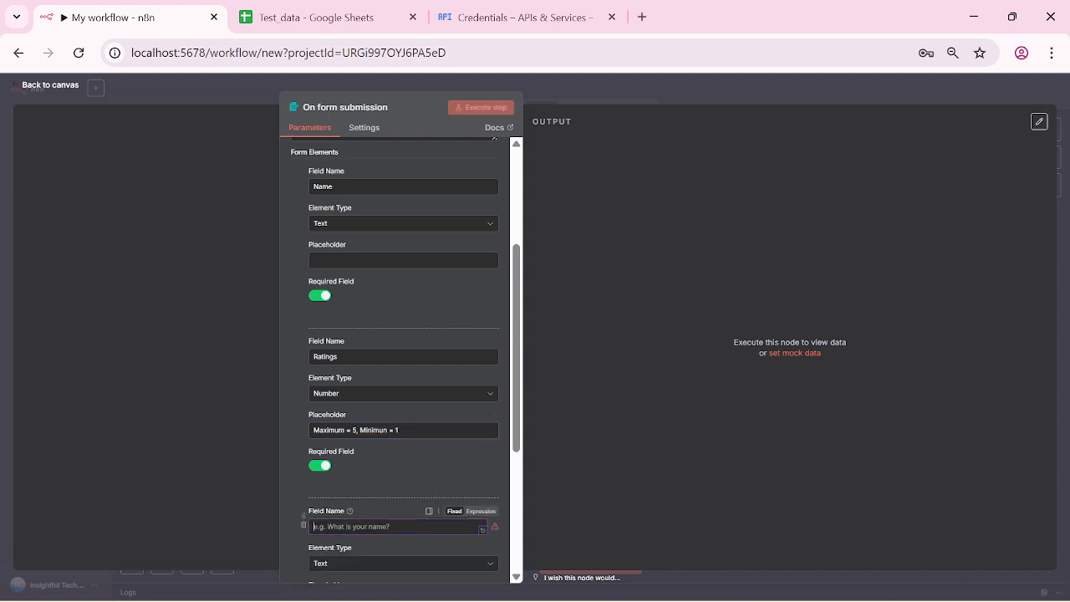
{"action": "type", "text": "Comm"}
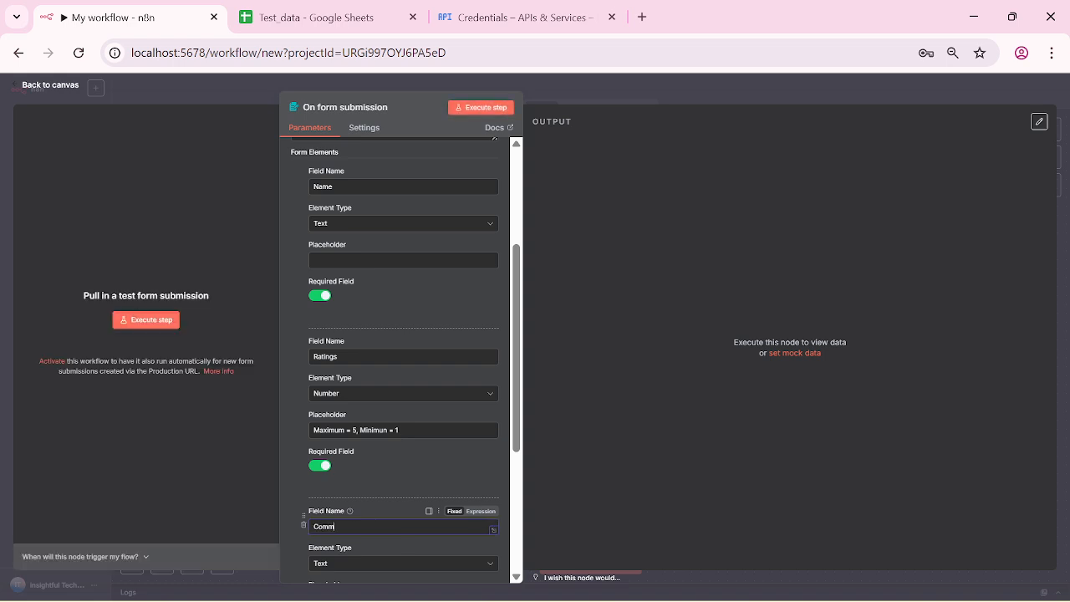
{"action": "type", "text": "ents"}
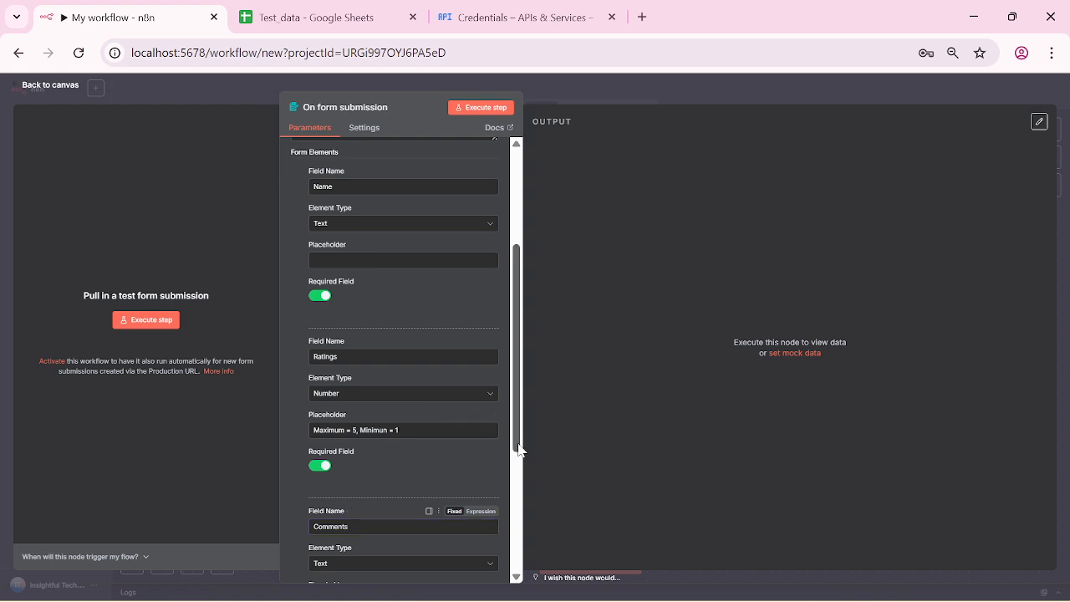
{"action": "left_click_drag", "start_coordinate": [518, 450], "coordinate": [528, 531]}
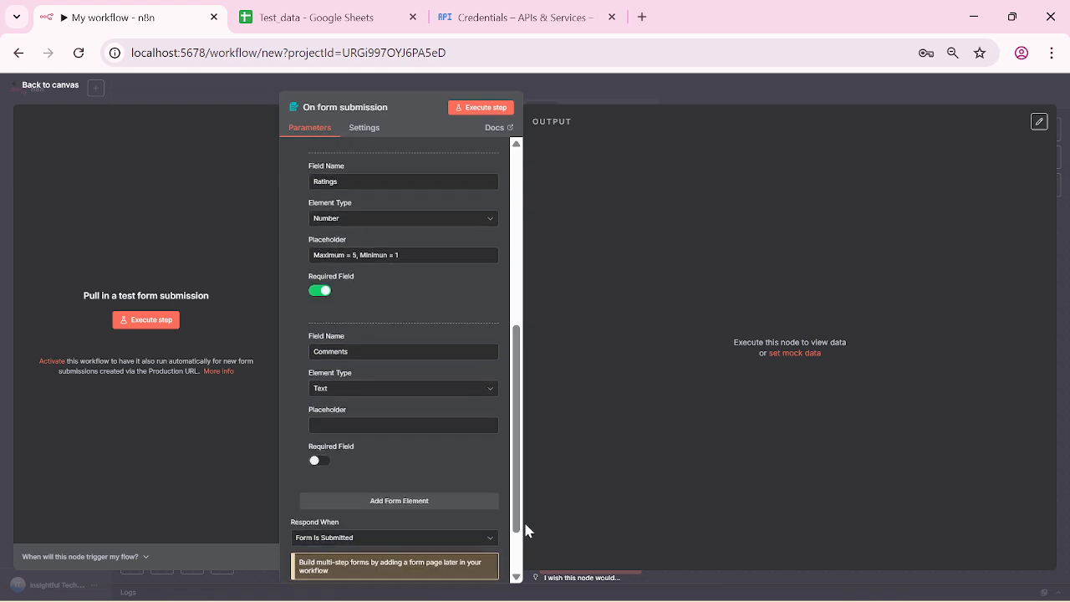
{"action": "left_click", "coordinate": [326, 462]}
{"action": "scroll", "coordinate": [364, 478], "scroll_direction": "down", "scroll_amount": 2}
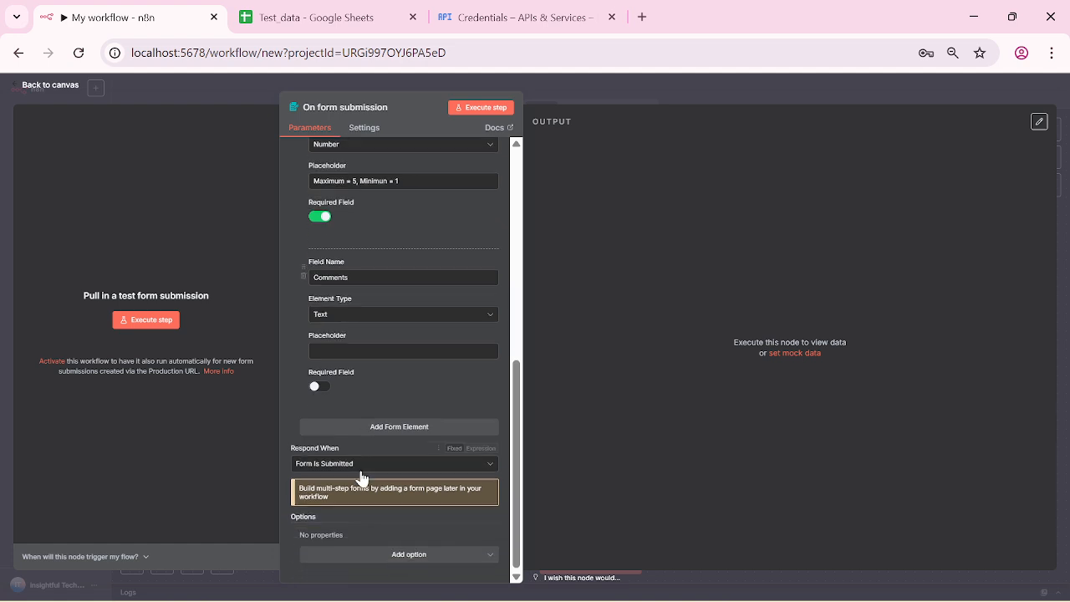
Step: Add an 'Email' field and run the form trigger to open the test form
{"action": "left_click", "coordinate": [368, 428]}
{"action": "type", "text": "E"}
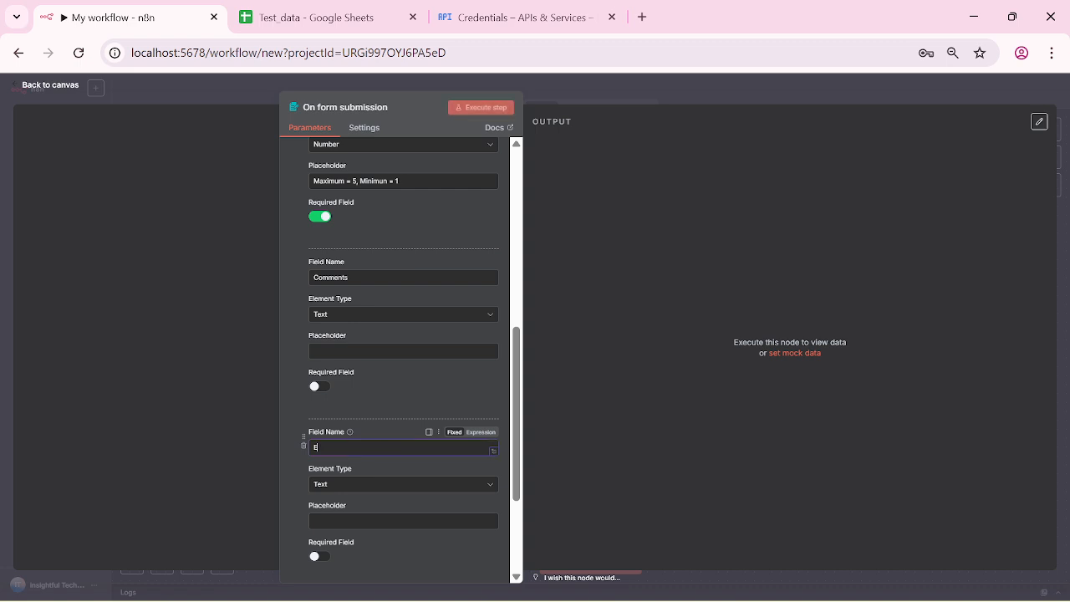
{"action": "type", "text": "mail"}
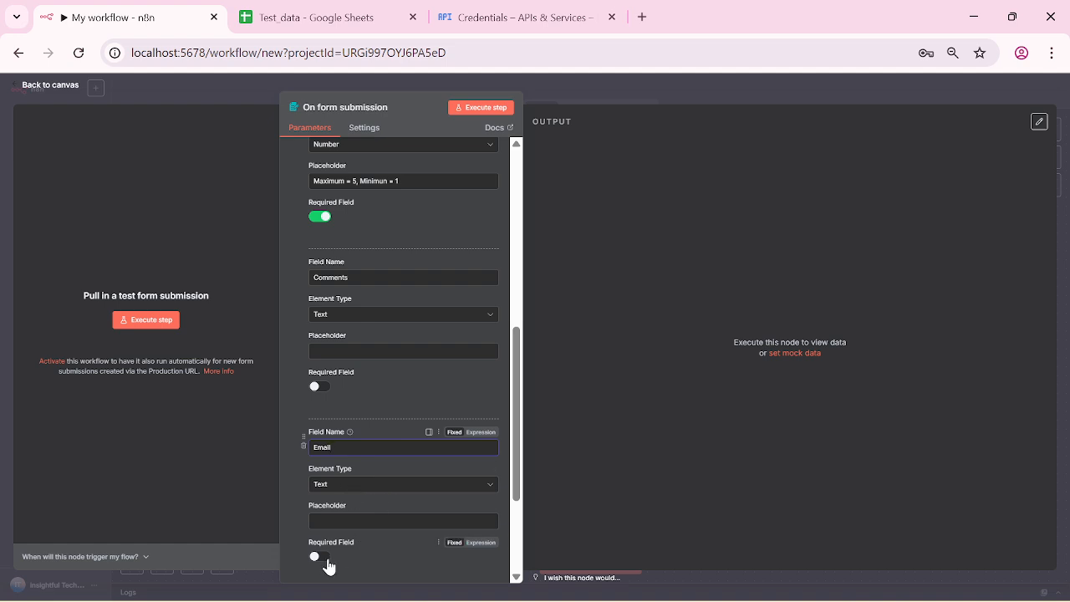
{"action": "left_click_drag", "start_coordinate": [513, 485], "coordinate": [517, 525]}
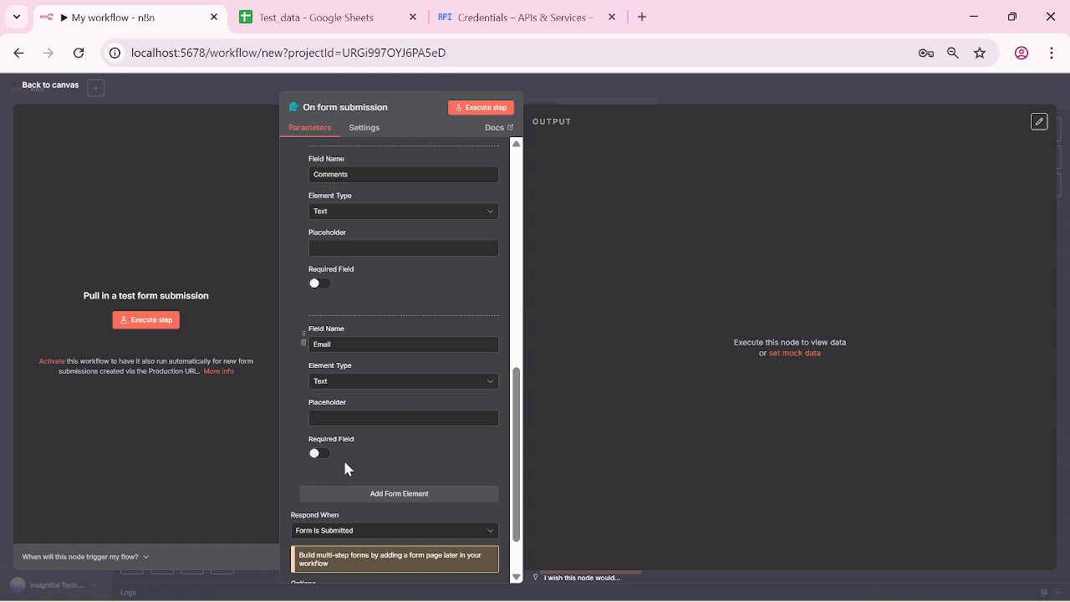
{"action": "scroll", "coordinate": [521, 508], "scroll_direction": "down", "scroll_amount": 2}
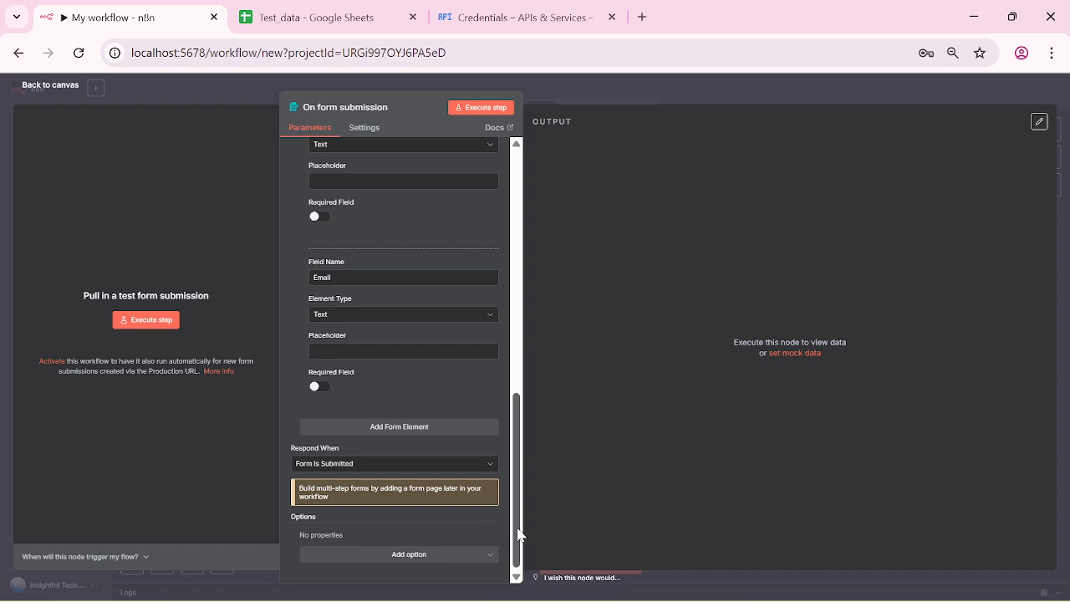
{"action": "left_click", "coordinate": [490, 109]}
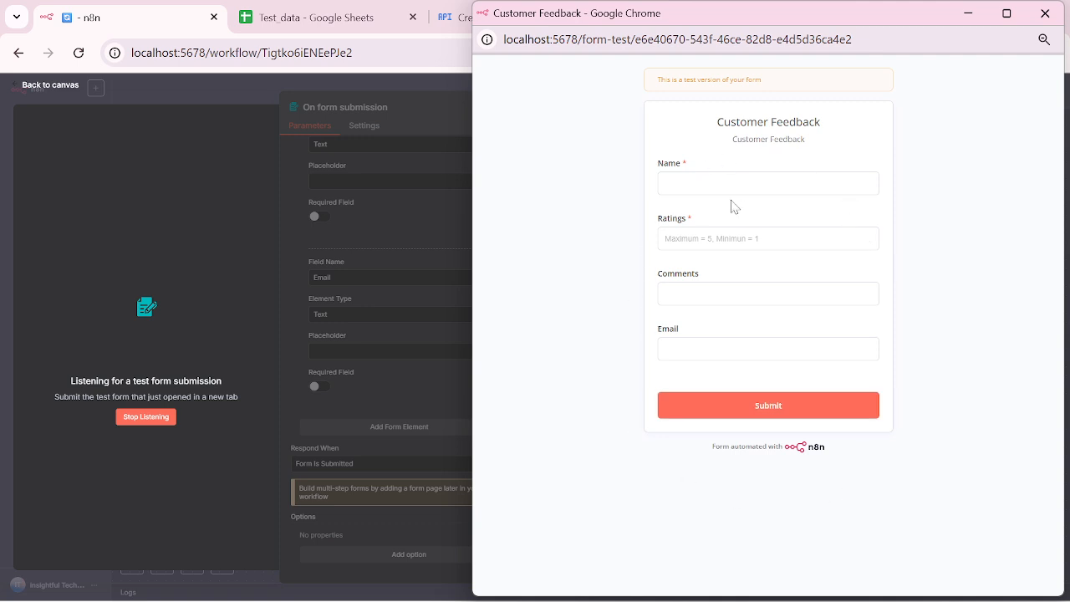
Step: Fill the test form with a name, rating 5, comment Good and an email address, then submit it
{"action": "left_click", "coordinate": [768, 183]}
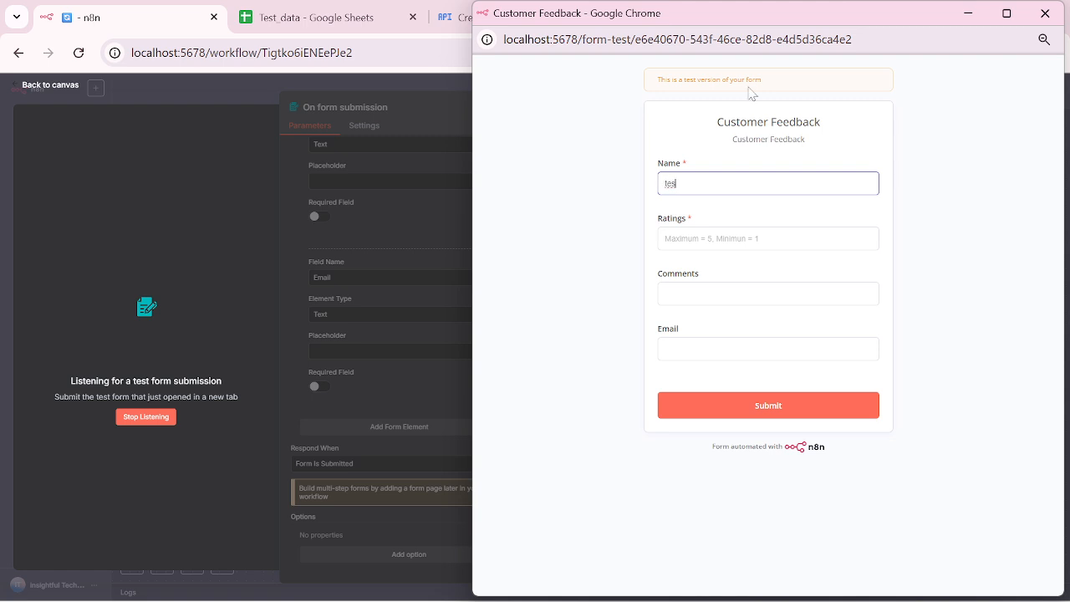
{"action": "key", "text": "BackSpace"}
{"action": "key", "text": "BackSpace"}
{"action": "left_click", "coordinate": [768, 238]}
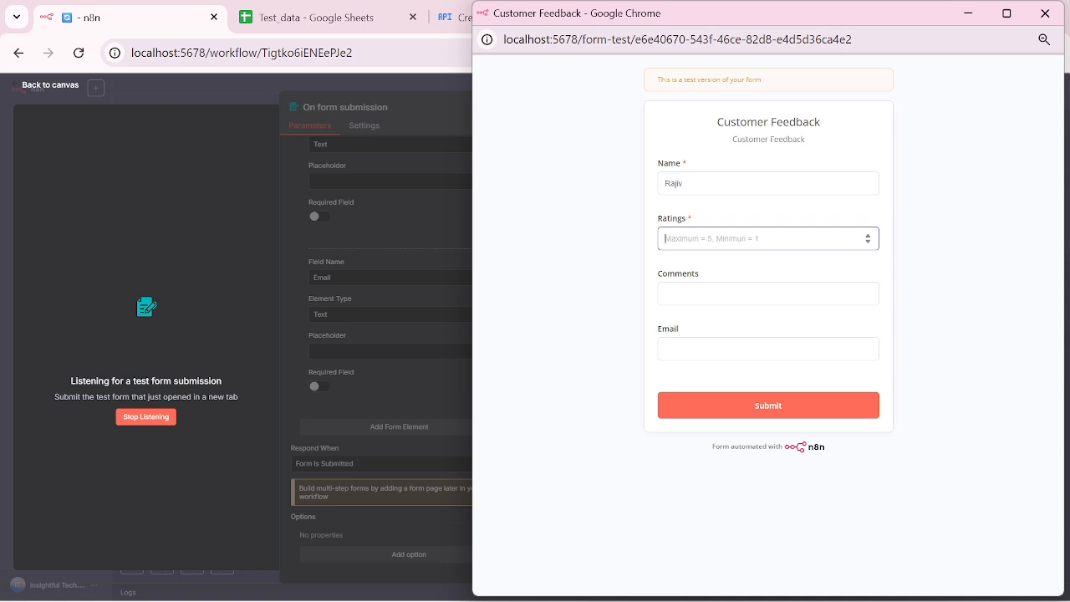
{"action": "type", "text": "5"}
{"action": "key", "text": "Tab"}
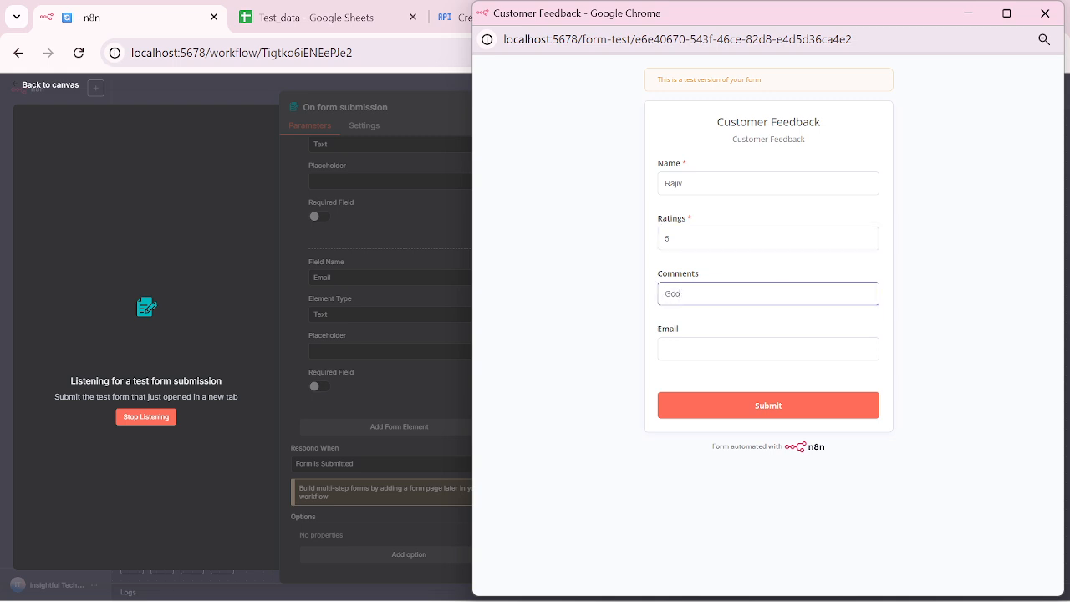
{"action": "key", "text": "Tab"}
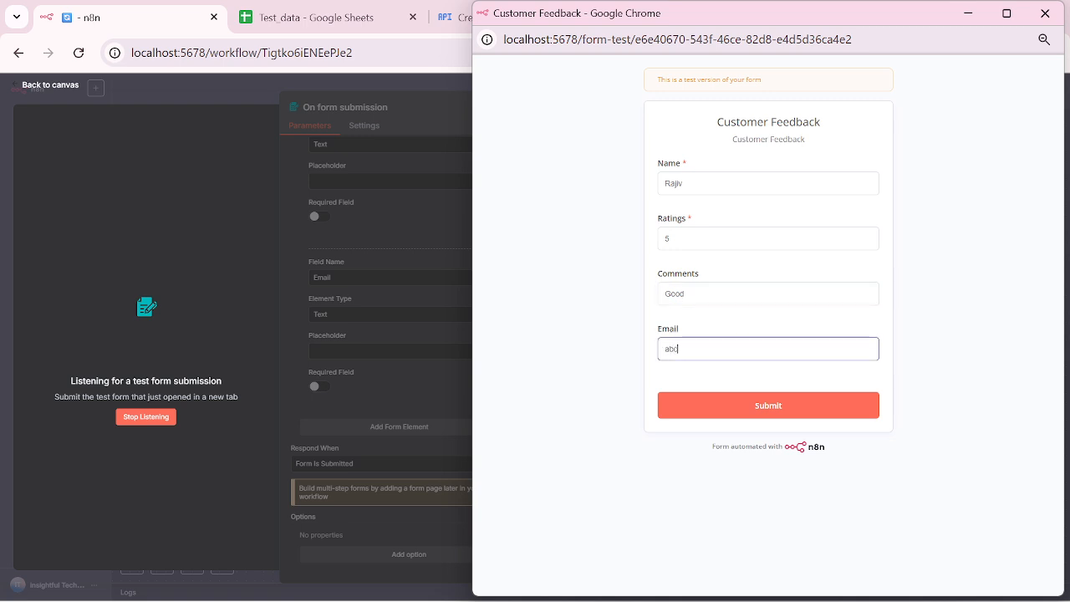
{"action": "left_click", "coordinate": [757, 417]}
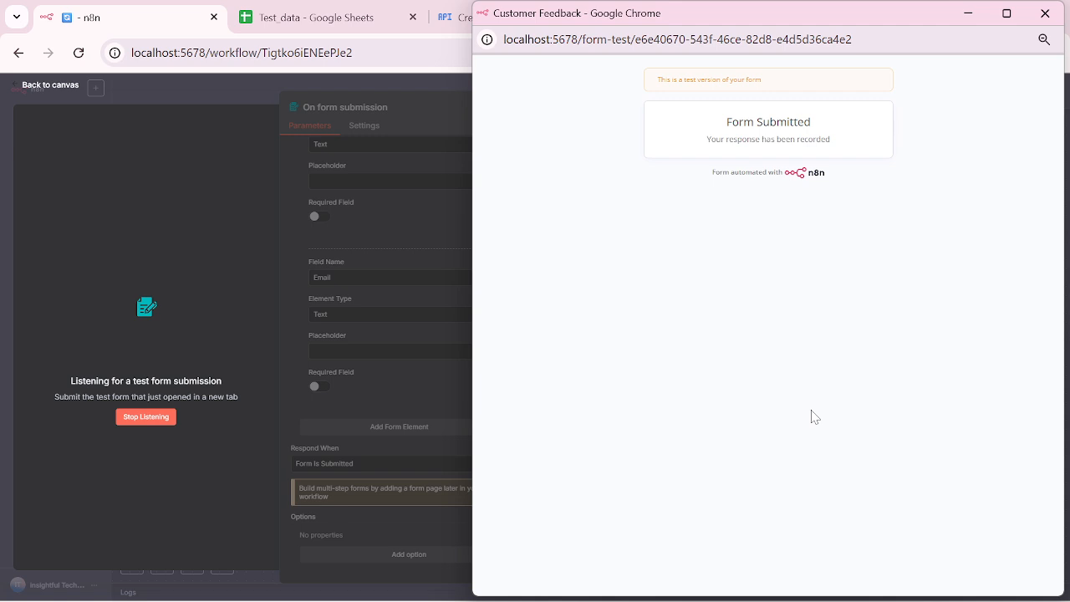
{"action": "left_click", "coordinate": [1044, 13]}
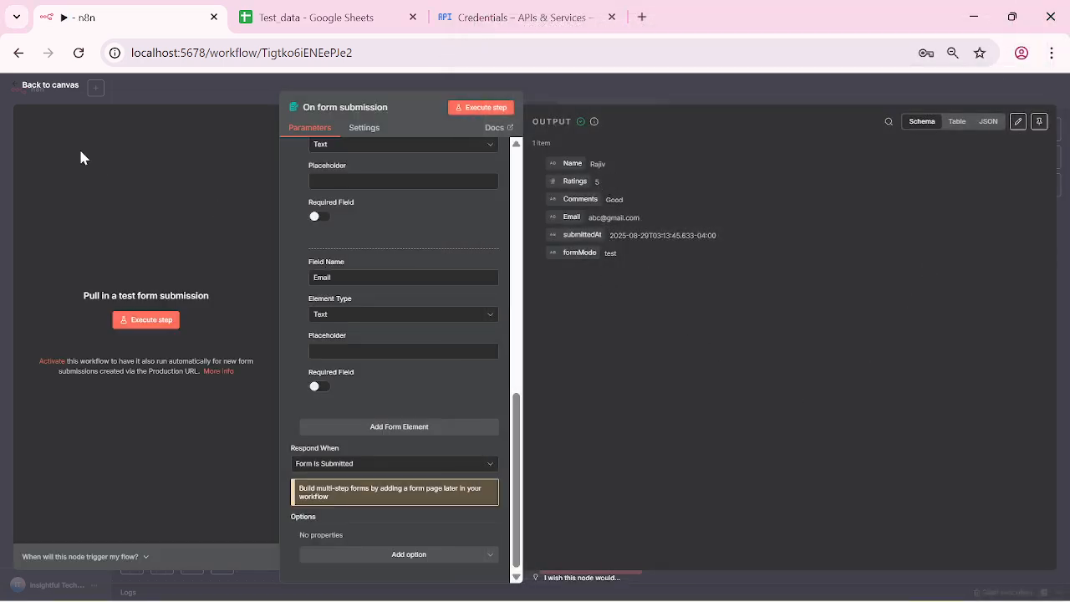
Step: Shift the form trigger left and add a Google Sheets 'Append or update row in sheet' step after it
{"action": "left_click", "coordinate": [19, 86]}
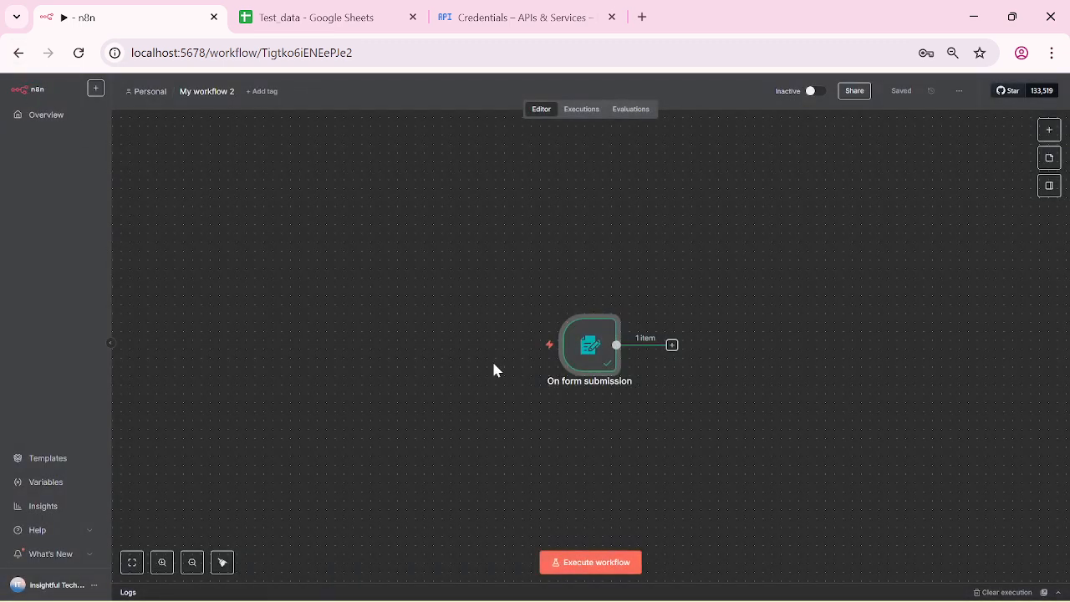
{"action": "left_click_drag", "start_coordinate": [547, 336], "coordinate": [263, 247]}
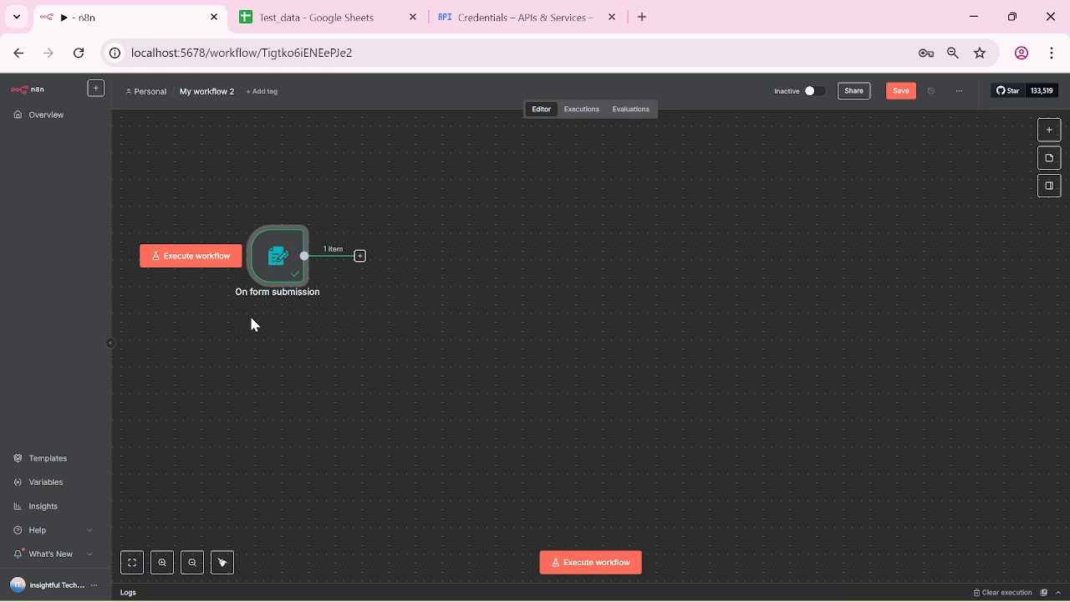
{"action": "left_click", "coordinate": [360, 257]}
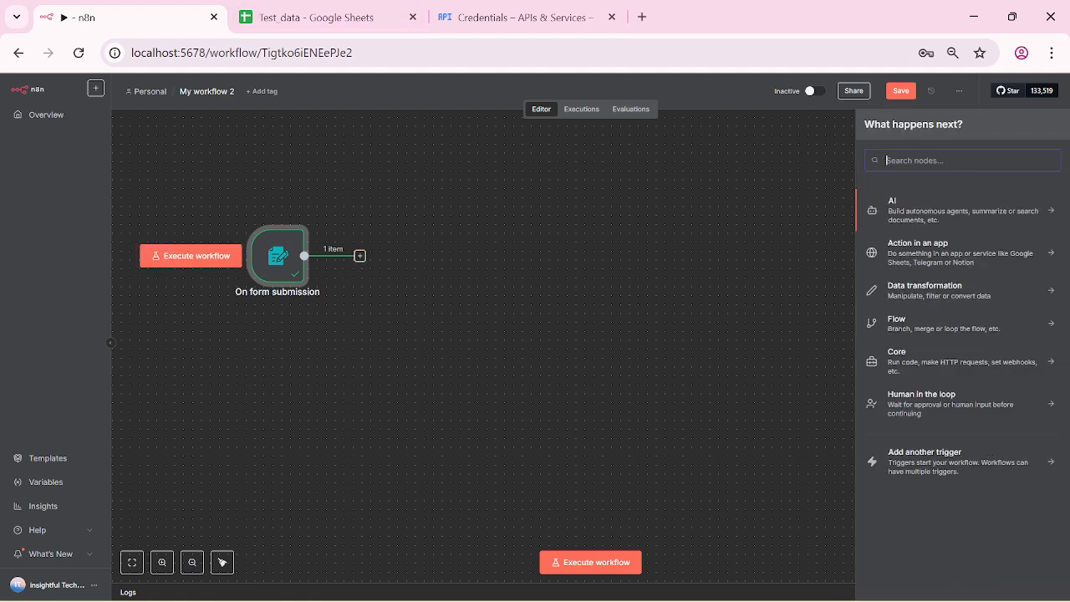
{"action": "type", "text": "goo"}
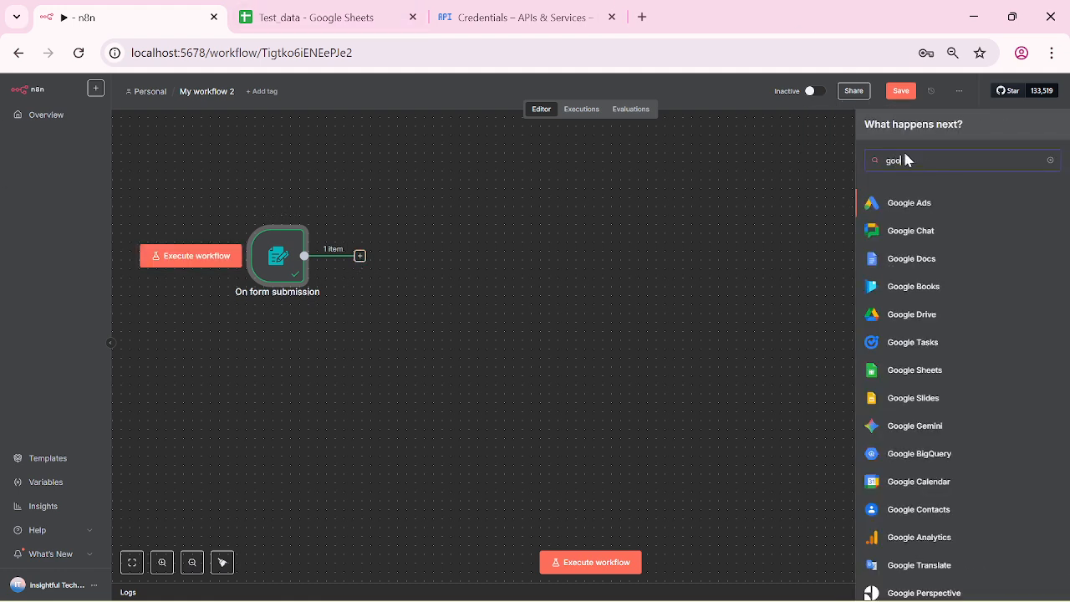
{"action": "left_click", "coordinate": [936, 372]}
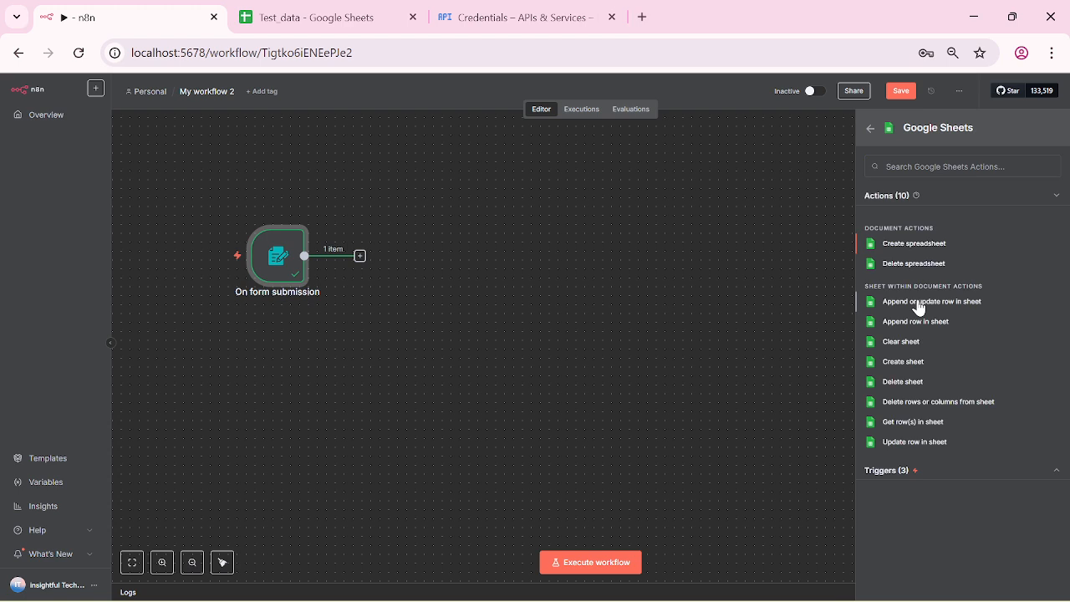
{"action": "left_click", "coordinate": [919, 302]}
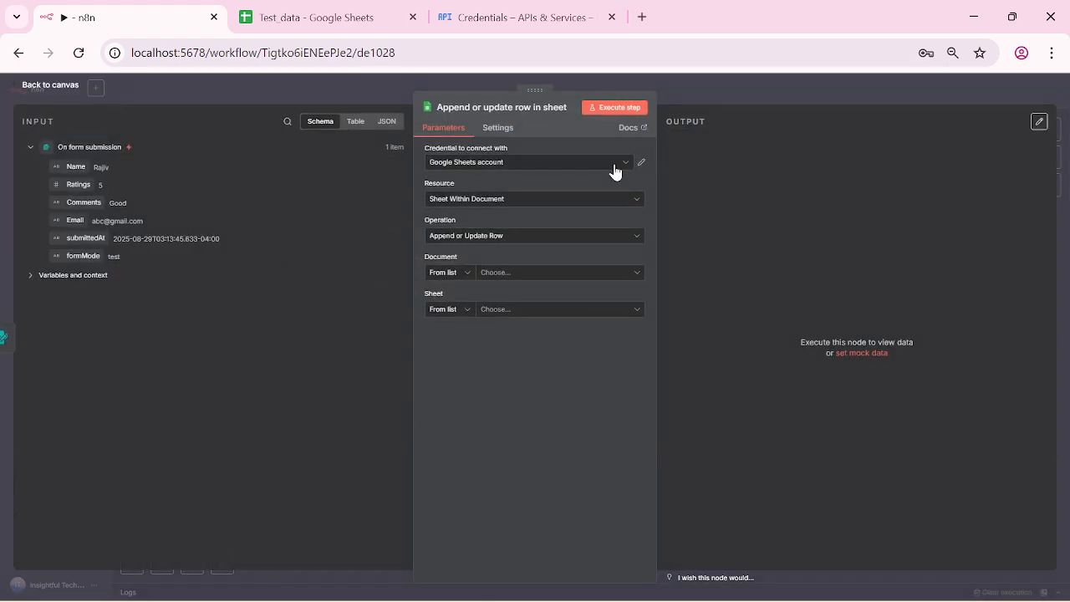
Step: Keep the existing Google Sheets account credential and check the Test_data spreadsheet
{"action": "left_click", "coordinate": [627, 167]}
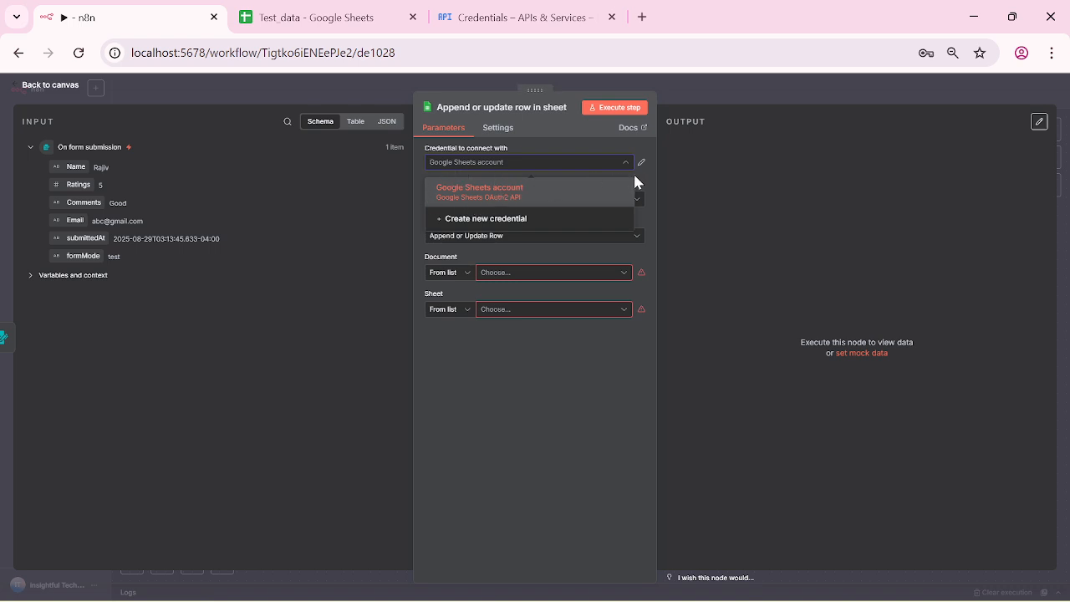
{"action": "left_click", "coordinate": [652, 185]}
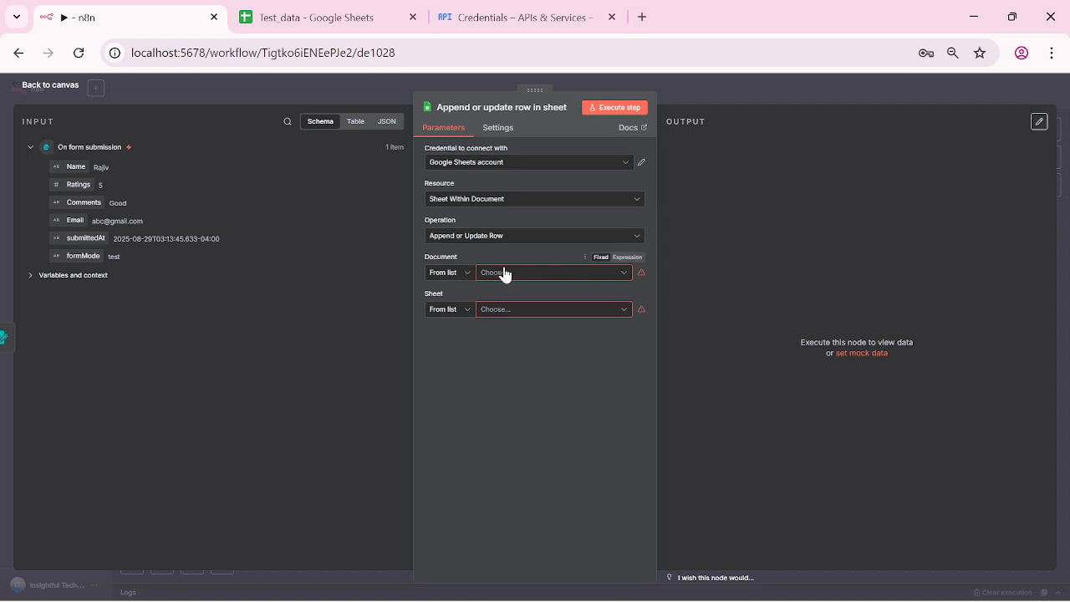
{"action": "left_click", "coordinate": [314, 23]}
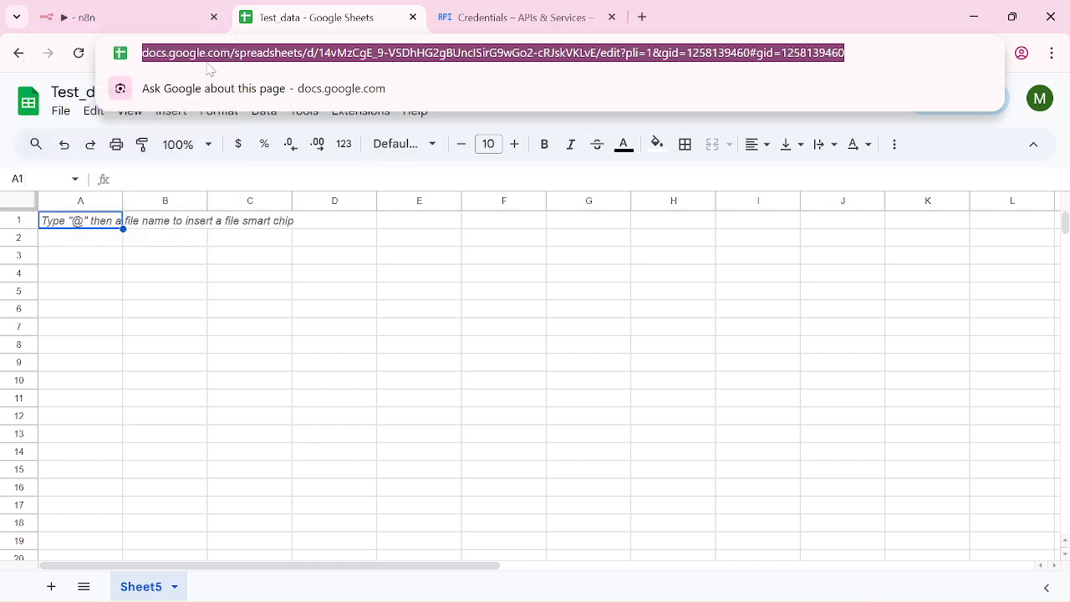
{"action": "left_click", "coordinate": [167, 21]}
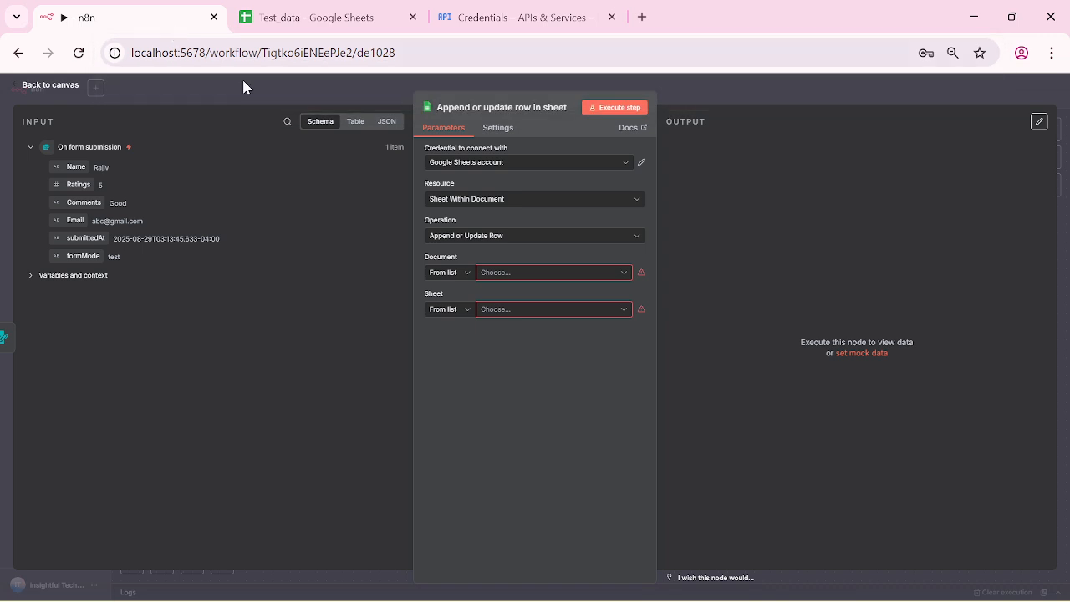
Step: Set Document by URL to the pasted Test_data link and choose Sheet5 as the sheet
{"action": "left_click", "coordinate": [511, 275]}
{"action": "left_click", "coordinate": [468, 278]}
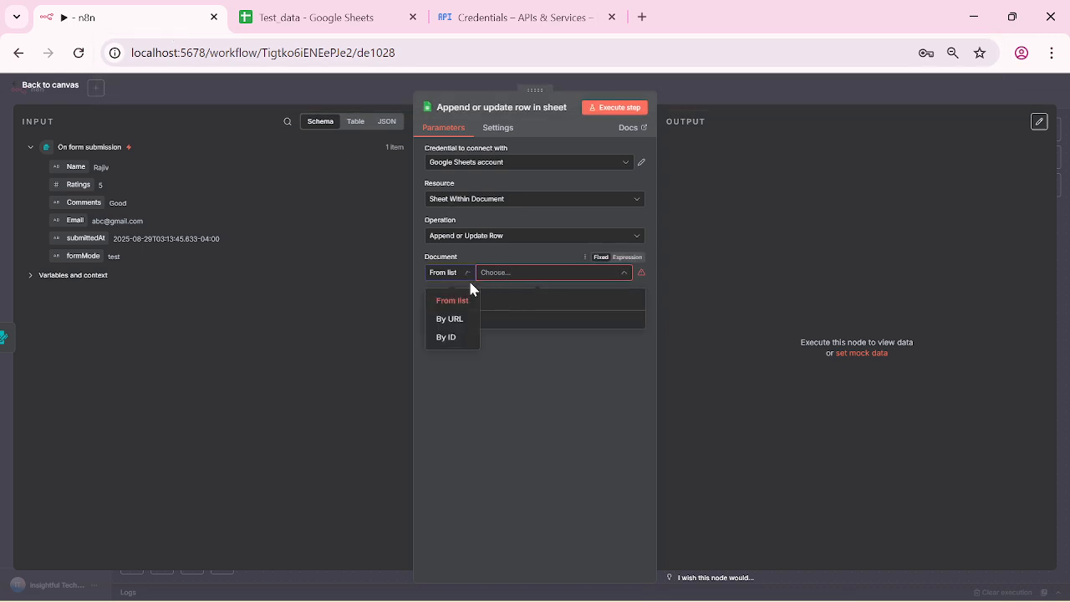
{"action": "left_click", "coordinate": [448, 321]}
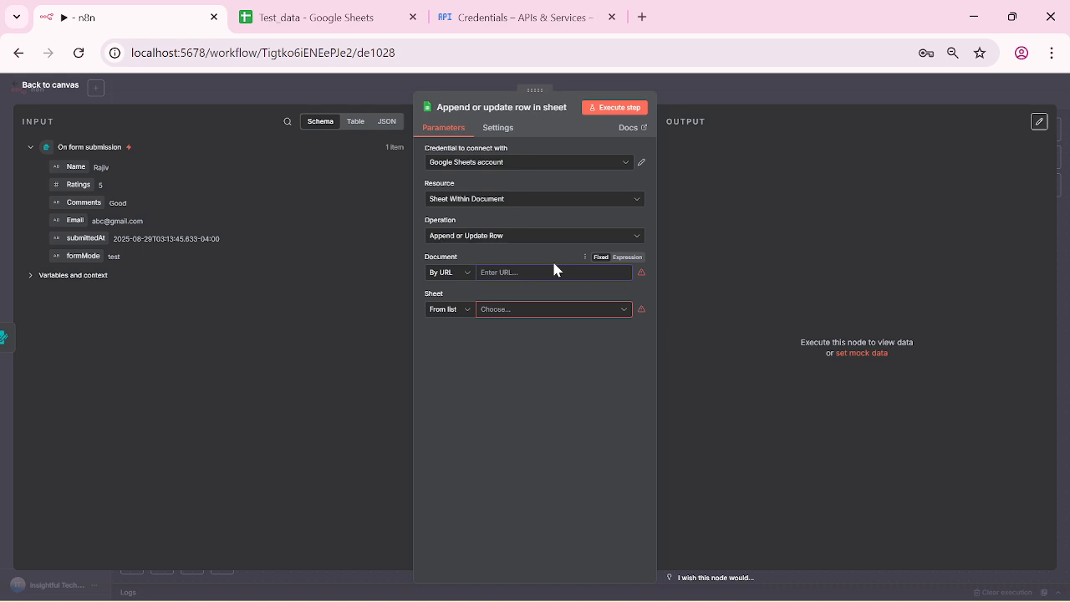
{"action": "key", "text": "ctrl+v"}
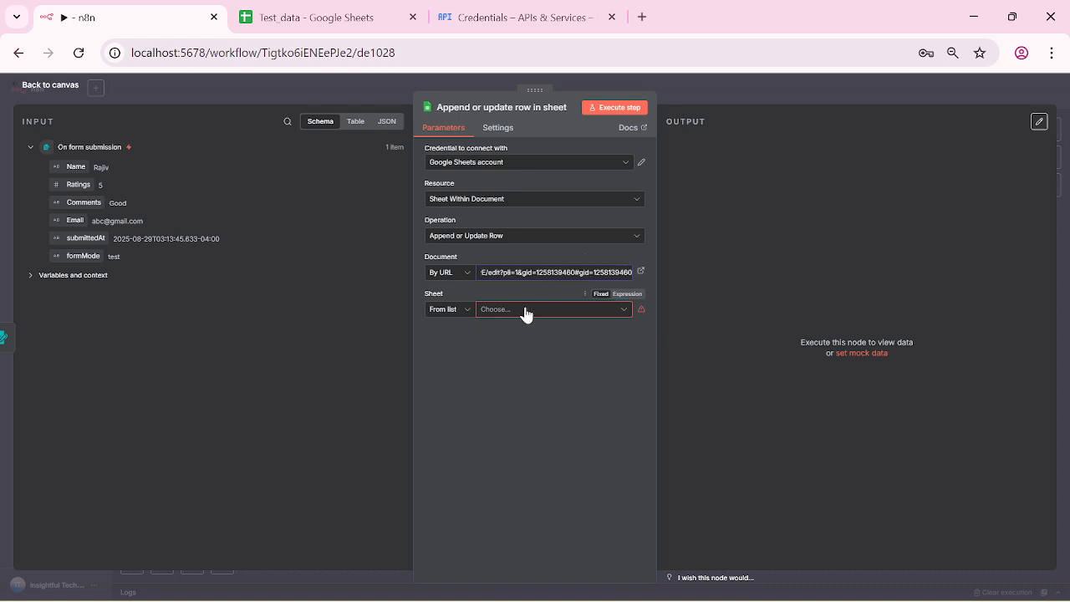
{"action": "left_click", "coordinate": [525, 310]}
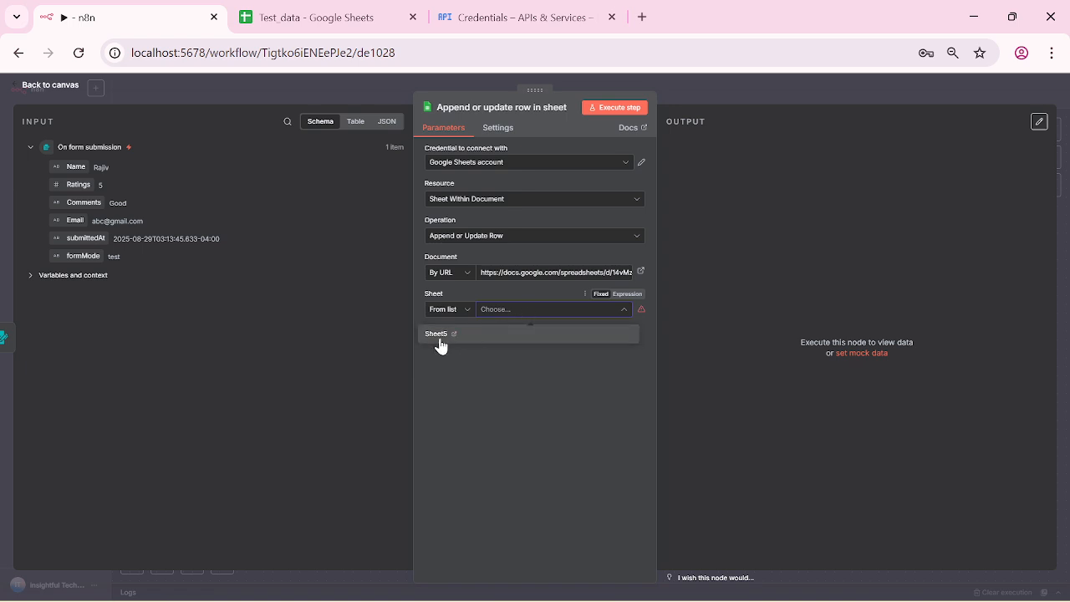
{"action": "left_click", "coordinate": [440, 346]}
{"action": "left_click", "coordinate": [334, 17]}
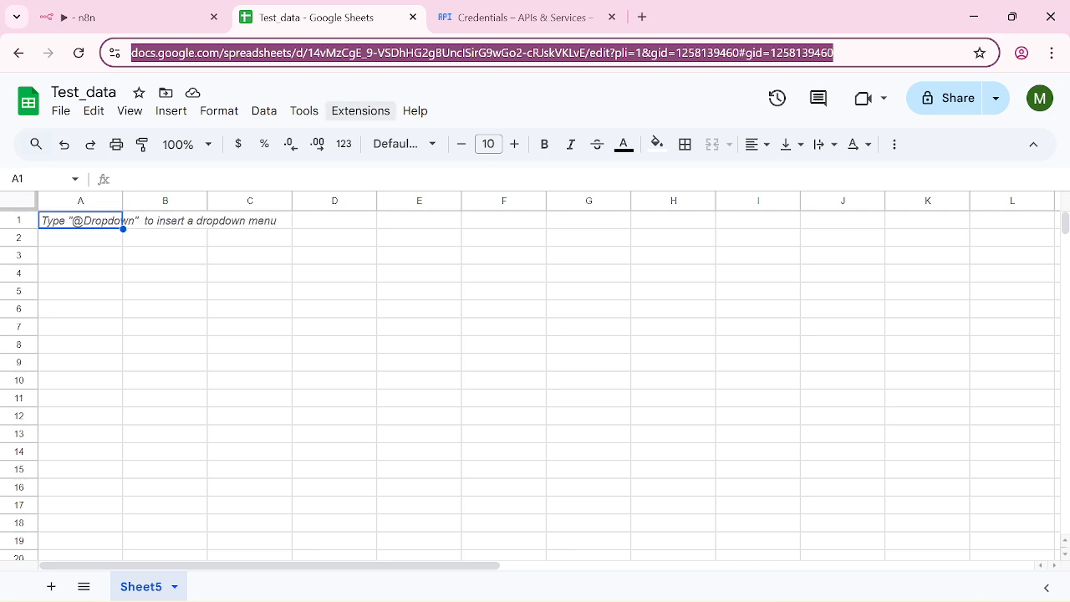
{"action": "right_click", "coordinate": [144, 589]}
Step: Rename Test_data's Sheet5 tab to AllResponses and return to n8n
{"action": "left_click", "coordinate": [142, 380]}
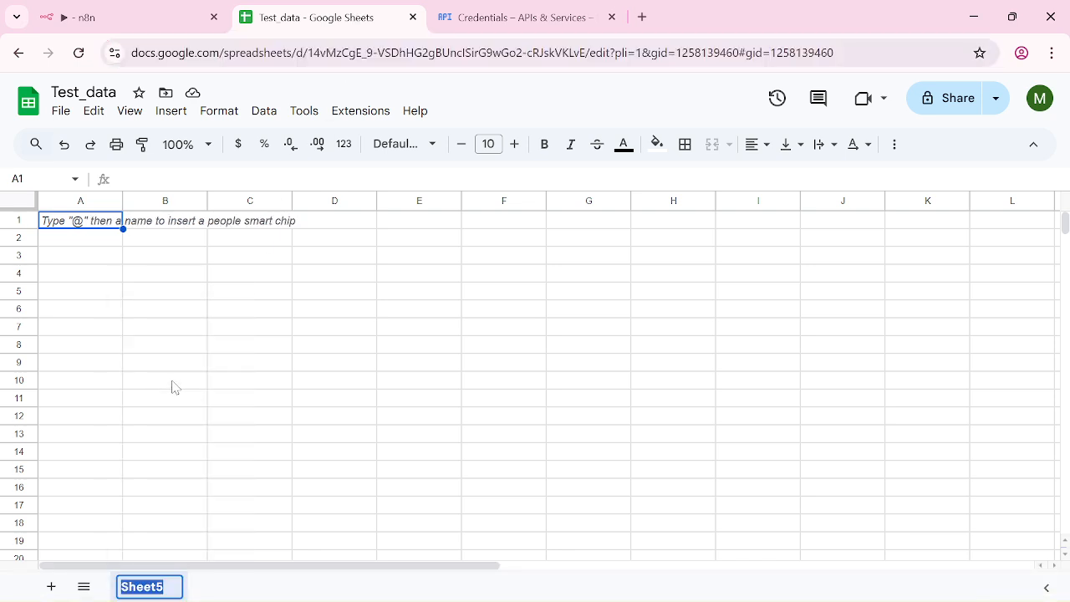
{"action": "type", "text": "All"}
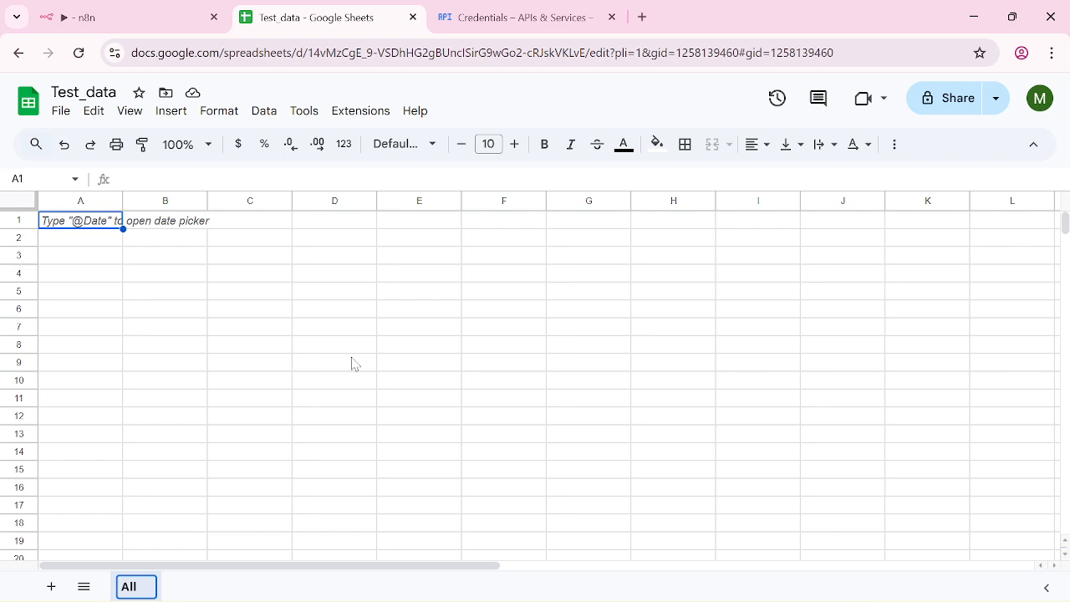
{"action": "type", "text": "commen"}
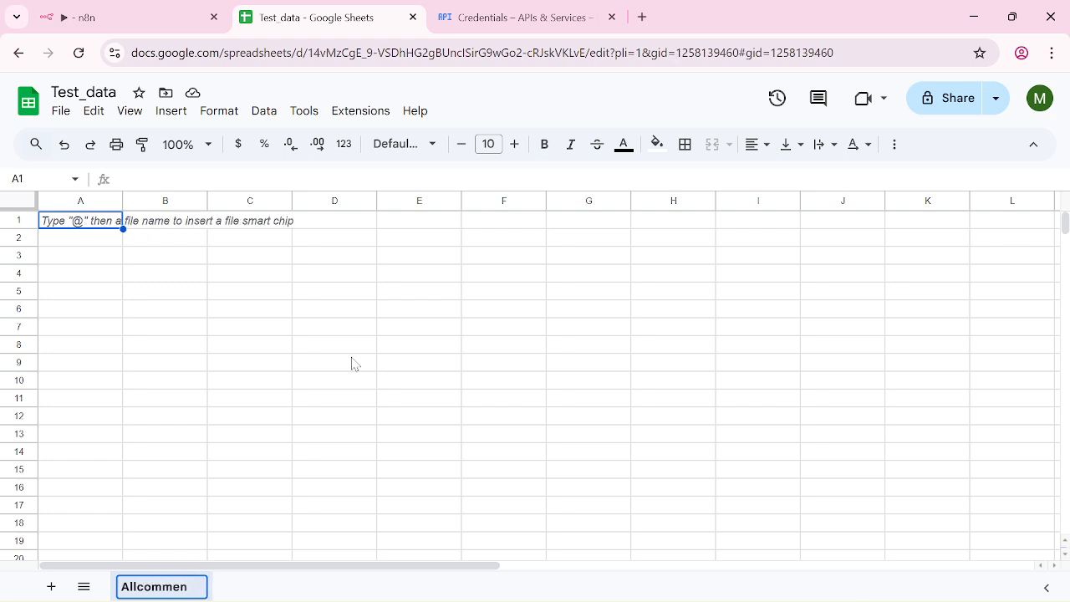
{"action": "key", "text": "BackSpace"}
{"action": "key", "text": "BackSpace"}
{"action": "key", "text": "BackSpace"}
{"action": "key", "text": "BackSpace"}
{"action": "key", "text": "BackSpace"}
{"action": "key", "text": "BackSpace"}
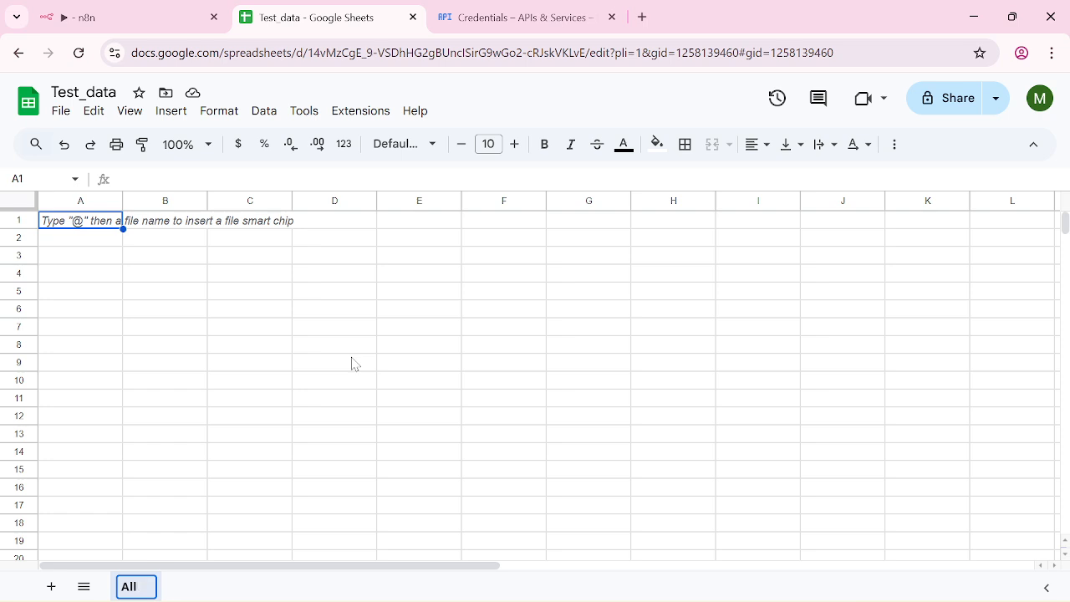
{"action": "type", "text": "Respons"}
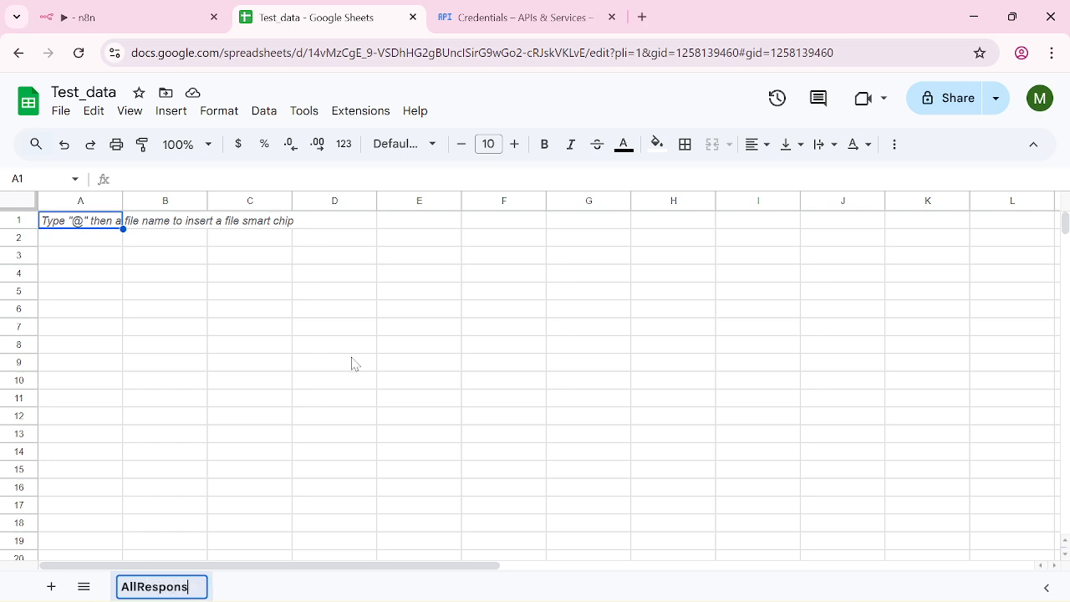
{"action": "type", "text": "es"}
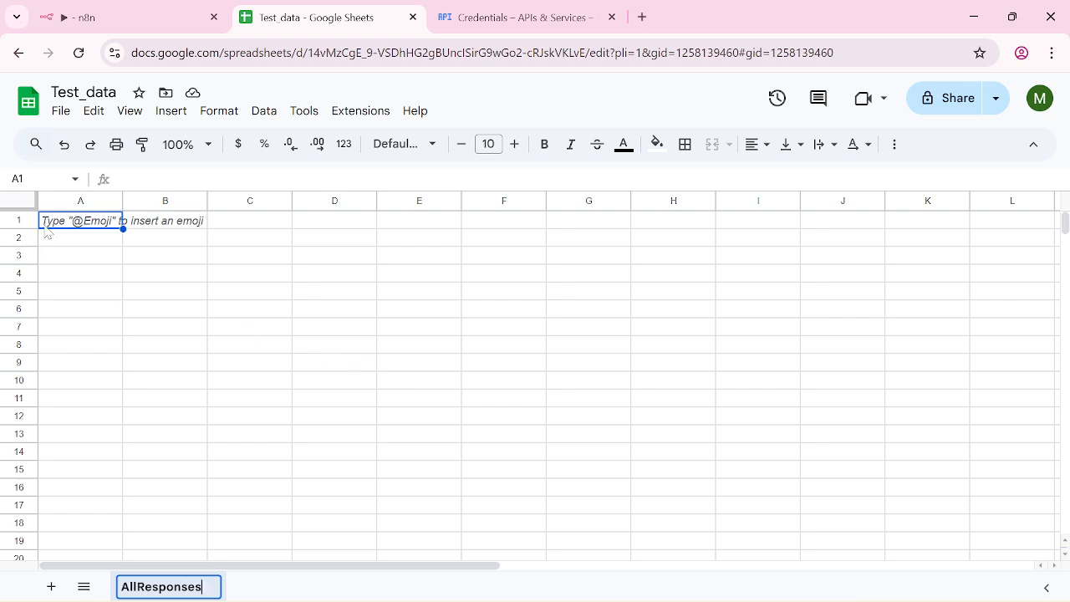
{"action": "left_click", "coordinate": [138, 292]}
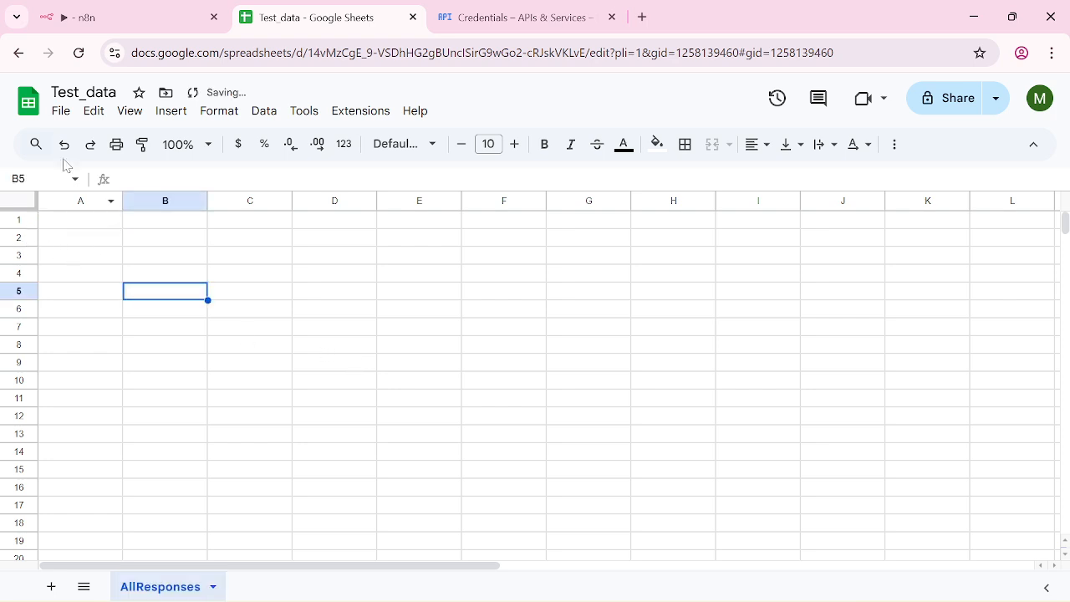
{"action": "left_click", "coordinate": [99, 14]}
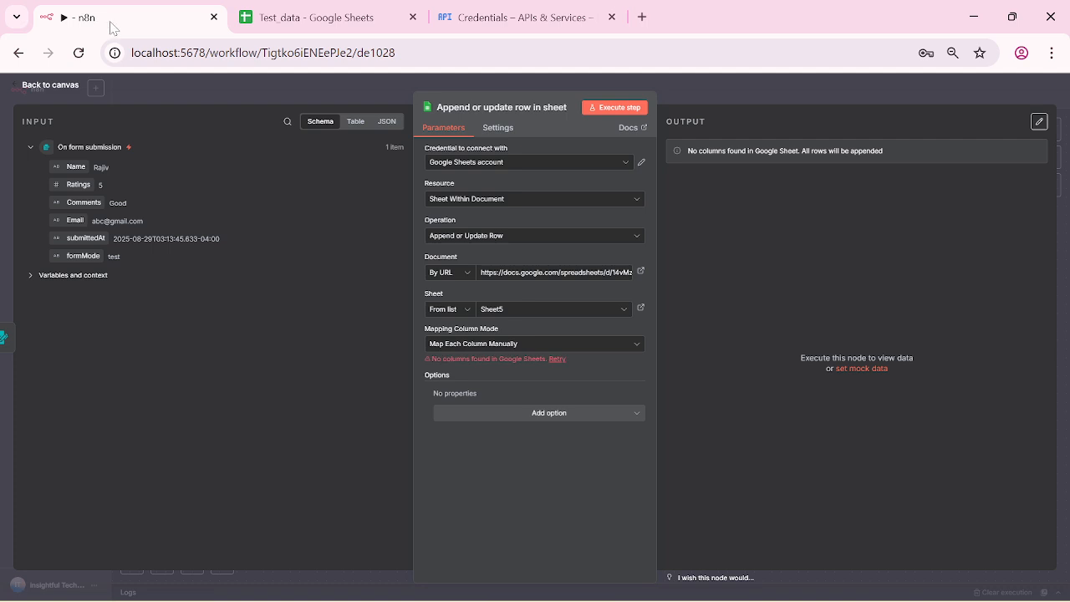
Step: Refresh the sheet list, select AllResponses, and set Mapping Column Mode to Map Automatically
{"action": "left_click", "coordinate": [636, 347]}
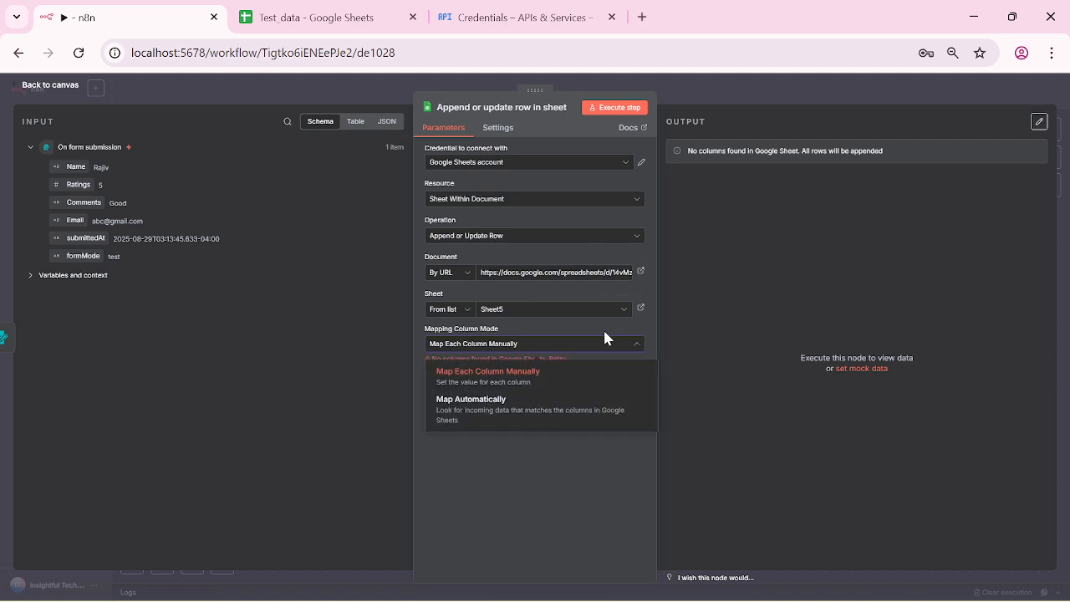
{"action": "left_click", "coordinate": [604, 338]}
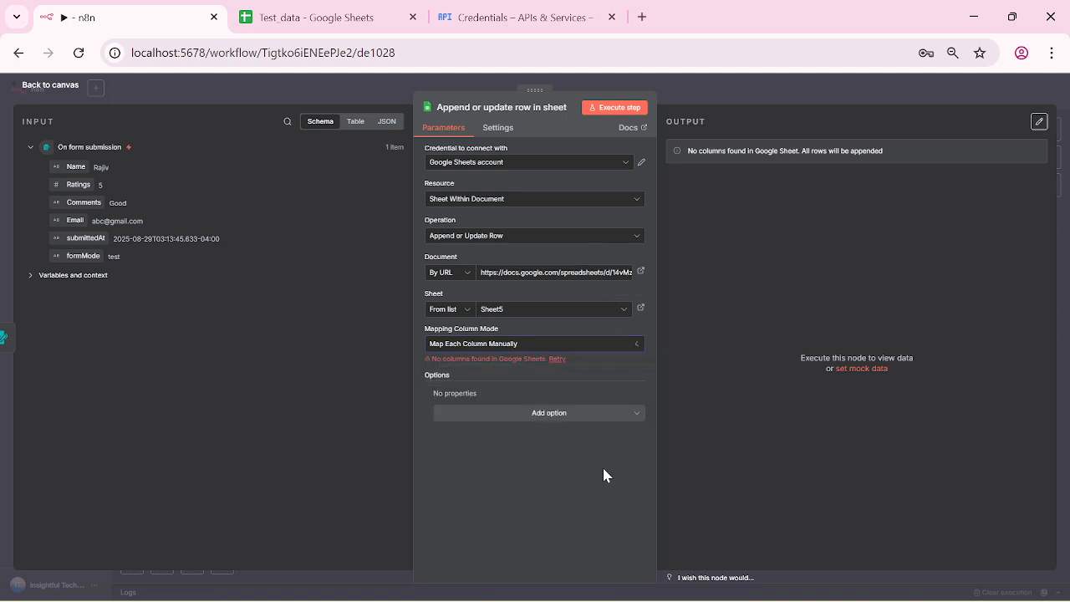
{"action": "left_click", "coordinate": [622, 315]}
{"action": "left_click", "coordinate": [621, 318]}
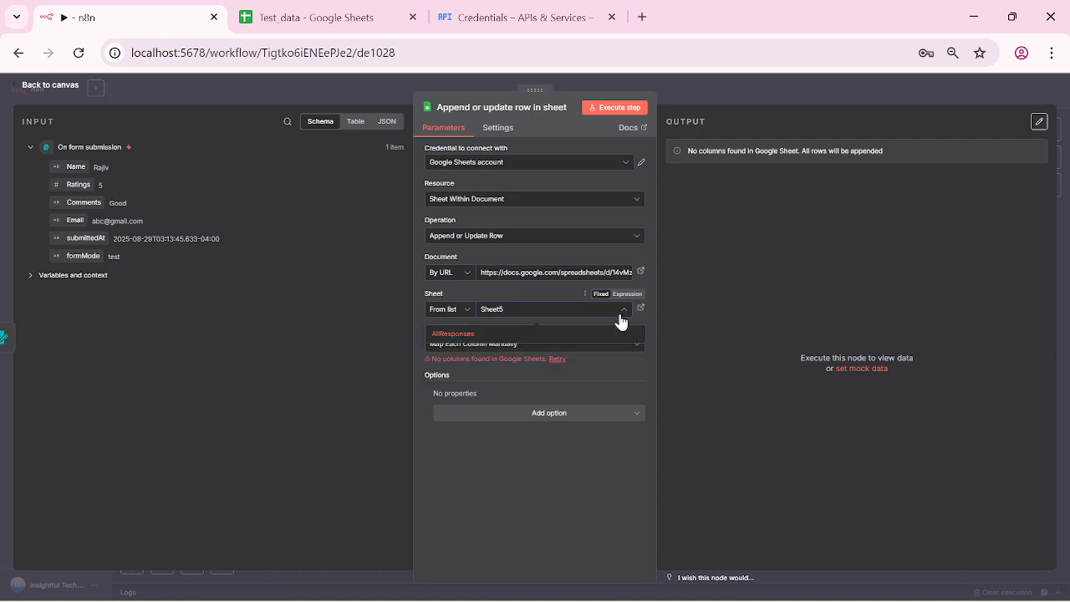
{"action": "left_click", "coordinate": [640, 271]}
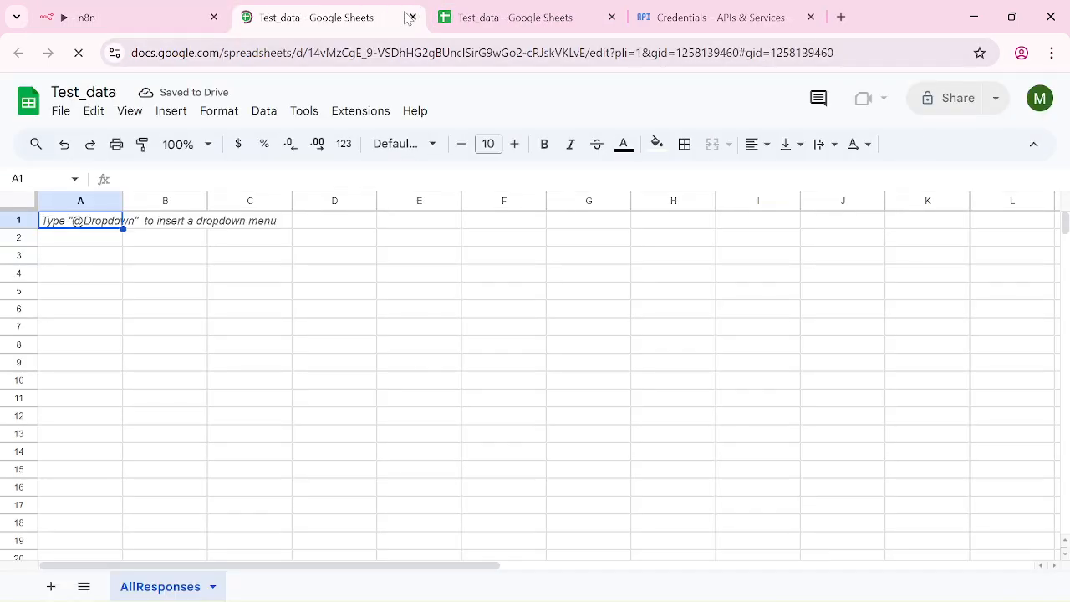
{"action": "key", "text": "ctrl+w"}
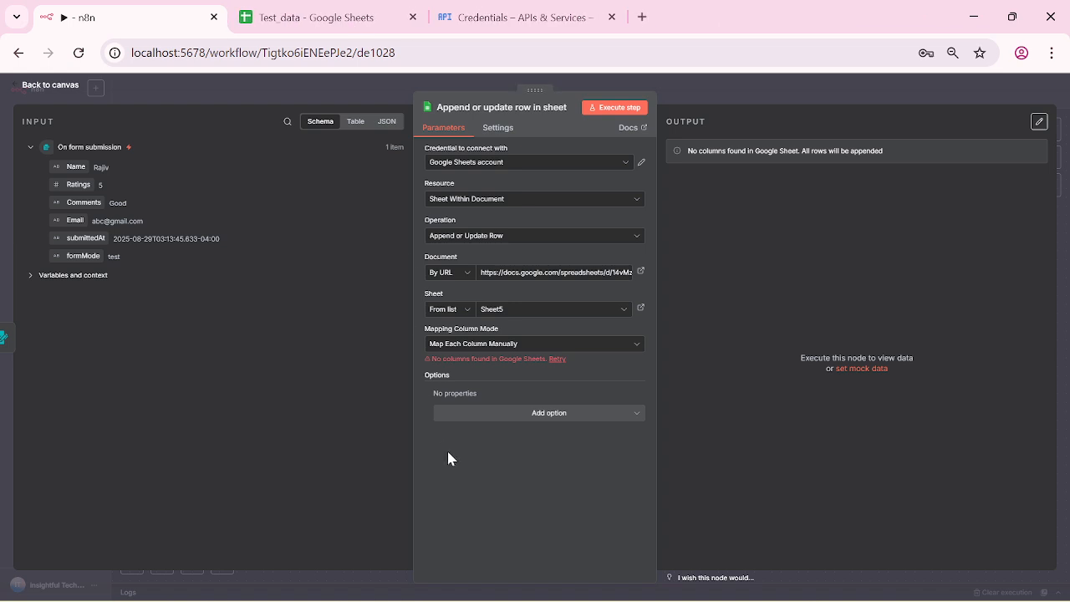
{"action": "left_click", "coordinate": [623, 309]}
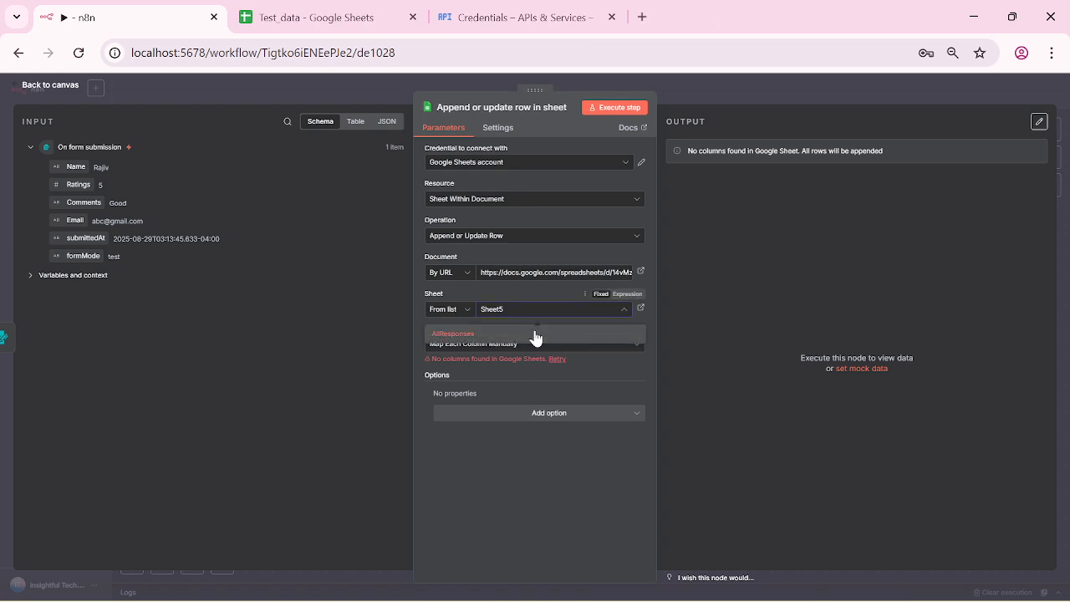
{"action": "left_click", "coordinate": [467, 335]}
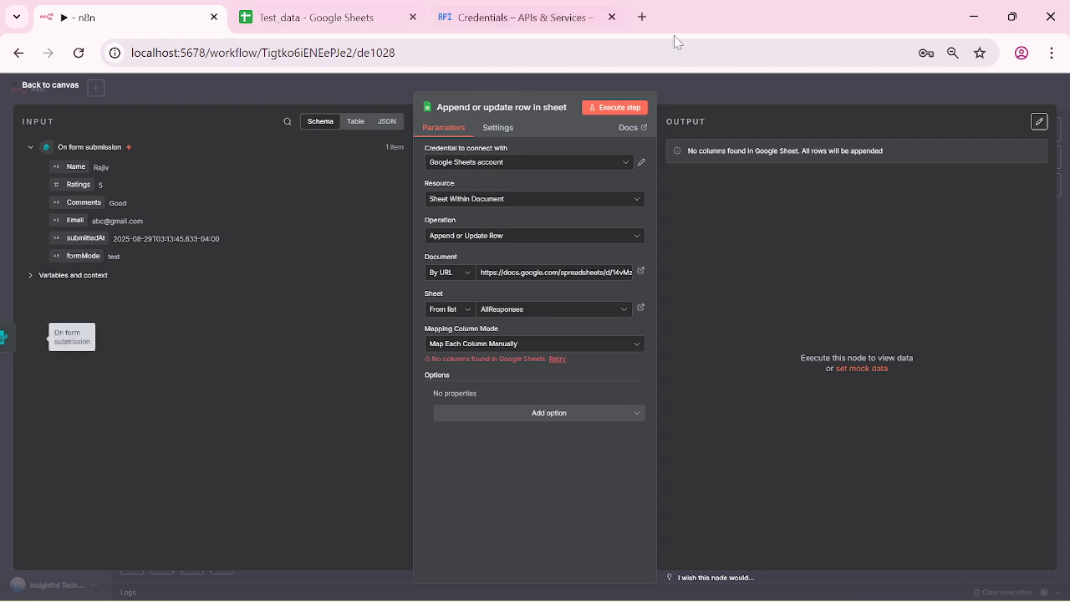
{"action": "left_click", "coordinate": [636, 351]}
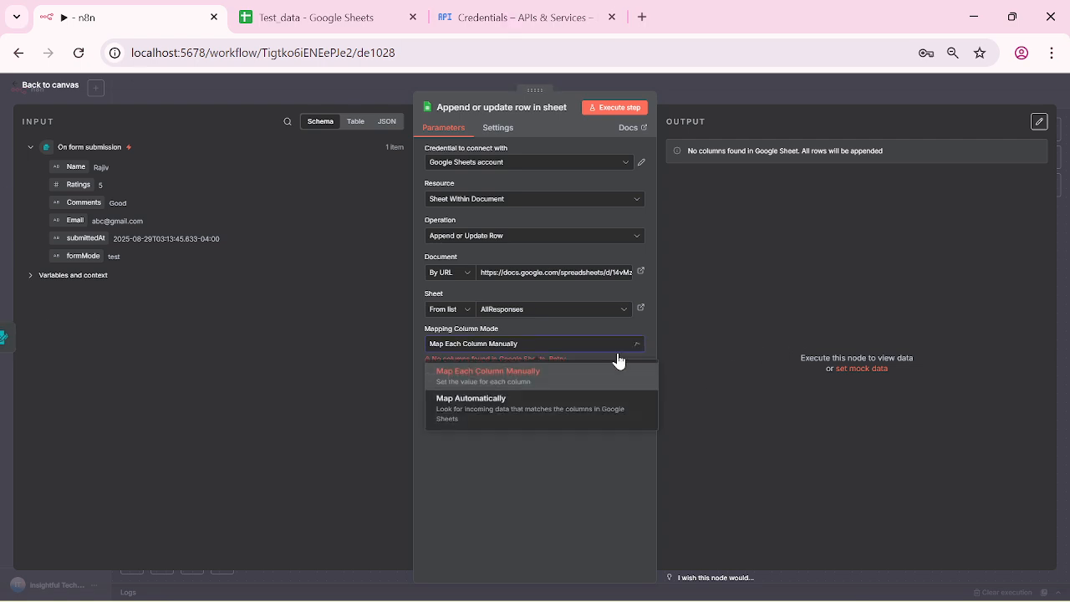
{"action": "left_click", "coordinate": [490, 414]}
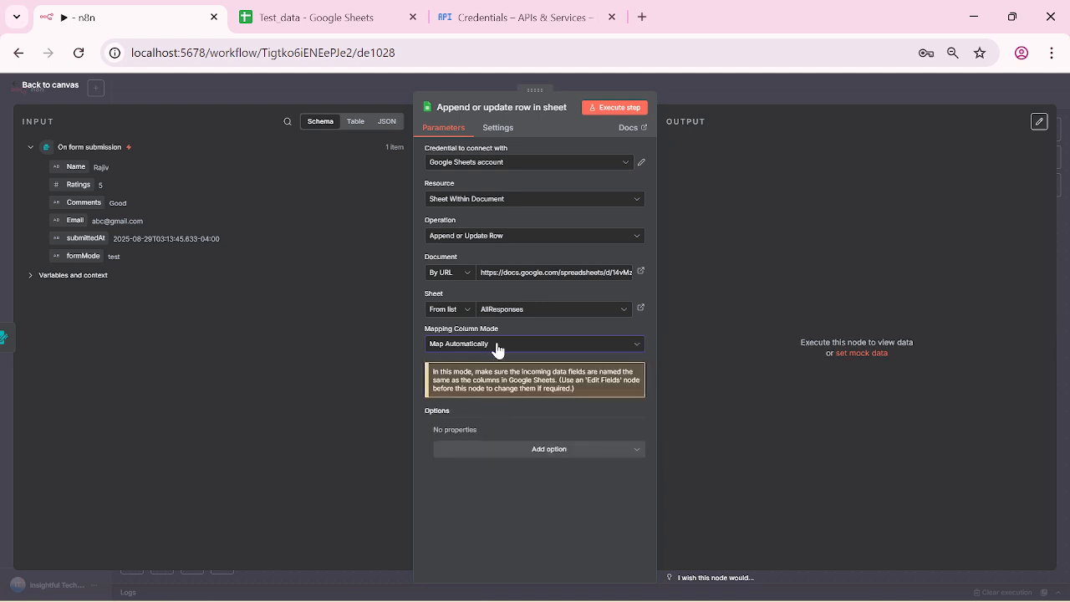
Step: Execute the Sheets step, then widen the Email (D) and submittedAt (E) columns in AllResponses
{"action": "left_click", "coordinate": [609, 114]}
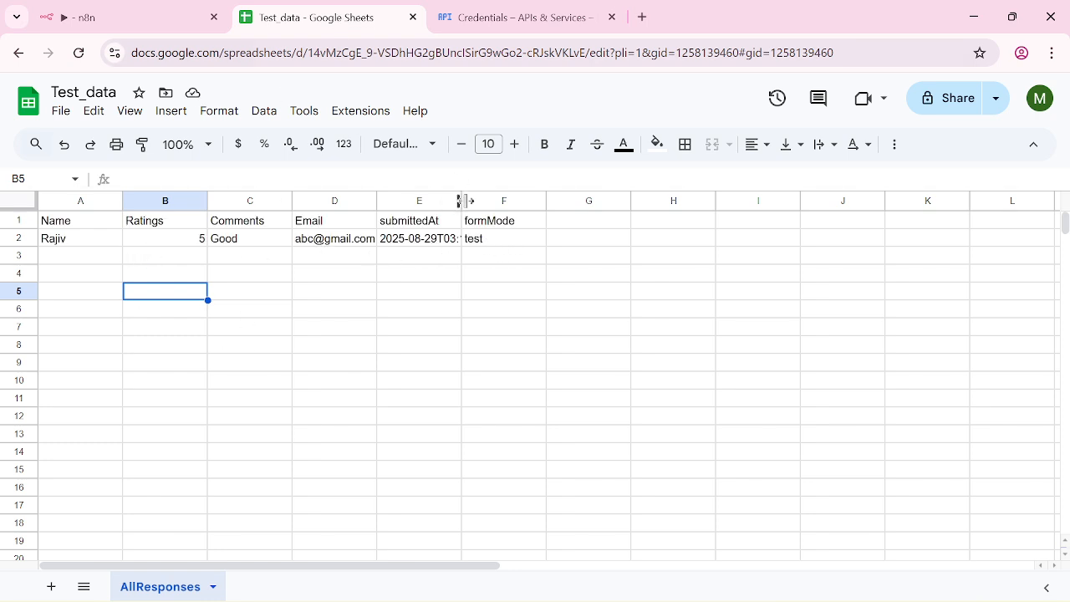
{"action": "left_click_drag", "start_coordinate": [460, 201], "coordinate": [488, 200]}
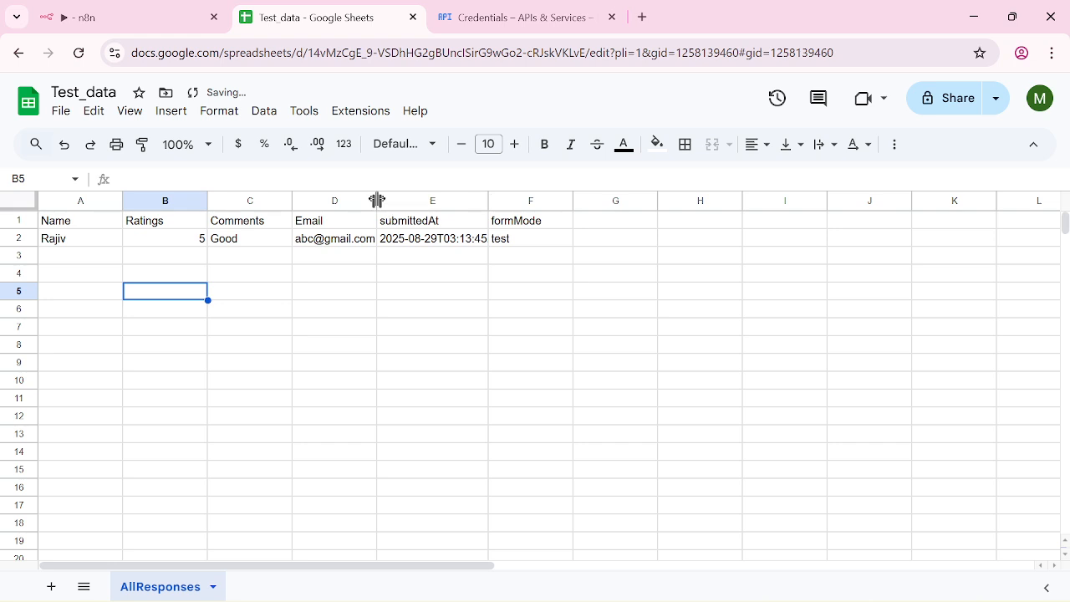
{"action": "left_click_drag", "start_coordinate": [376, 200], "coordinate": [412, 201]}
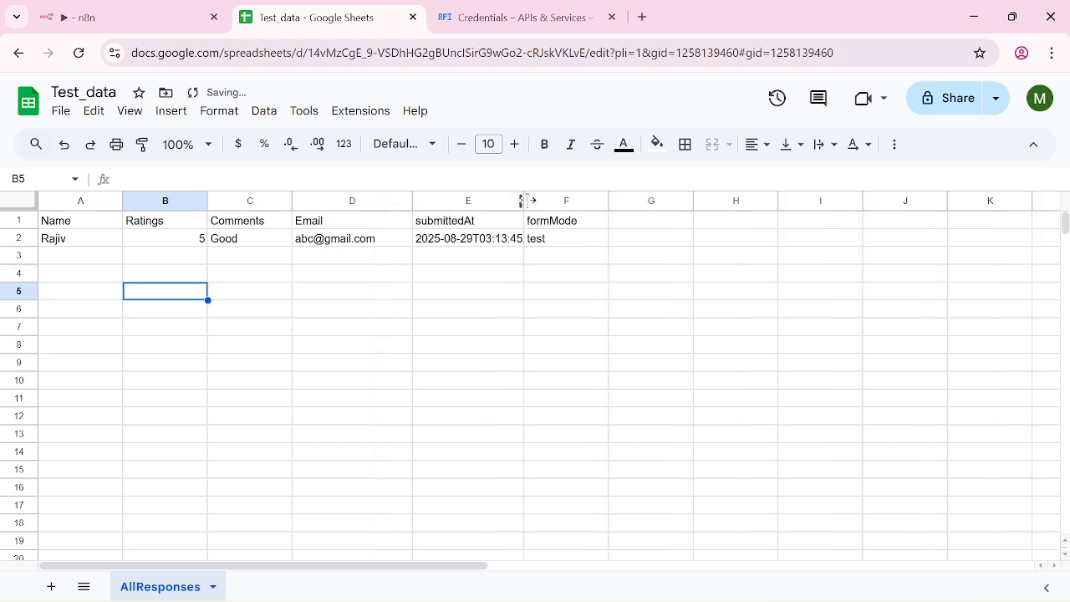
{"action": "left_click", "coordinate": [539, 201]}
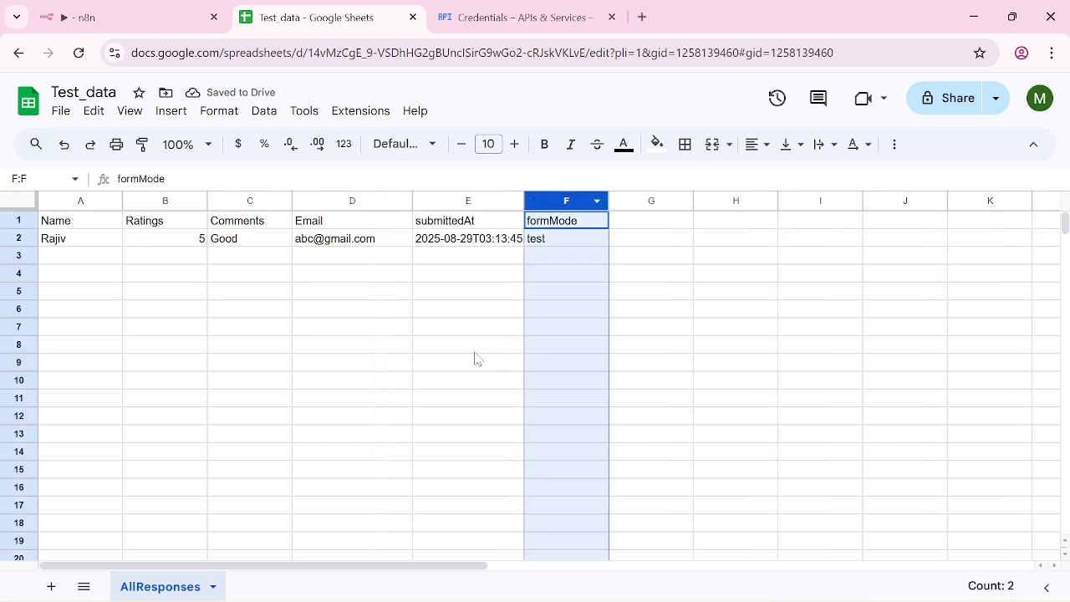
{"action": "left_click", "coordinate": [426, 334]}
{"action": "left_click", "coordinate": [119, 16]}
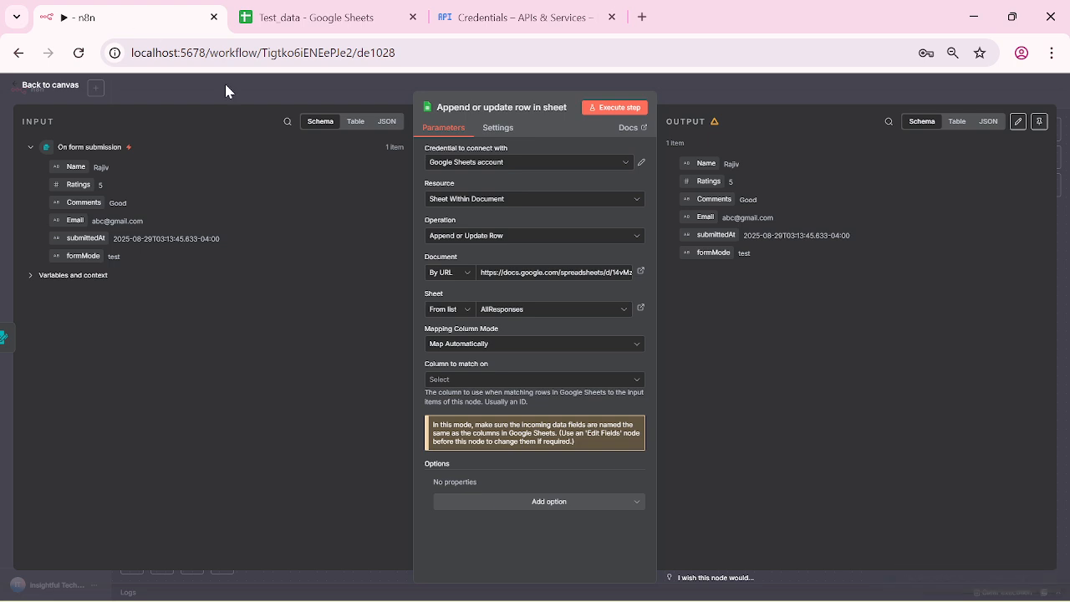
Step: Re-run the Google Sheets append step (1 item), then open the add-node list after it
{"action": "left_click", "coordinate": [28, 84]}
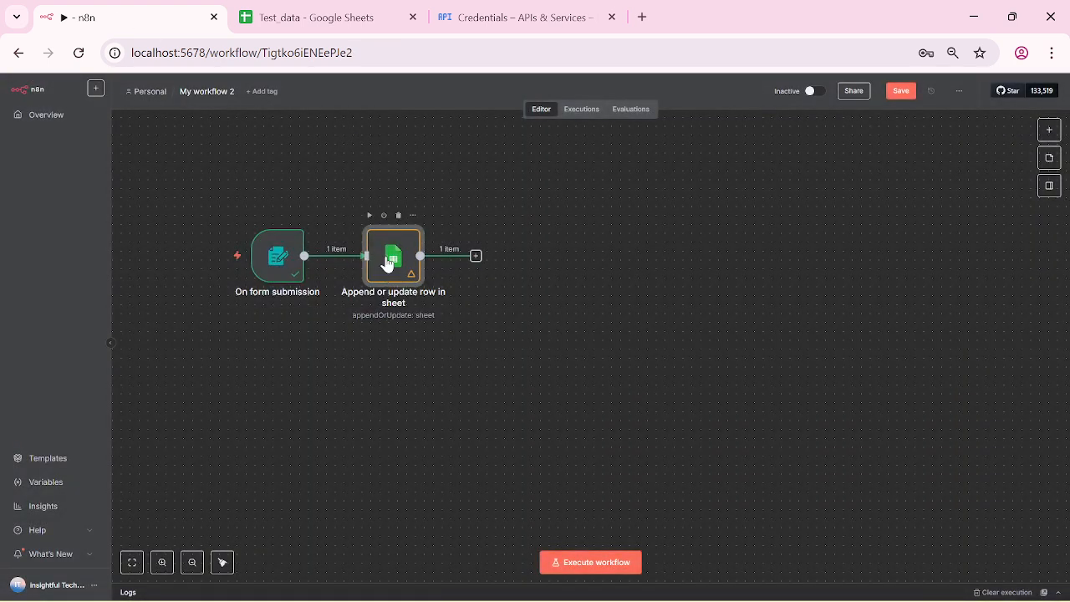
{"action": "double_click", "coordinate": [387, 263]}
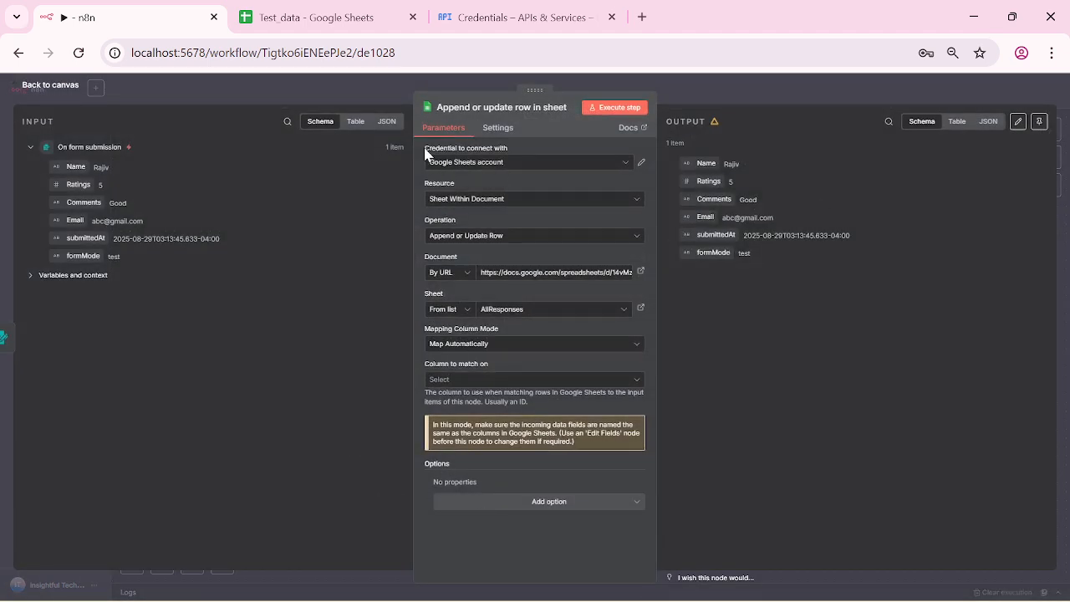
{"action": "left_click", "coordinate": [589, 110]}
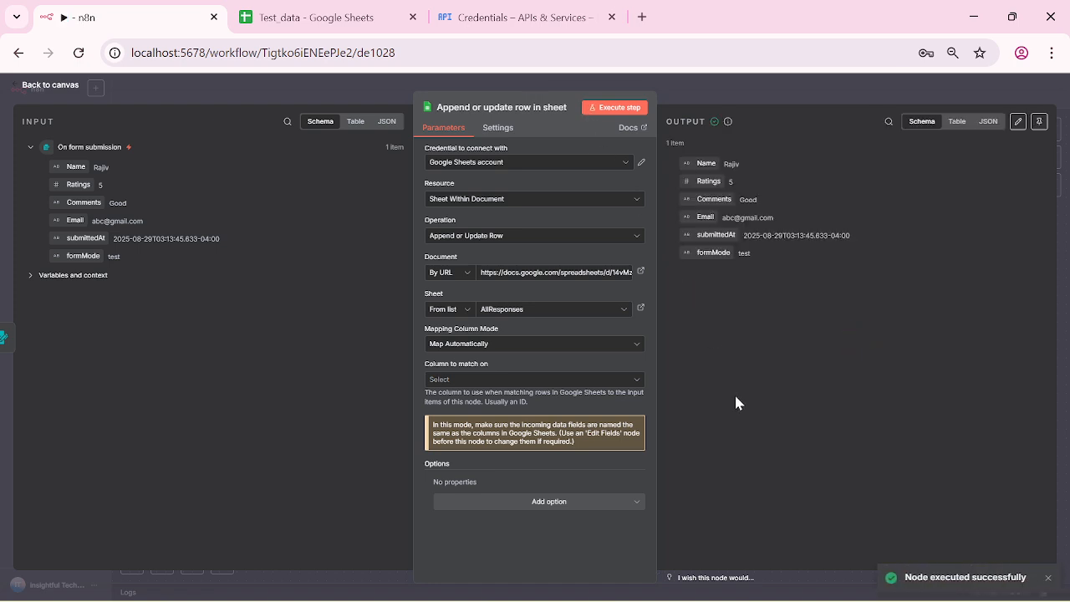
{"action": "left_click", "coordinate": [12, 87]}
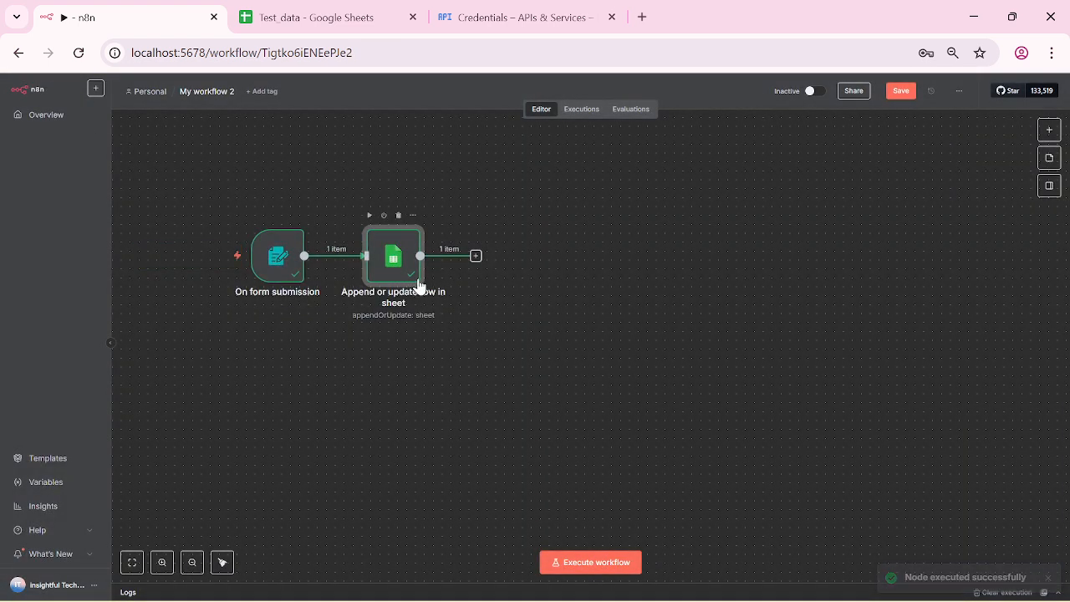
{"action": "left_click", "coordinate": [476, 256]}
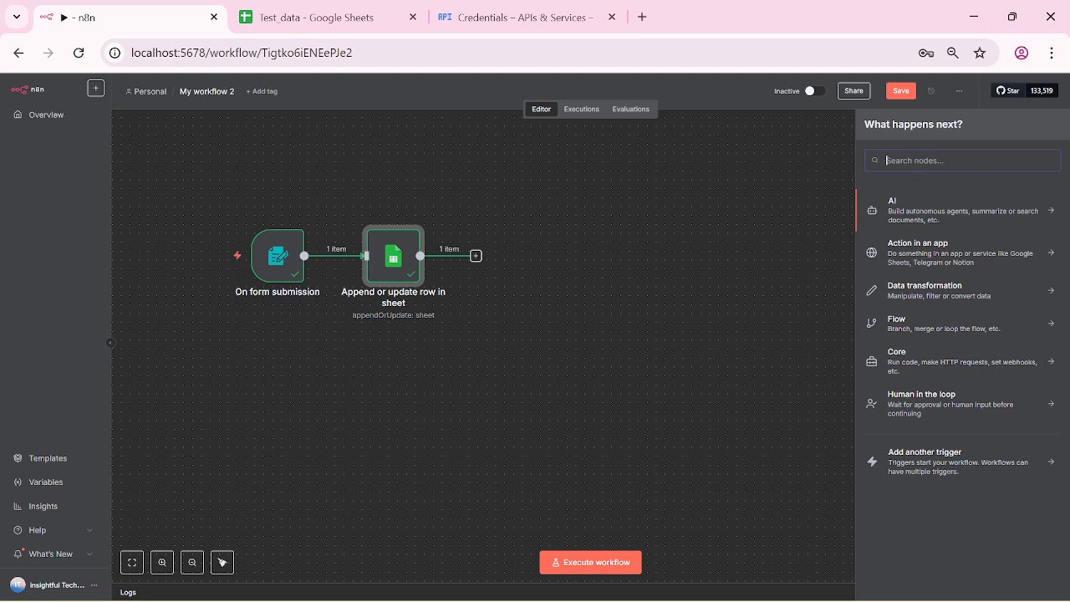
Step: Add a Switch node whose first rule is Comments equals Good, and start a second Comments rule
{"action": "type", "text": "Switch"}
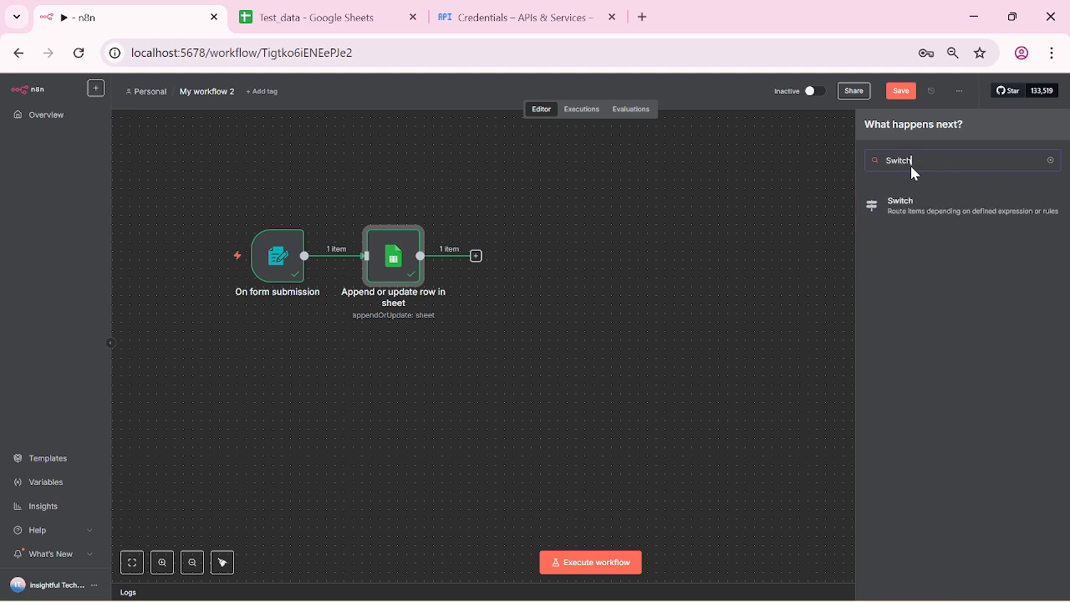
{"action": "left_click", "coordinate": [895, 209]}
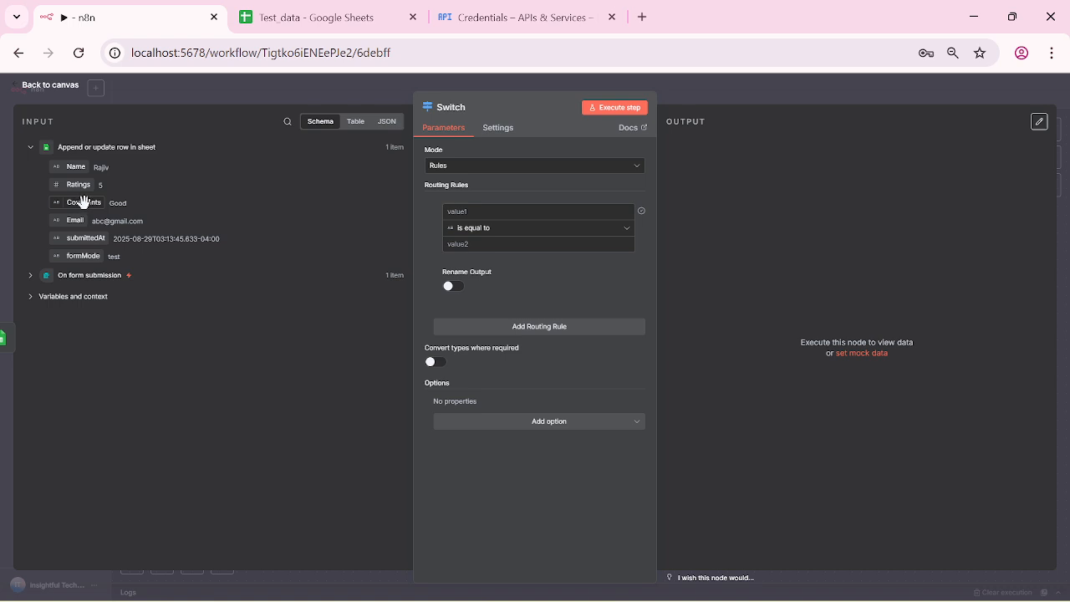
{"action": "left_click_drag", "start_coordinate": [84, 201], "coordinate": [493, 211]}
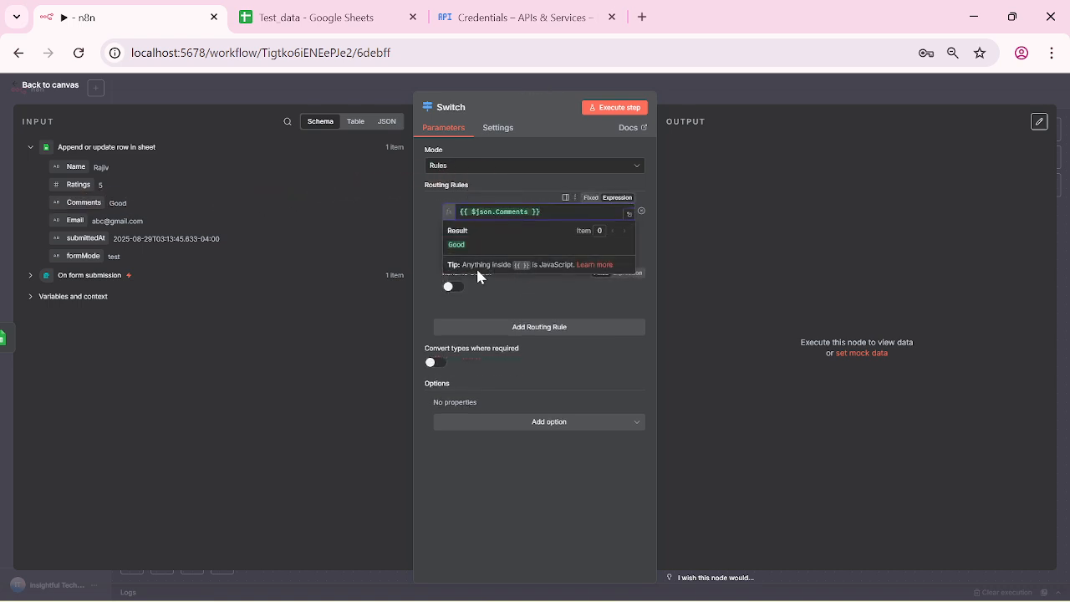
{"action": "left_click", "coordinate": [524, 290]}
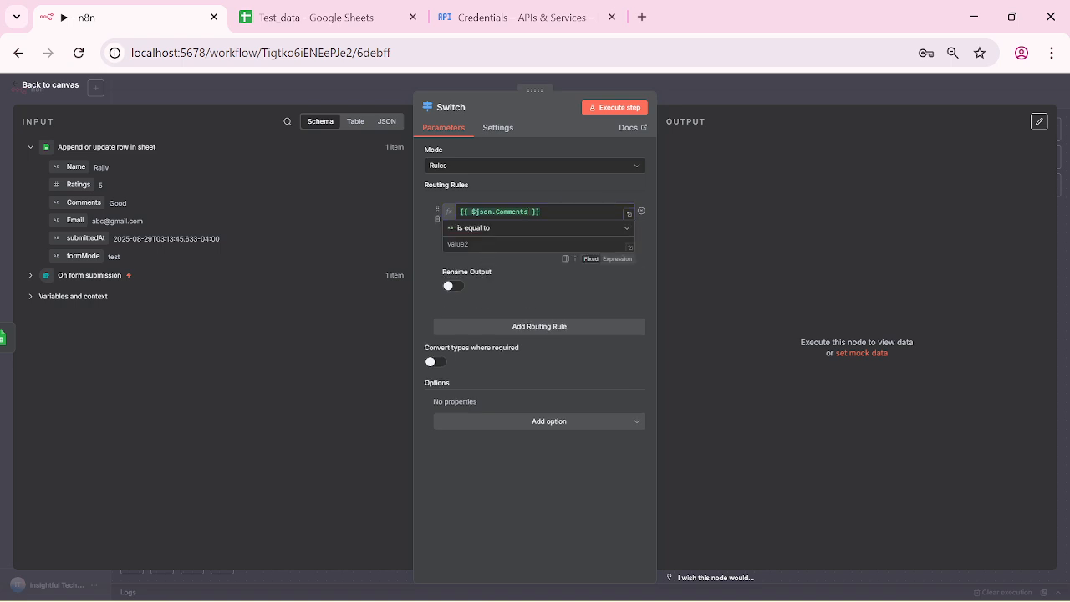
{"action": "left_click", "coordinate": [493, 244]}
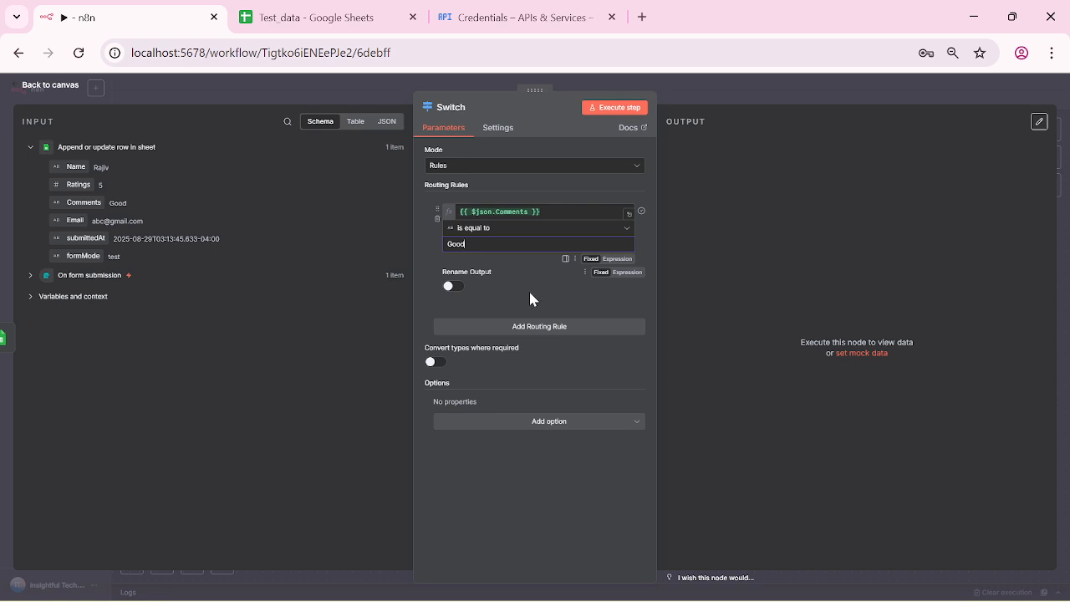
{"action": "left_click", "coordinate": [539, 326]}
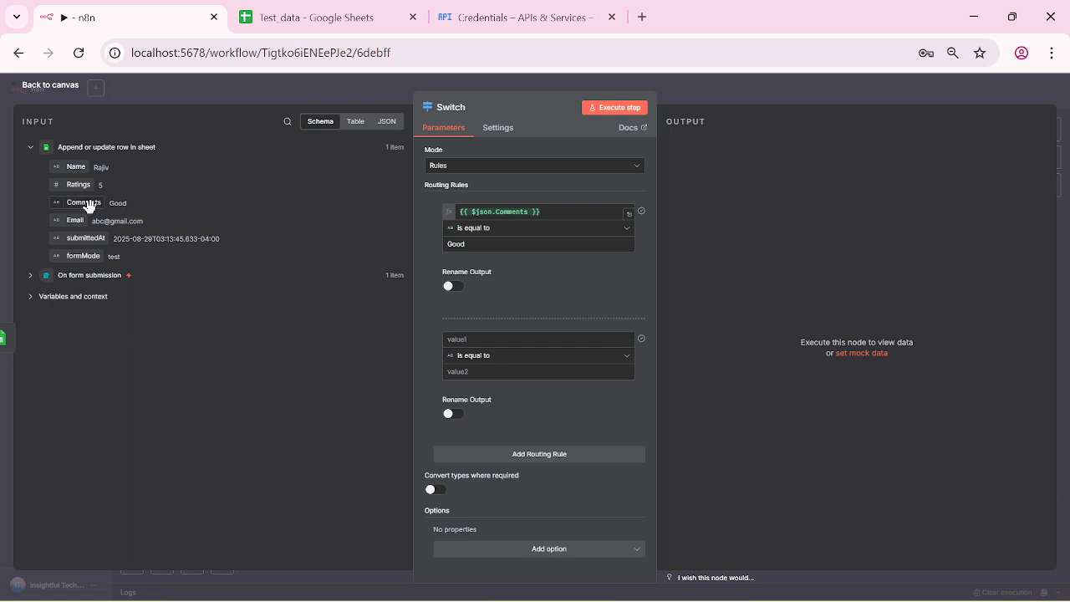
{"action": "left_click_drag", "start_coordinate": [89, 206], "coordinate": [513, 344]}
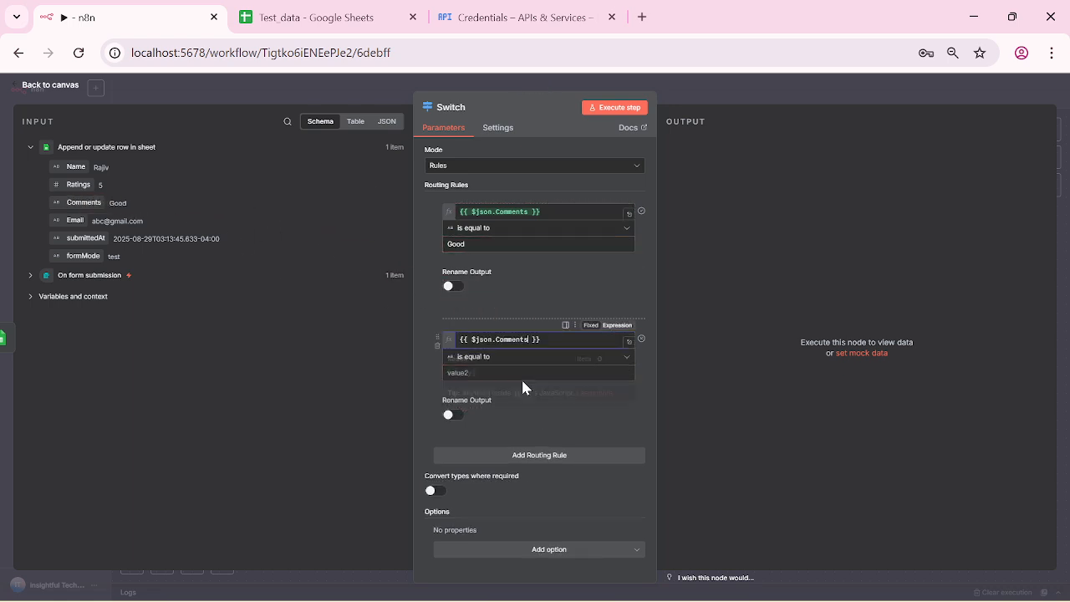
Step: Set the second rule to Comments equals bad, delete an extra third rule, and test the Switch
{"action": "left_click", "coordinate": [524, 429]}
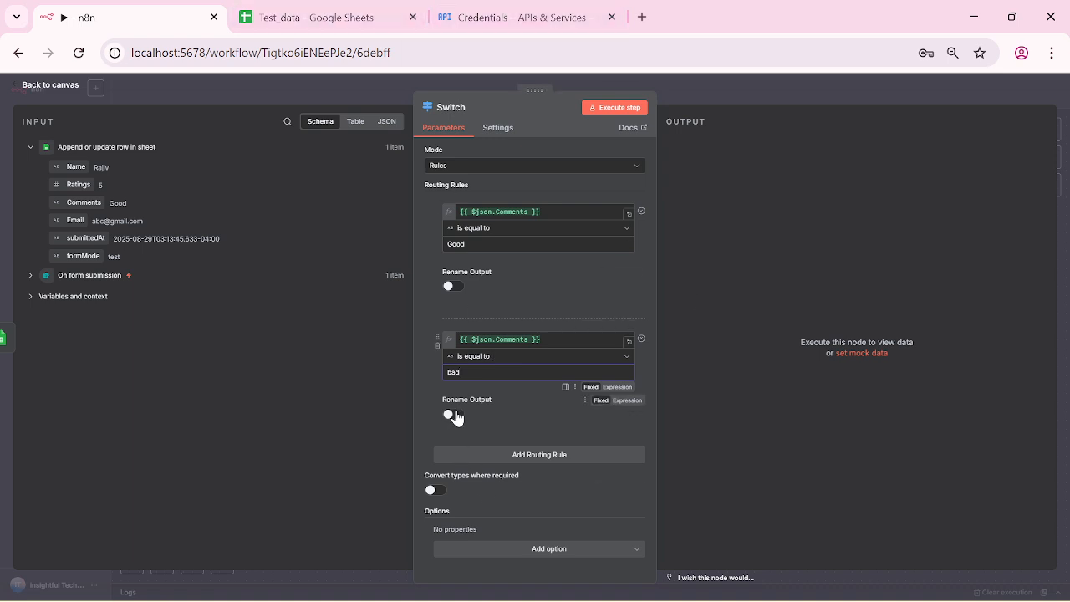
{"action": "left_click", "coordinate": [538, 455]}
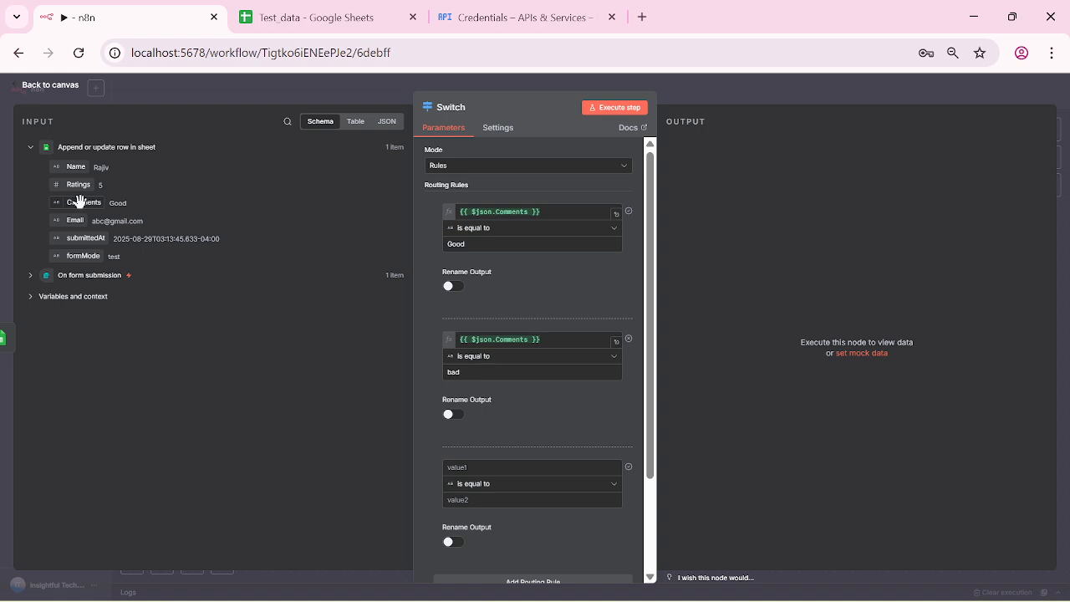
{"action": "left_click_drag", "start_coordinate": [79, 201], "coordinate": [493, 466]}
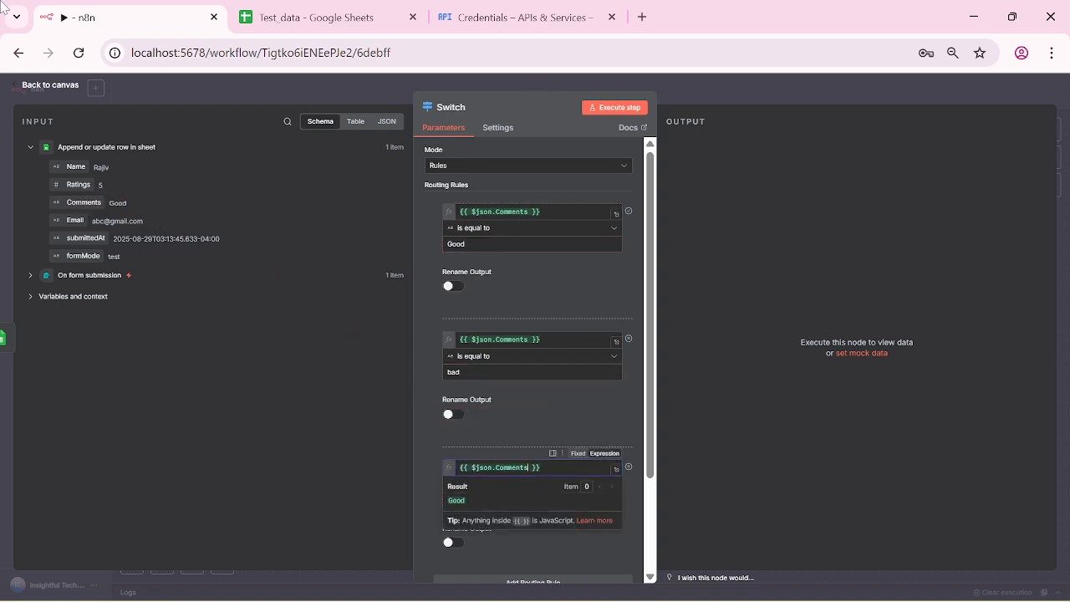
{"action": "left_click", "coordinate": [562, 550]}
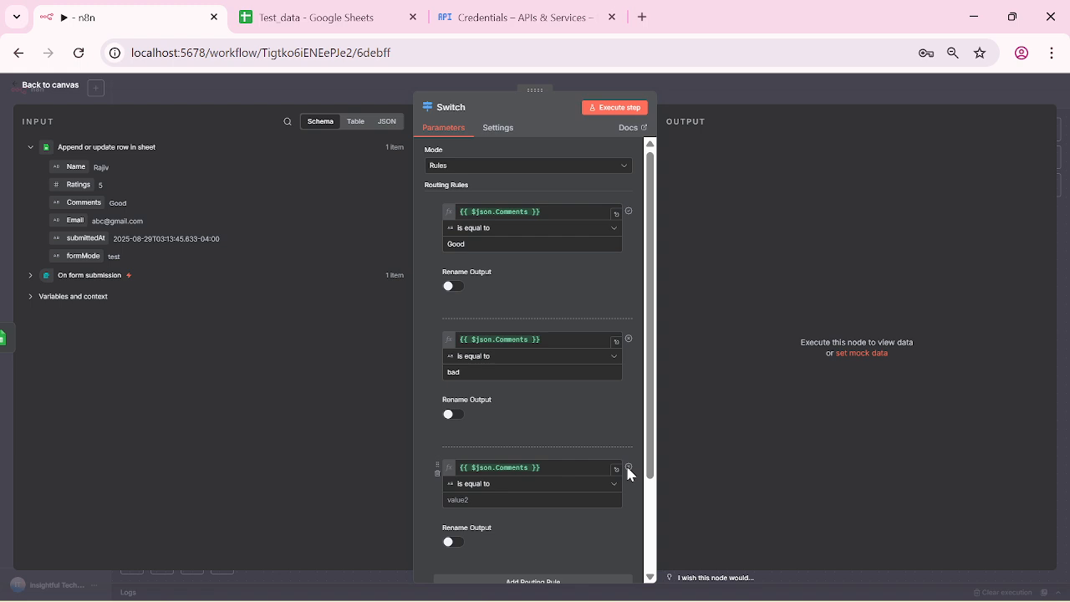
{"action": "mouse_move", "coordinate": [628, 468]}
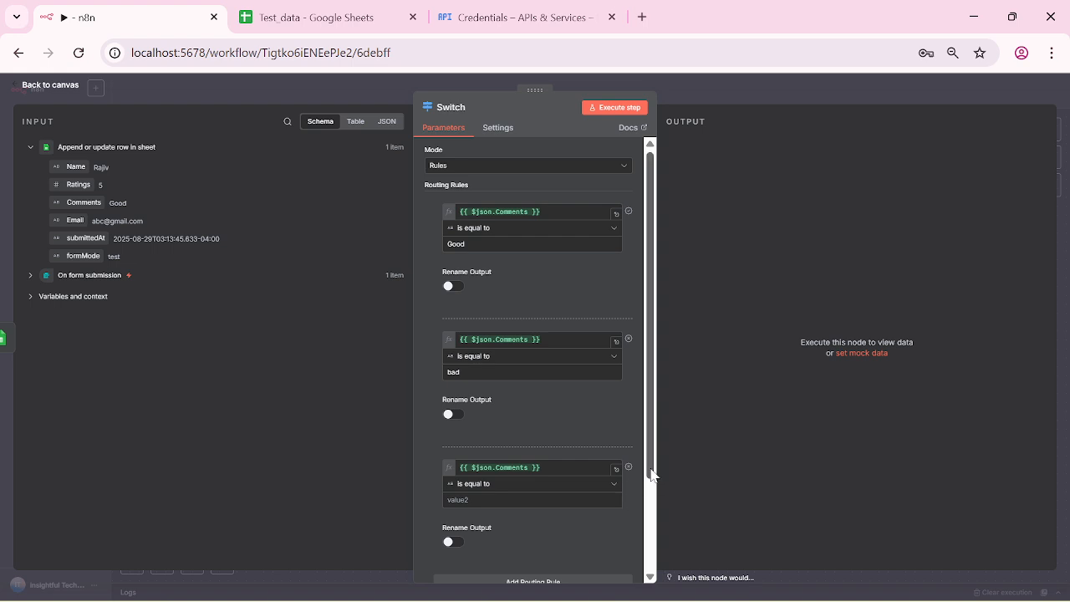
{"action": "mouse_move", "coordinate": [652, 478]}
{"action": "left_mouse_down"}
{"action": "mouse_move", "coordinate": [651, 547]}
{"action": "mouse_move", "coordinate": [650, 469]}
{"action": "left_mouse_up"}
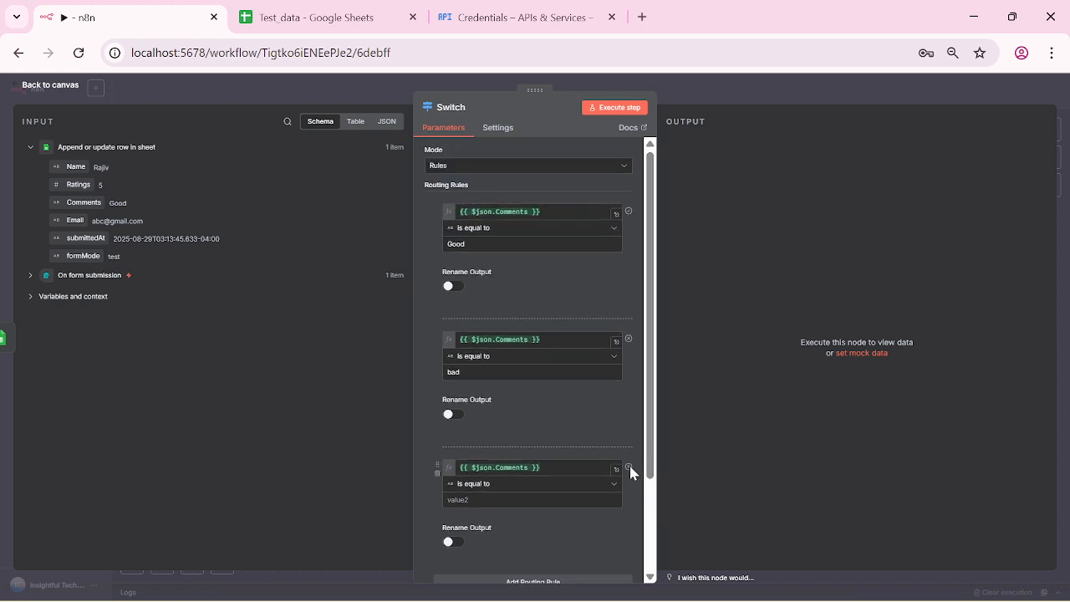
{"action": "mouse_move", "coordinate": [630, 471]}
{"action": "left_click", "coordinate": [437, 473]}
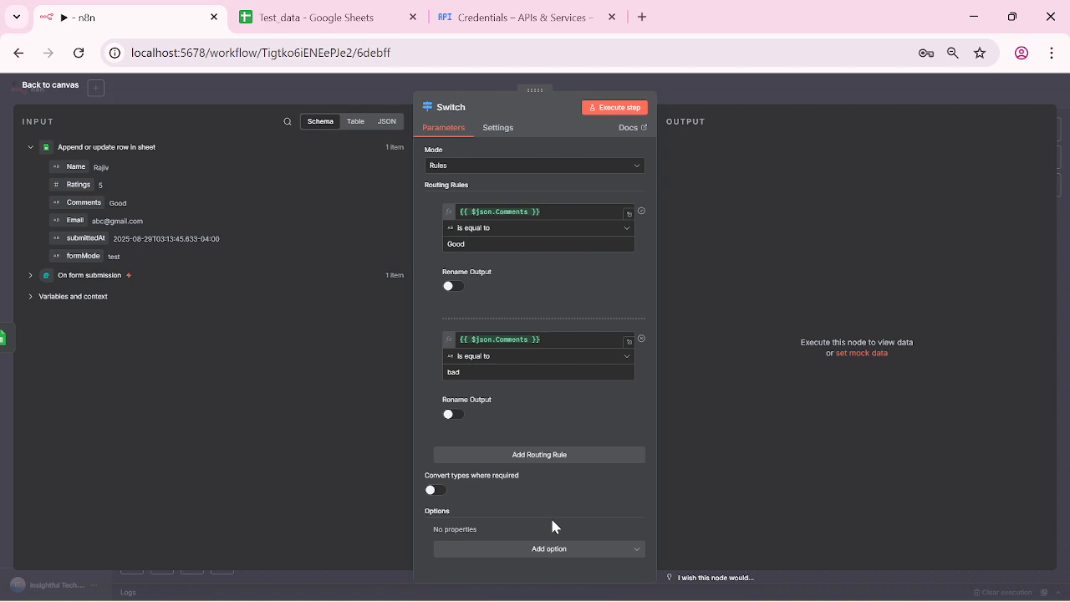
{"action": "left_click", "coordinate": [627, 112]}
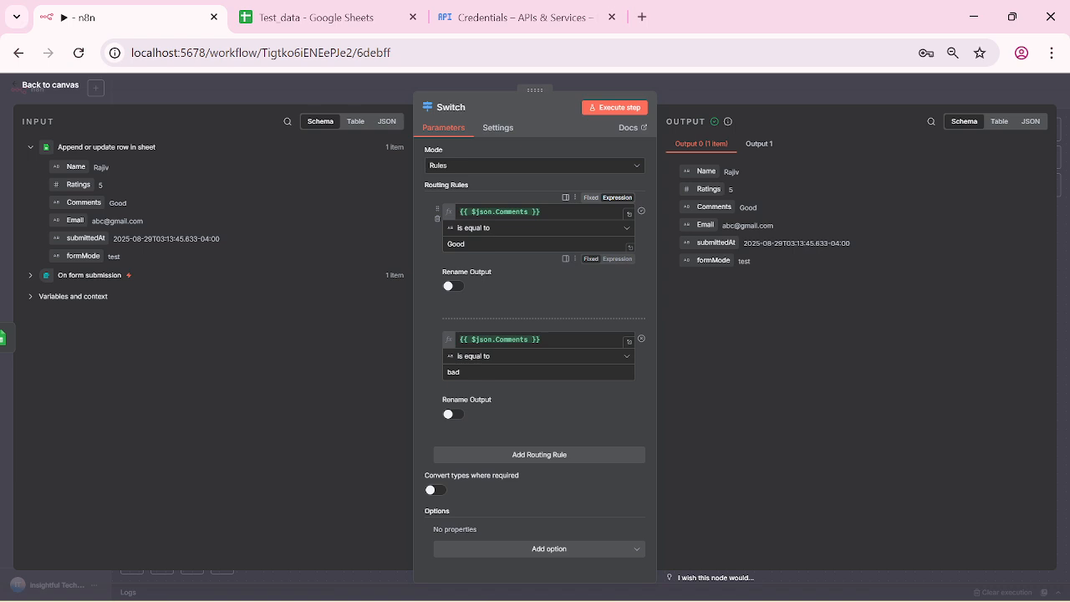
Step: Verify the Switch's Output 1 is empty, then open the node list after output 0
{"action": "left_click", "coordinate": [759, 146]}
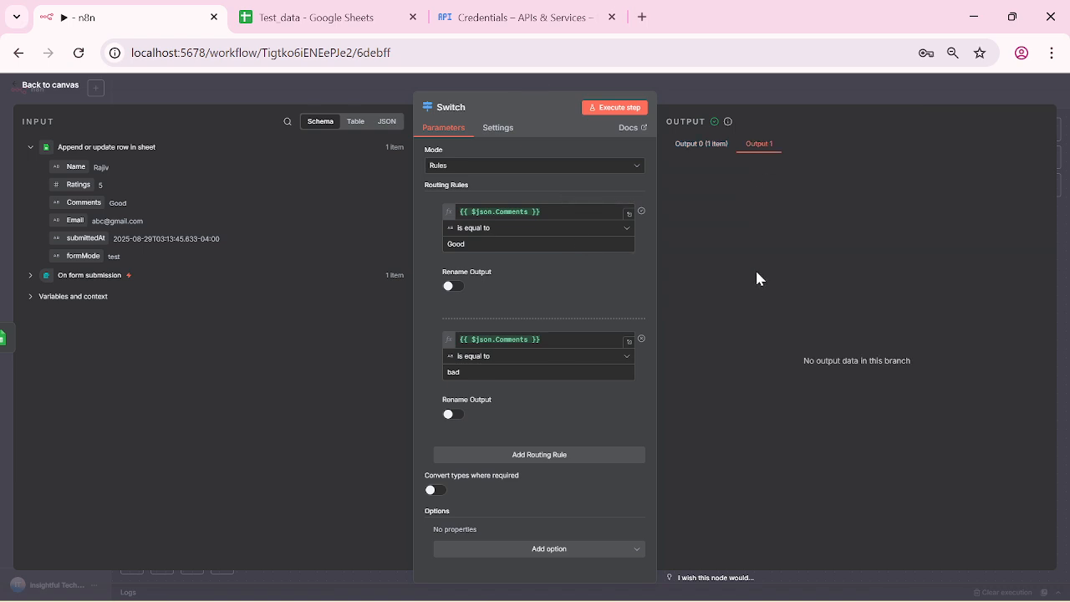
{"action": "left_click", "coordinate": [21, 86]}
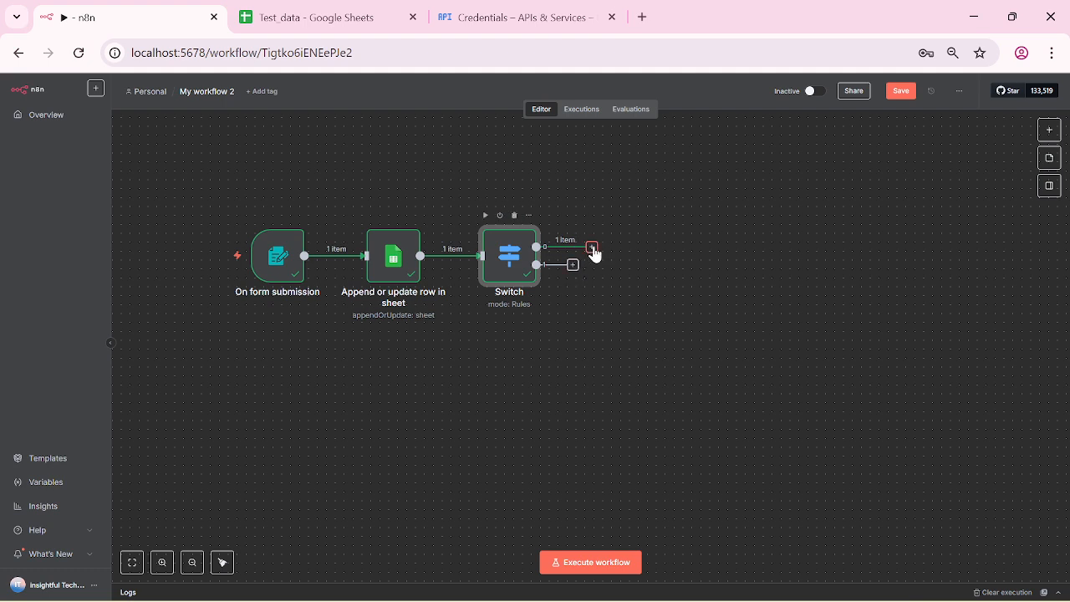
{"action": "left_click", "coordinate": [592, 246]}
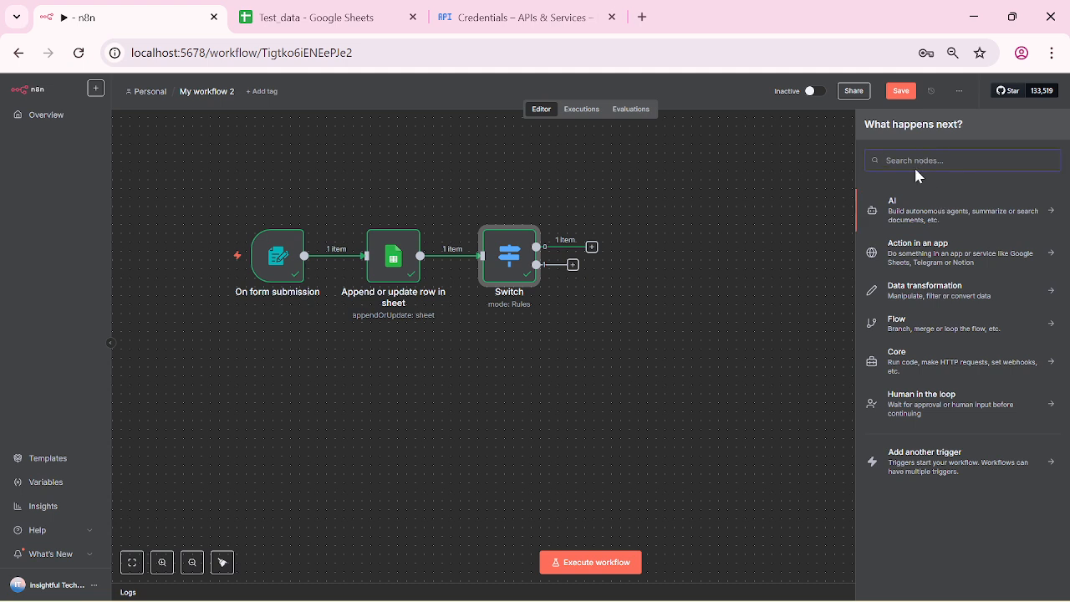
Step: Add a Google Sheets 'Append row in sheet' node using the Google Sheets account credential
{"action": "type", "text": "goo"}
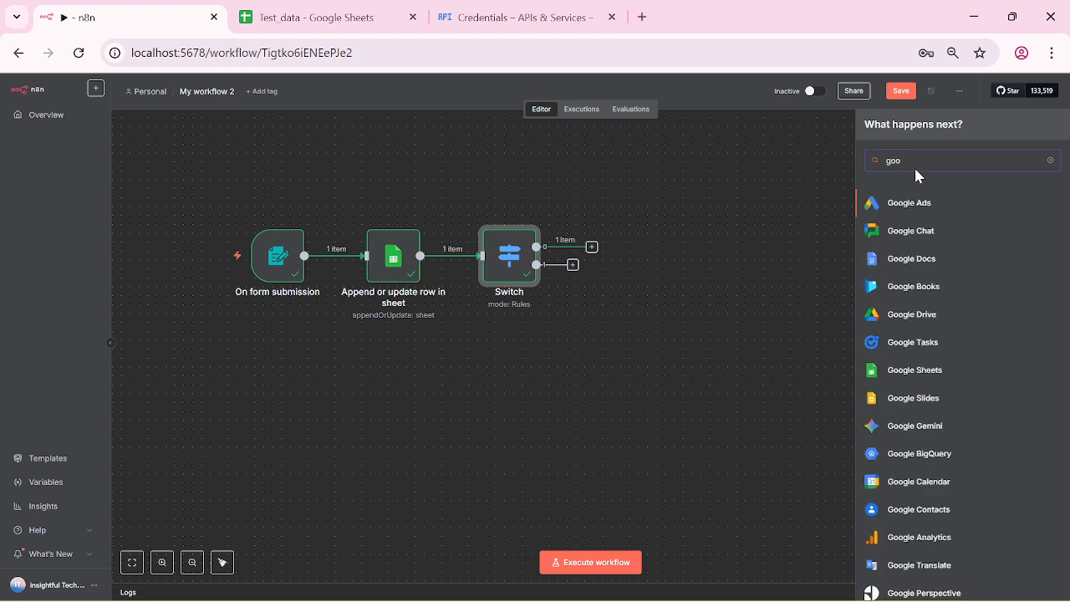
{"action": "left_click", "coordinate": [915, 371]}
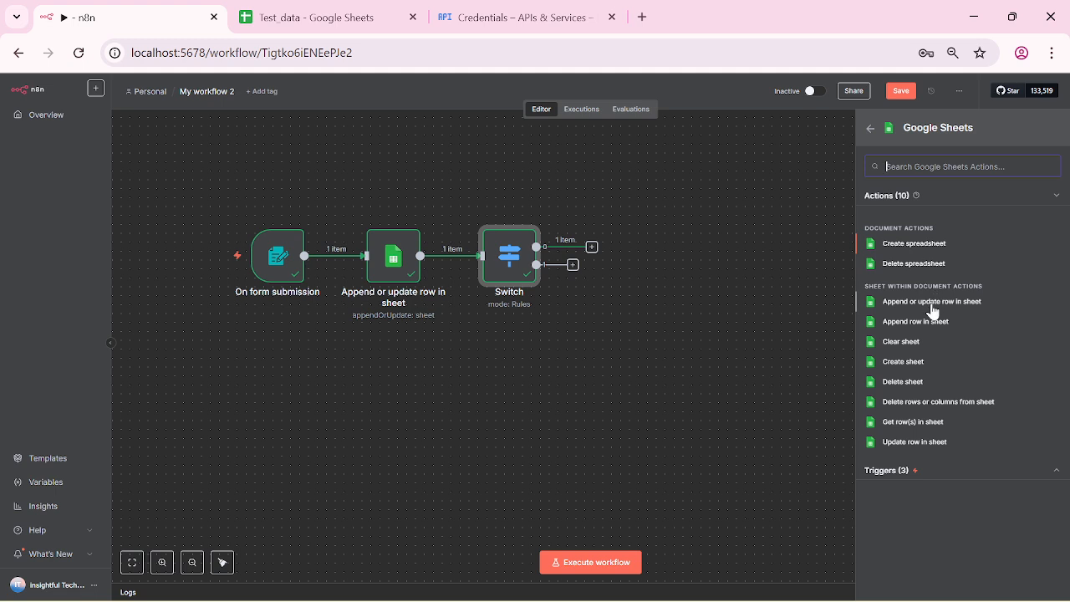
{"action": "left_click", "coordinate": [915, 322]}
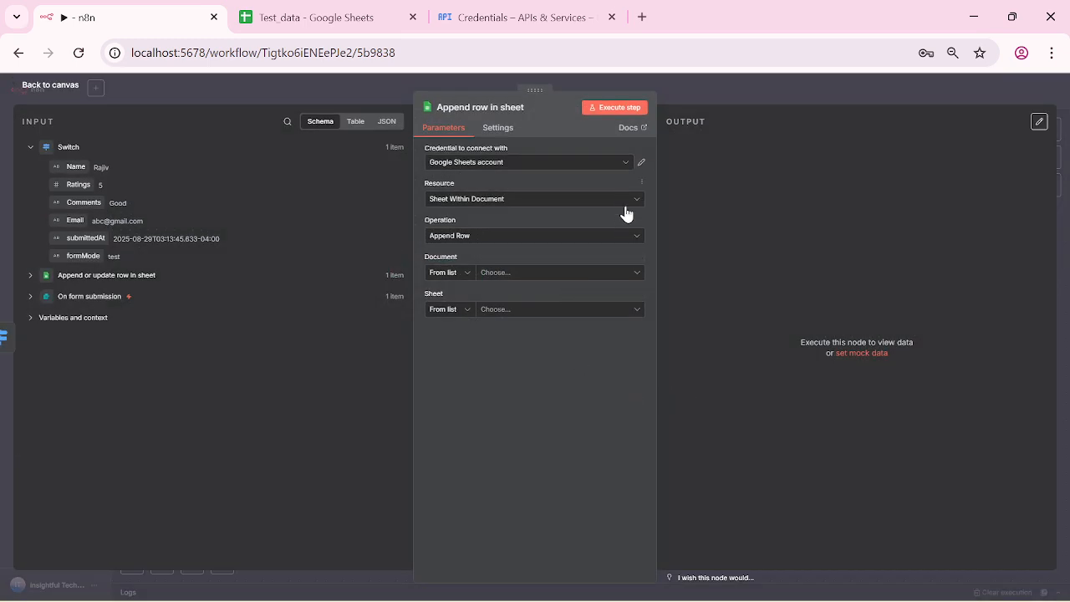
{"action": "left_click", "coordinate": [626, 163]}
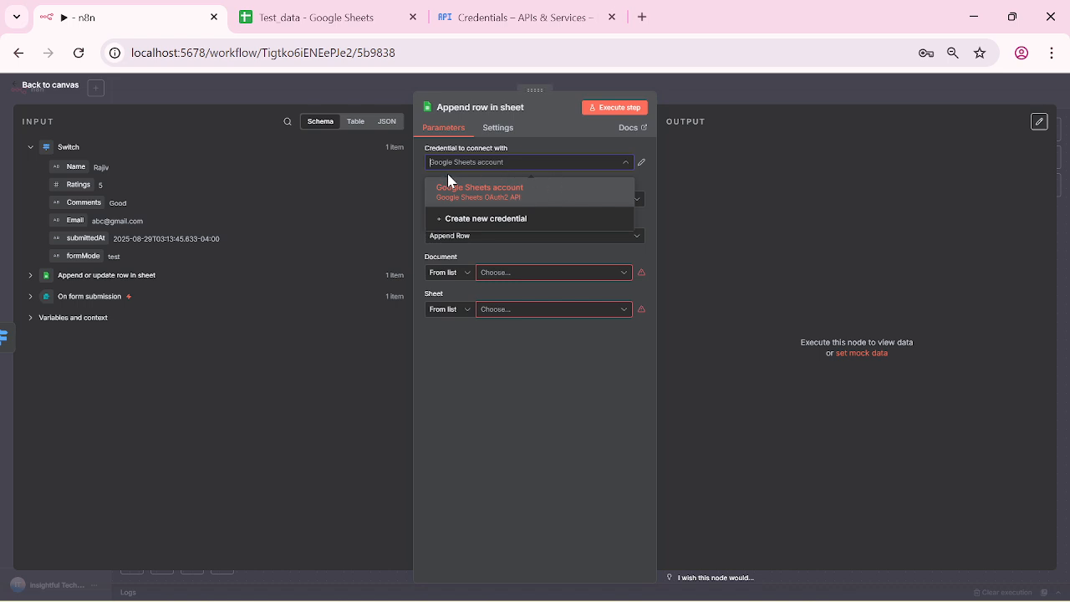
{"action": "left_click", "coordinate": [653, 191]}
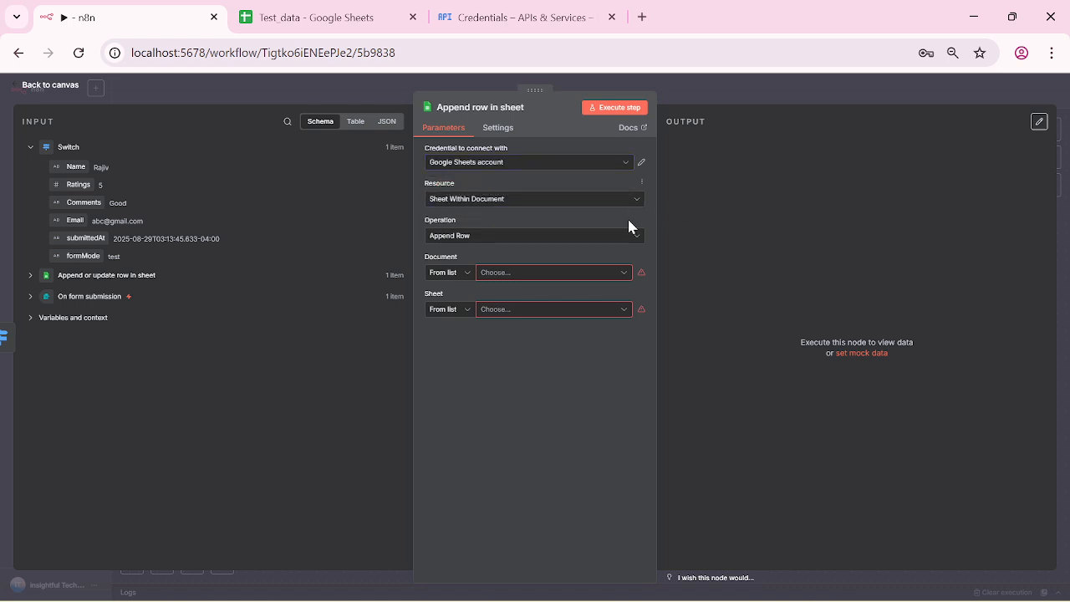
Step: Copy the Test_data spreadsheet URL from the Google Sheets tab
{"action": "left_click", "coordinate": [347, 19]}
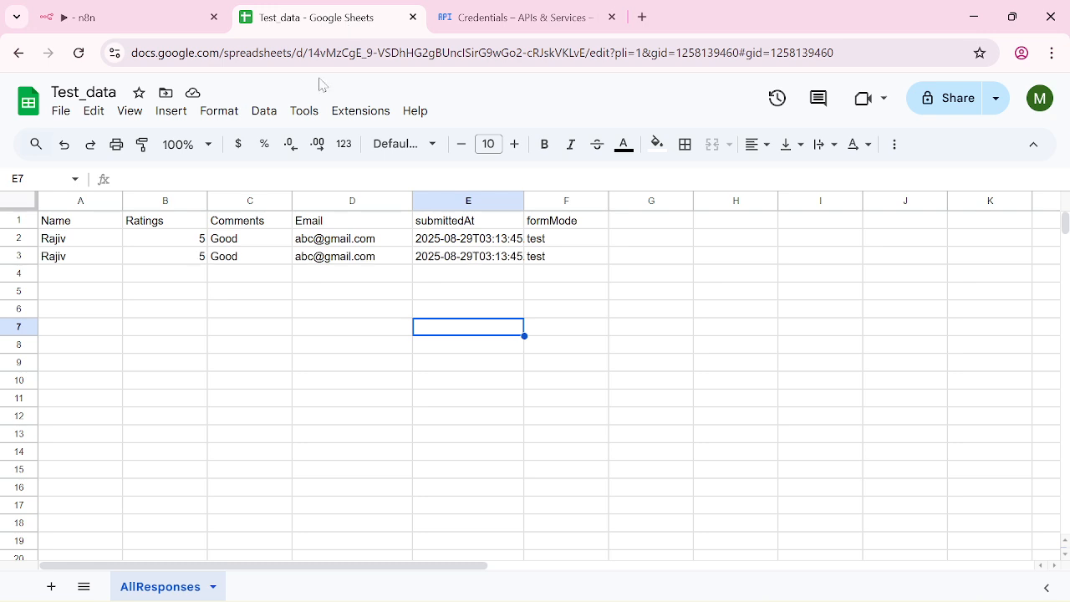
{"action": "left_click", "coordinate": [442, 56]}
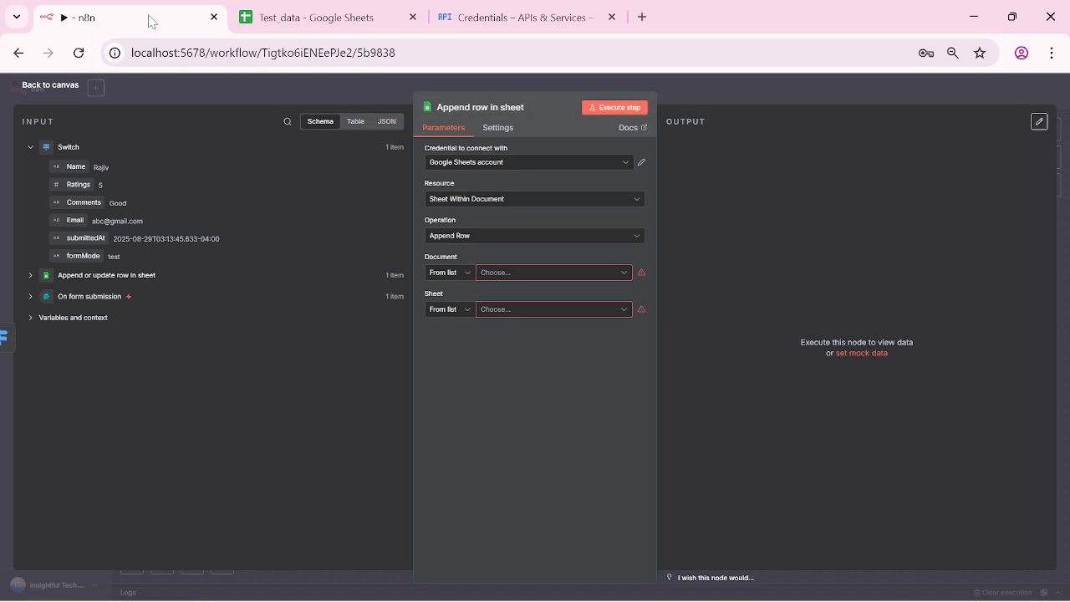
{"action": "left_click", "coordinate": [149, 17]}
Step: Set the Document to By URL with the pasted Test_data URL, then check its sheet list
{"action": "left_click", "coordinate": [551, 274]}
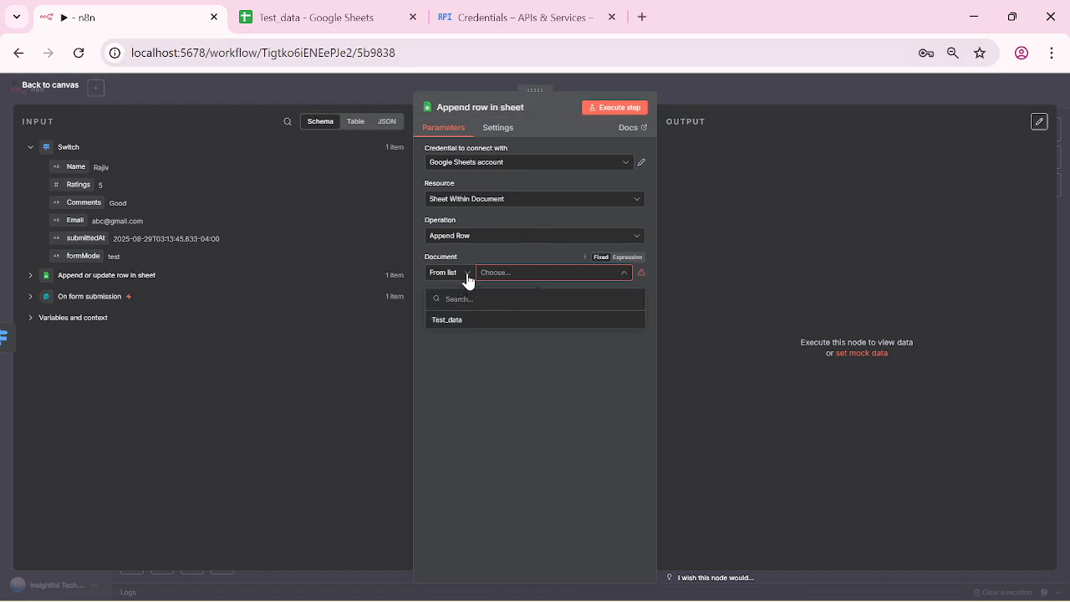
{"action": "left_click", "coordinate": [465, 275]}
{"action": "left_click", "coordinate": [464, 318]}
{"action": "left_click", "coordinate": [553, 273]}
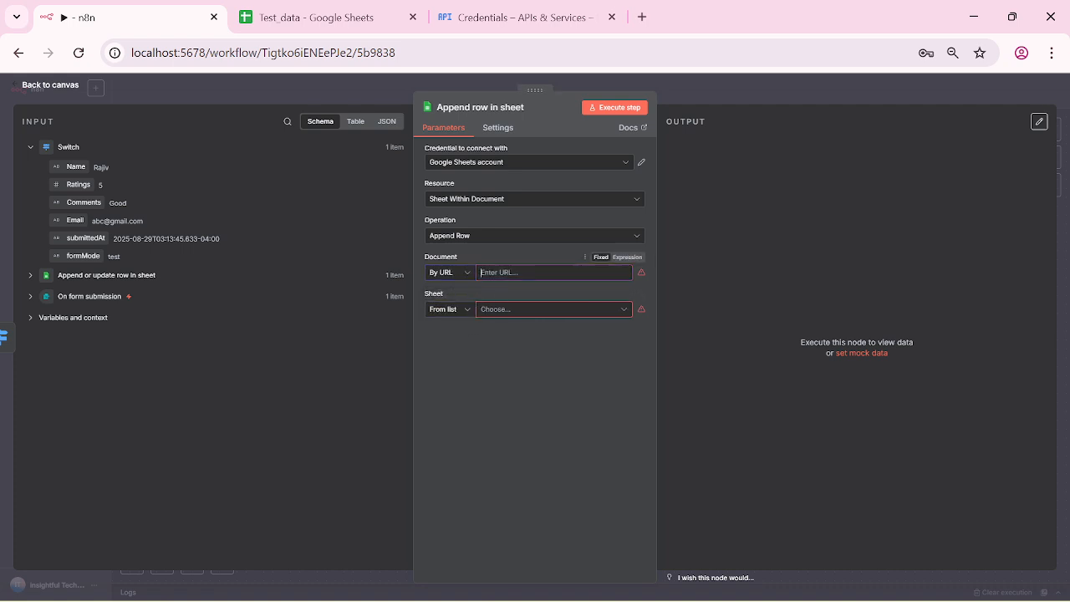
{"action": "key", "text": "ctrl+v"}
{"action": "left_click", "coordinate": [567, 394]}
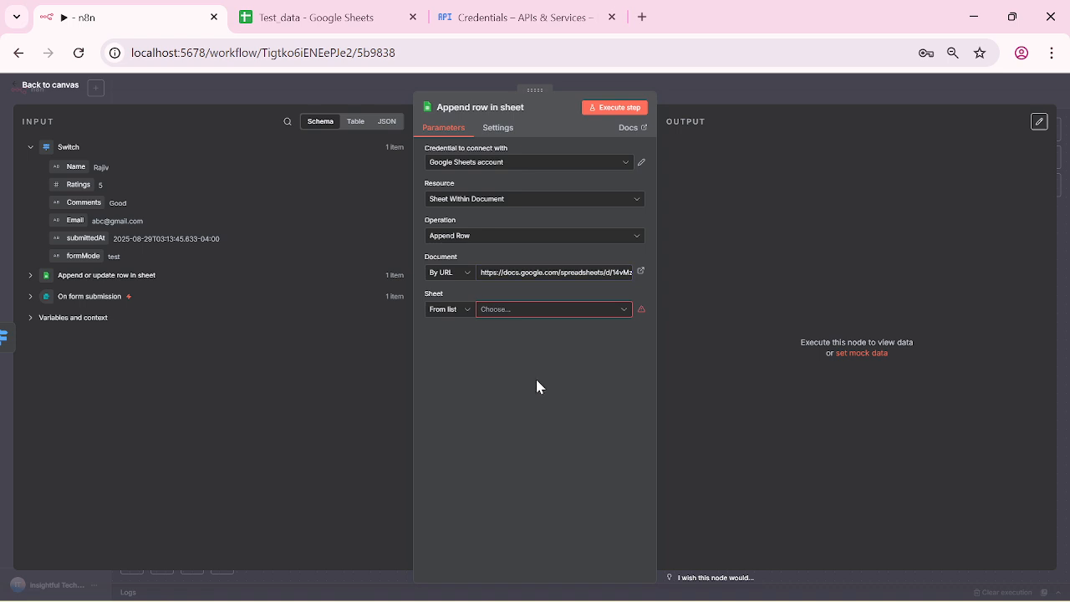
{"action": "left_click", "coordinate": [616, 310]}
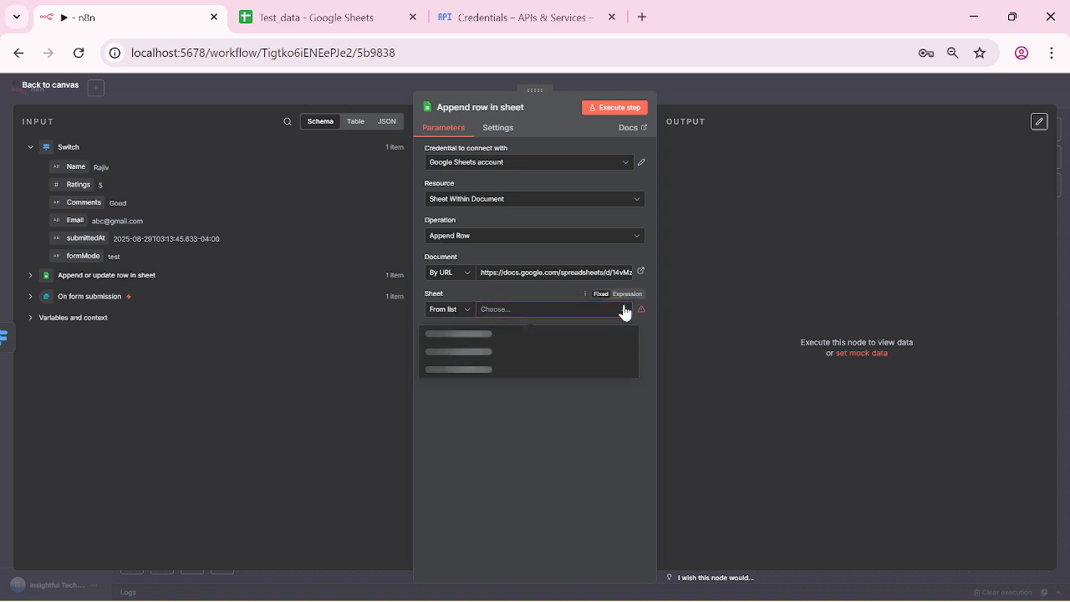
{"action": "left_click", "coordinate": [317, 17]}
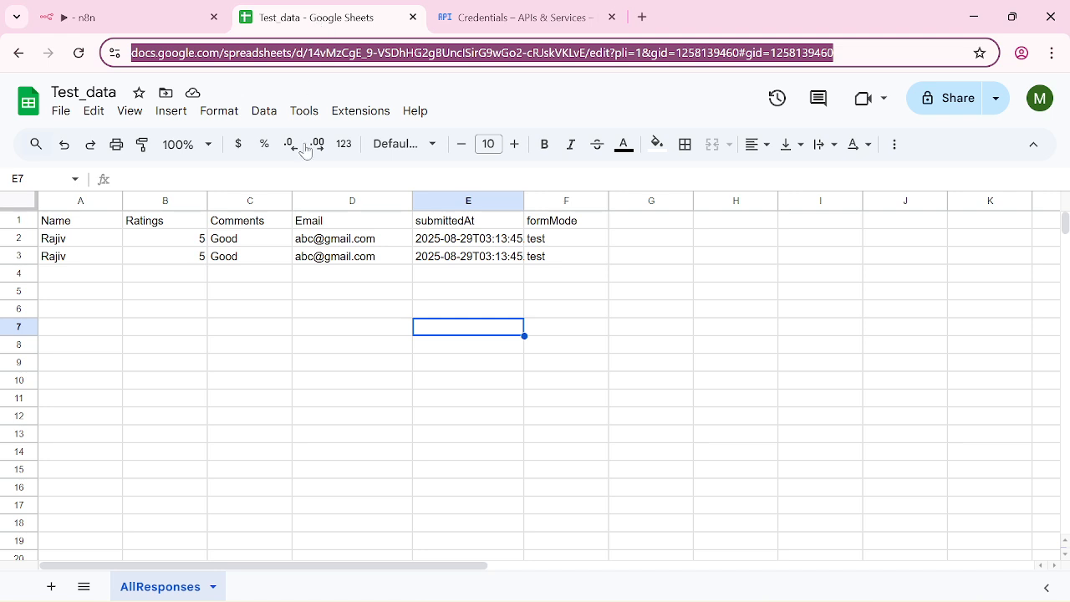
Step: Add a new sheet to Test_data and rename it Positive
{"action": "left_click", "coordinate": [51, 585]}
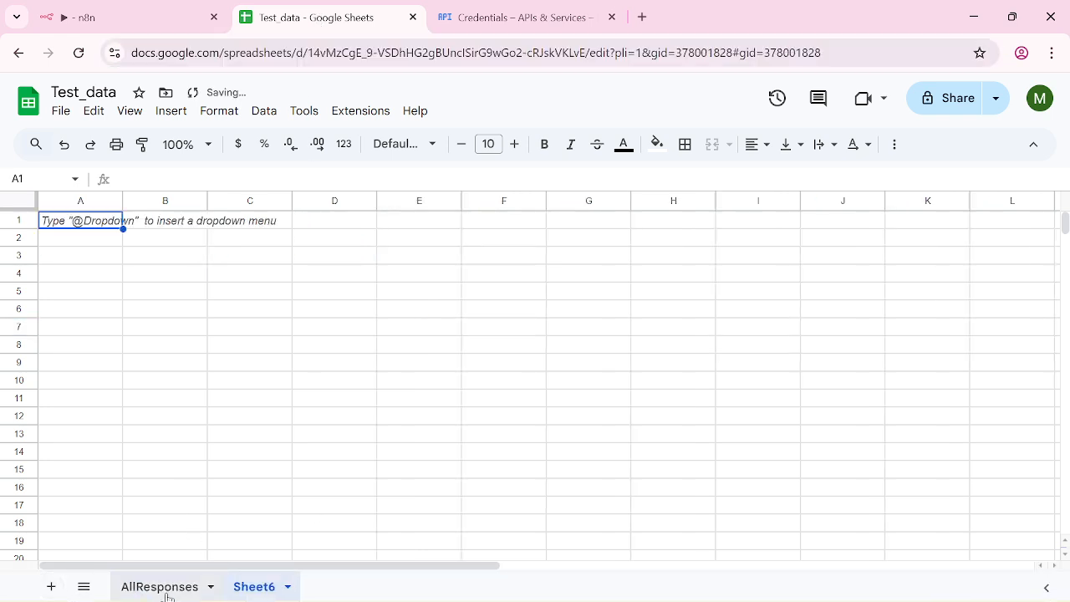
{"action": "right_click", "coordinate": [251, 592]}
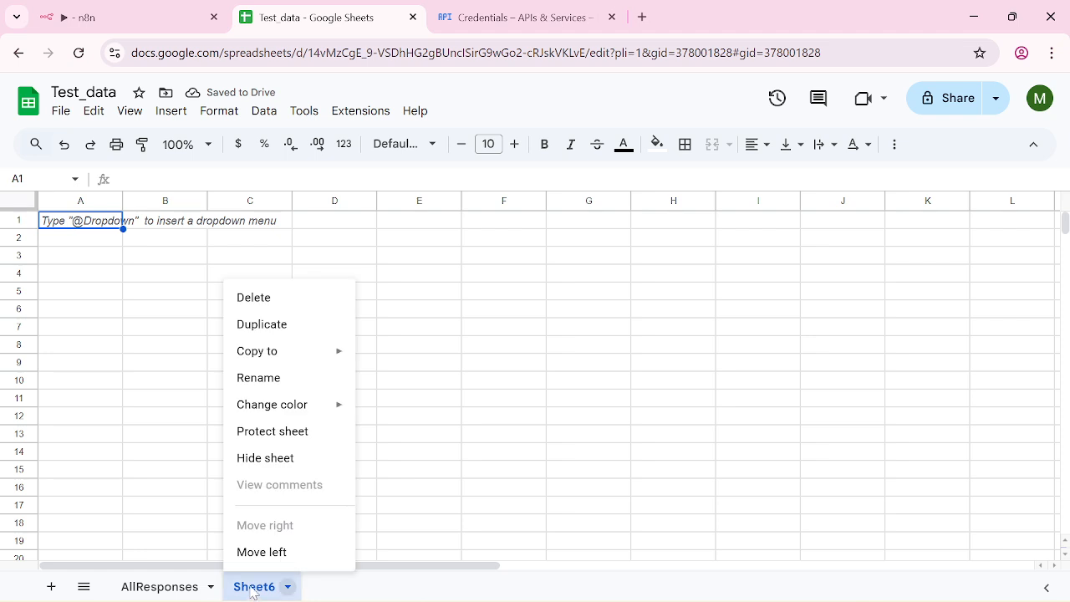
{"action": "left_click", "coordinate": [257, 378]}
{"action": "type", "text": "Pos"}
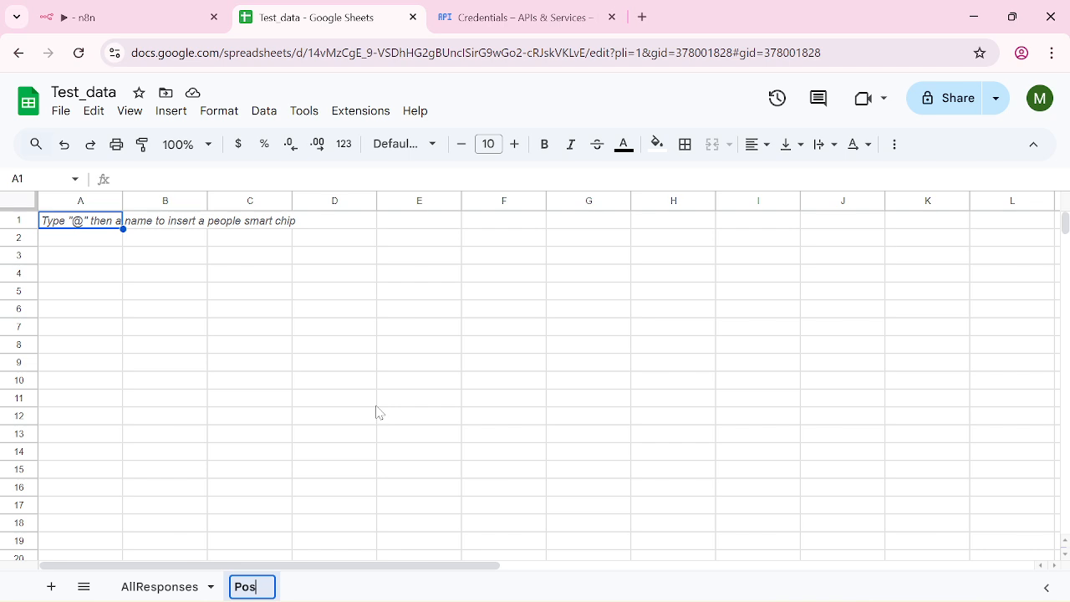
{"action": "type", "text": "itive"}
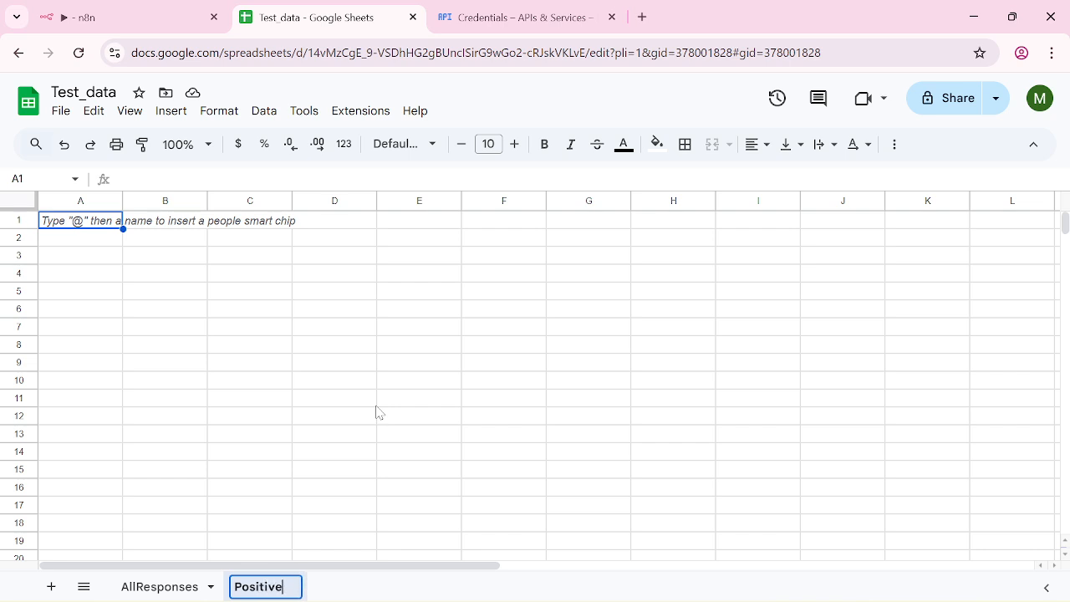
{"action": "key", "text": "Return"}
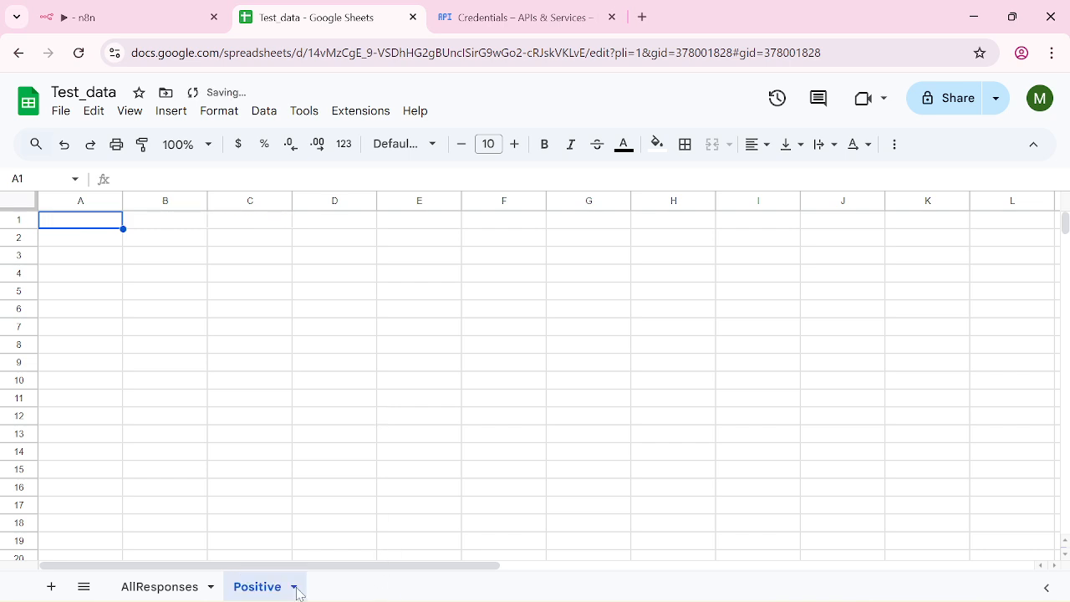
Step: Add another sheet named Negative, then switch back to n8n
{"action": "left_click", "coordinate": [51, 585]}
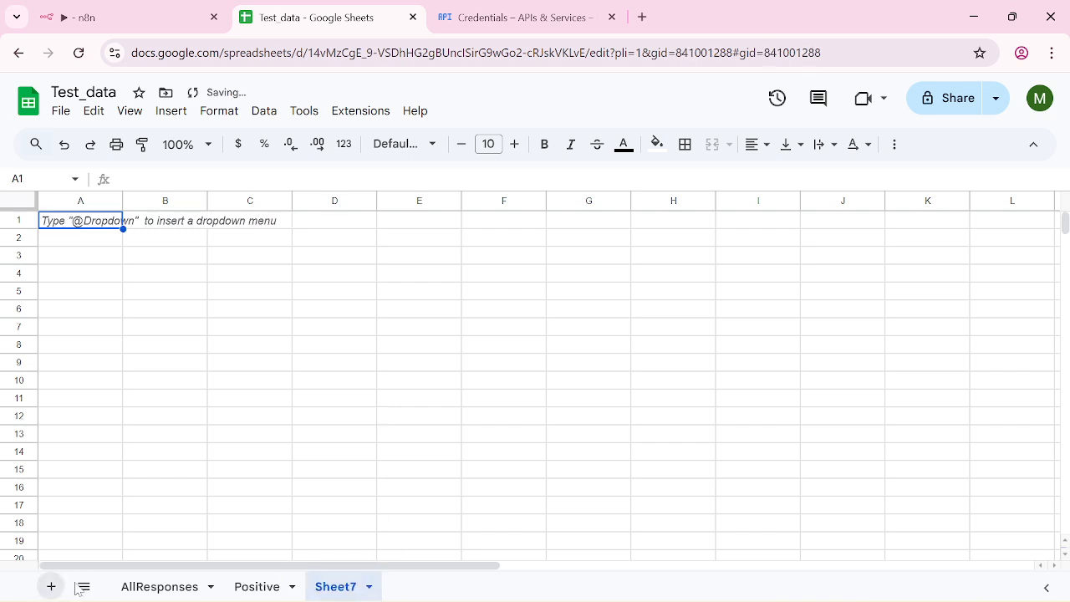
{"action": "left_click", "coordinate": [370, 592]}
{"action": "left_click", "coordinate": [339, 378]}
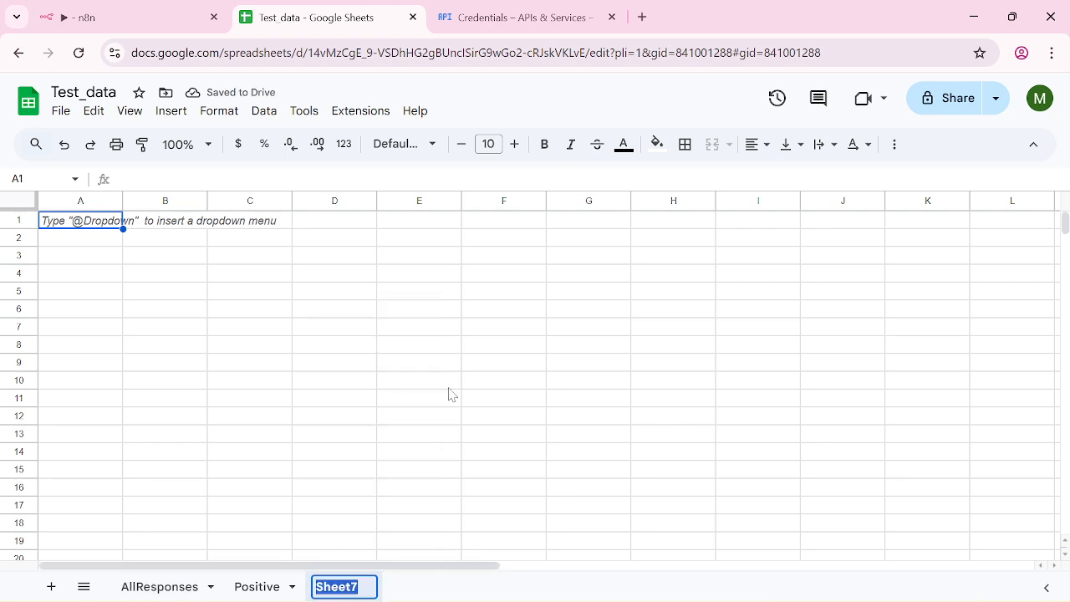
{"action": "type", "text": "Neg"}
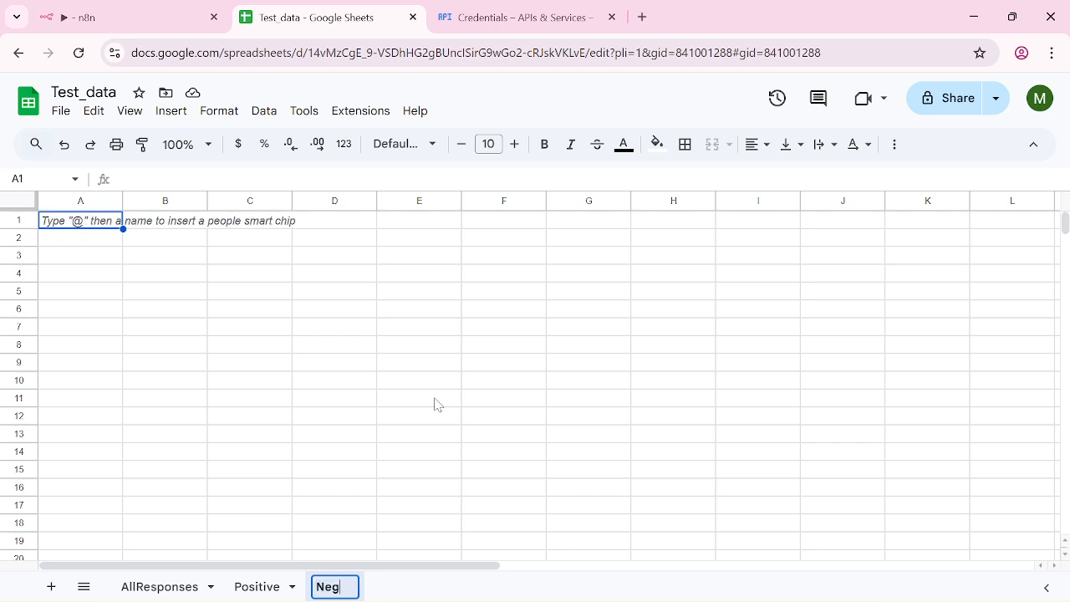
{"action": "type", "text": "ative"}
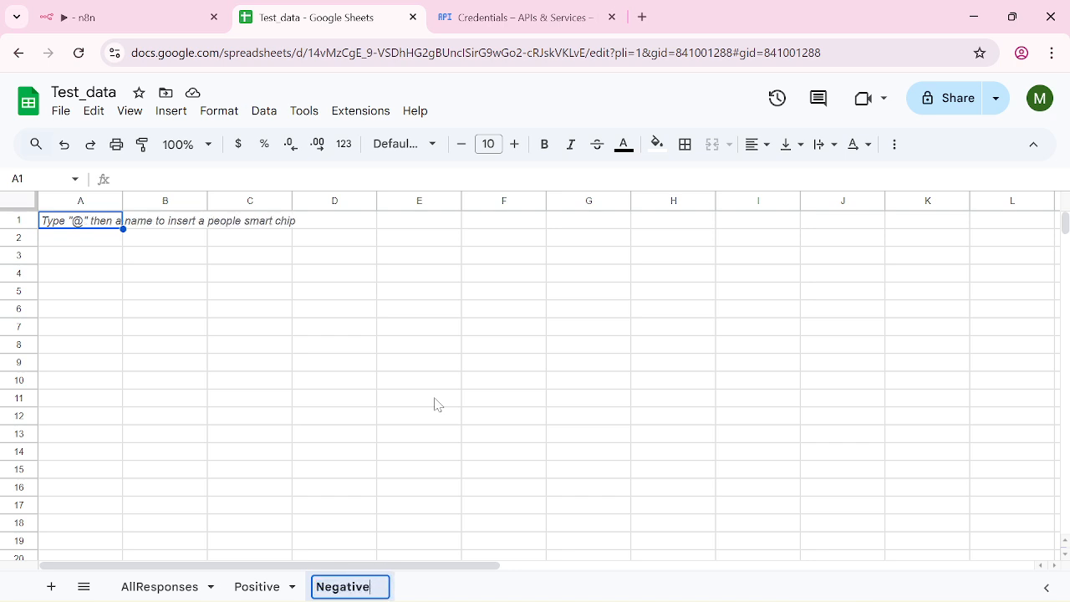
{"action": "key", "text": "Return"}
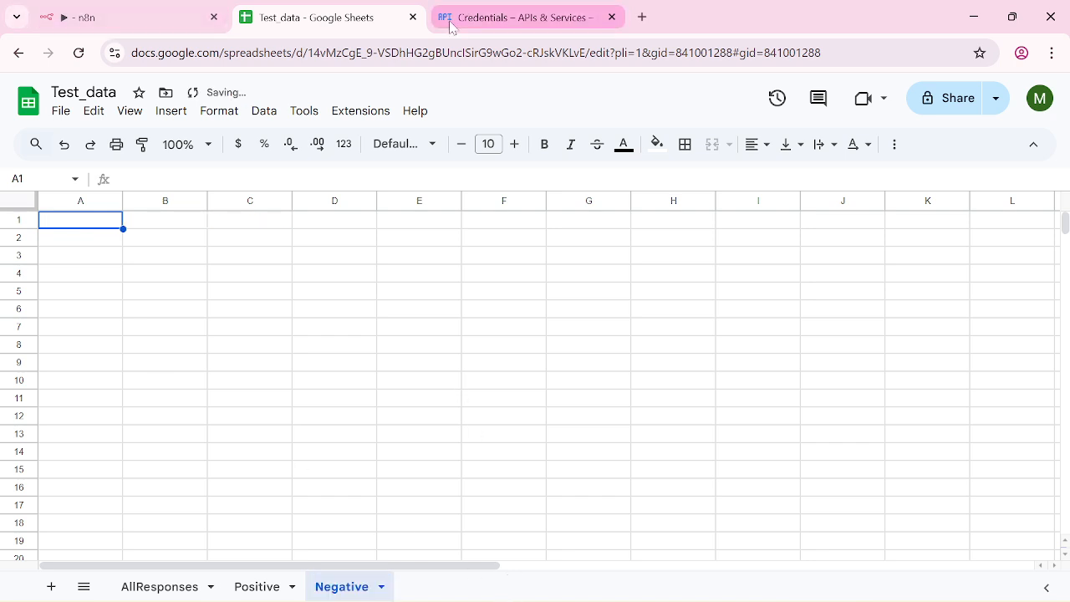
{"action": "left_click", "coordinate": [143, 23]}
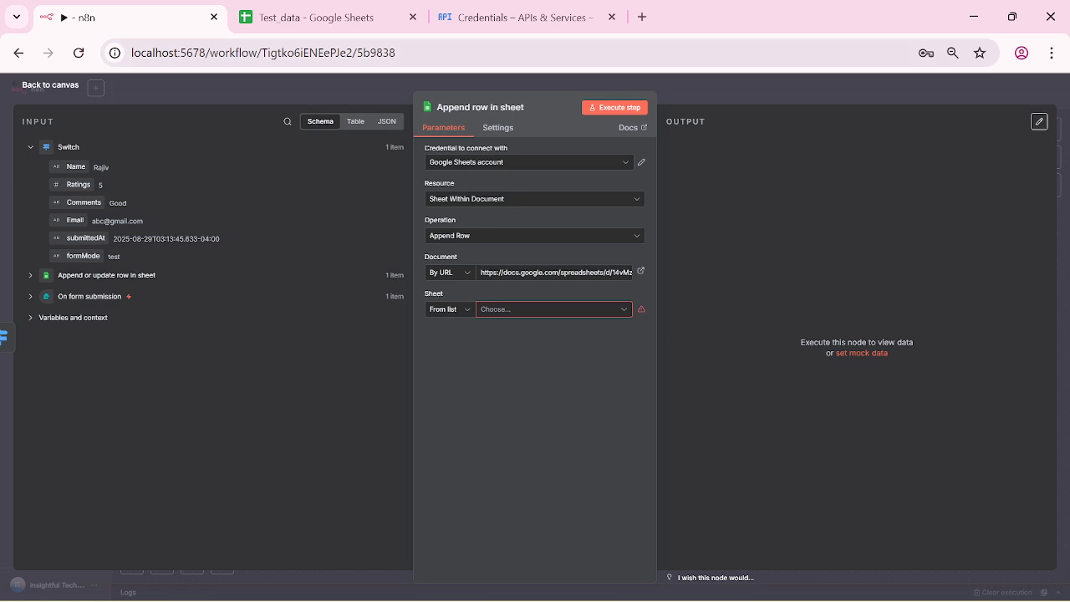
Step: Check the Sheet list and try the By Name sheet mode before reverting to From list
{"action": "left_click", "coordinate": [626, 311]}
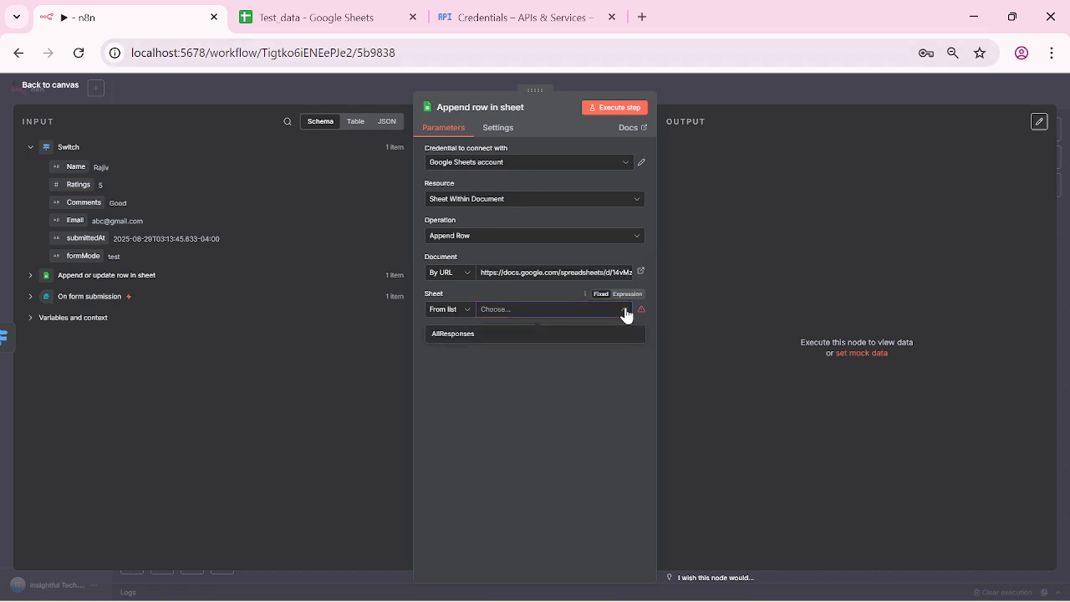
{"action": "left_click", "coordinate": [542, 285]}
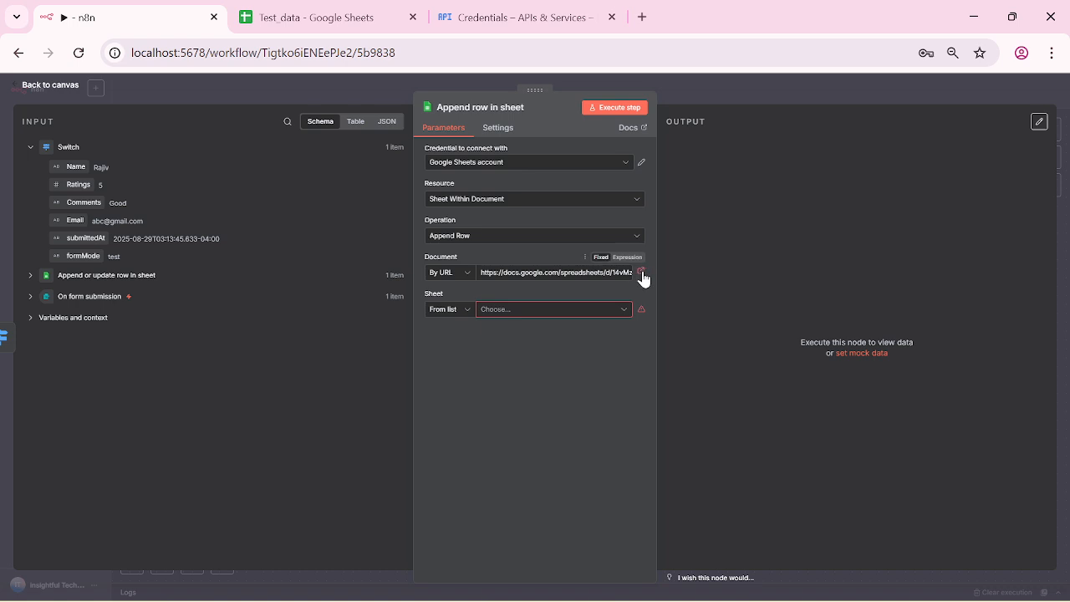
{"action": "left_click", "coordinate": [625, 314]}
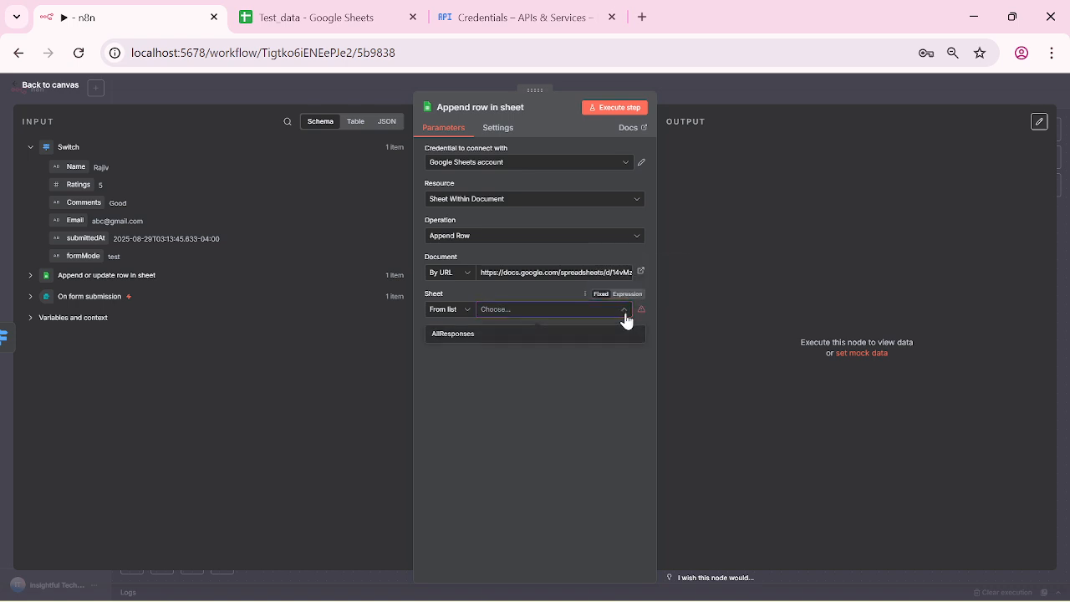
{"action": "left_click", "coordinate": [566, 426]}
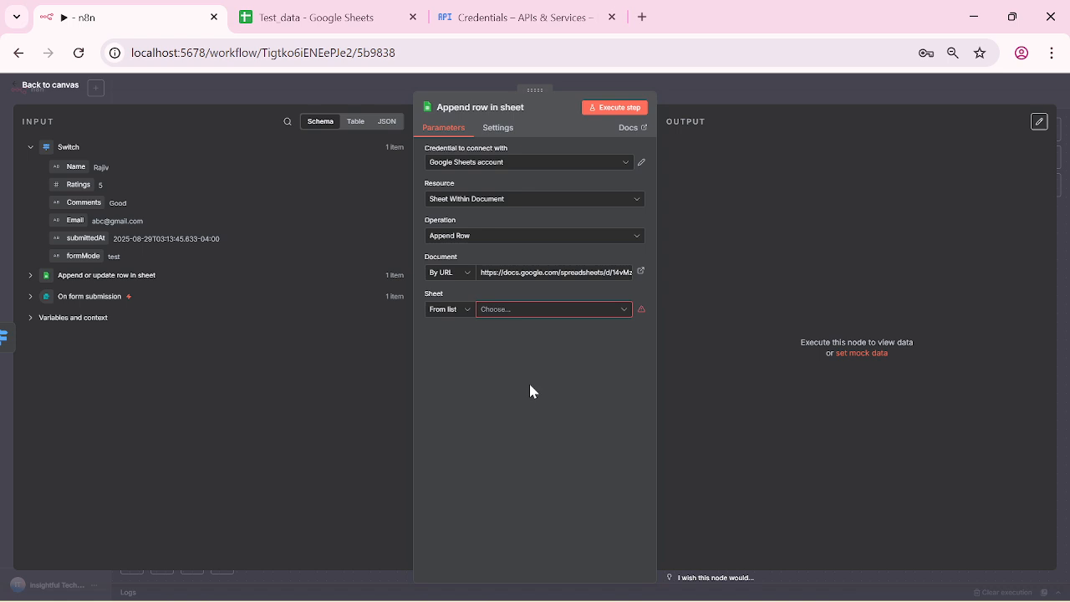
{"action": "left_click", "coordinate": [472, 311]}
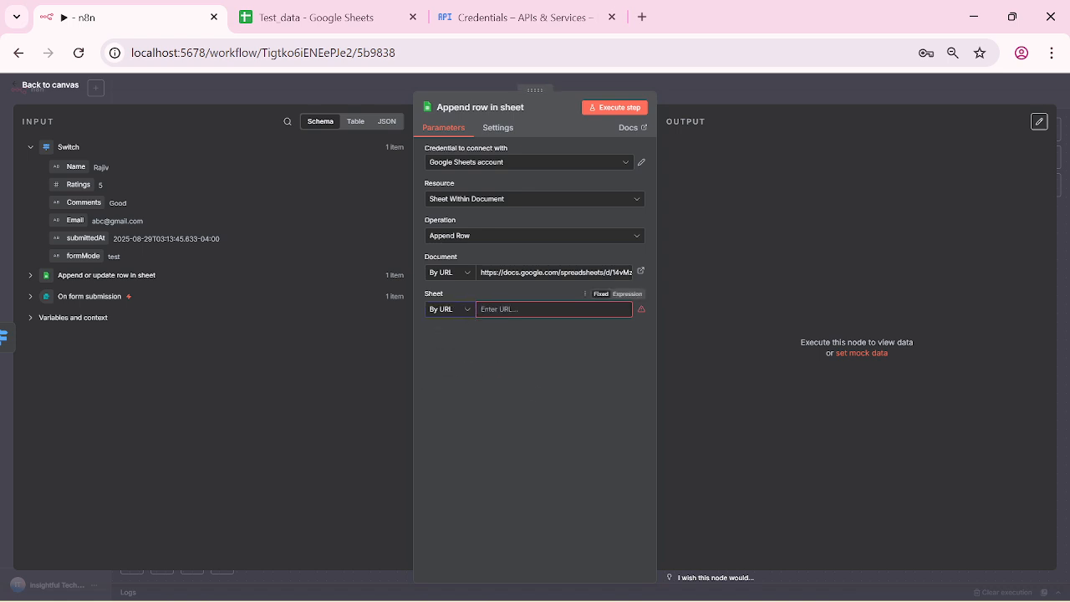
{"action": "left_click", "coordinate": [463, 309]}
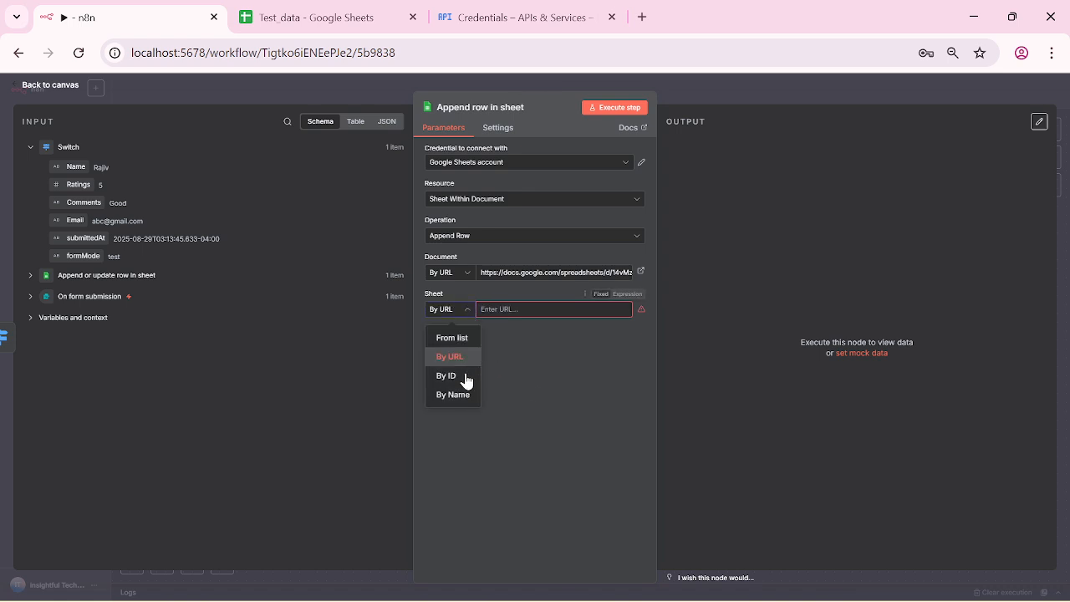
{"action": "left_click", "coordinate": [458, 337]}
{"action": "left_click", "coordinate": [465, 315]}
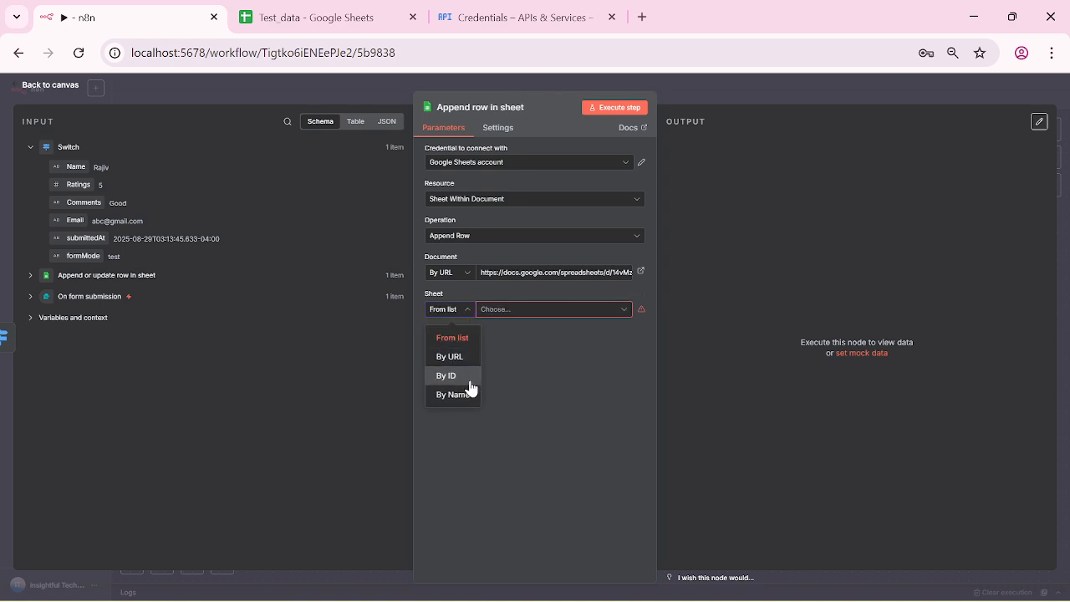
{"action": "left_click", "coordinate": [467, 398]}
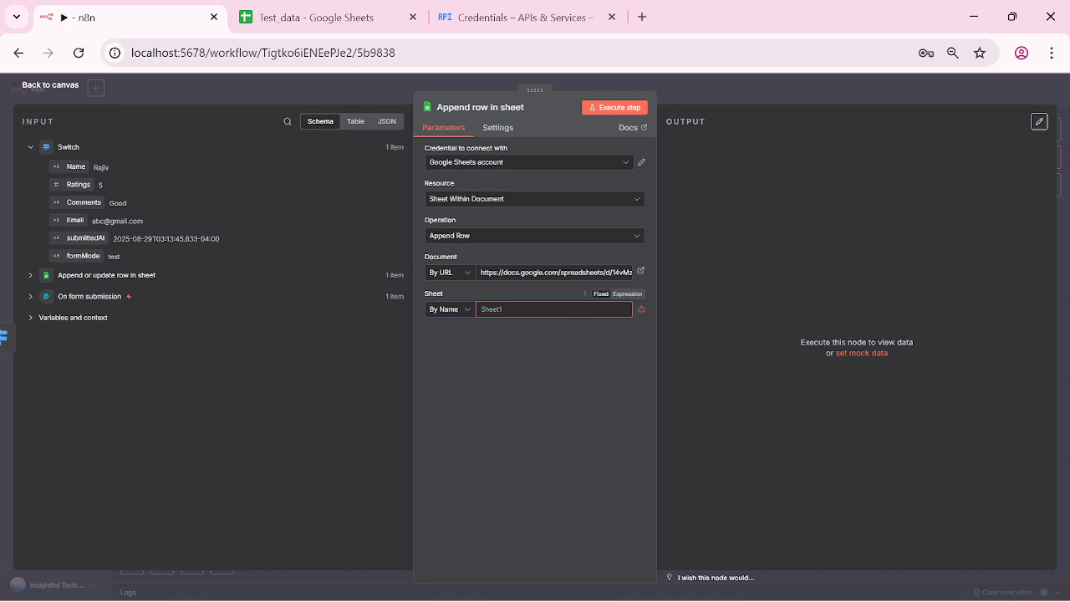
{"action": "left_click", "coordinate": [465, 311]}
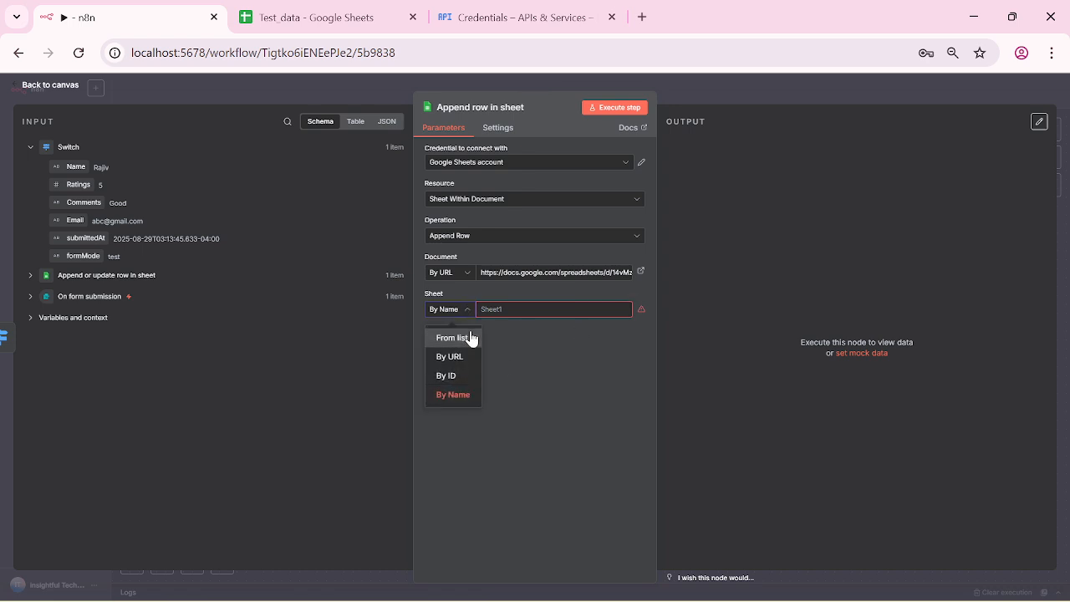
{"action": "left_click", "coordinate": [469, 338]}
{"action": "left_click", "coordinate": [621, 310]}
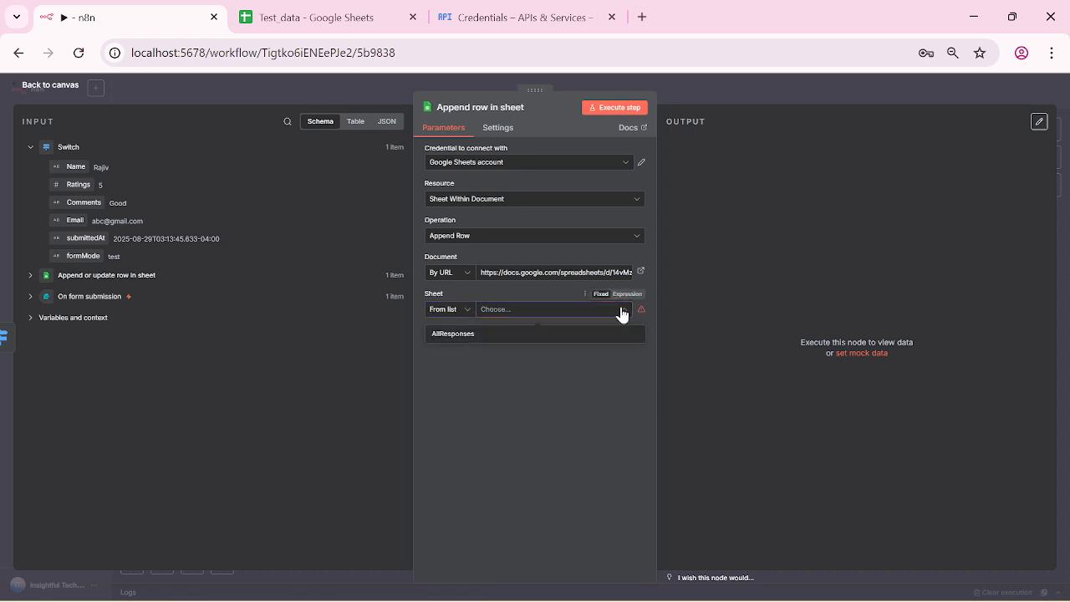
{"action": "left_click", "coordinate": [557, 395]}
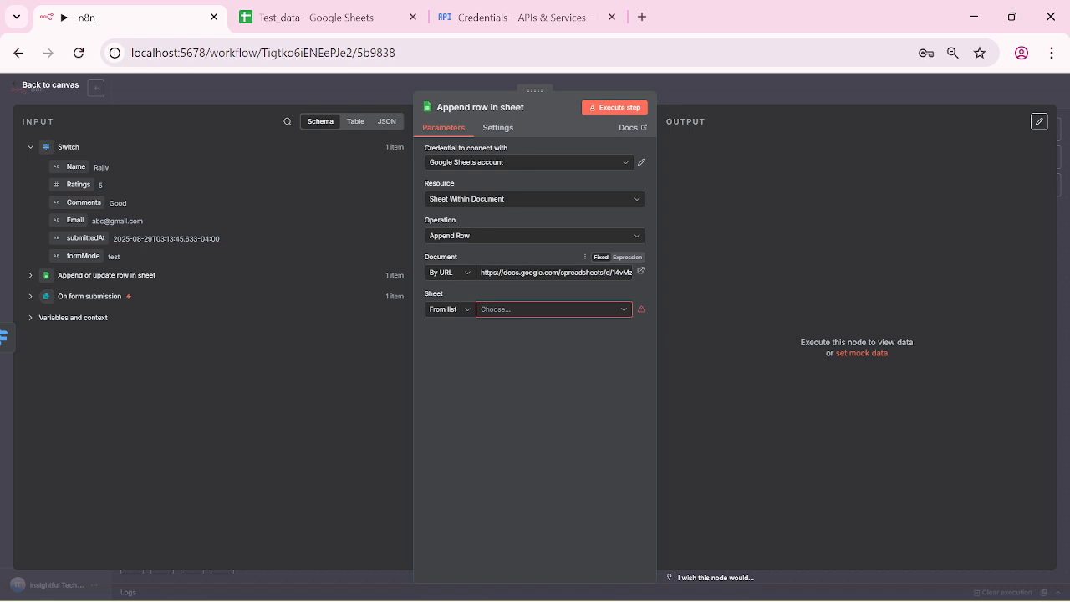
Step: Inspect the document URL, recheck the sheet list for the new sheets, and view node Settings
{"action": "left_click", "coordinate": [630, 272]}
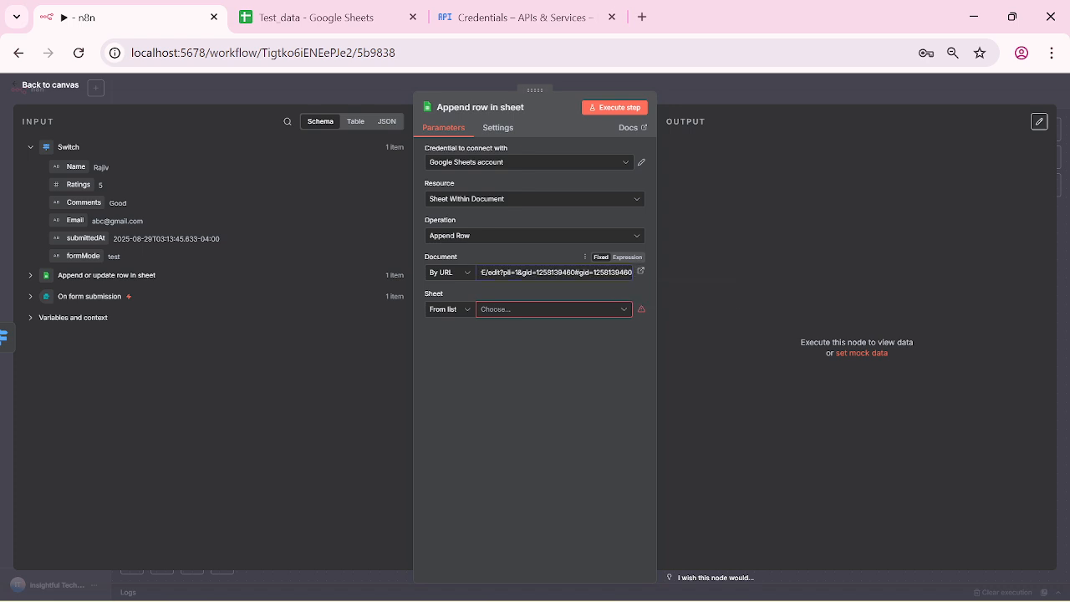
{"action": "left_click", "coordinate": [615, 309]}
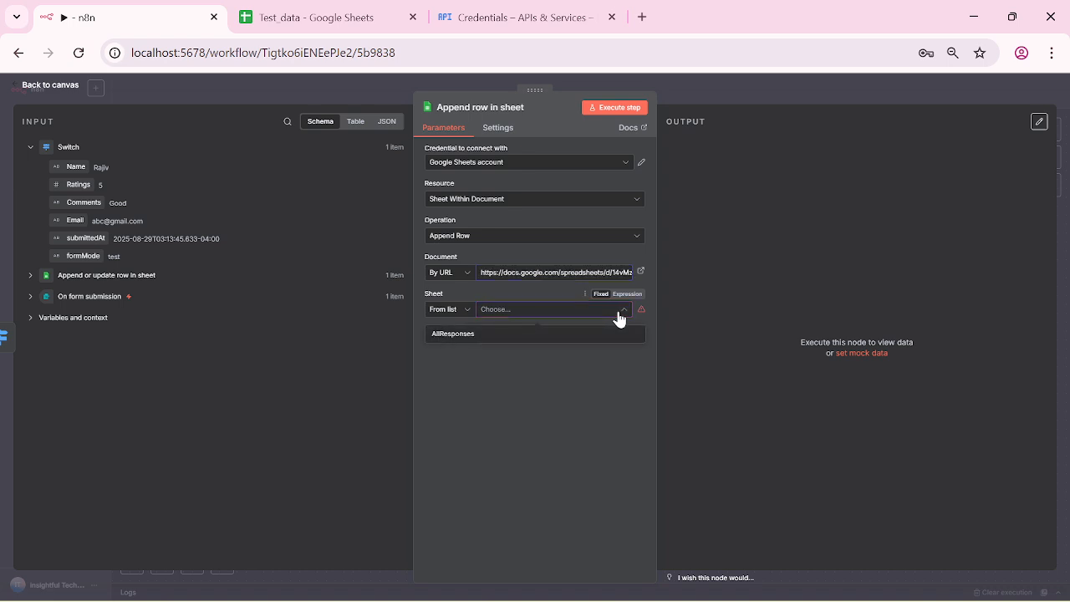
{"action": "left_click", "coordinate": [548, 443]}
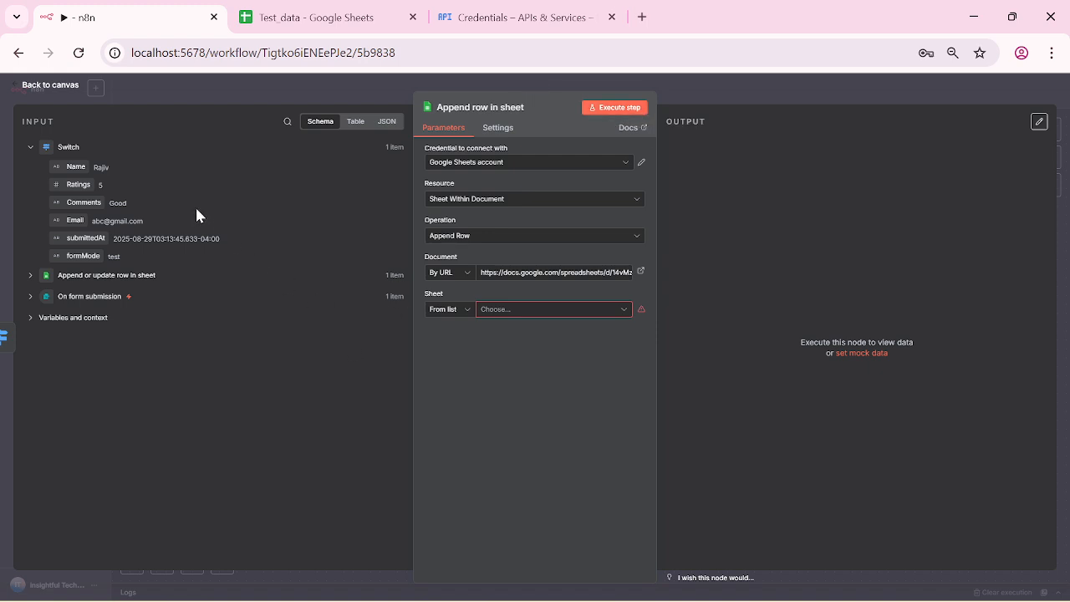
{"action": "left_click", "coordinate": [267, 318]}
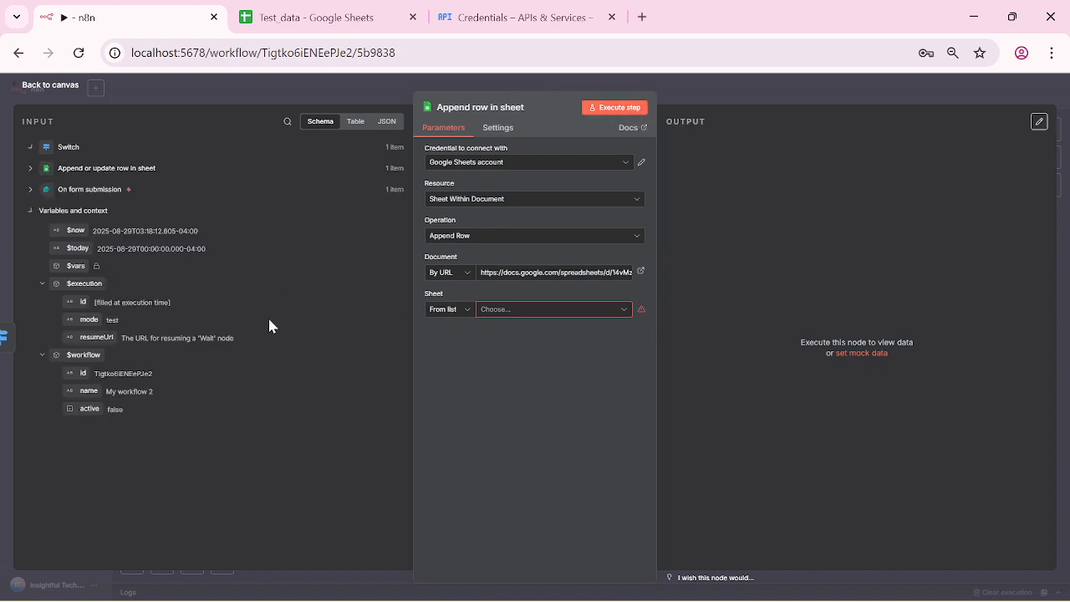
{"action": "left_click", "coordinate": [495, 130]}
{"action": "left_click", "coordinate": [441, 130]}
{"action": "left_click", "coordinate": [623, 311]}
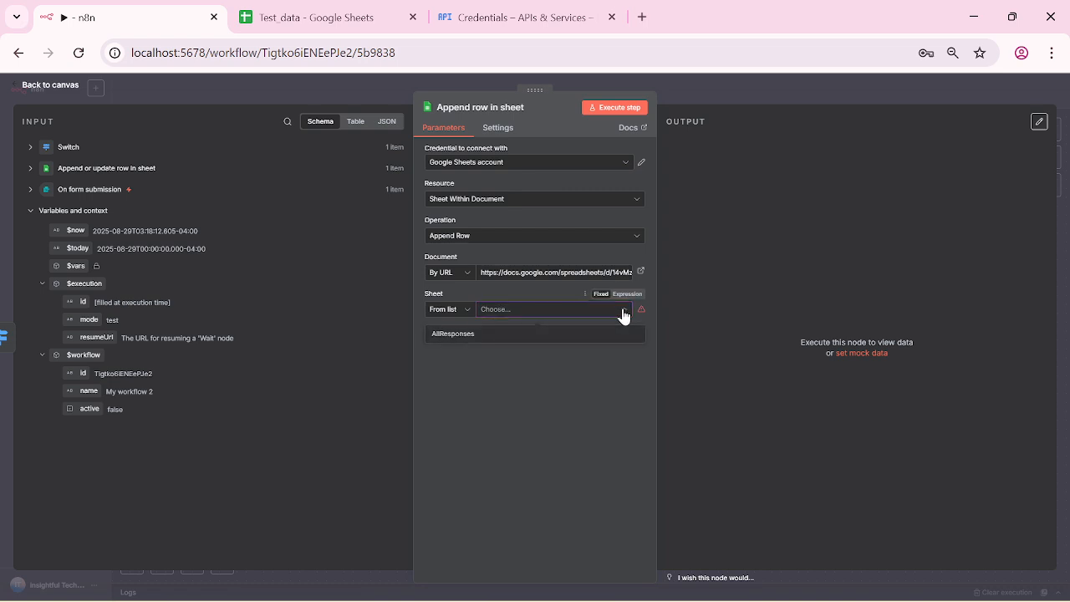
{"action": "left_click", "coordinate": [473, 398]}
Step: Try the By ID and By URL sheet modes, revert to From list, and return to canvas
{"action": "left_click", "coordinate": [467, 310]}
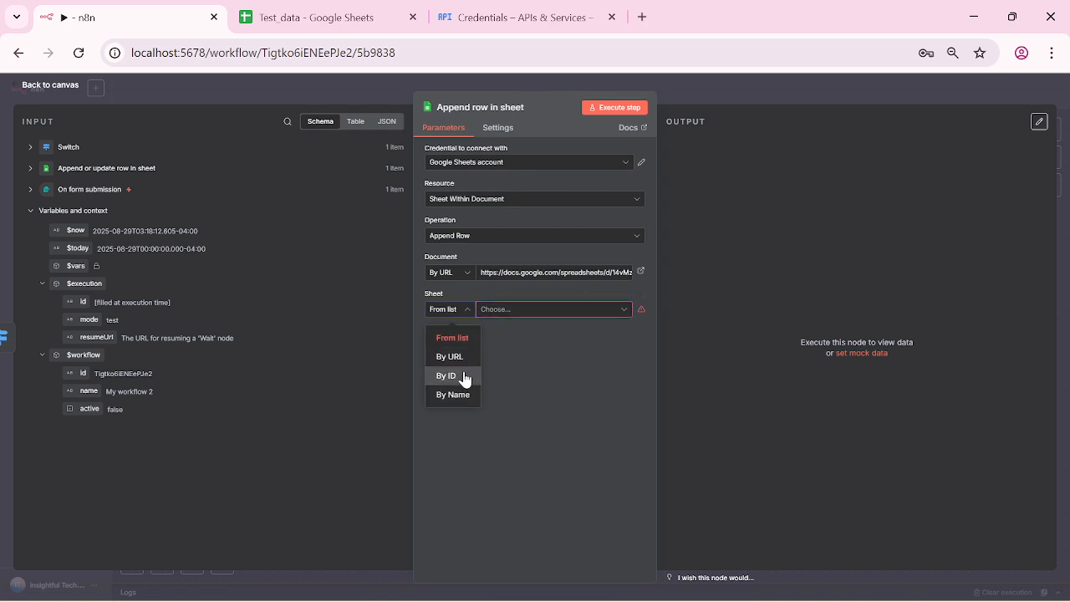
{"action": "left_click", "coordinate": [466, 377]}
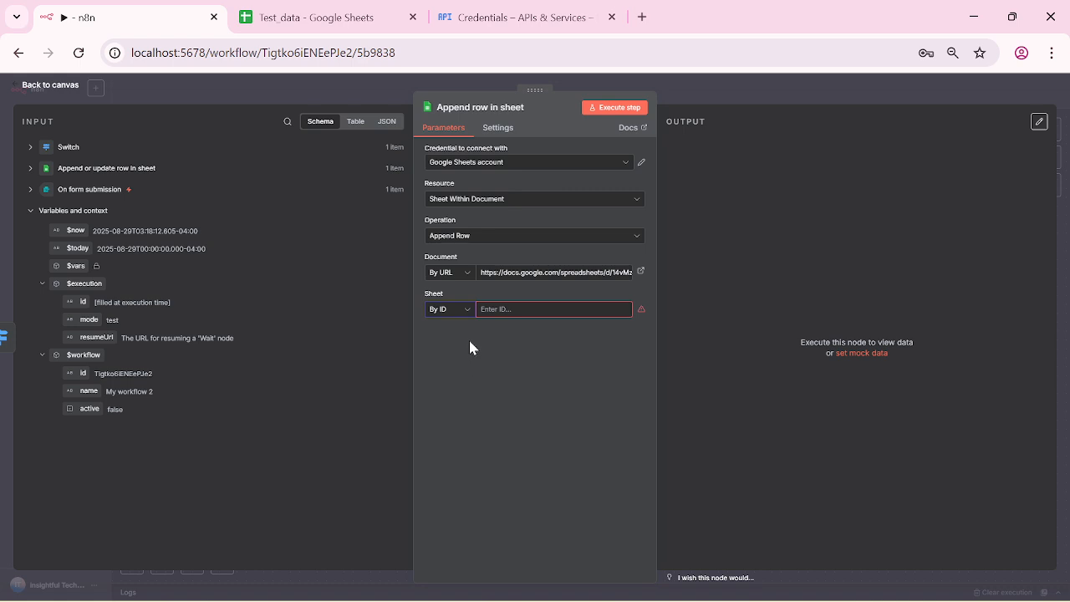
{"action": "left_click", "coordinate": [466, 311]}
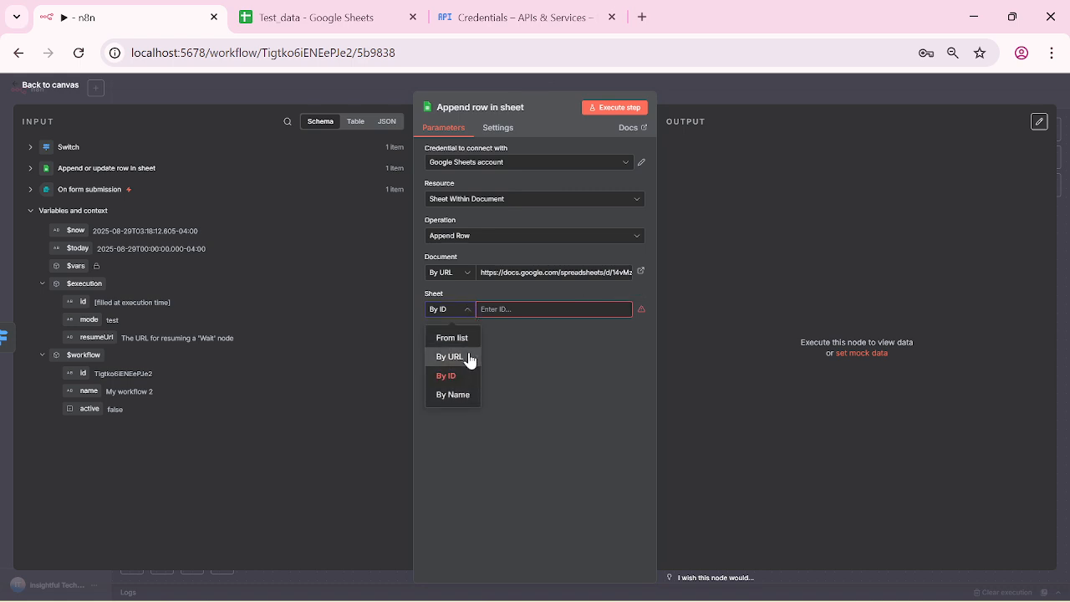
{"action": "left_click", "coordinate": [469, 358]}
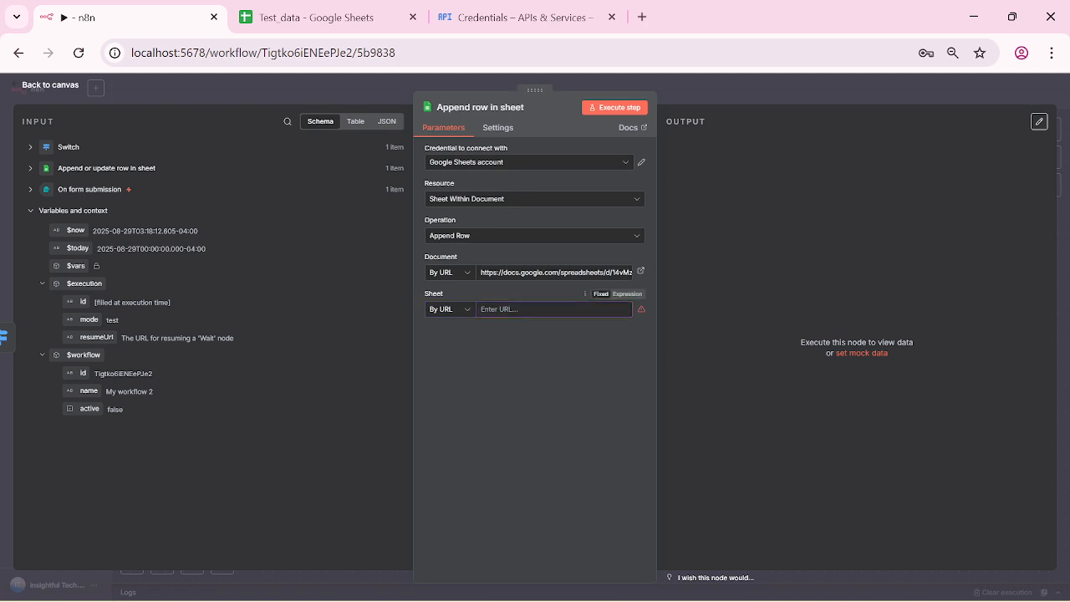
{"action": "left_click", "coordinate": [603, 272]}
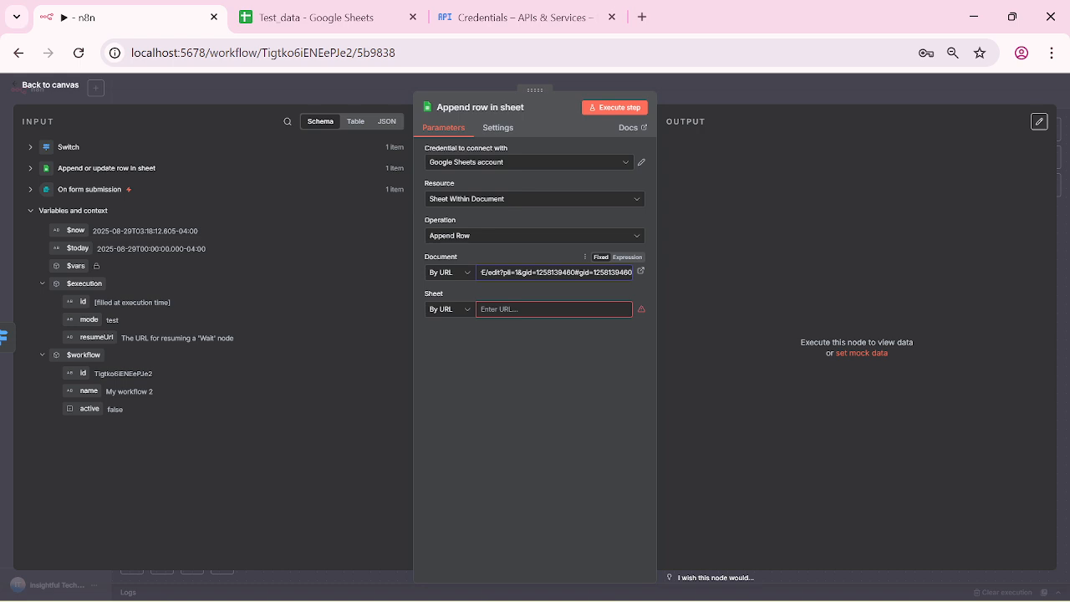
{"action": "left_click", "coordinate": [576, 310]}
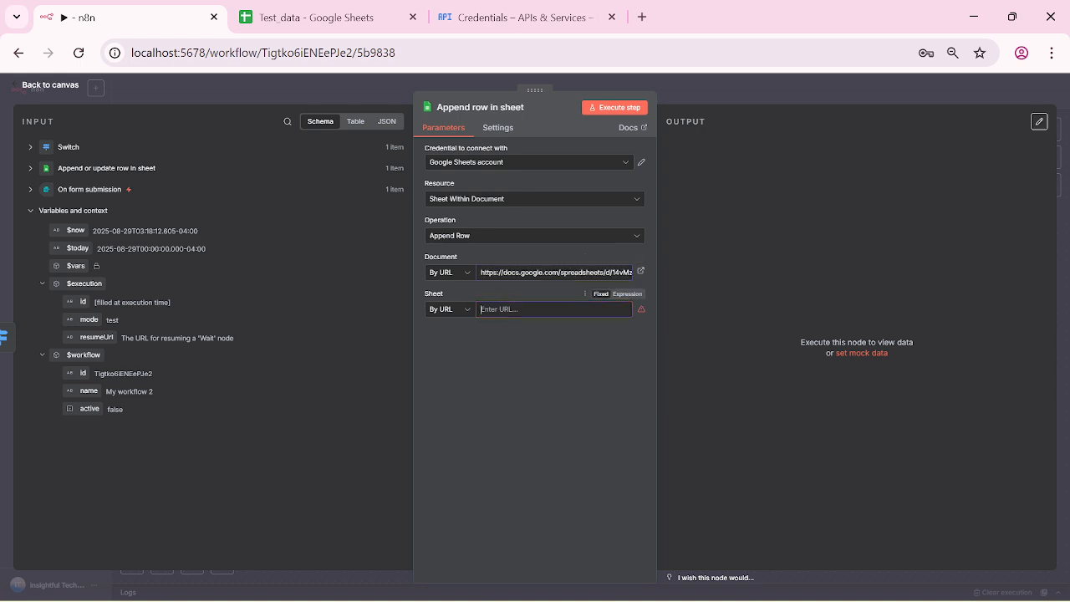
{"action": "left_click", "coordinate": [468, 310]}
{"action": "left_click", "coordinate": [455, 338]}
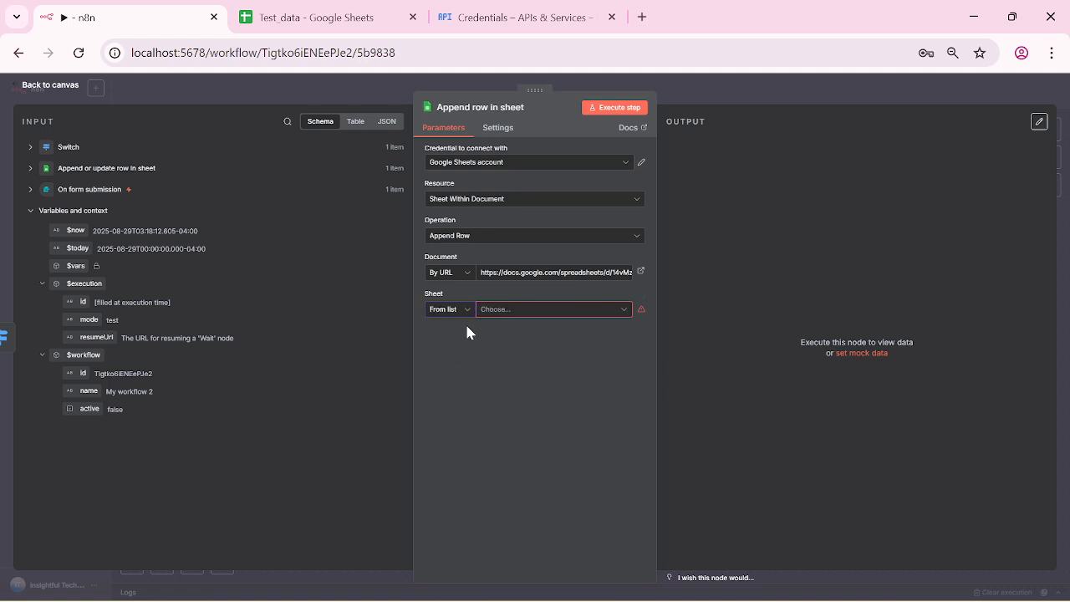
{"action": "left_click", "coordinate": [626, 312]}
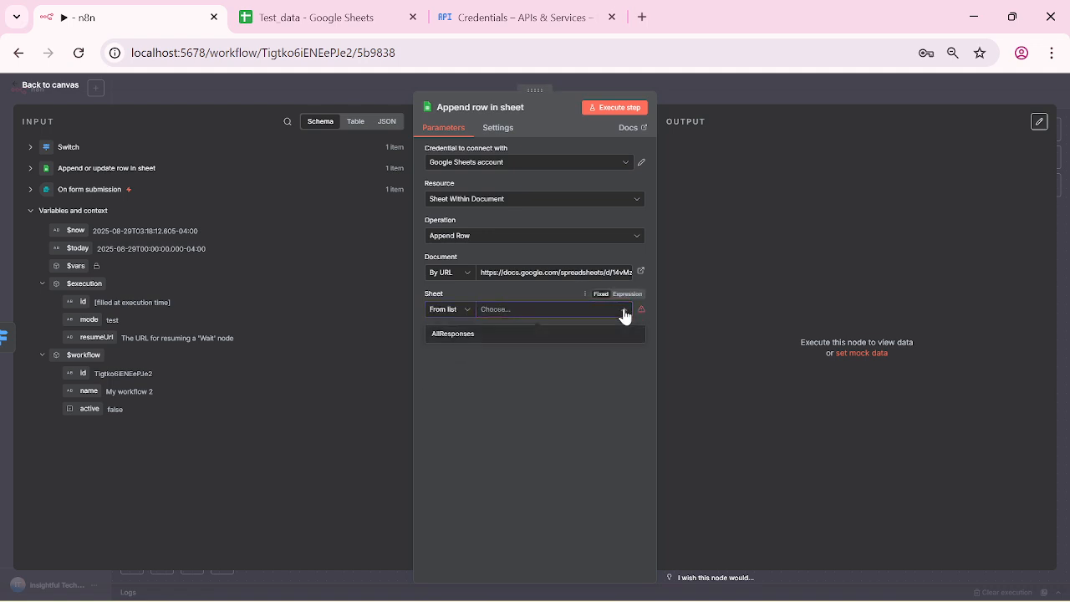
{"action": "left_click", "coordinate": [432, 438]}
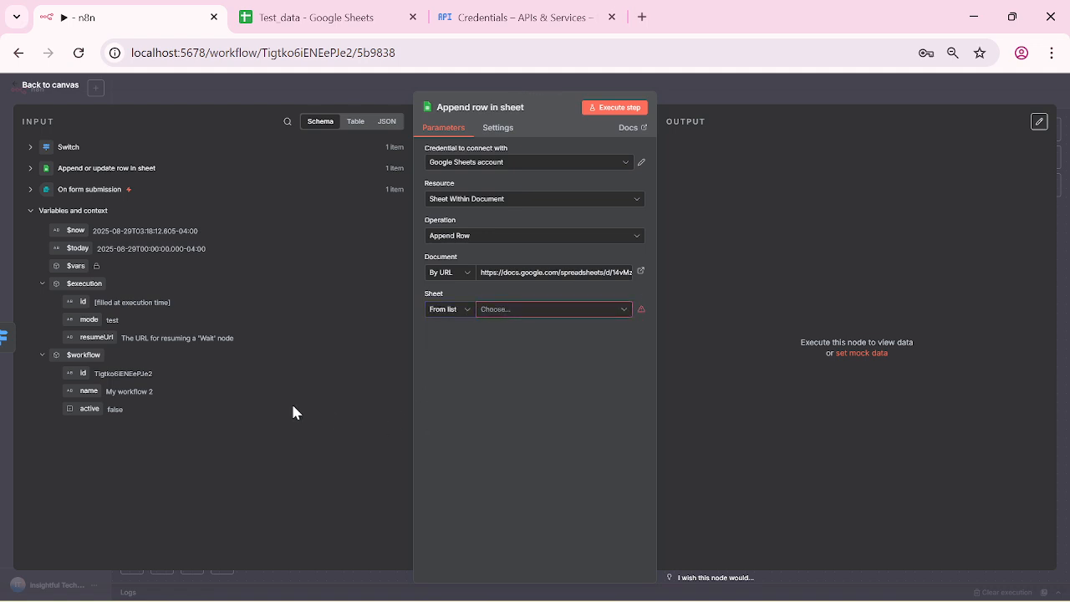
{"action": "left_click", "coordinate": [14, 87]}
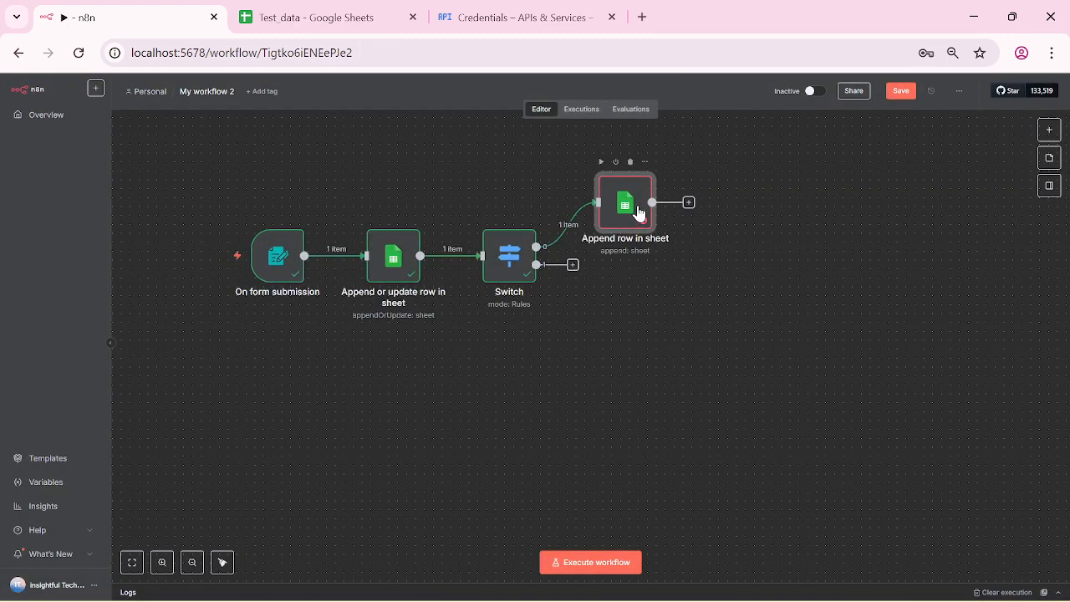
Step: Target the Positive sheet with Map Automatically column mapping and run the Append row step successfully
{"action": "double_click", "coordinate": [637, 213]}
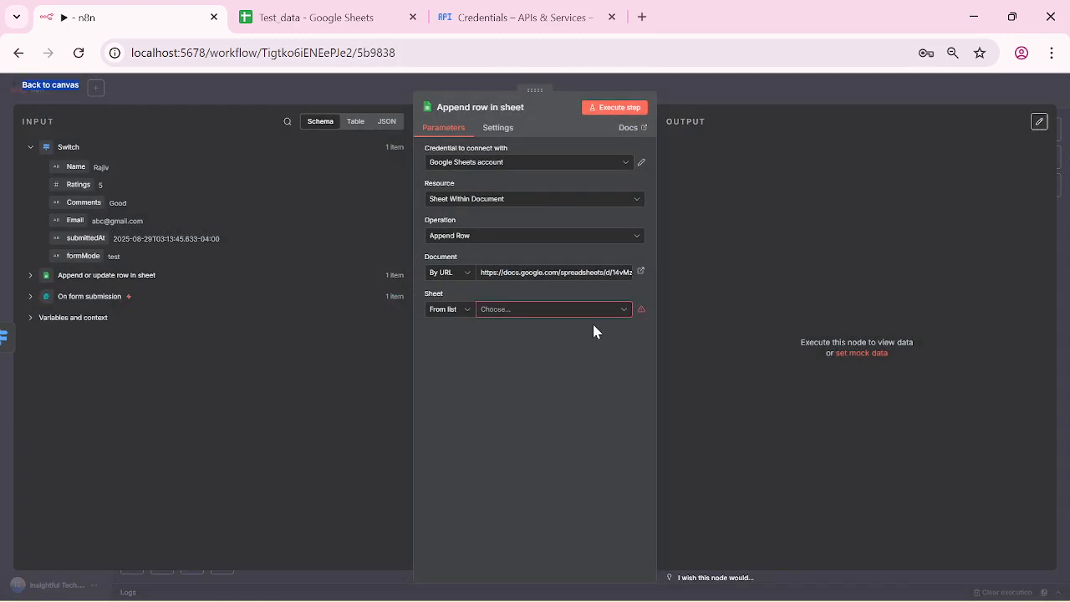
{"action": "left_click", "coordinate": [614, 310]}
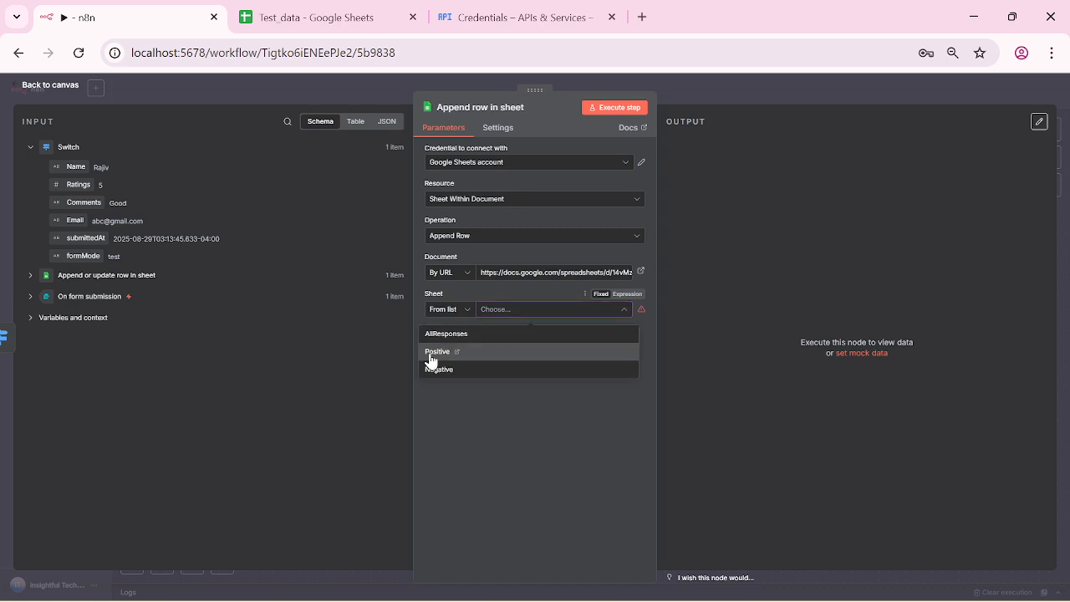
{"action": "left_click", "coordinate": [430, 352]}
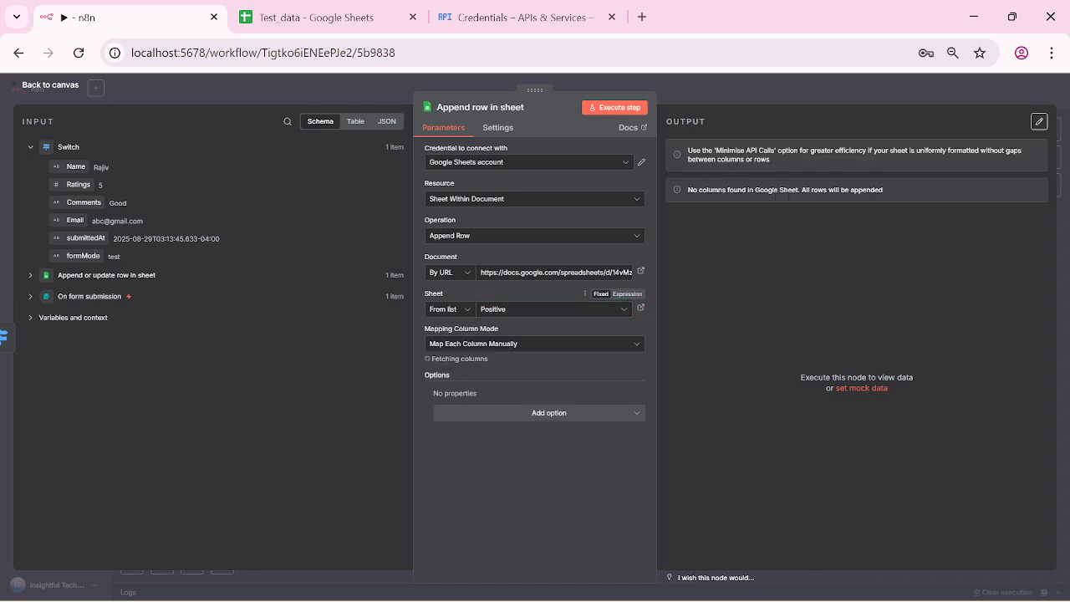
{"action": "left_click", "coordinate": [638, 347]}
{"action": "left_click", "coordinate": [534, 412]}
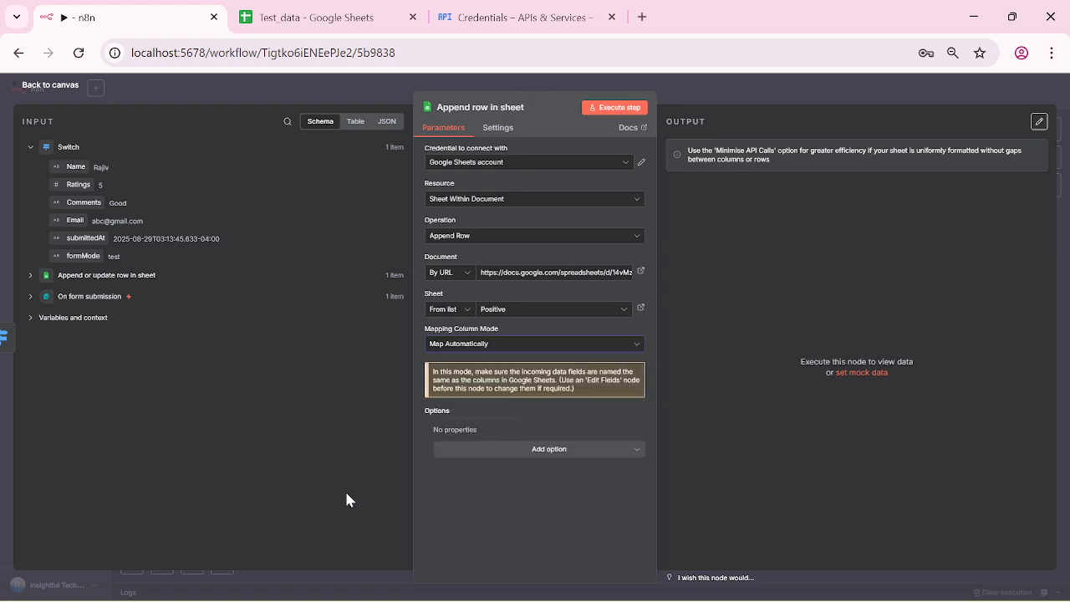
{"action": "left_click", "coordinate": [616, 112]}
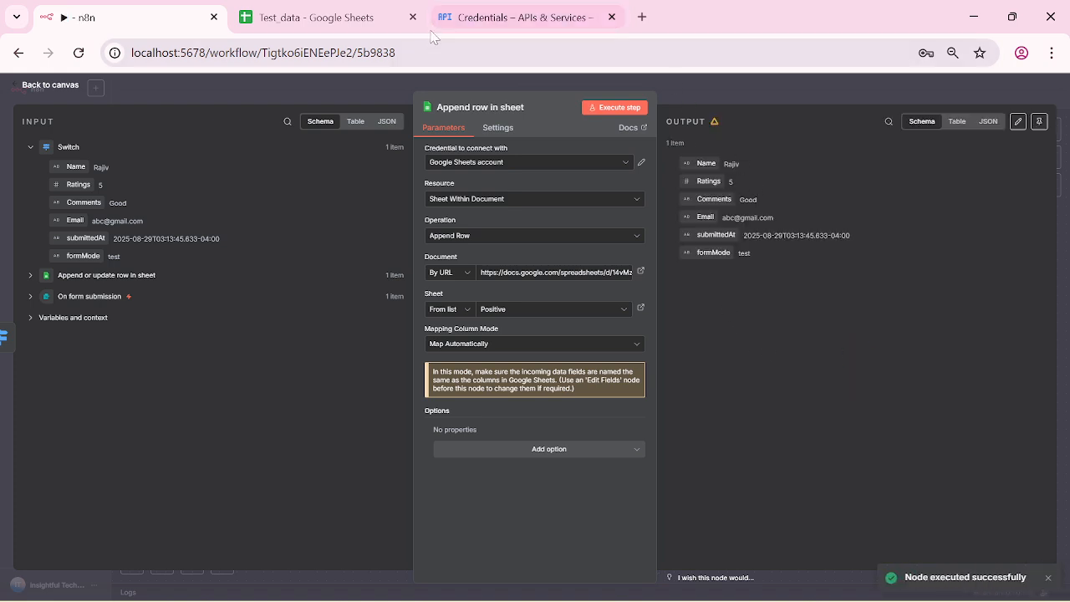
{"action": "left_click", "coordinate": [373, 17]}
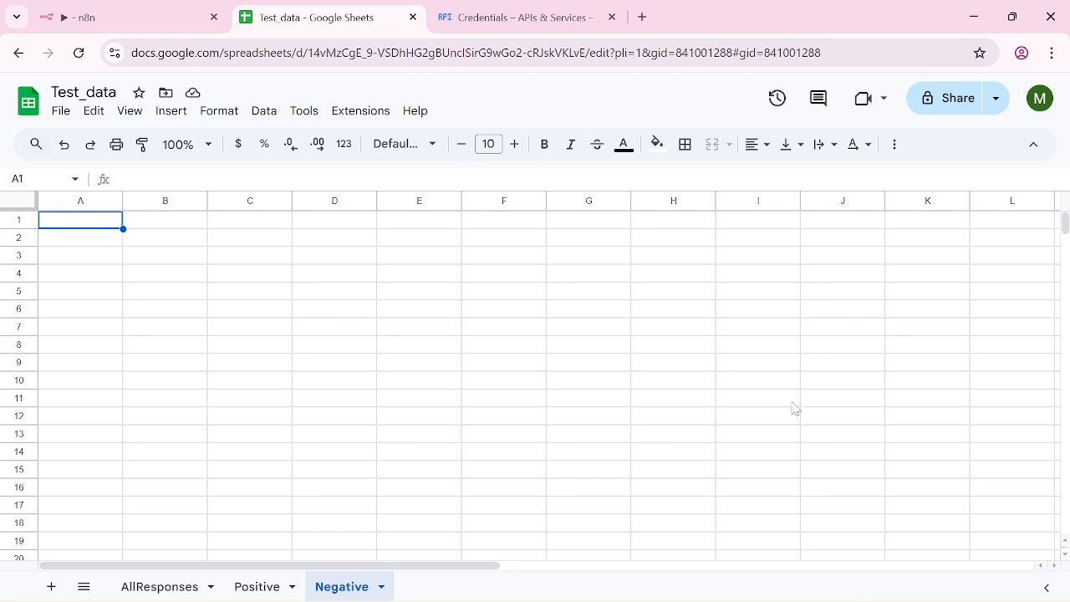
Step: Check the AllResponses and Positive sheets for the Ratings 5, Good row, then return to n8n
{"action": "left_click", "coordinate": [186, 588]}
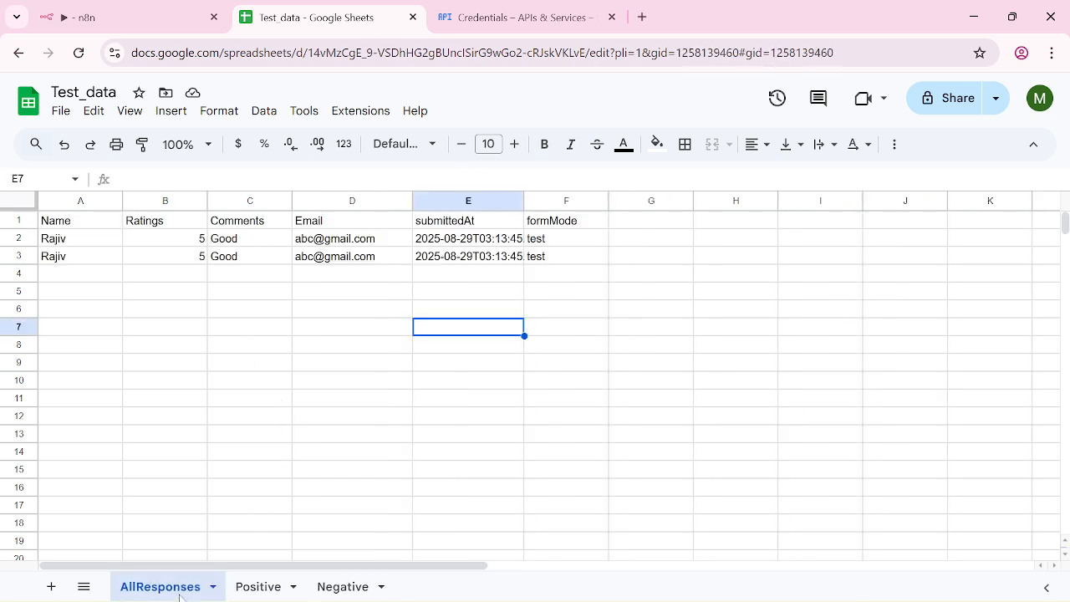
{"action": "left_click", "coordinate": [259, 587]}
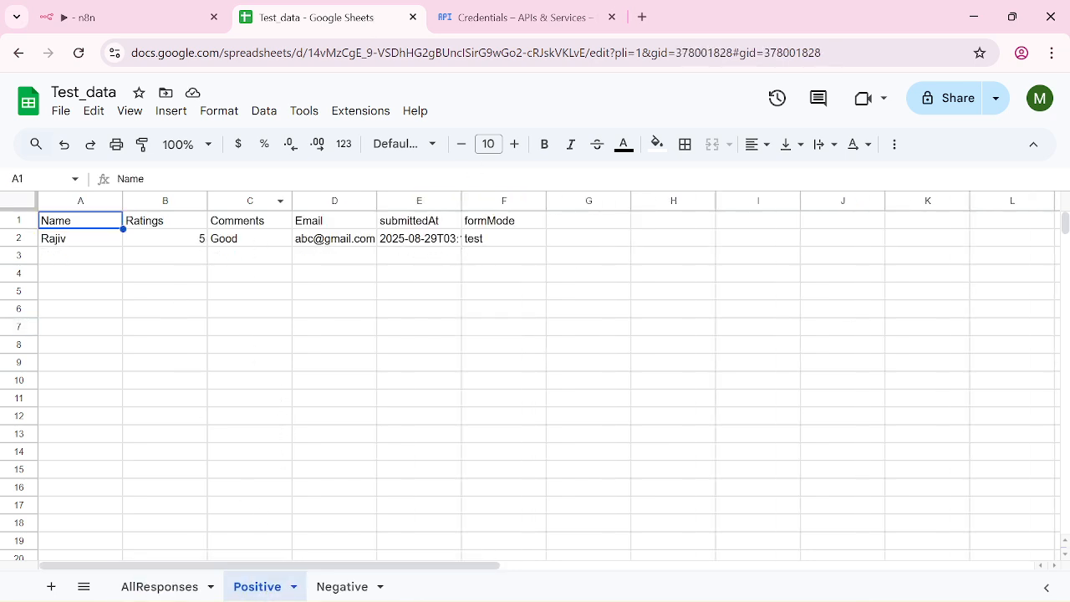
{"action": "left_click", "coordinate": [100, 18]}
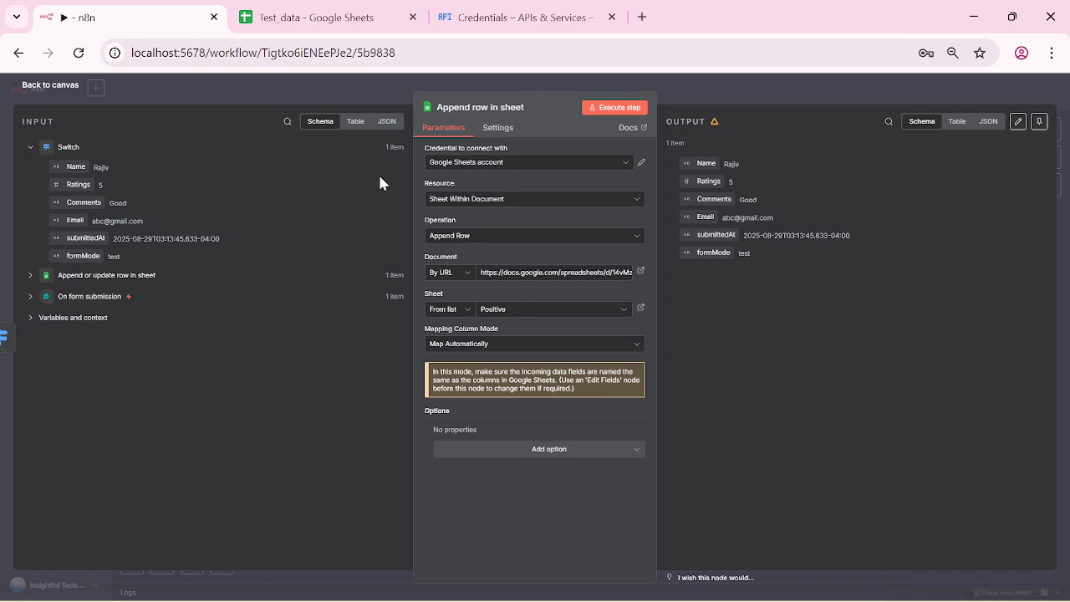
Step: Add a Google Sheets node to the Switch's second output
{"action": "left_click", "coordinate": [19, 85]}
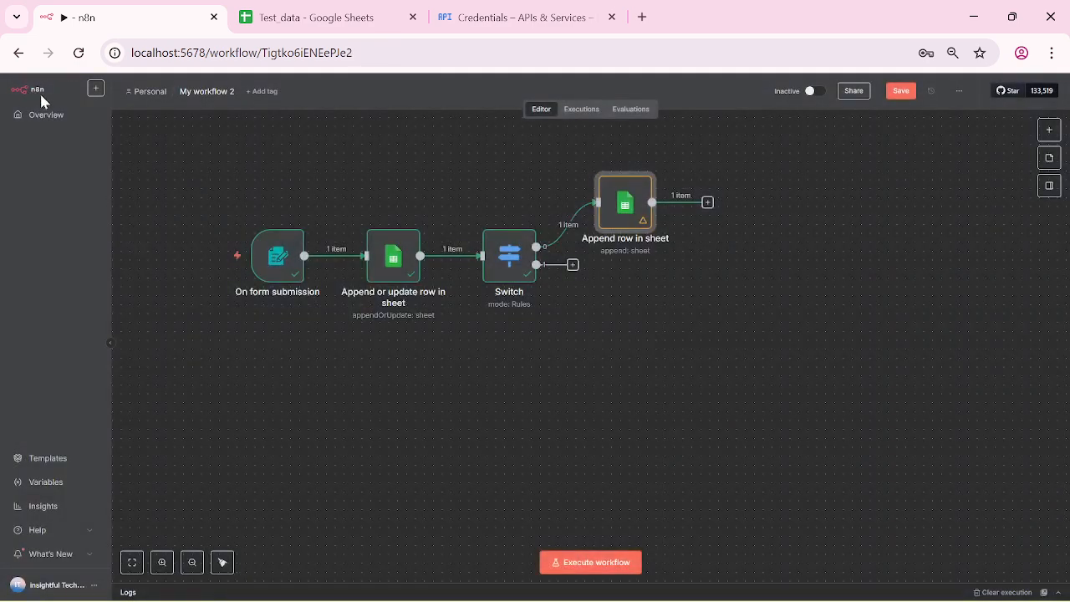
{"action": "left_click", "coordinate": [573, 266]}
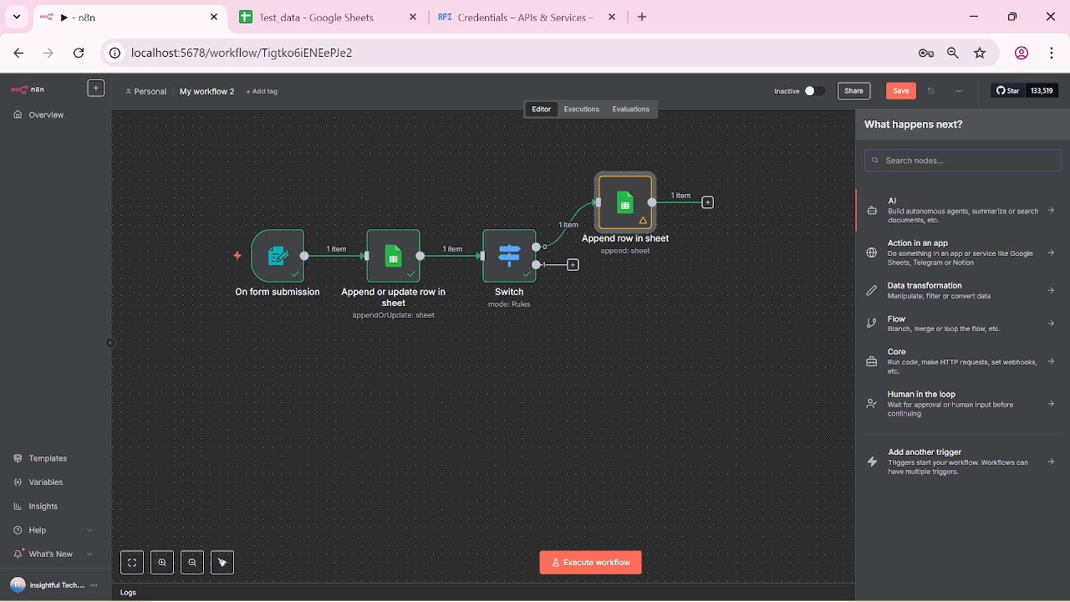
{"action": "type", "text": "g"}
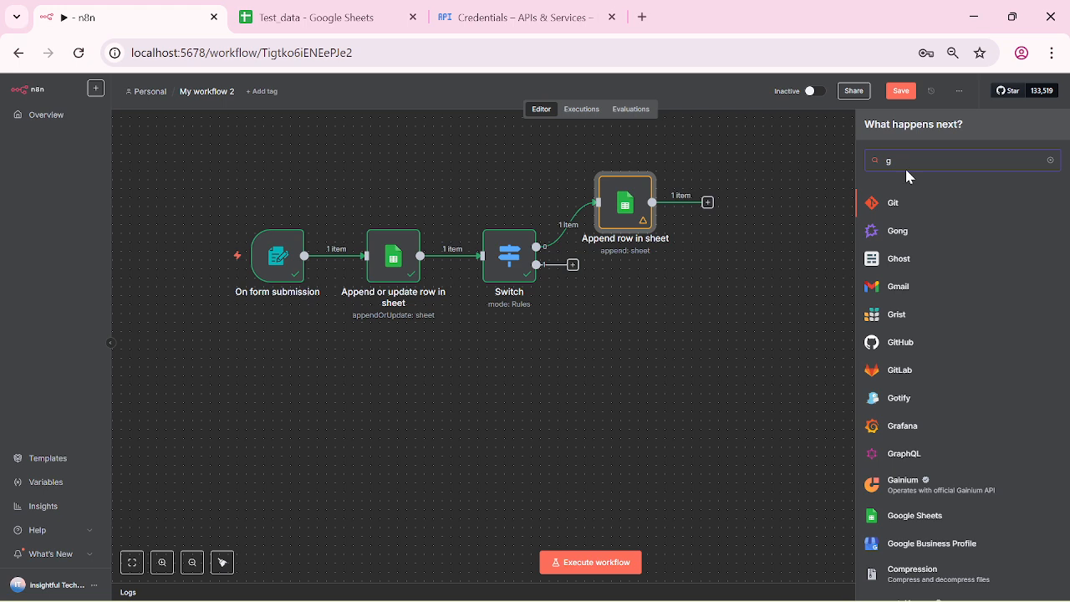
{"action": "type", "text": "oogl"}
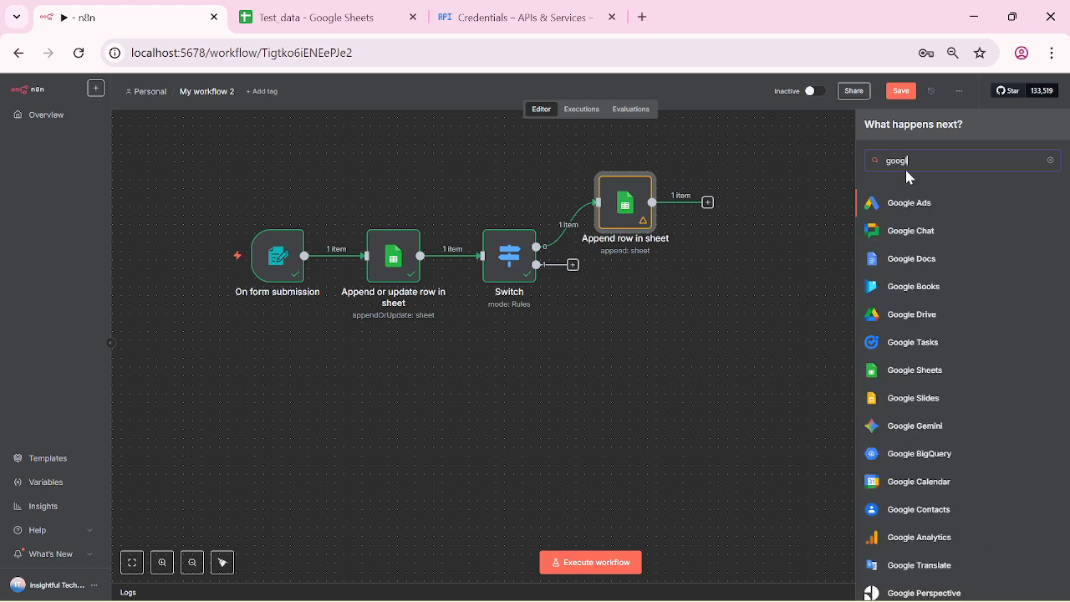
{"action": "type", "text": "e"}
{"action": "left_click", "coordinate": [936, 379]}
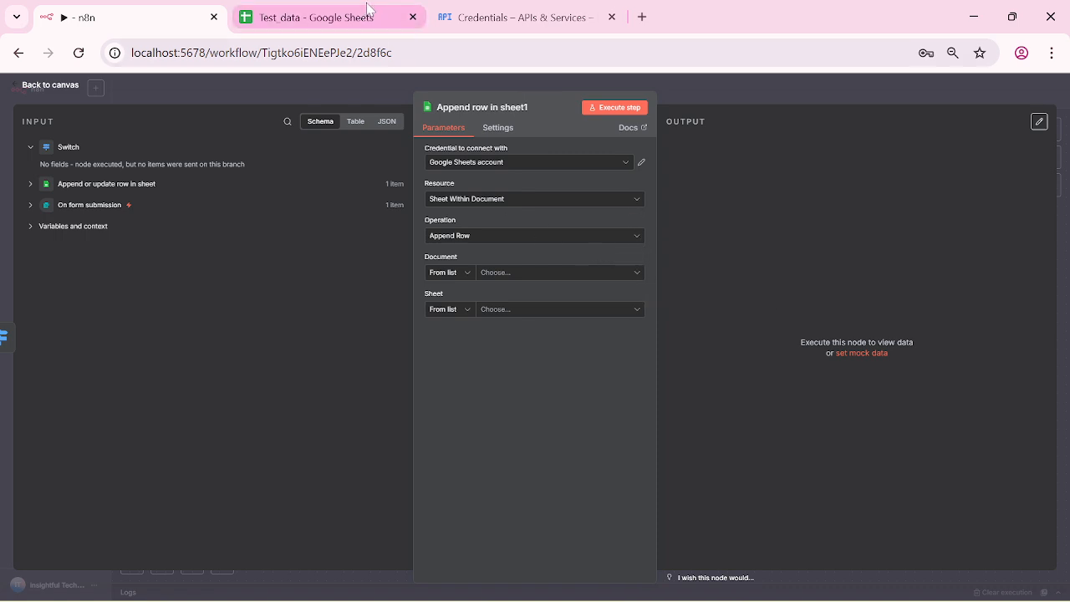
Step: Set the node's Document to the Test_data spreadsheet by pasting its URL
{"action": "left_click", "coordinate": [468, 274]}
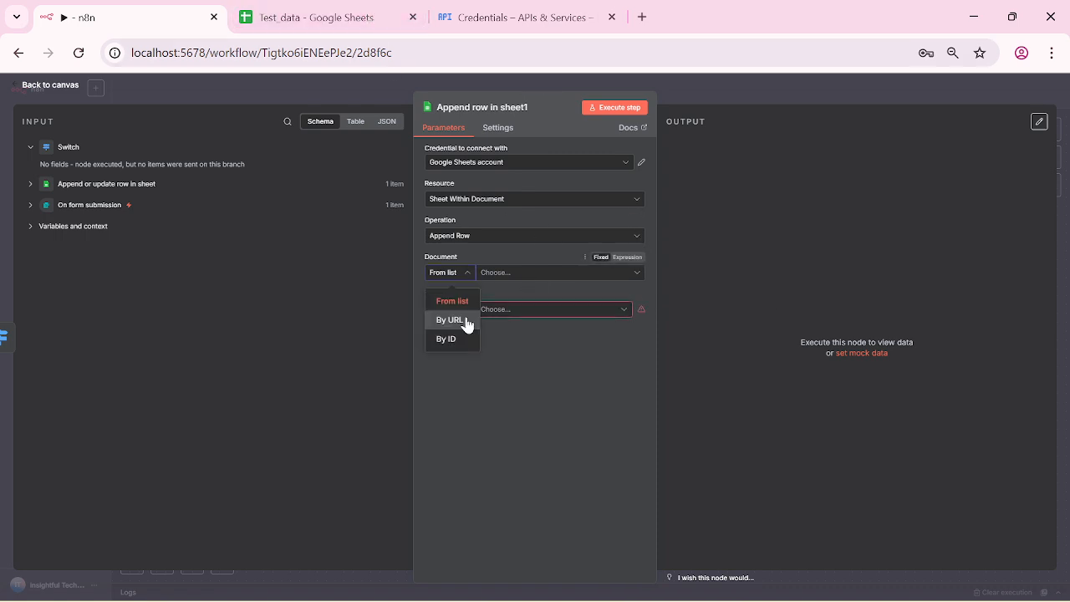
{"action": "left_click", "coordinate": [456, 318]}
{"action": "left_click", "coordinate": [311, 17]}
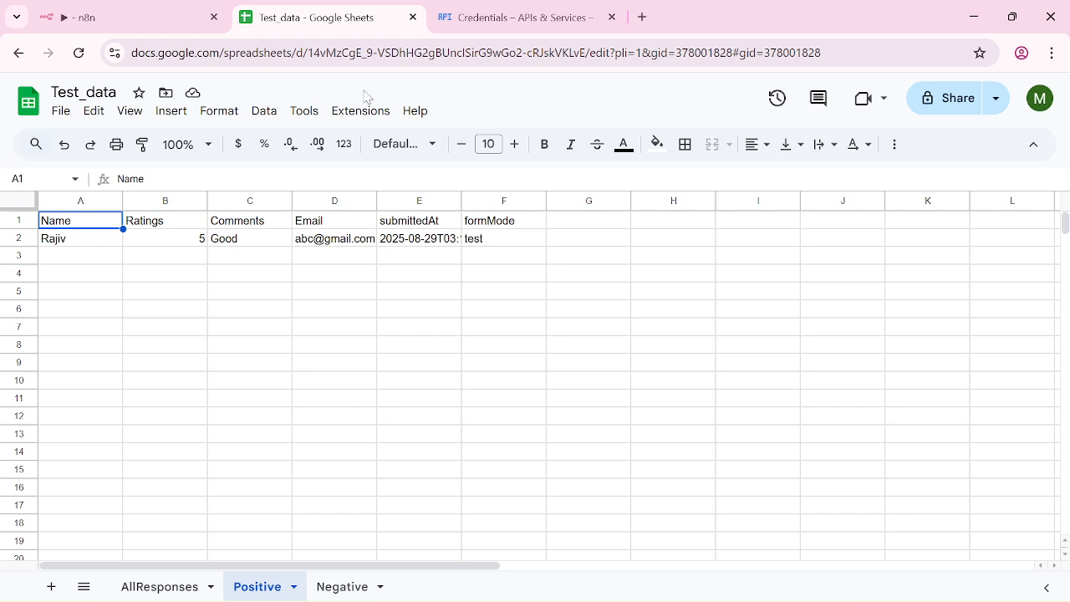
{"action": "left_click", "coordinate": [436, 53]}
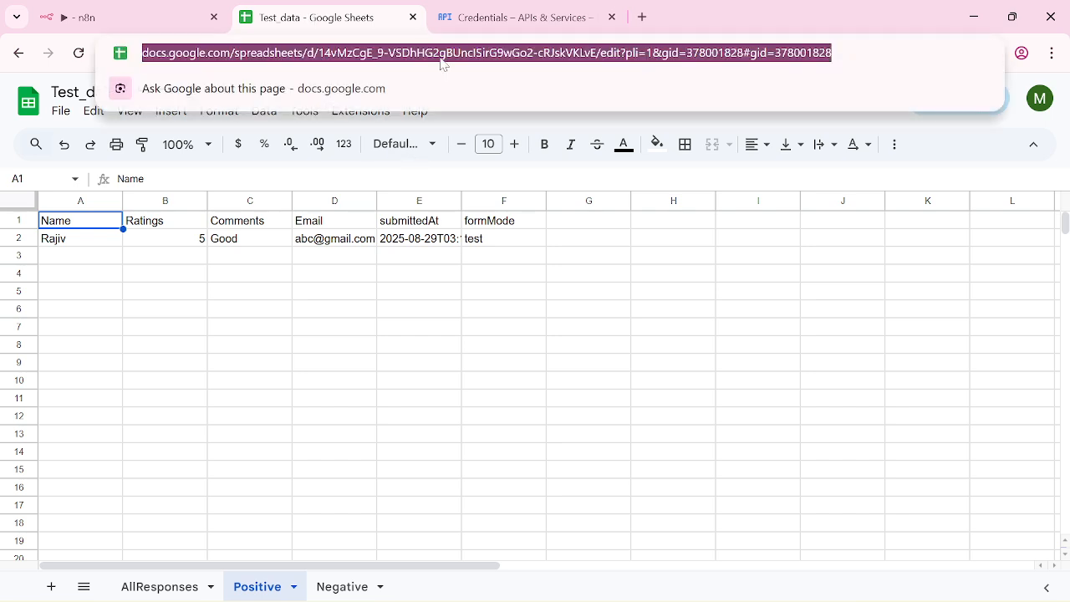
{"action": "left_click", "coordinate": [104, 17]}
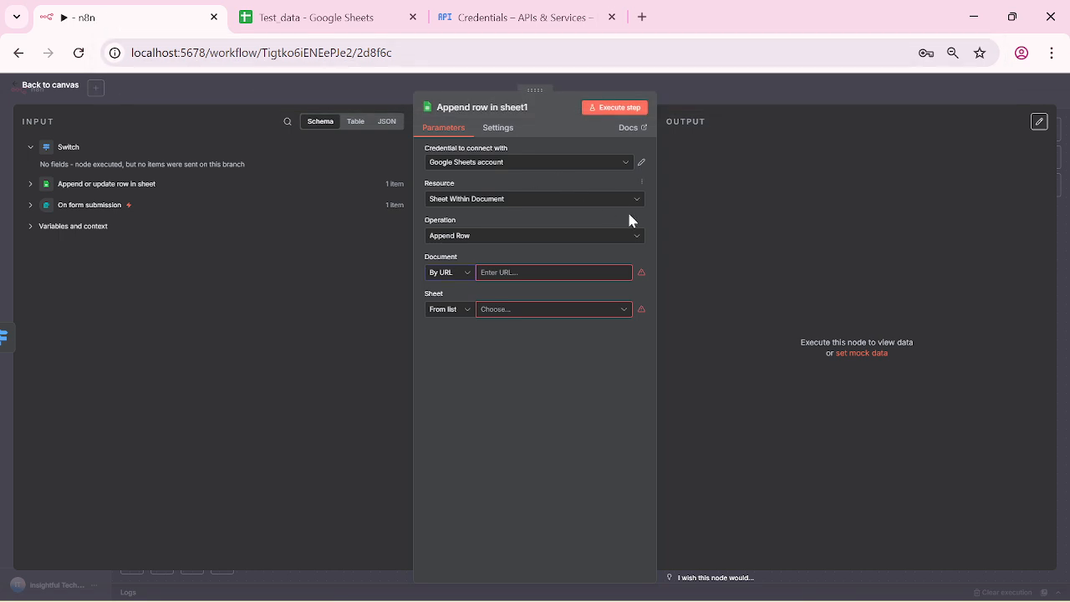
{"action": "left_click", "coordinate": [553, 272]}
{"action": "key", "text": "ctrl+v"}
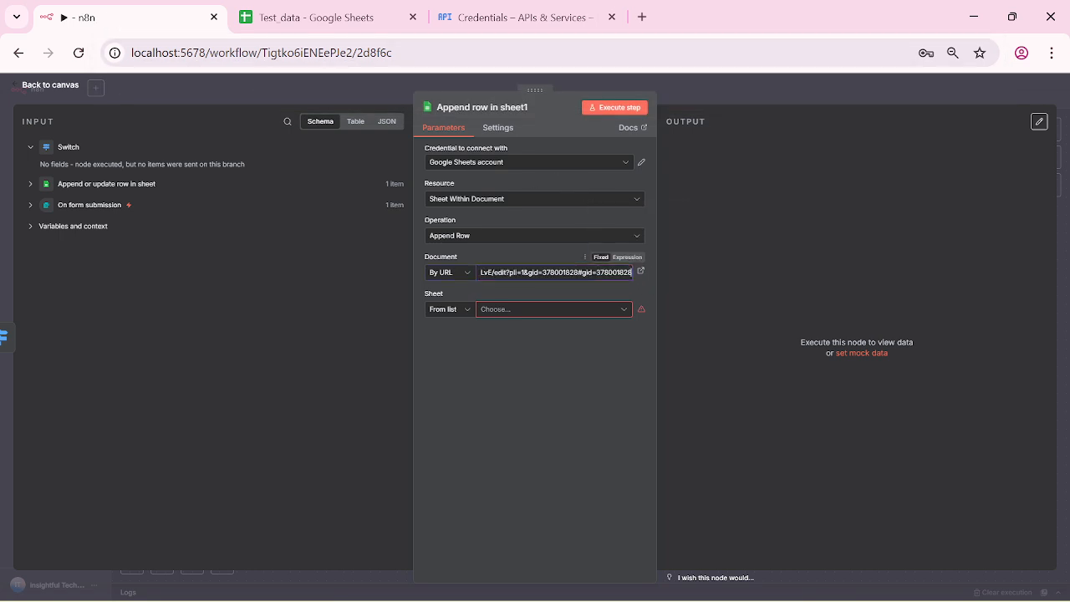
Step: Target the Negative sheet, test-run the step and return to the canvas
{"action": "left_click", "coordinate": [627, 310]}
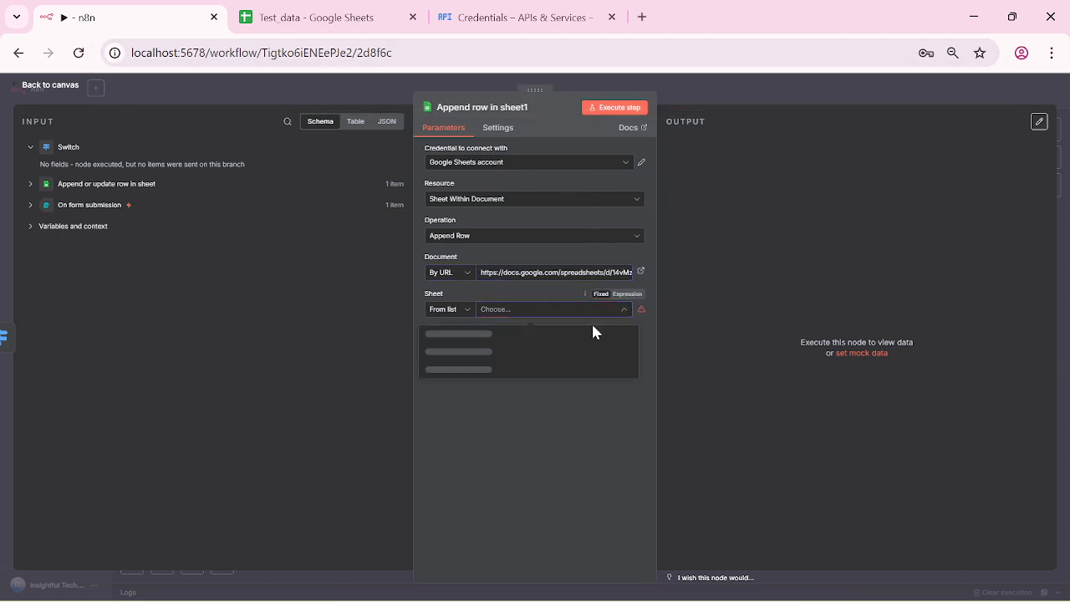
{"action": "left_click", "coordinate": [449, 373]}
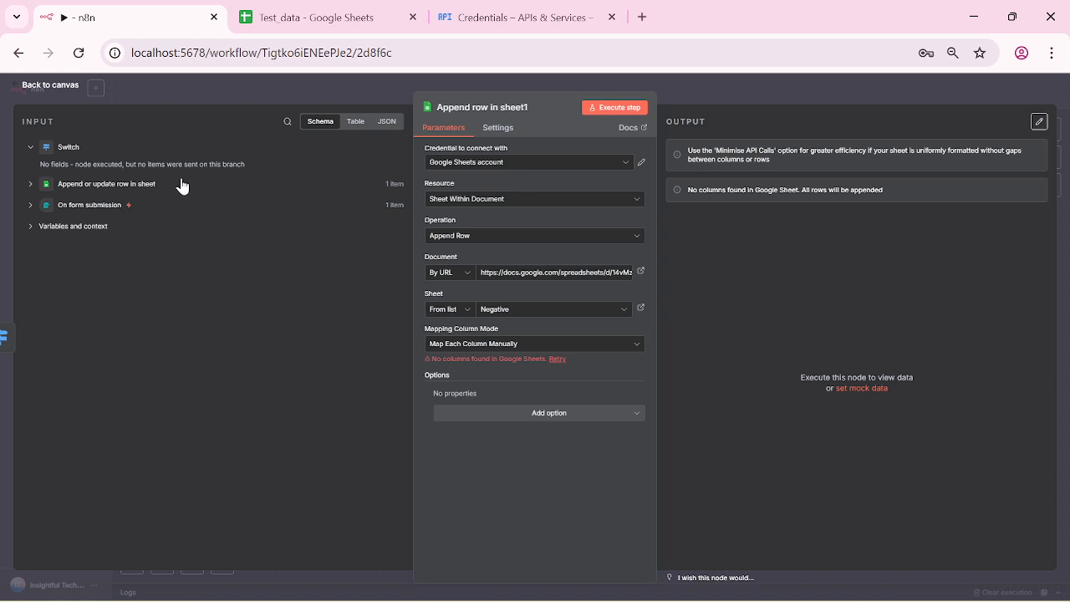
{"action": "left_click", "coordinate": [632, 108]}
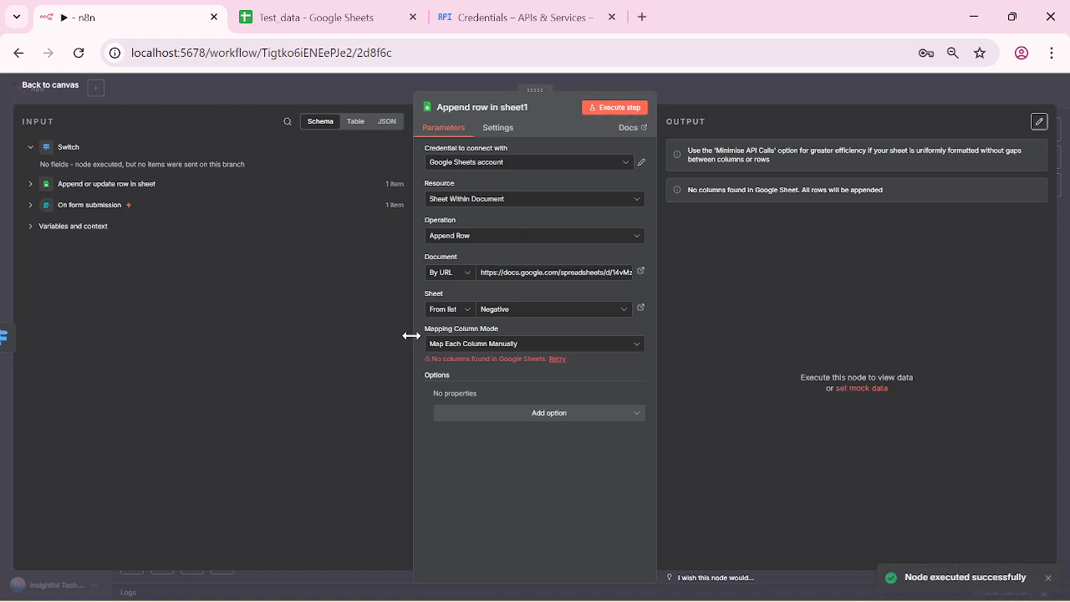
{"action": "mouse_move", "coordinate": [1027, 598]}
{"action": "left_click", "coordinate": [21, 91]}
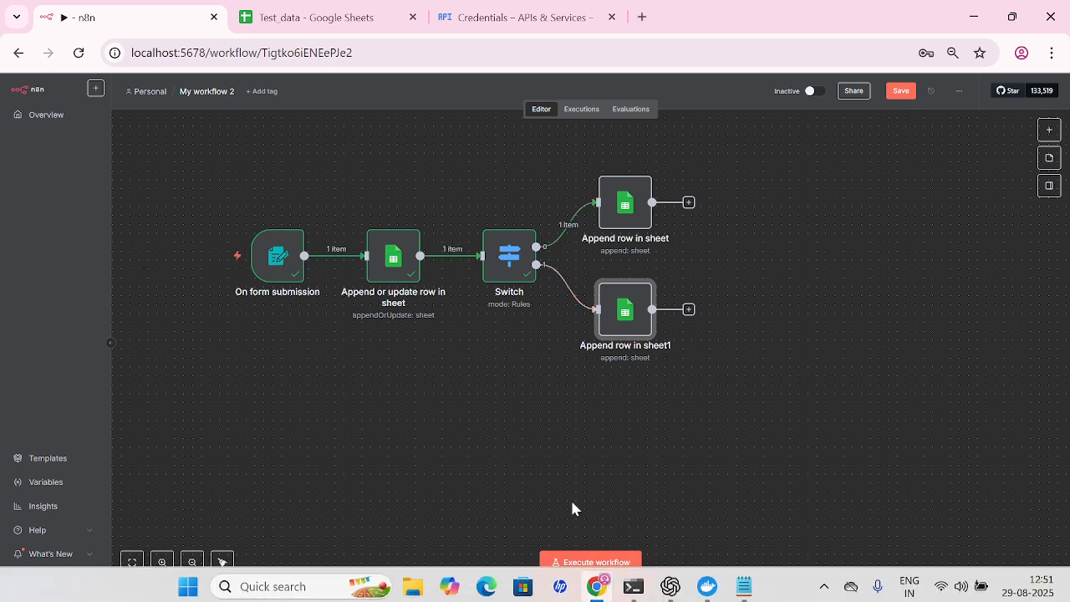
Step: Run the workflow and submit test feedback rated 1 with comment 'bad' and a test e-mail
{"action": "left_click", "coordinate": [607, 561]}
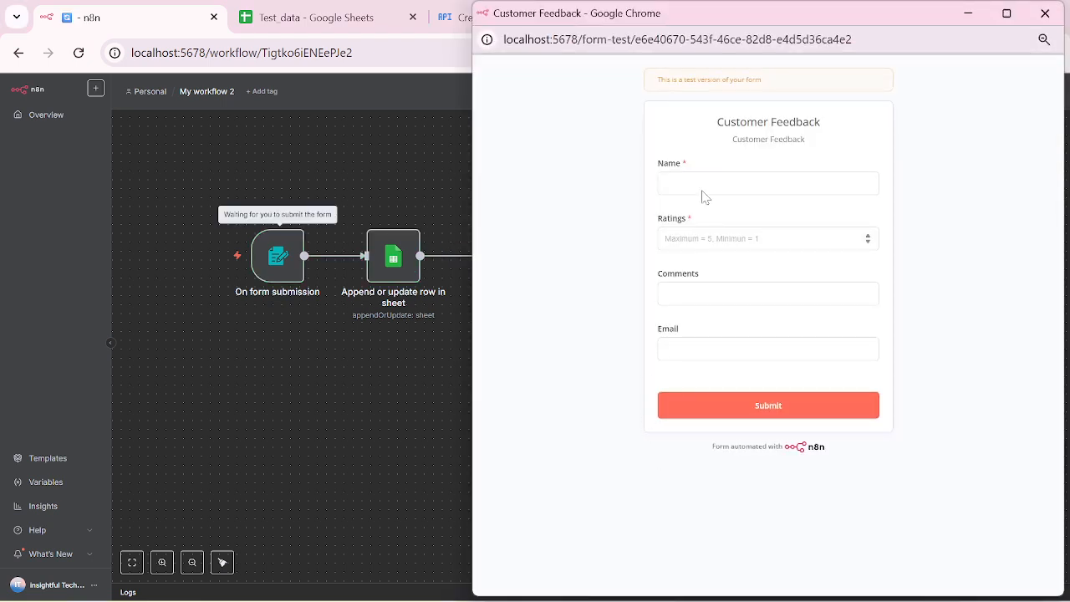
{"action": "left_click", "coordinate": [768, 183]}
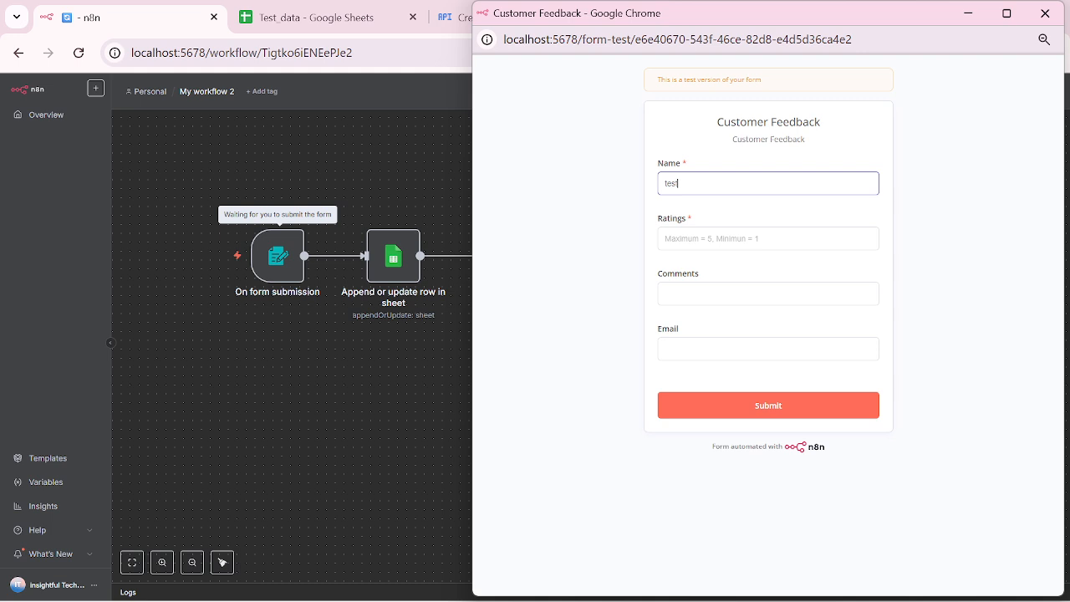
{"action": "key", "text": "Tab"}
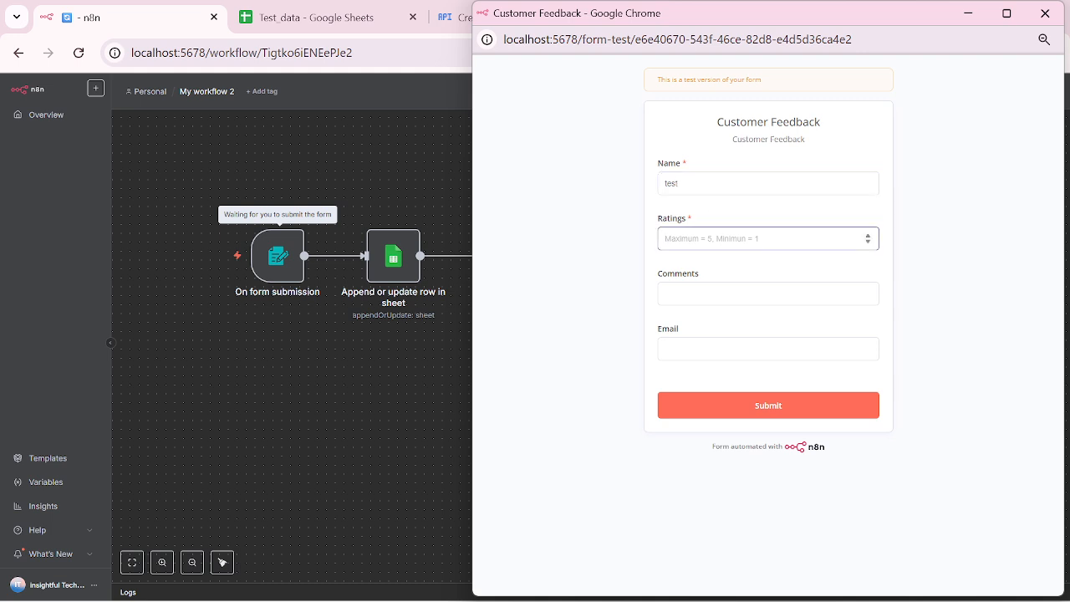
{"action": "type", "text": "1"}
{"action": "key", "text": "Tab"}
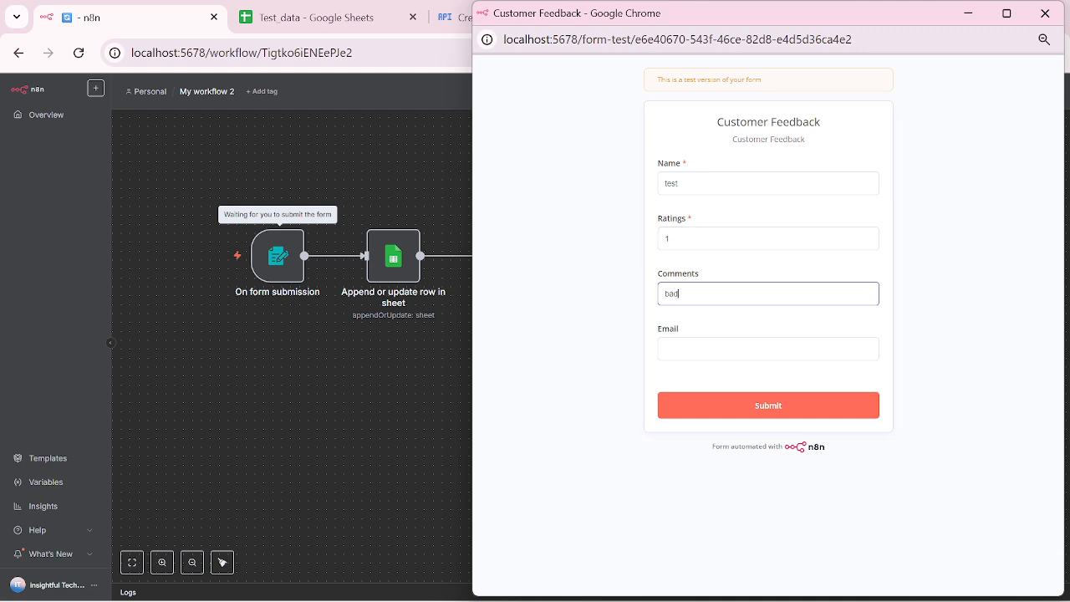
{"action": "key", "text": "Tab"}
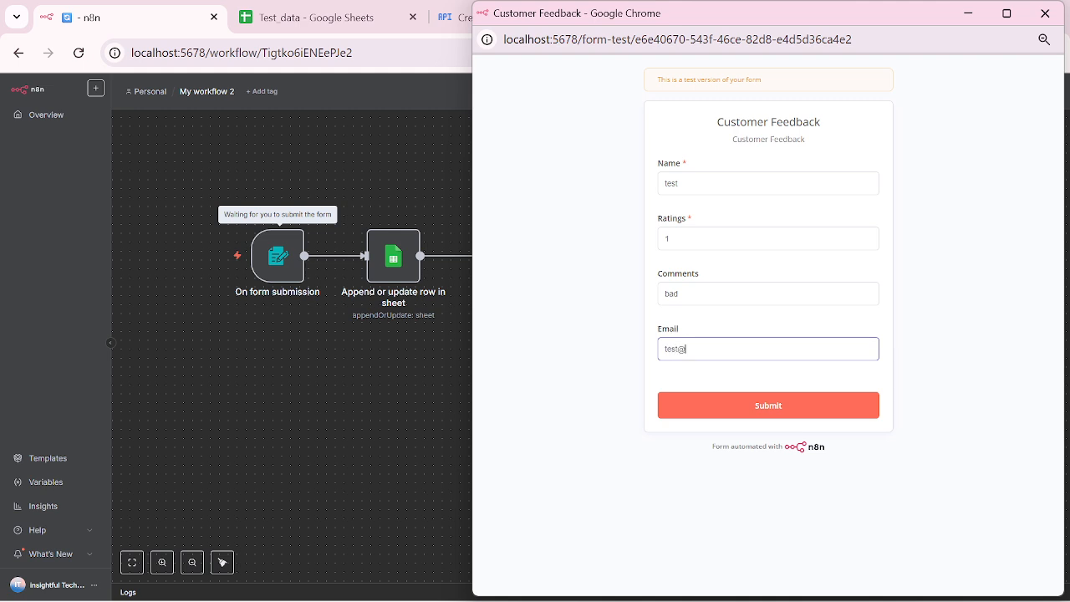
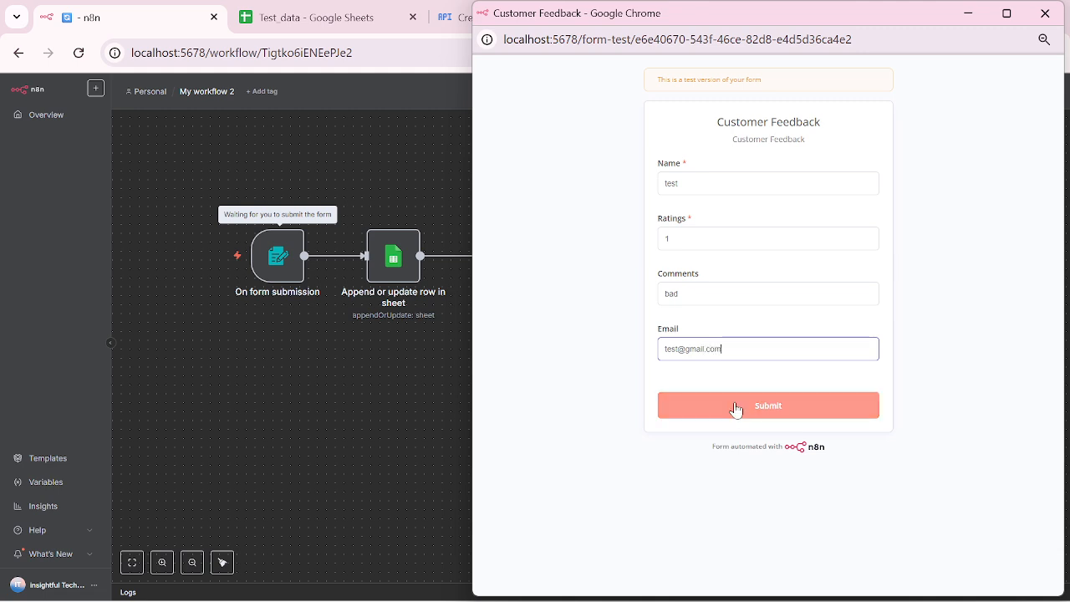
{"action": "left_click", "coordinate": [735, 407]}
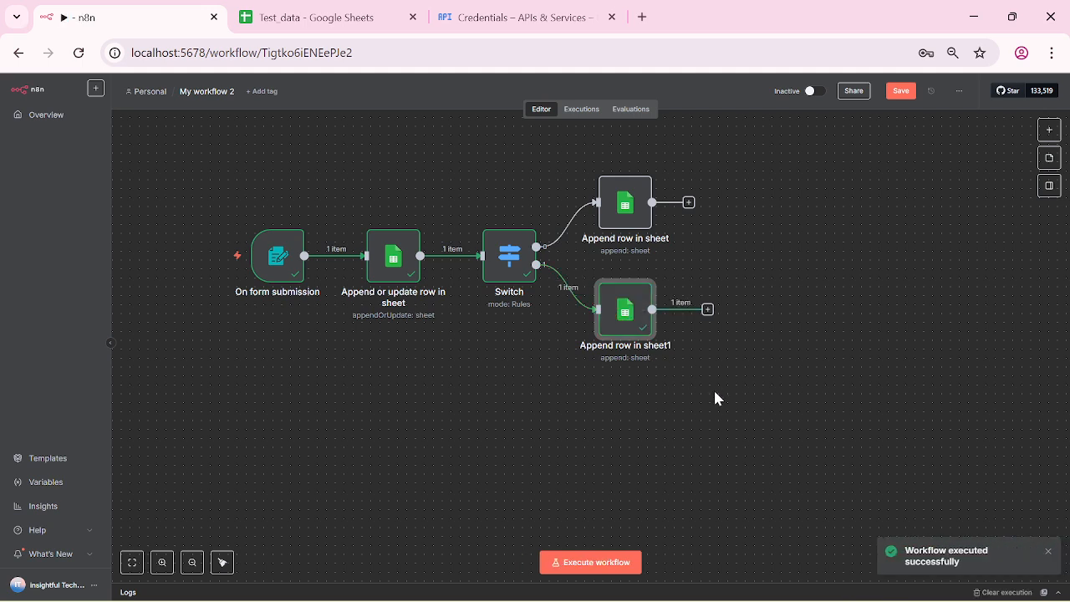
{"action": "left_click", "coordinate": [334, 18]}
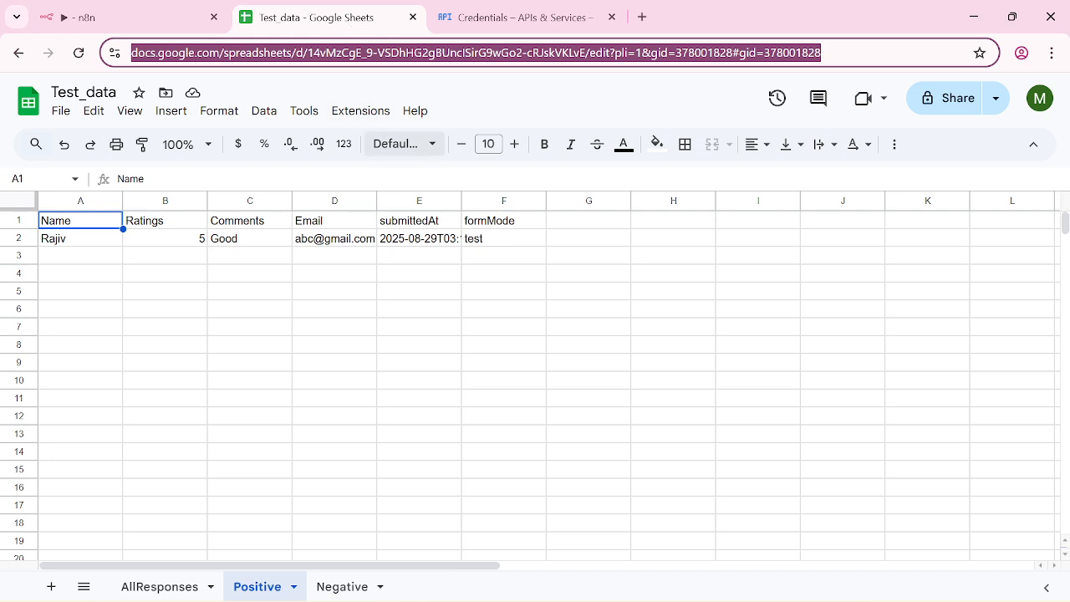
Step: On the Negative sheet, widen the Email and submittedAt columns, then return to n8n
{"action": "left_click", "coordinate": [354, 587]}
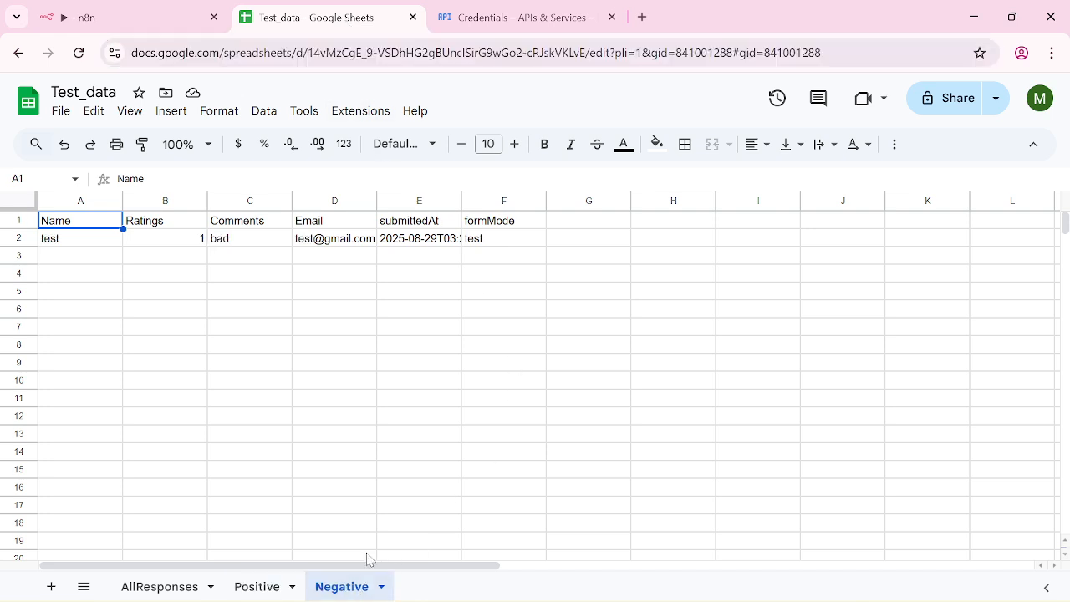
{"action": "left_click_drag", "start_coordinate": [377, 200], "coordinate": [410, 201]}
{"action": "left_click_drag", "start_coordinate": [494, 200], "coordinate": [609, 200]}
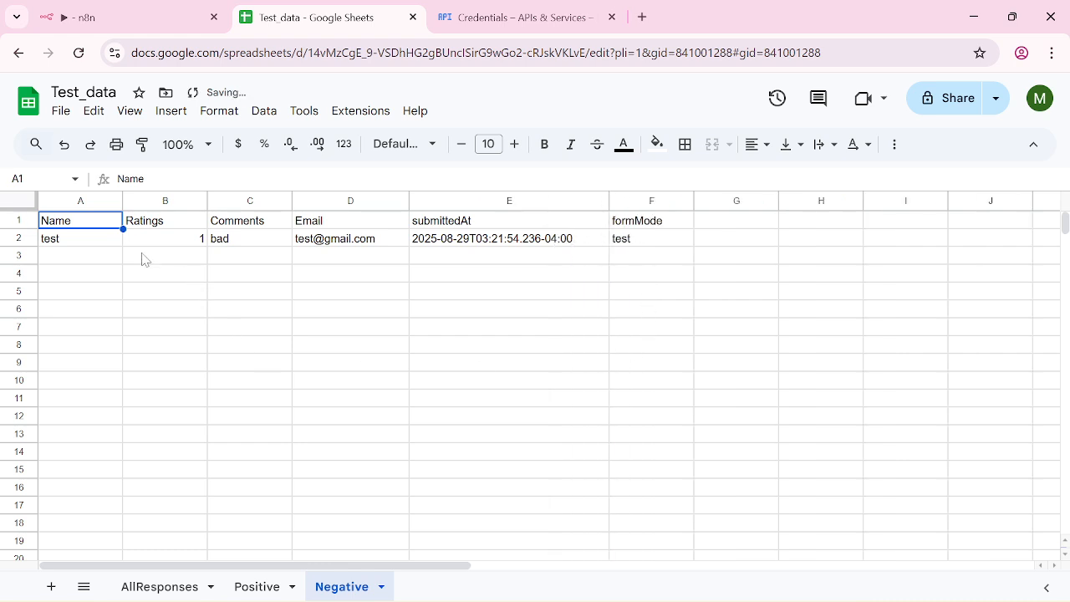
{"action": "left_click", "coordinate": [96, 13]}
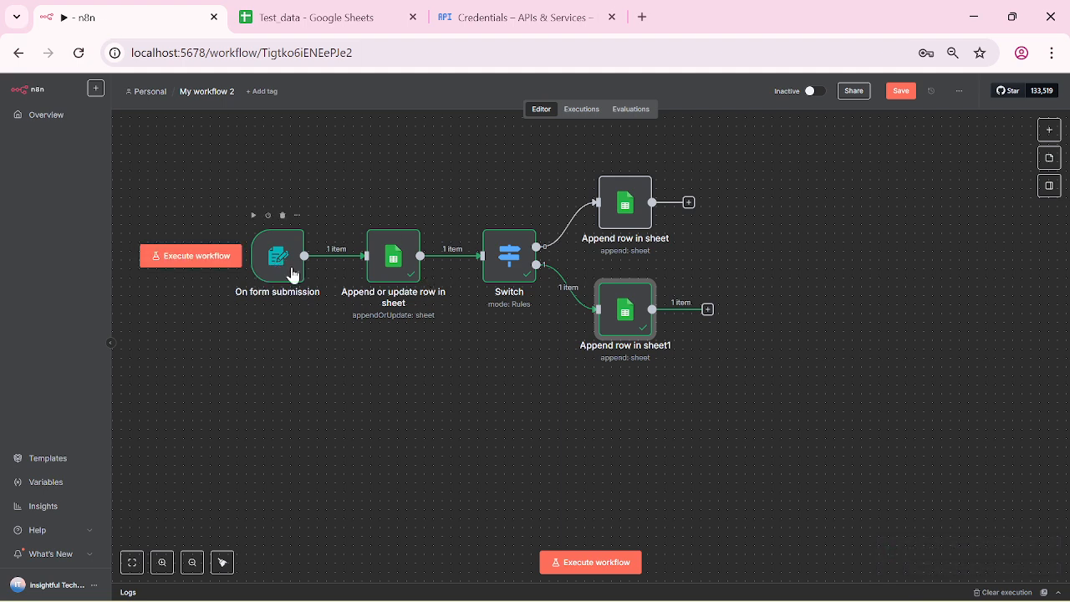
Step: Run the workflow, submit test feedback rated 5 and close the form window
{"action": "left_click", "coordinate": [595, 562]}
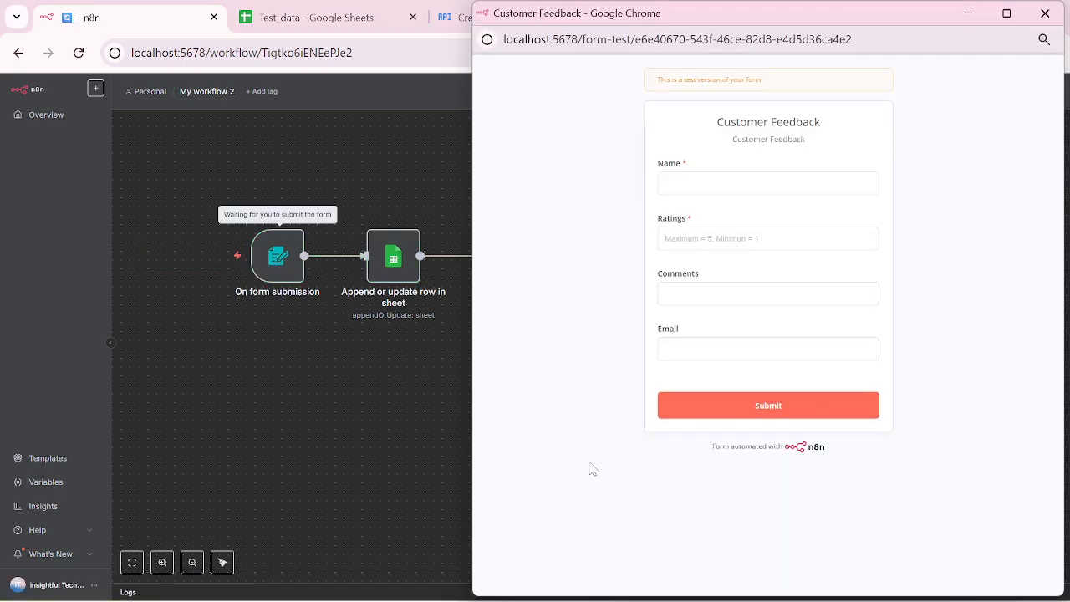
{"action": "left_click", "coordinate": [668, 183]}
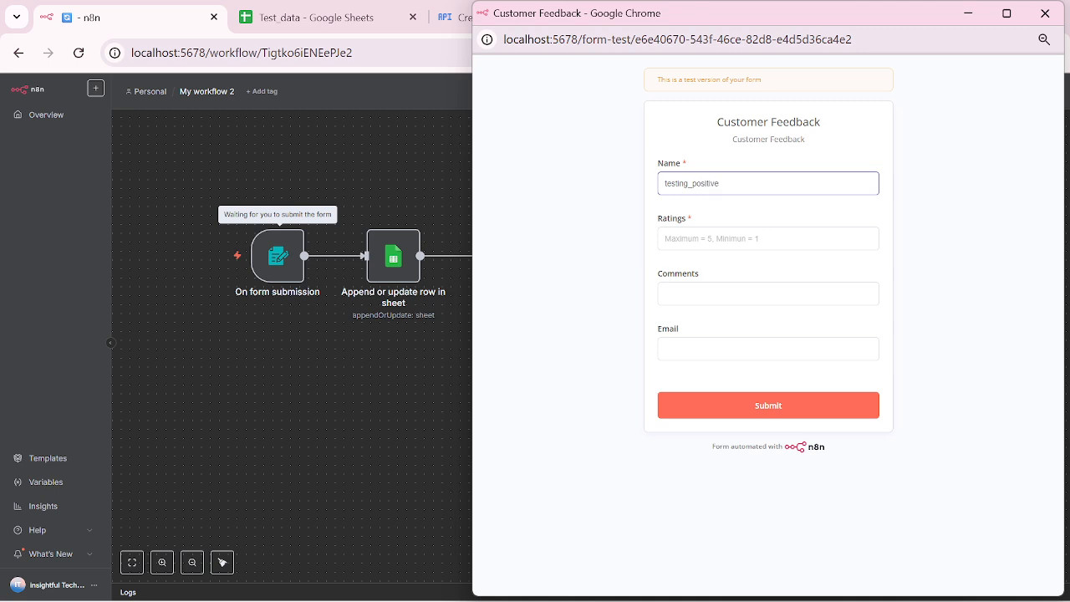
{"action": "left_click", "coordinate": [724, 239]}
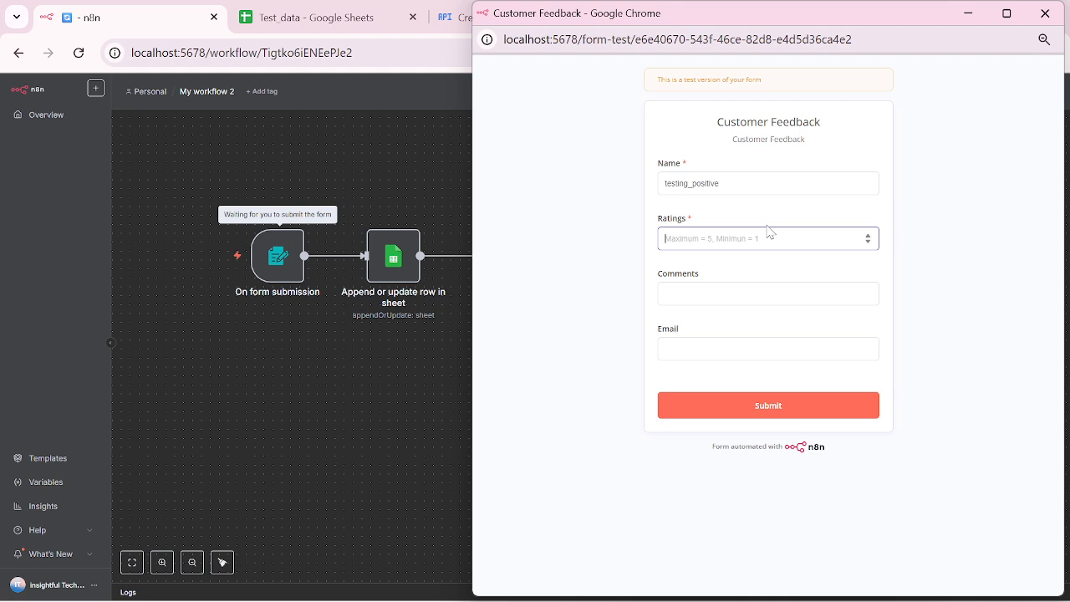
{"action": "type", "text": "5"}
{"action": "key", "text": "Tab"}
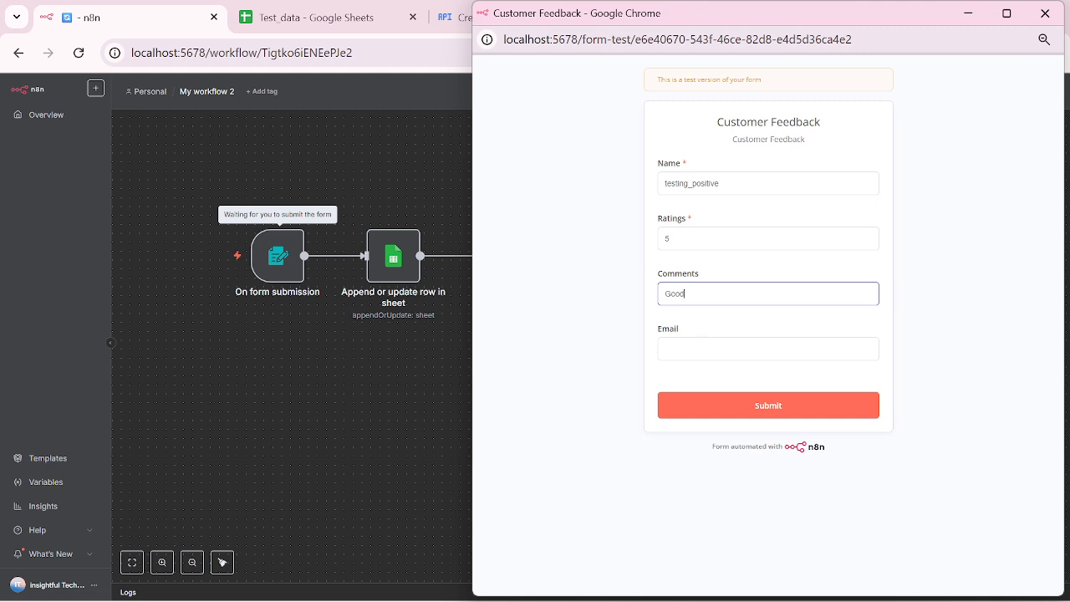
{"action": "key", "text": "Tab"}
{"action": "type", "text": "Tes"}
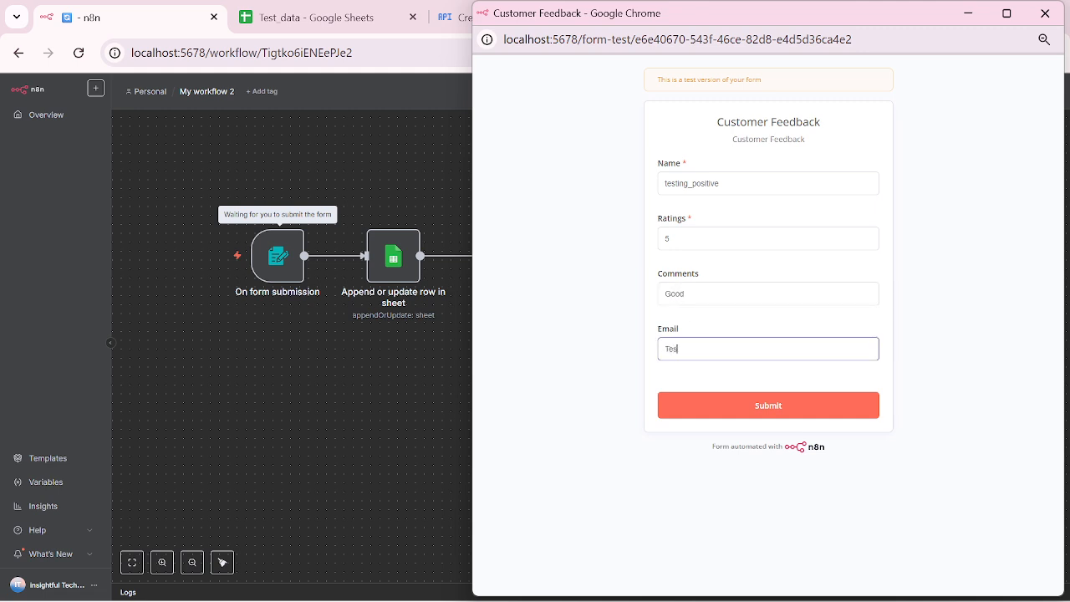
{"action": "type", "text": "ting"}
{"action": "left_click", "coordinate": [757, 406]}
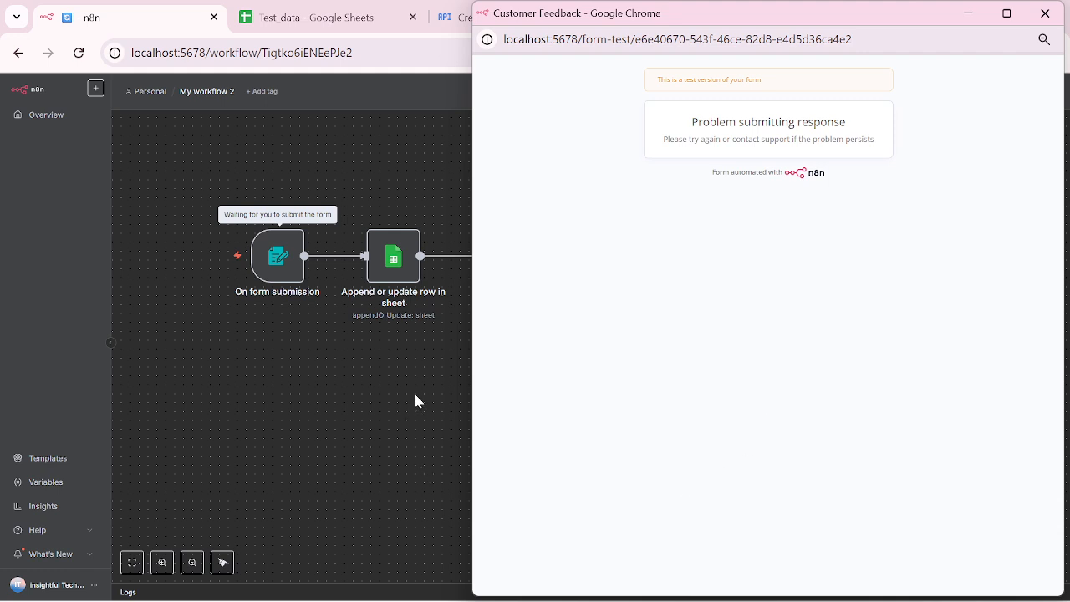
{"action": "left_click", "coordinate": [1058, 13]}
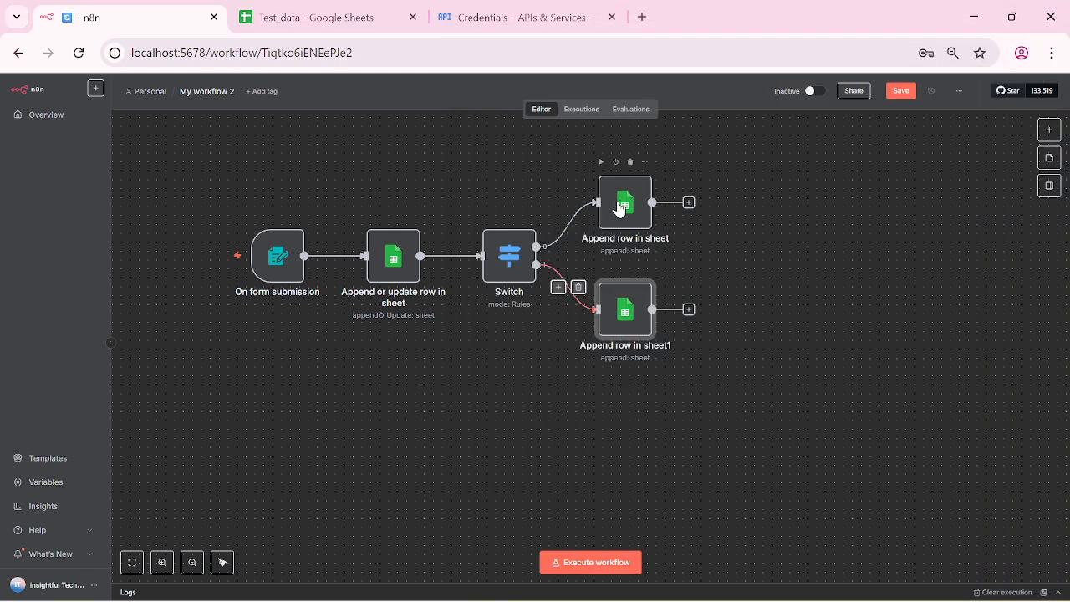
Step: Check the Positive sheet in Test_data, then select the On form submission trigger in n8n
{"action": "left_click", "coordinate": [314, 17]}
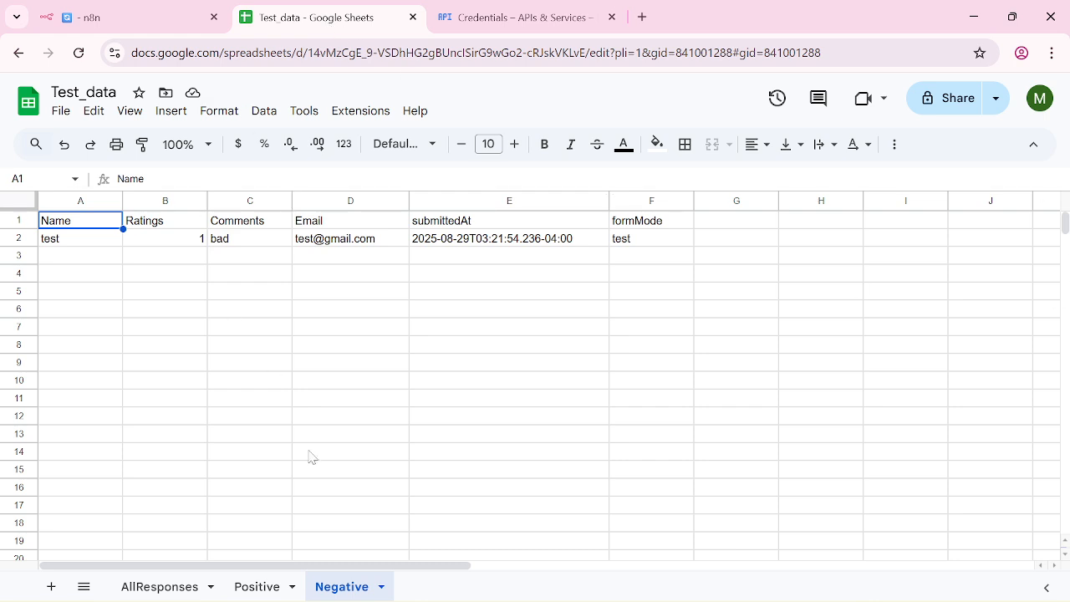
{"action": "left_click", "coordinate": [287, 582]}
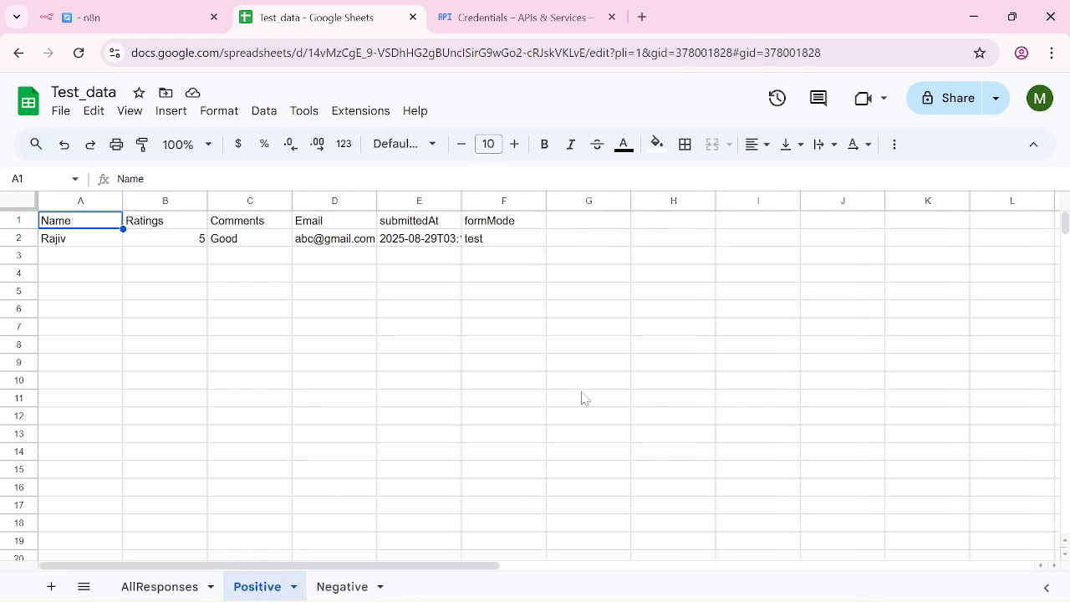
{"action": "left_click", "coordinate": [113, 13]}
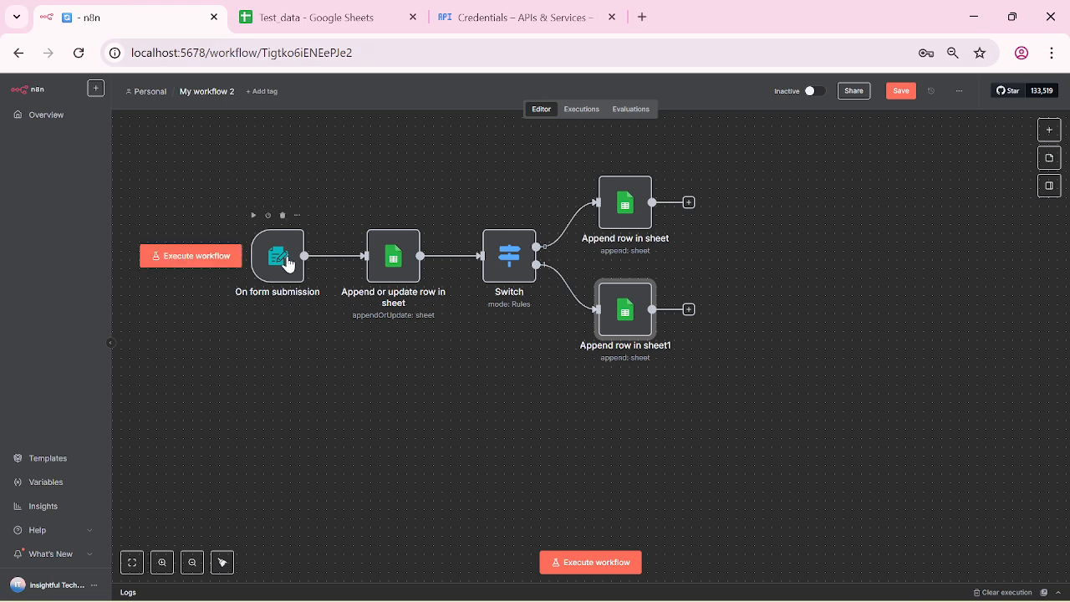
{"action": "left_click", "coordinate": [288, 266]}
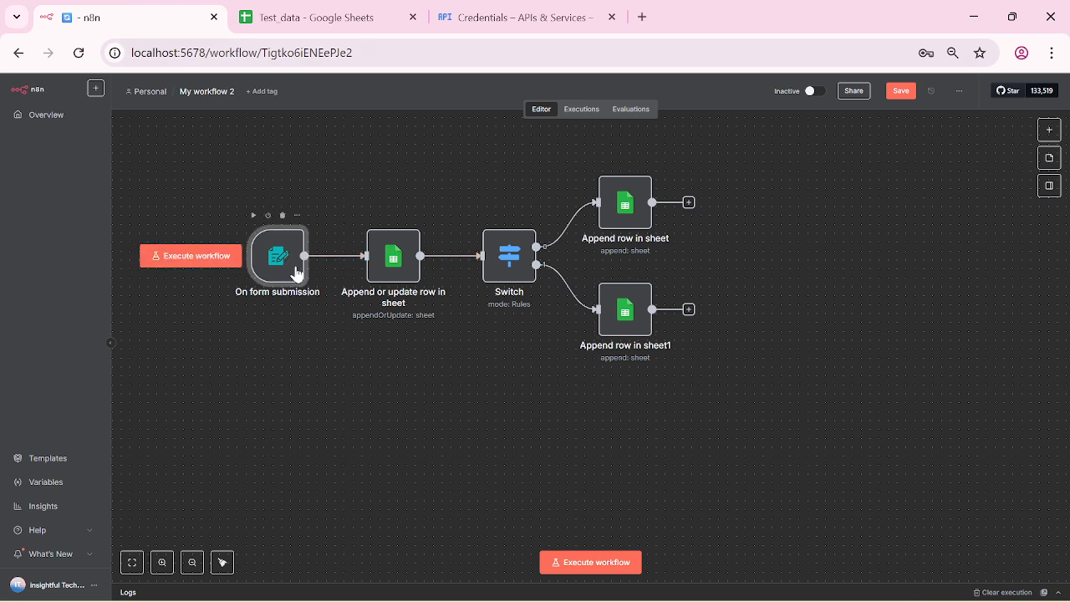
Step: Reopen the On form submission trigger, return to the canvas and start a new test run
{"action": "double_click", "coordinate": [296, 272]}
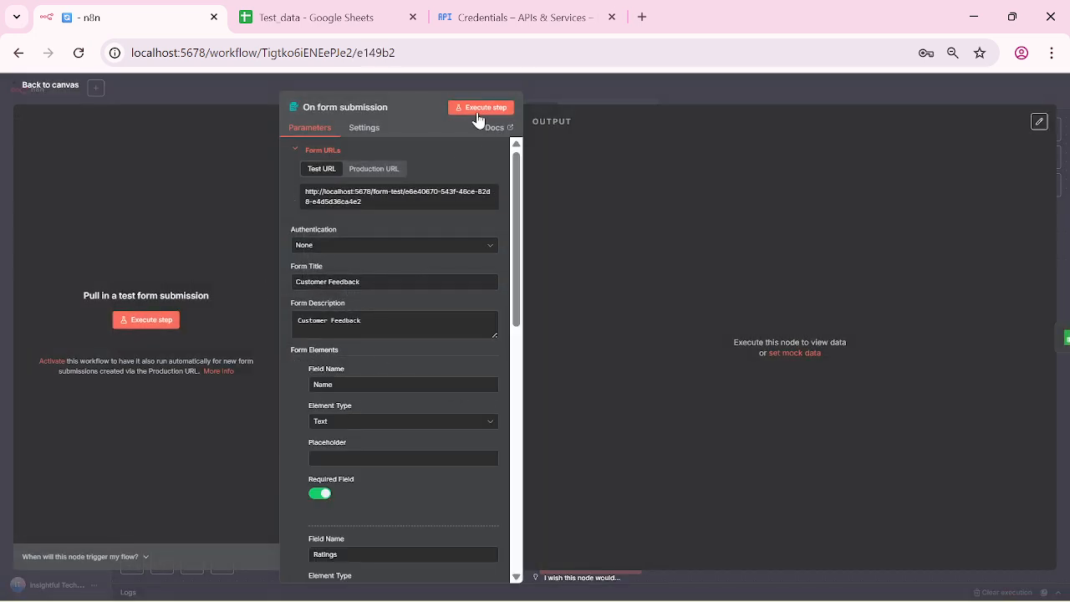
{"action": "left_click", "coordinate": [24, 90]}
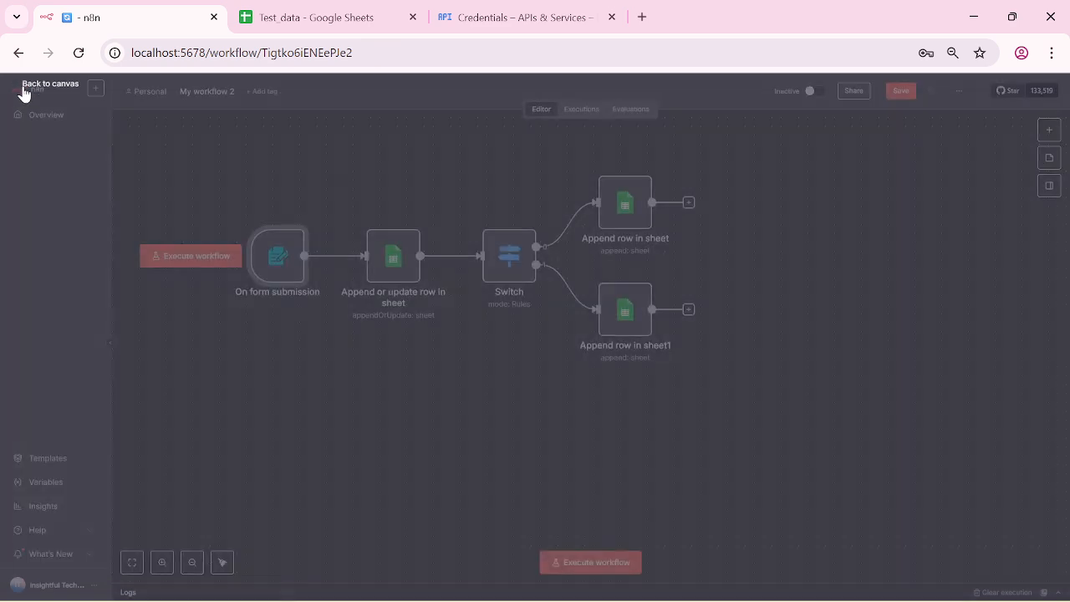
{"action": "left_click", "coordinate": [582, 566]}
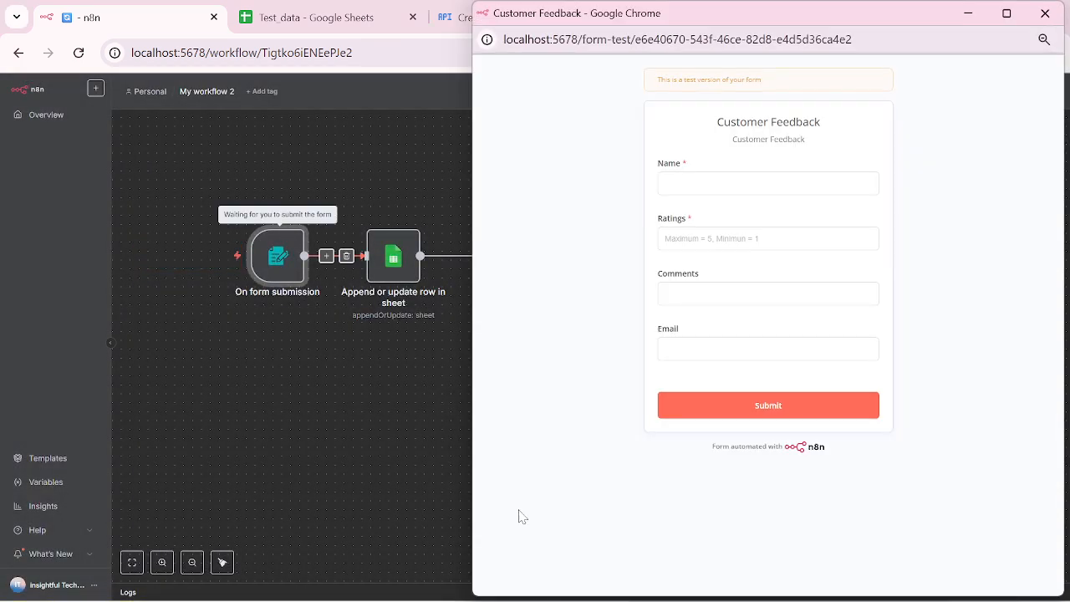
{"action": "left_click", "coordinate": [305, 14]}
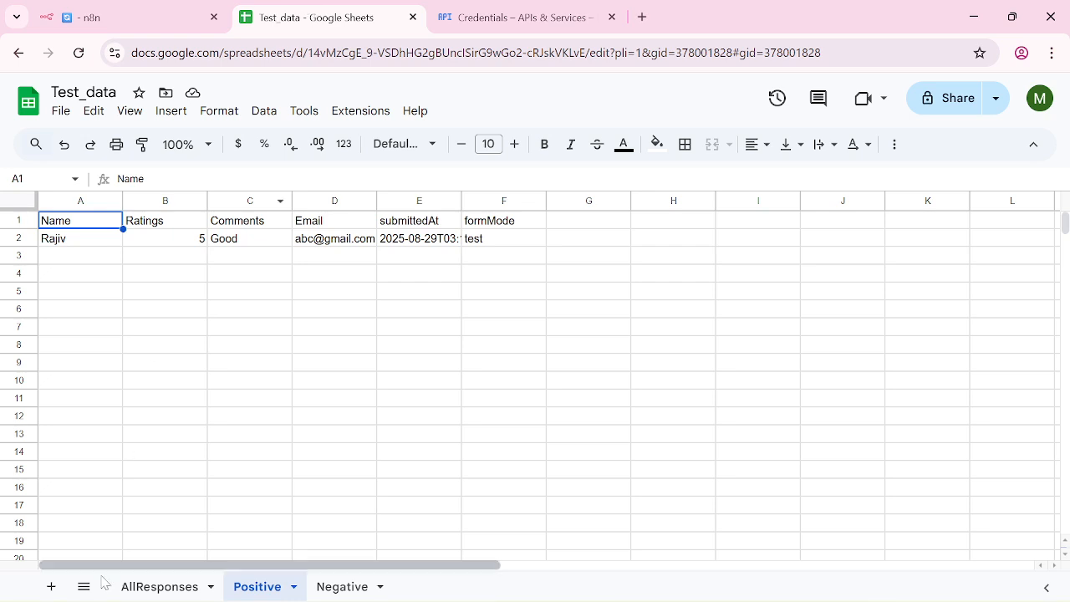
Step: Look over the Positive and AllResponses sheet rows in Test_data, then go back to n8n
{"action": "mouse_move", "coordinate": [164, 596]}
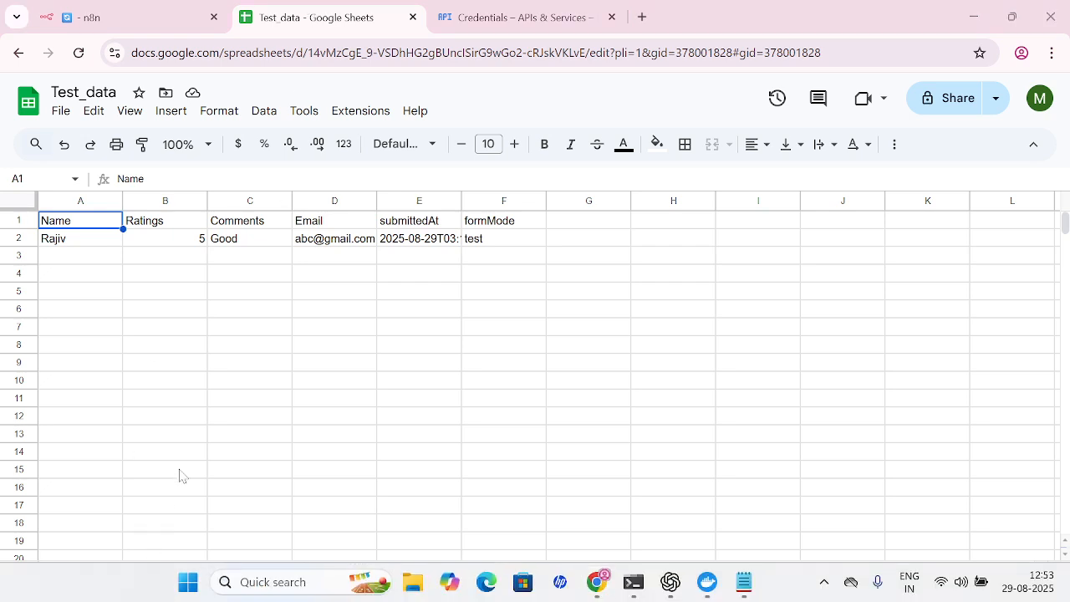
{"action": "left_click", "coordinate": [255, 456]}
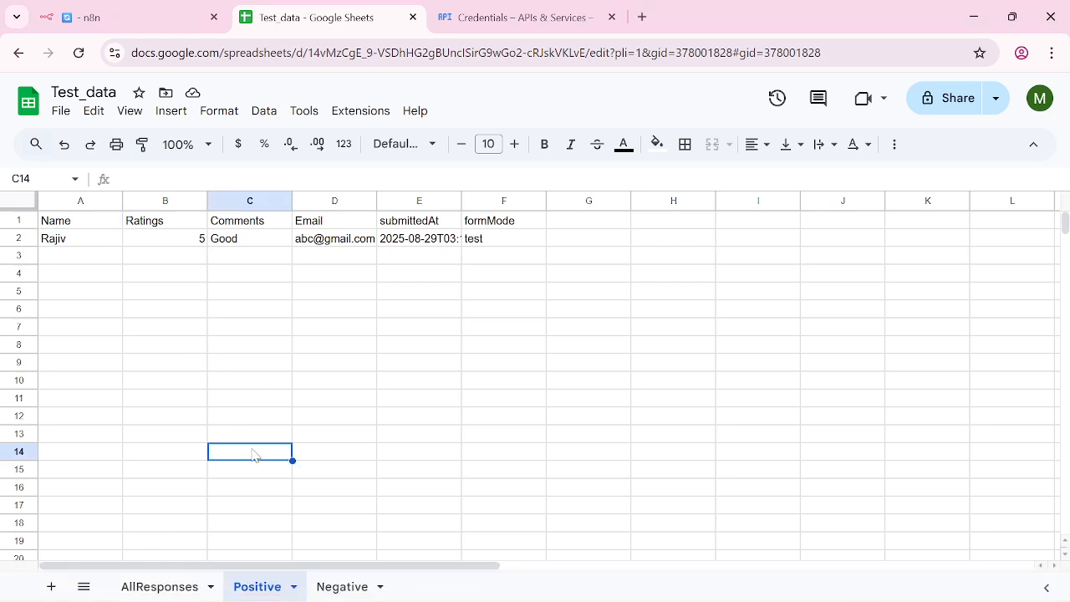
{"action": "left_click", "coordinate": [164, 587]}
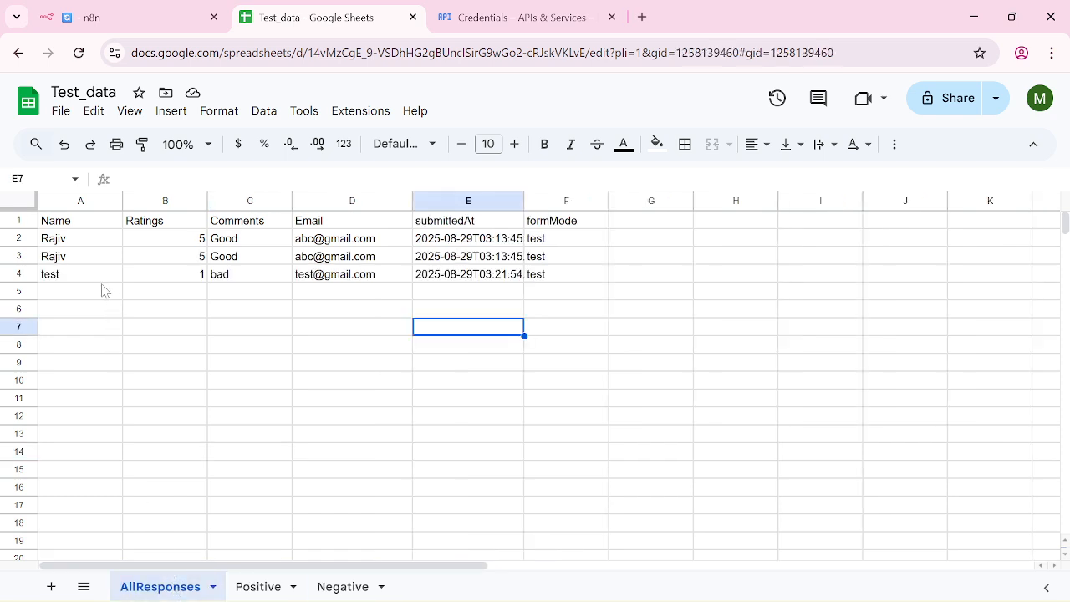
{"action": "left_click", "coordinate": [190, 17]}
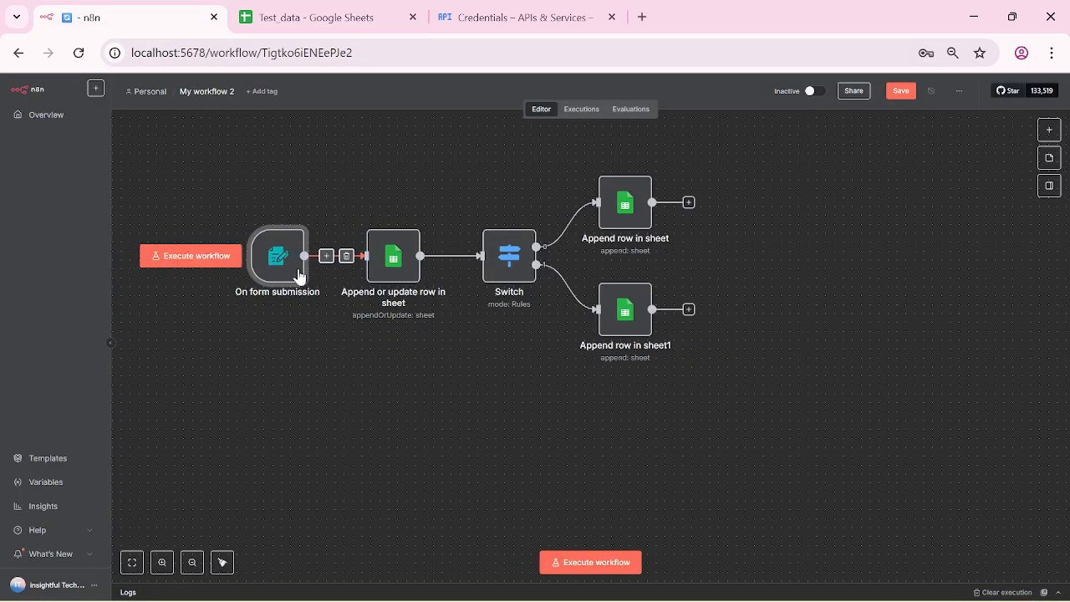
Step: Submit test feedback rated 5 with comment 'Good' and a test e-mail, then close the form
{"action": "left_click", "coordinate": [581, 568]}
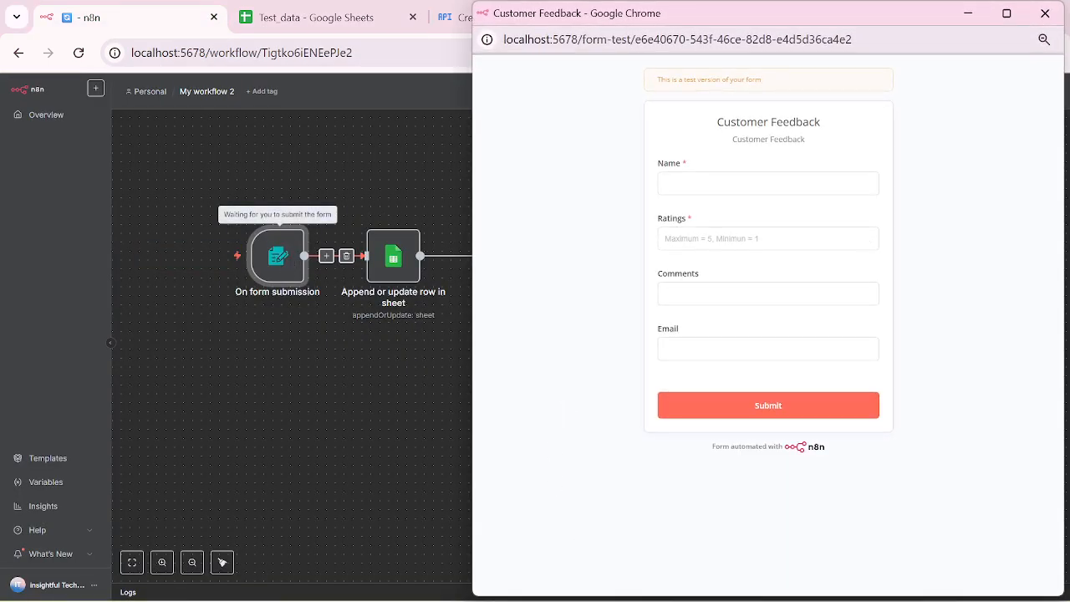
{"action": "left_click", "coordinate": [679, 184]}
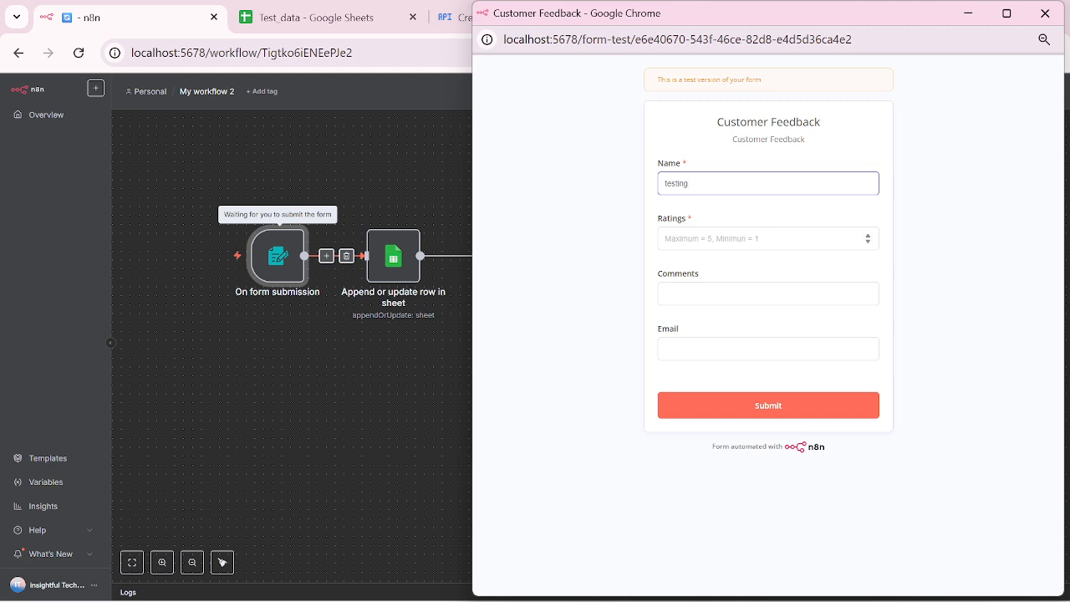
{"action": "key", "text": "Tab"}
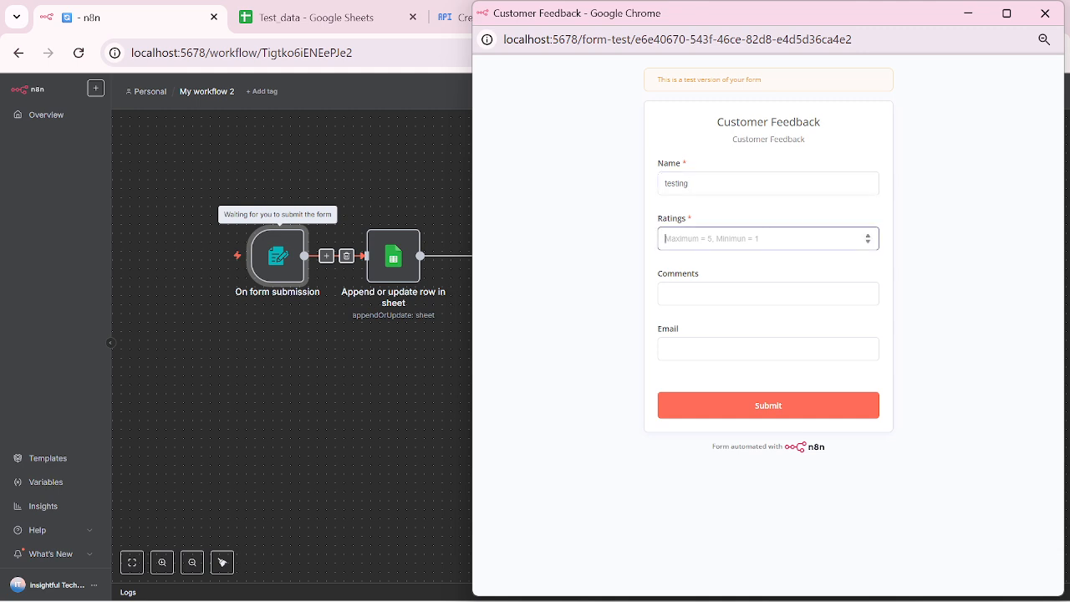
{"action": "type", "text": "5"}
{"action": "key", "text": "Tab"}
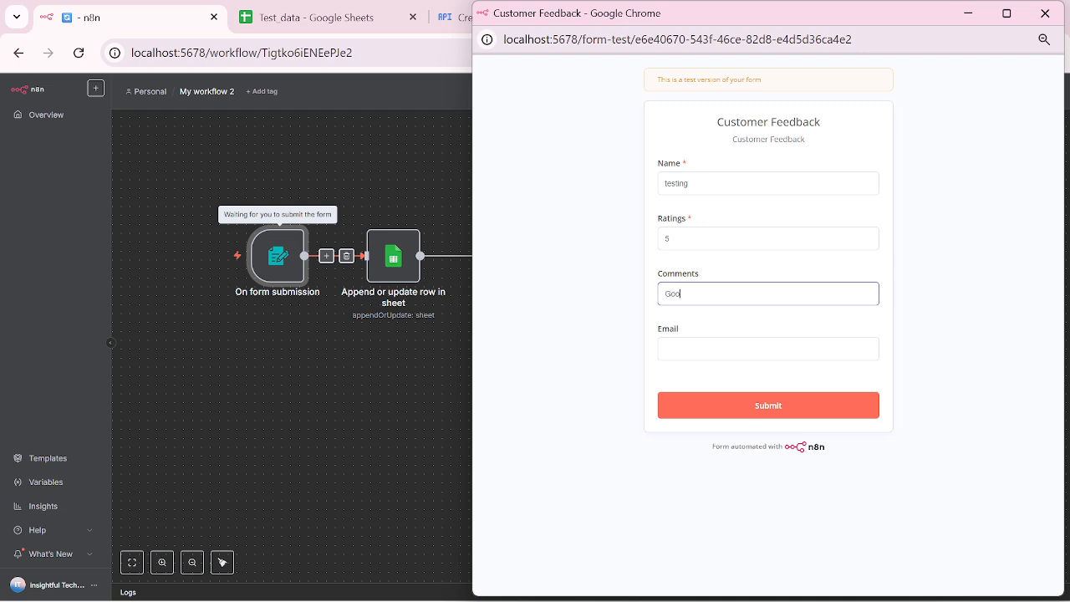
{"action": "key", "text": "Tab"}
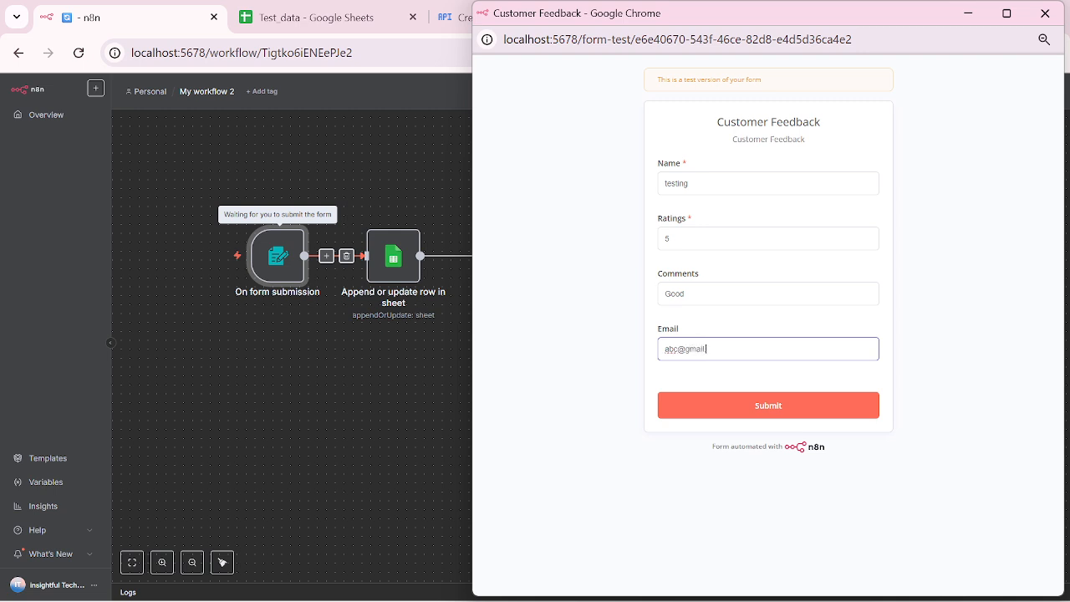
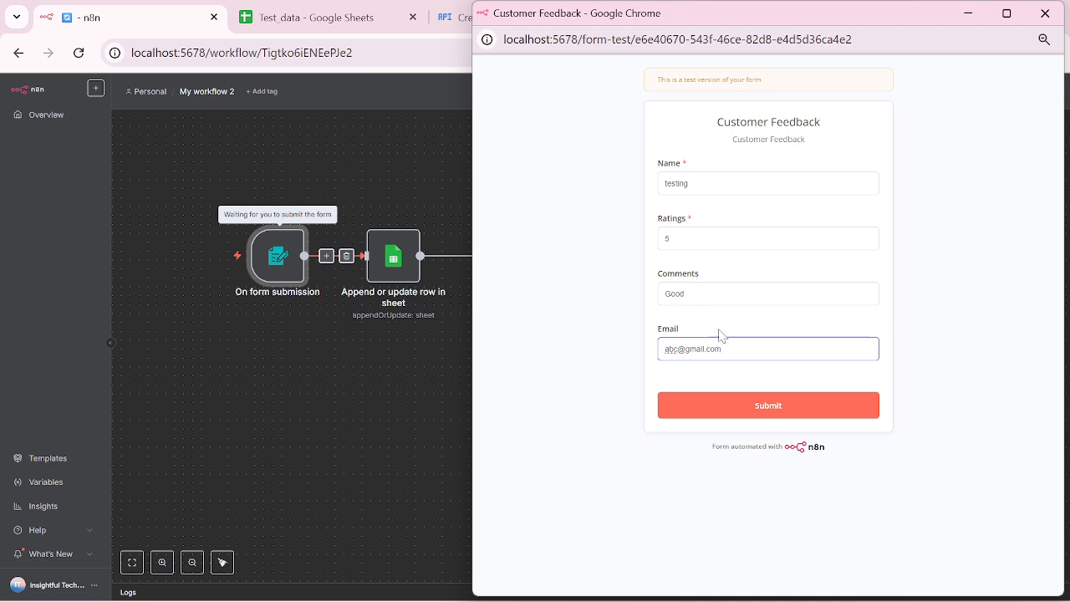
{"action": "left_click", "coordinate": [754, 408]}
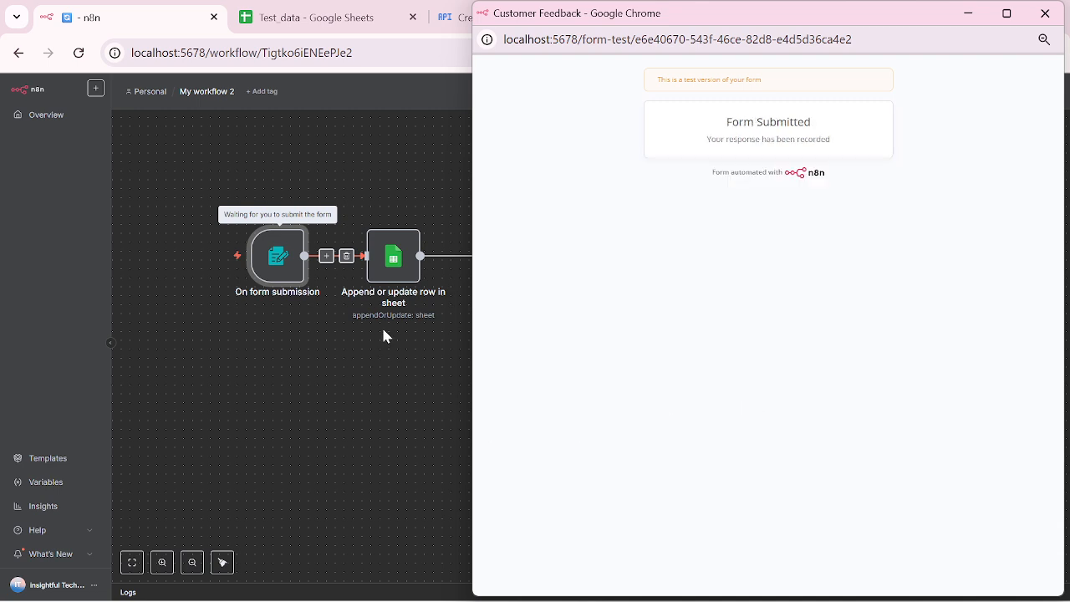
{"action": "left_click", "coordinate": [1043, 14]}
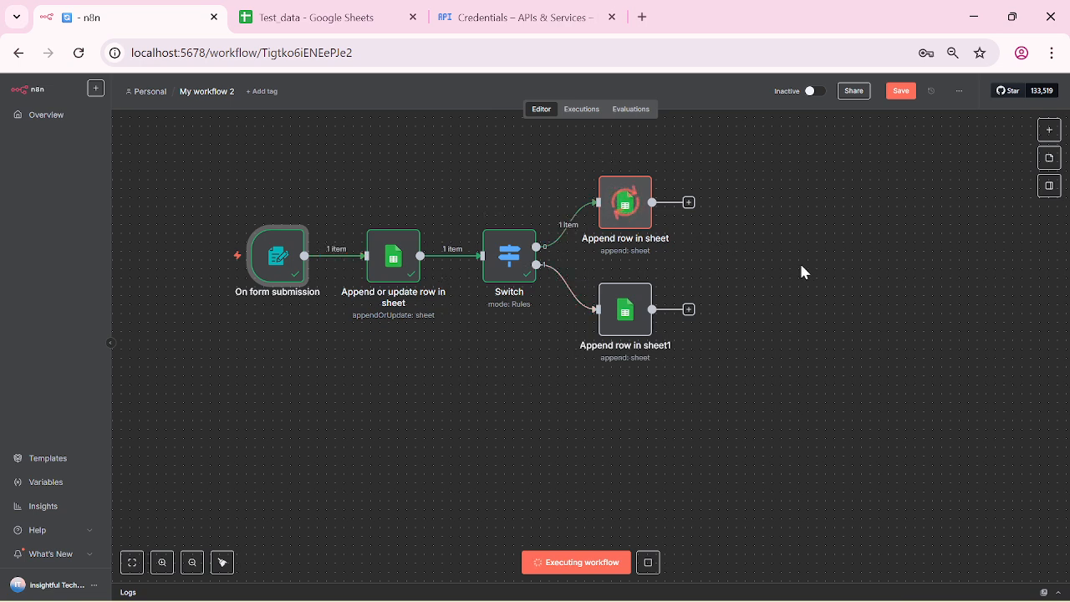
Step: Verify the rating-5 Good row in AllResponses and Positive, then return to n8n
{"action": "left_click", "coordinate": [338, 15]}
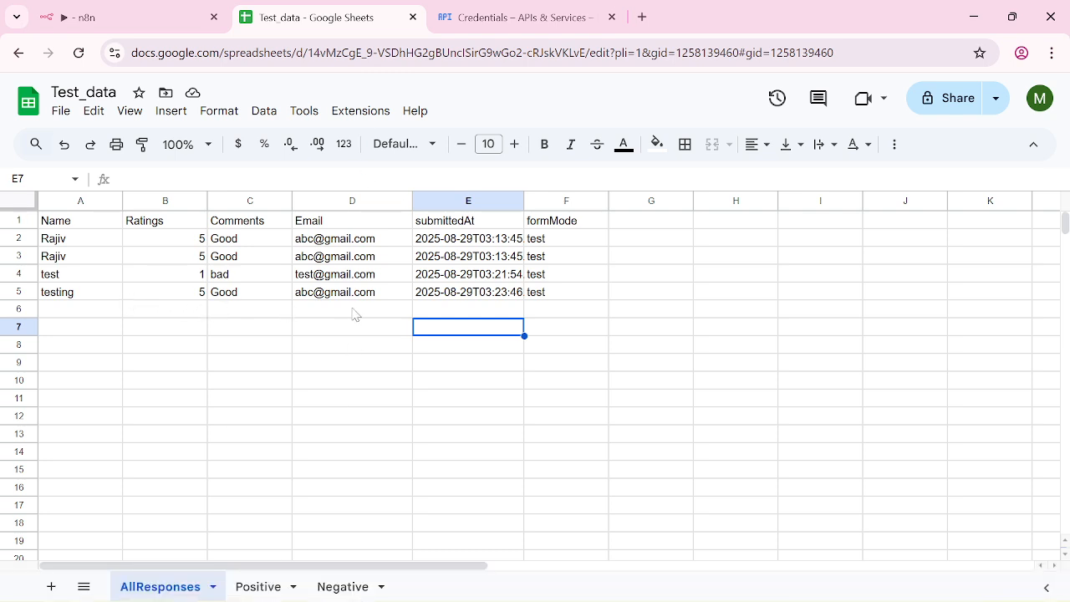
{"action": "left_click", "coordinate": [271, 586]}
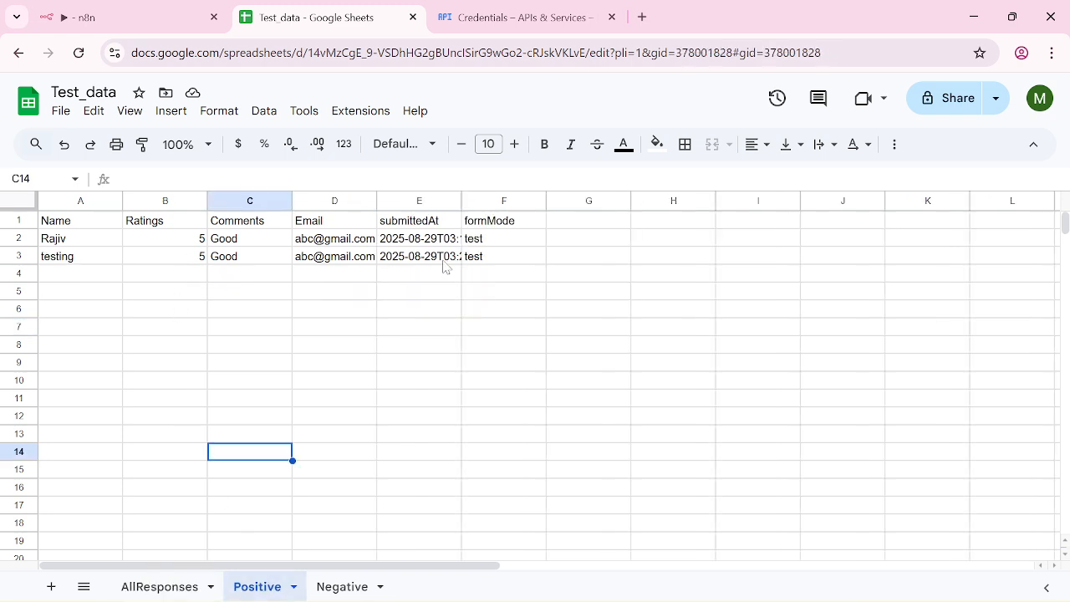
{"action": "left_click", "coordinate": [137, 24]}
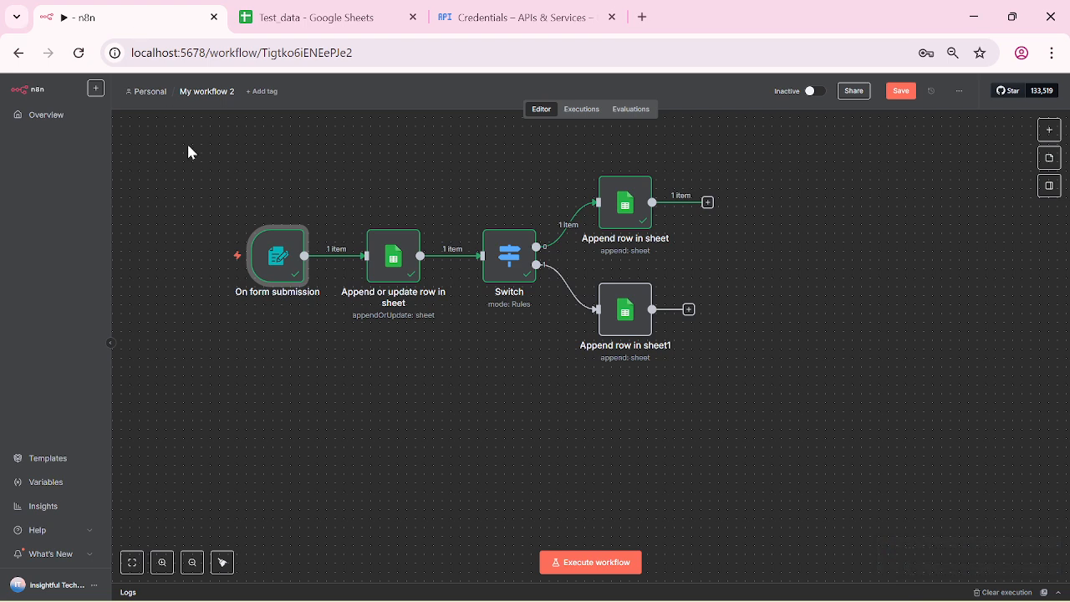
Step: Add a Schedule Trigger set to fire daily at 6pm and test-run it
{"action": "left_click", "coordinate": [1048, 129]}
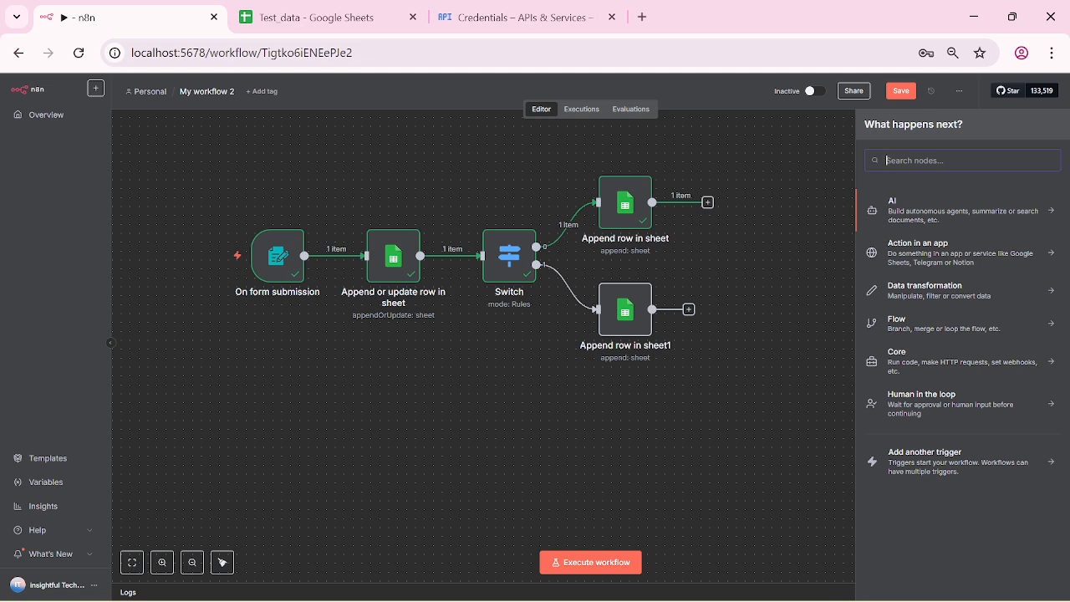
{"action": "type", "text": "Sch"}
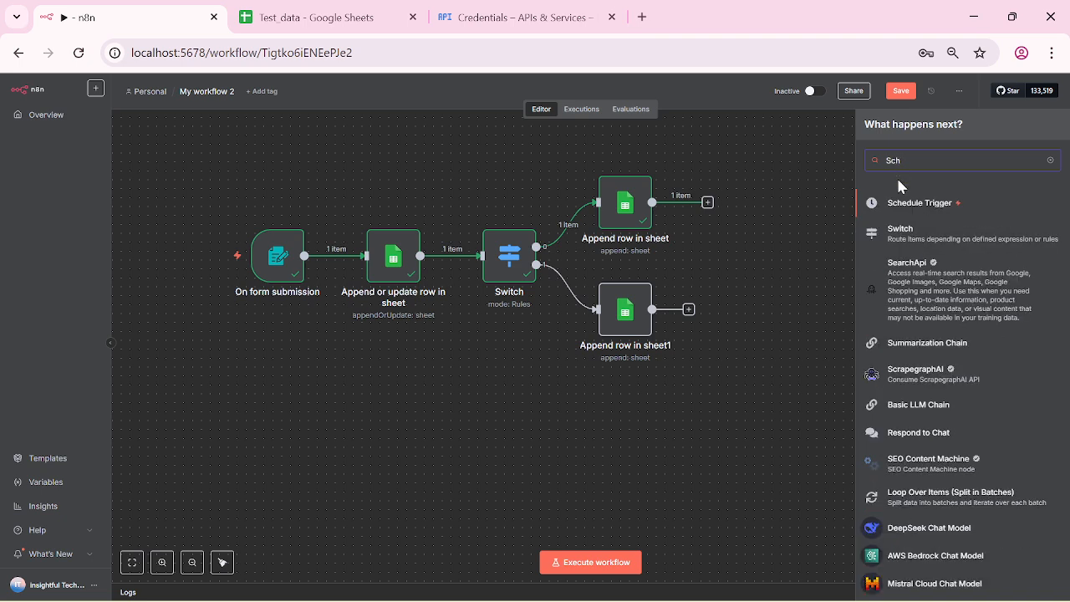
{"action": "left_click", "coordinate": [902, 202]}
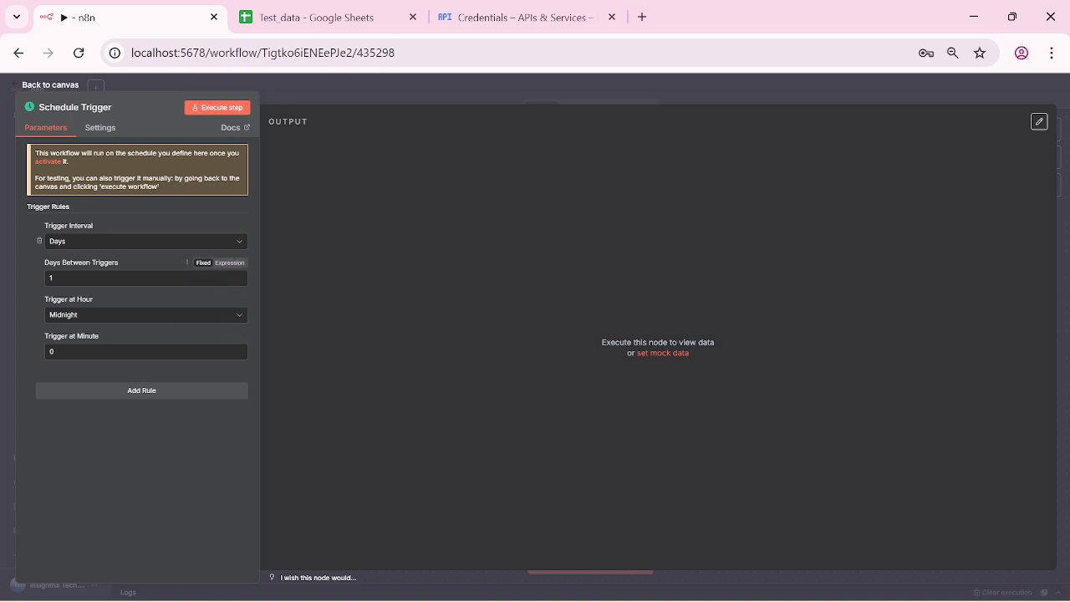
{"action": "left_click", "coordinate": [238, 319]}
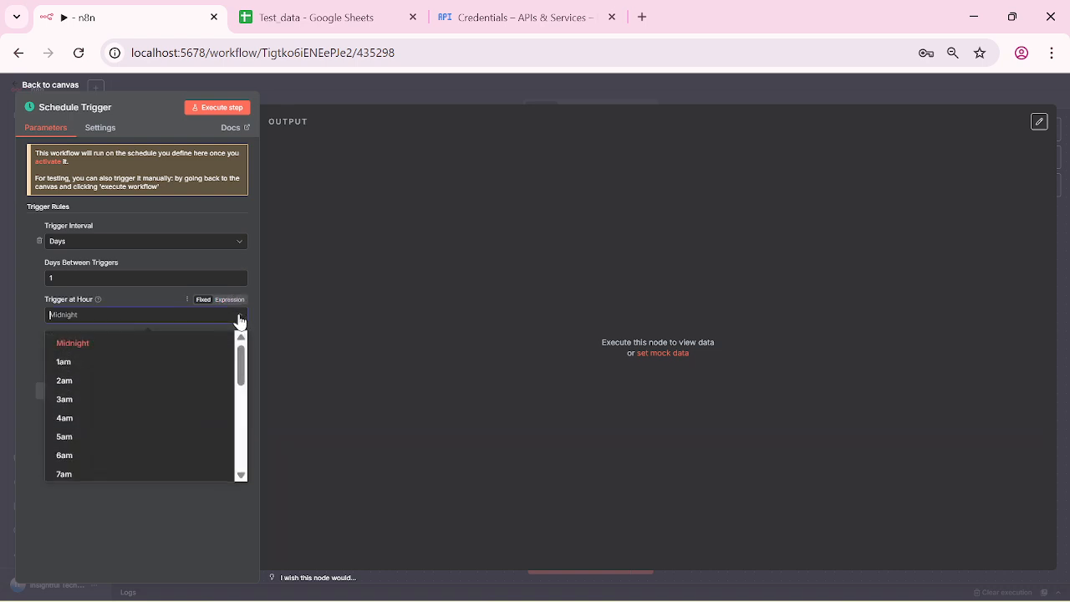
{"action": "left_click_drag", "start_coordinate": [241, 372], "coordinate": [239, 459]}
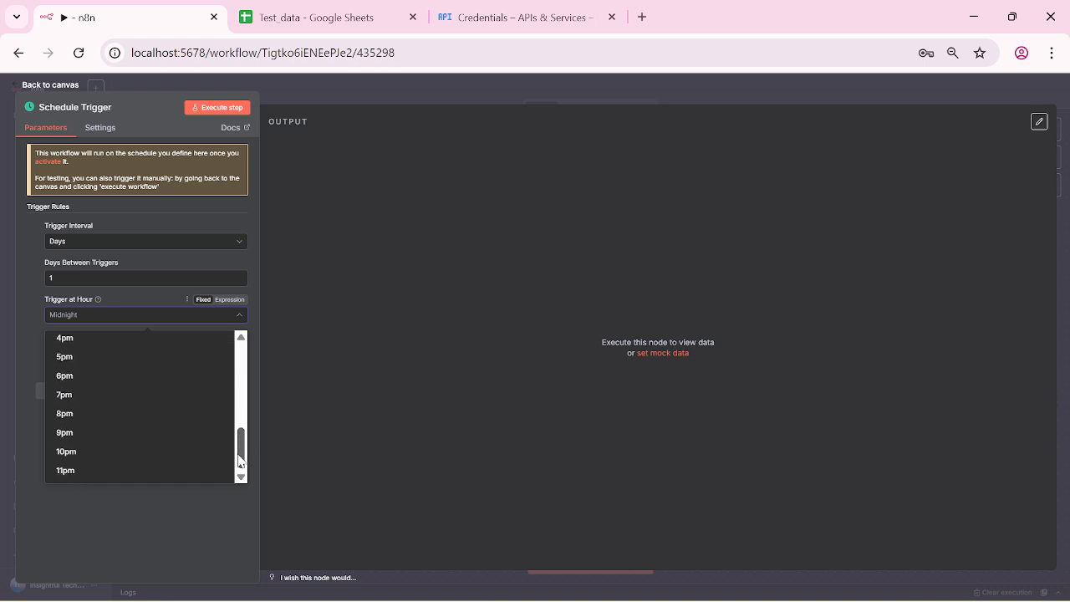
{"action": "left_click", "coordinate": [215, 377]}
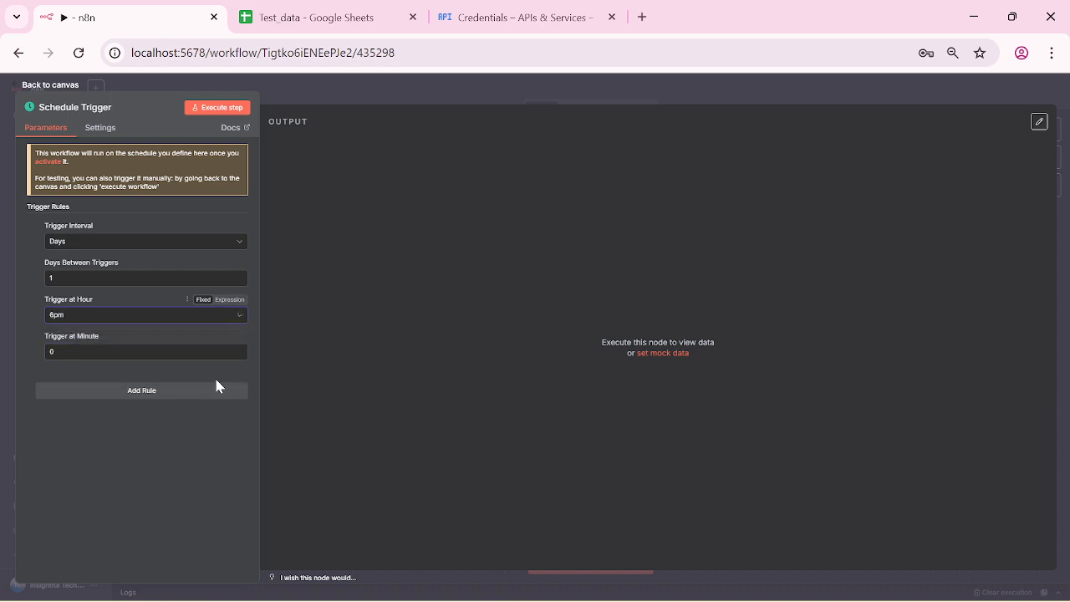
{"action": "left_click", "coordinate": [240, 112]}
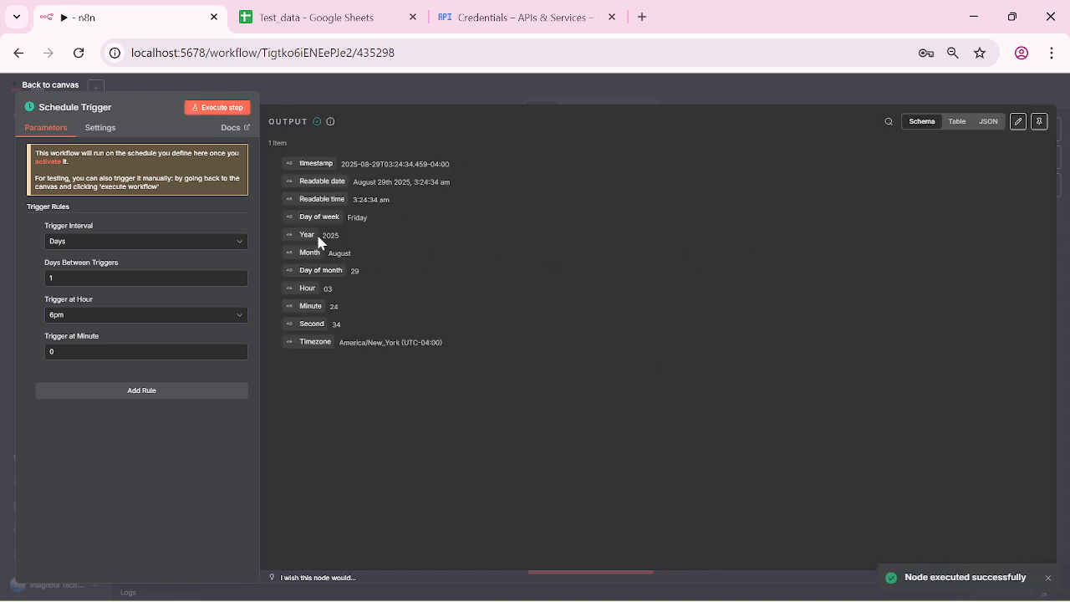
{"action": "left_click", "coordinate": [18, 93]}
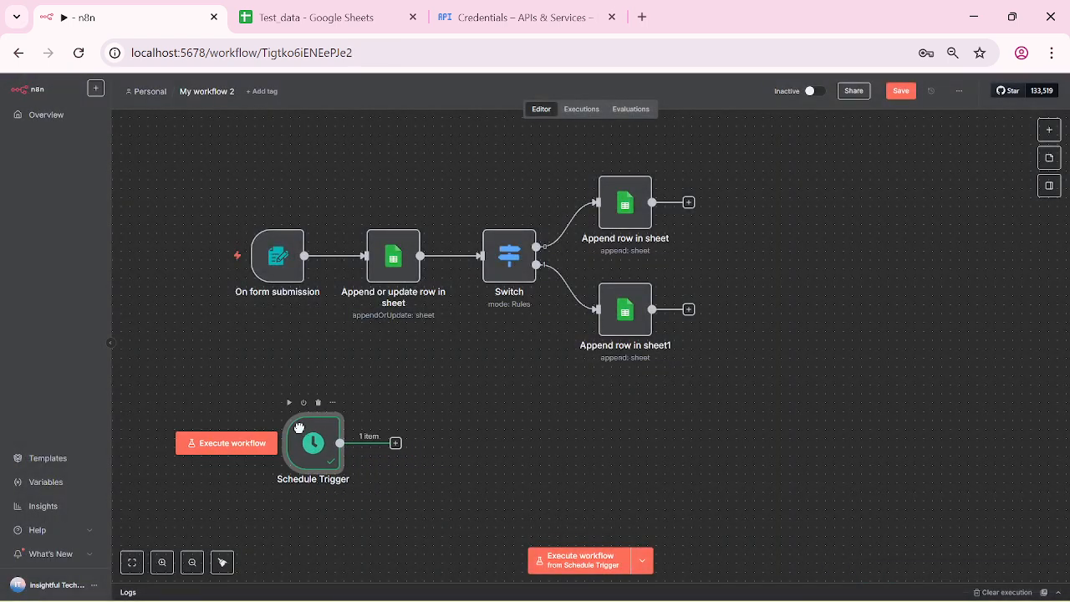
Step: Add a Google Sheets append-or-update row step after the Schedule Trigger
{"action": "left_click_drag", "start_coordinate": [300, 429], "coordinate": [255, 420]}
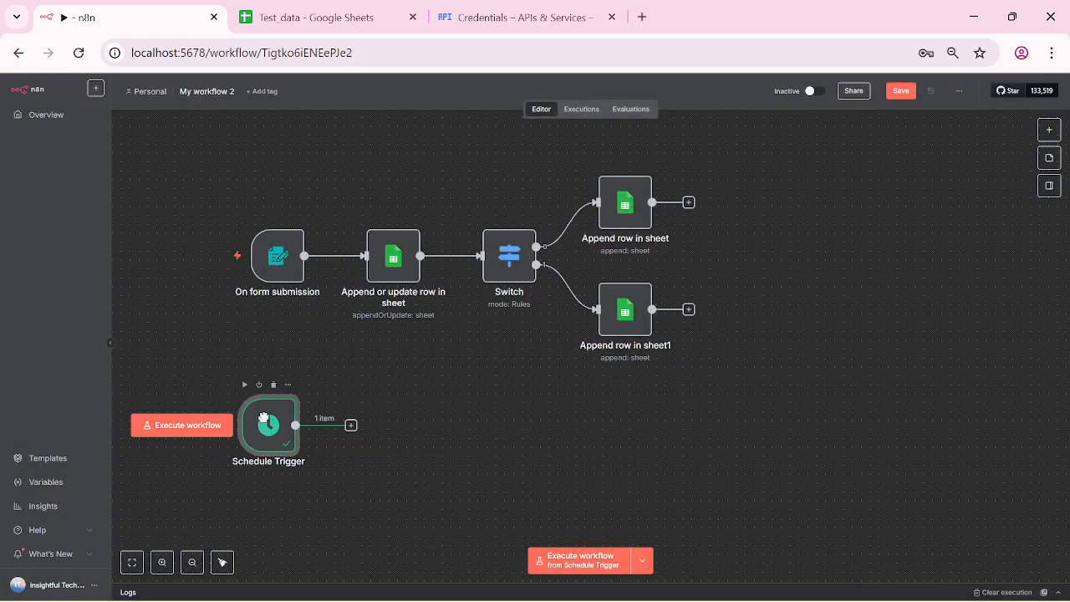
{"action": "left_click", "coordinate": [351, 436]}
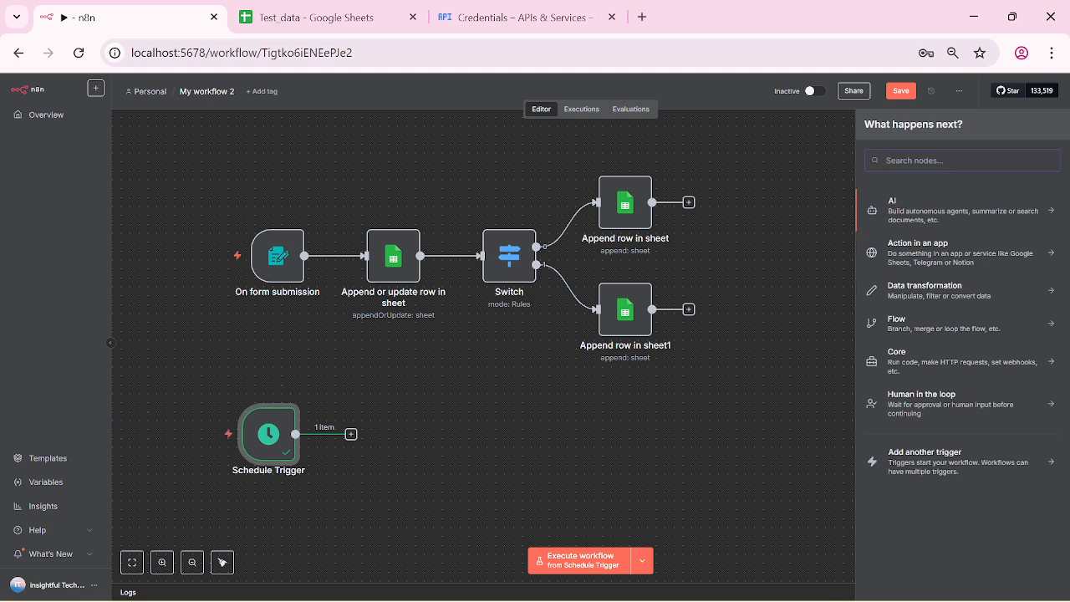
{"action": "type", "text": "goo"}
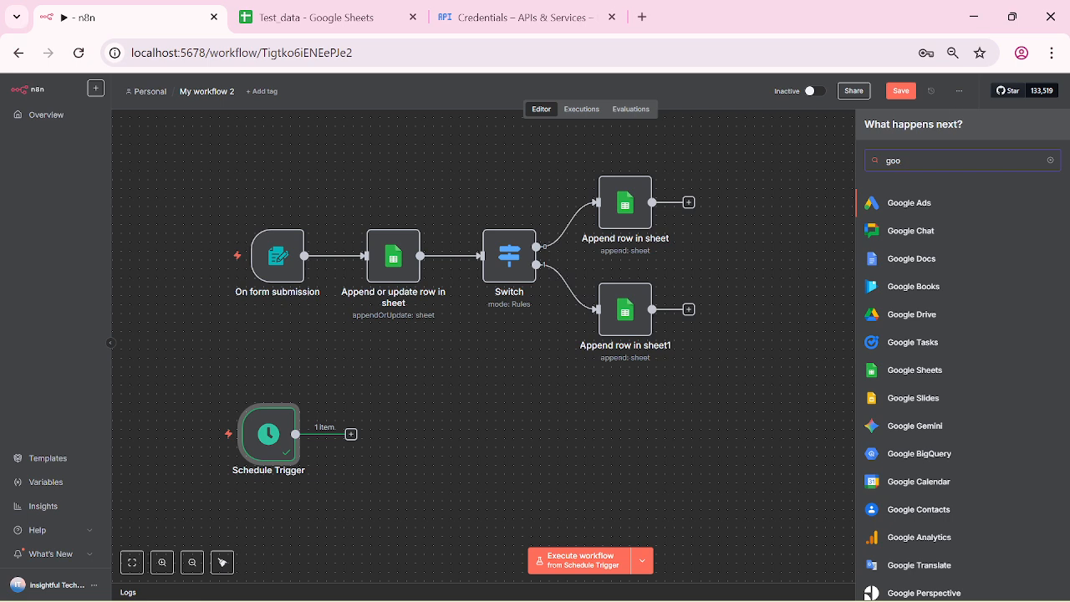
{"action": "left_click", "coordinate": [933, 376]}
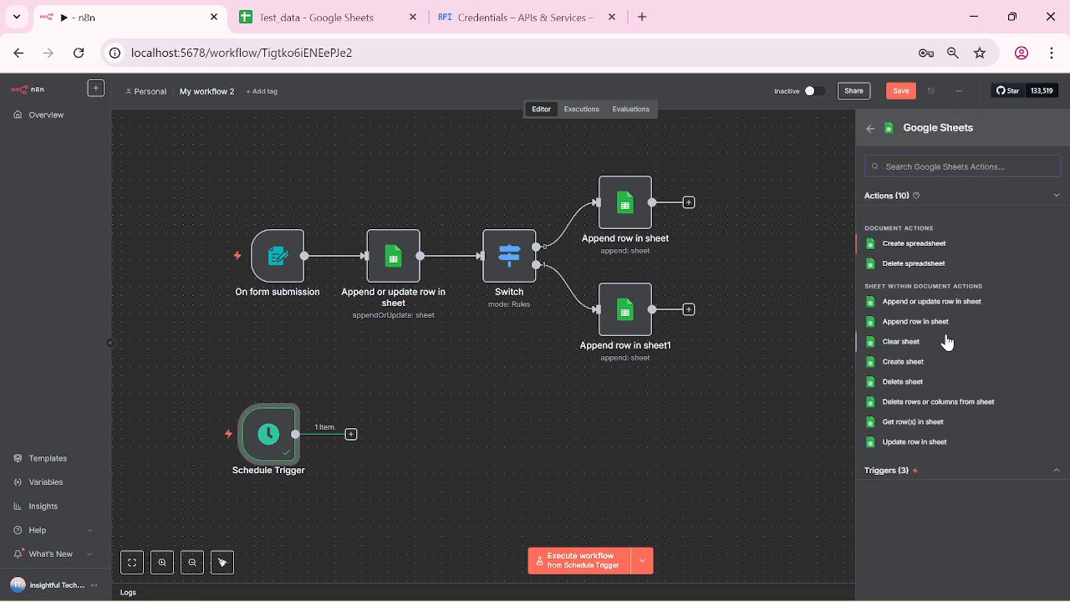
{"action": "left_click", "coordinate": [970, 301]}
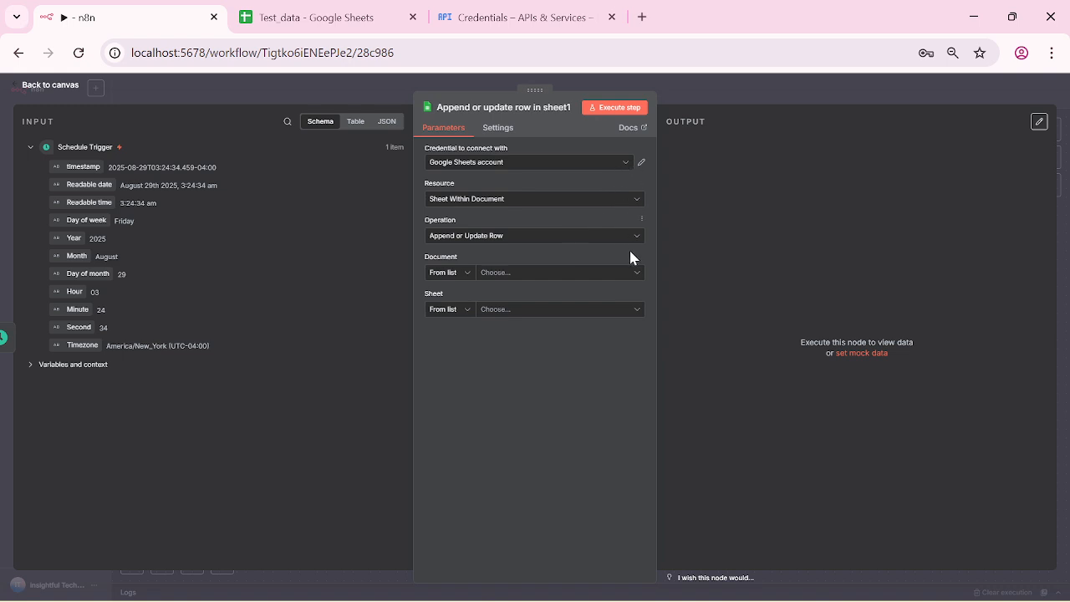
Step: Set the step's Document by URL using the AllResponses sheet's address
{"action": "left_click", "coordinate": [465, 273]}
{"action": "left_click", "coordinate": [450, 320]}
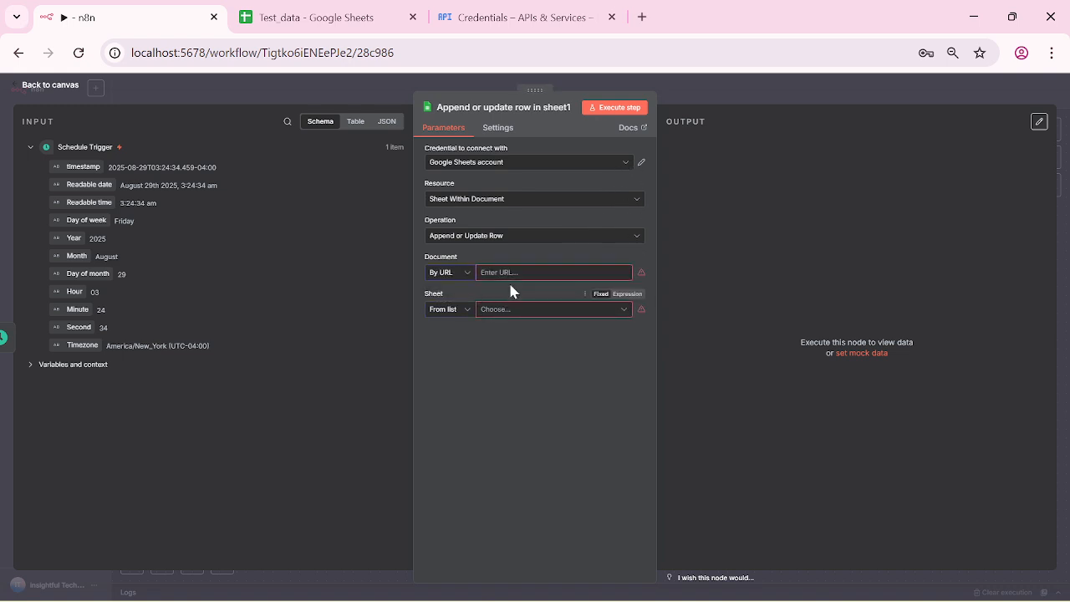
{"action": "left_click", "coordinate": [326, 17]}
{"action": "left_click", "coordinate": [425, 53]}
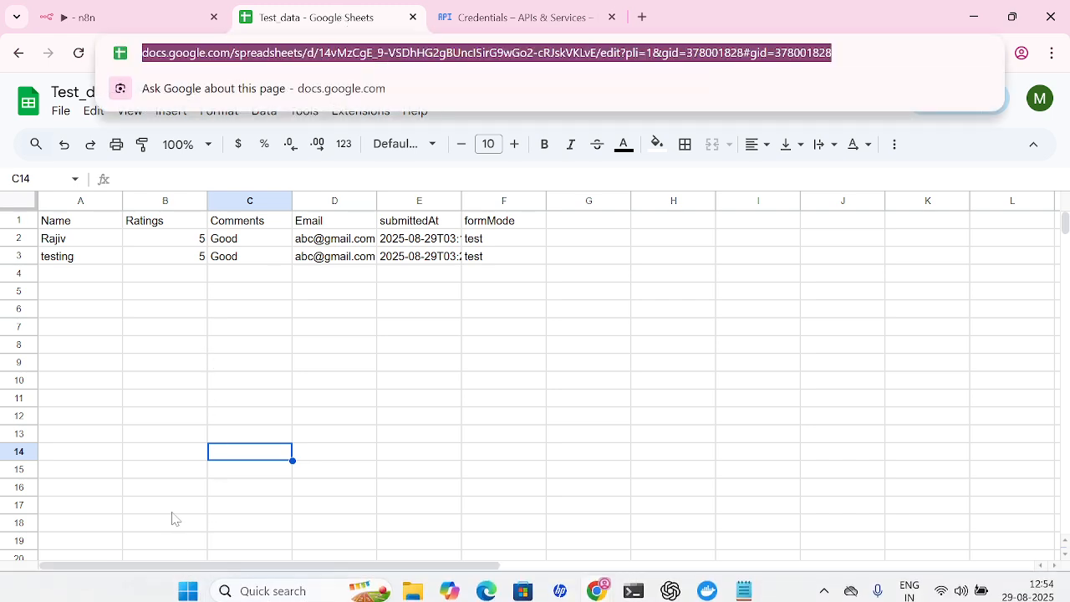
{"action": "left_click", "coordinate": [165, 589]}
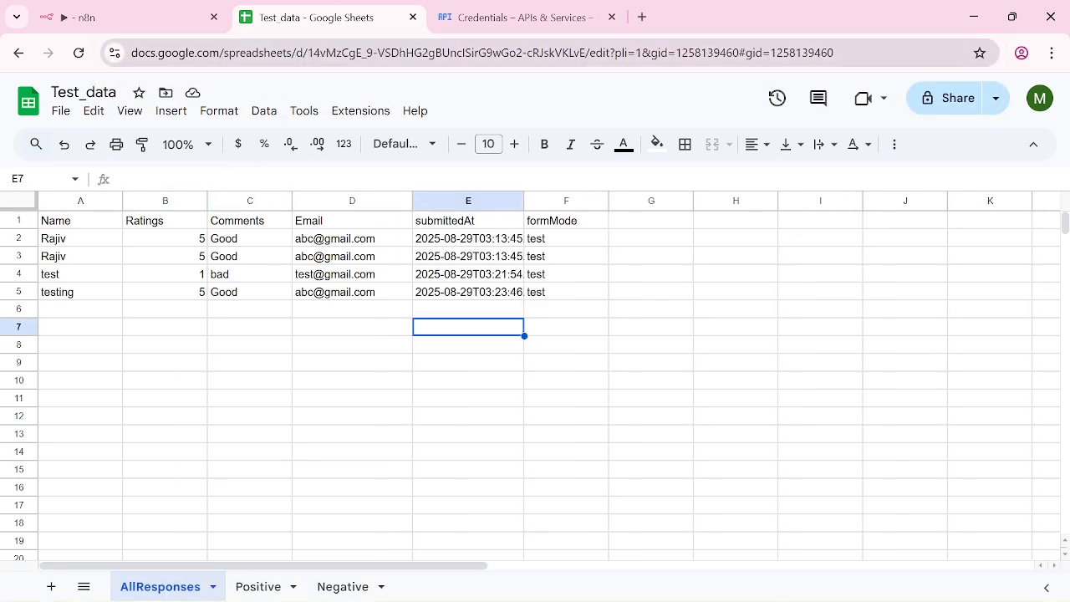
{"action": "left_click", "coordinate": [396, 55]}
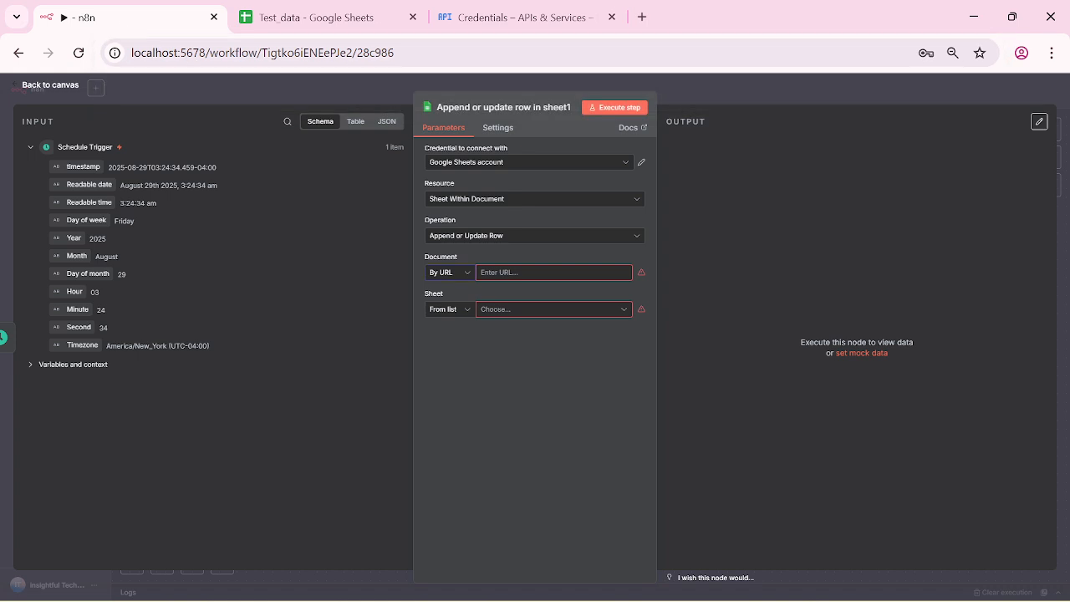
{"action": "left_click", "coordinate": [109, 17]}
{"action": "left_click", "coordinate": [535, 273]}
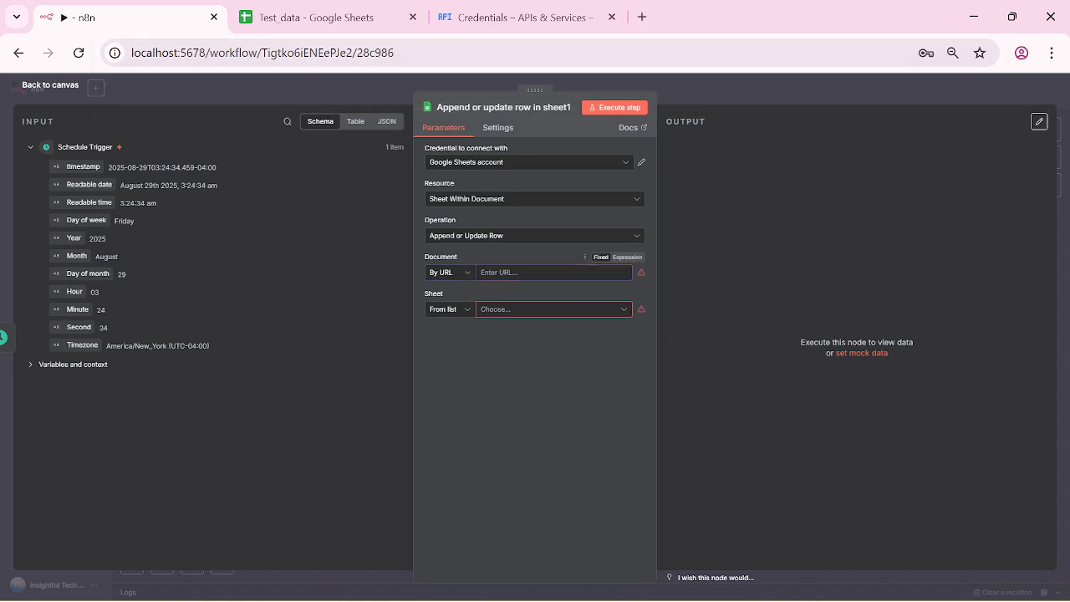
{"action": "key", "text": "ctrl+v"}
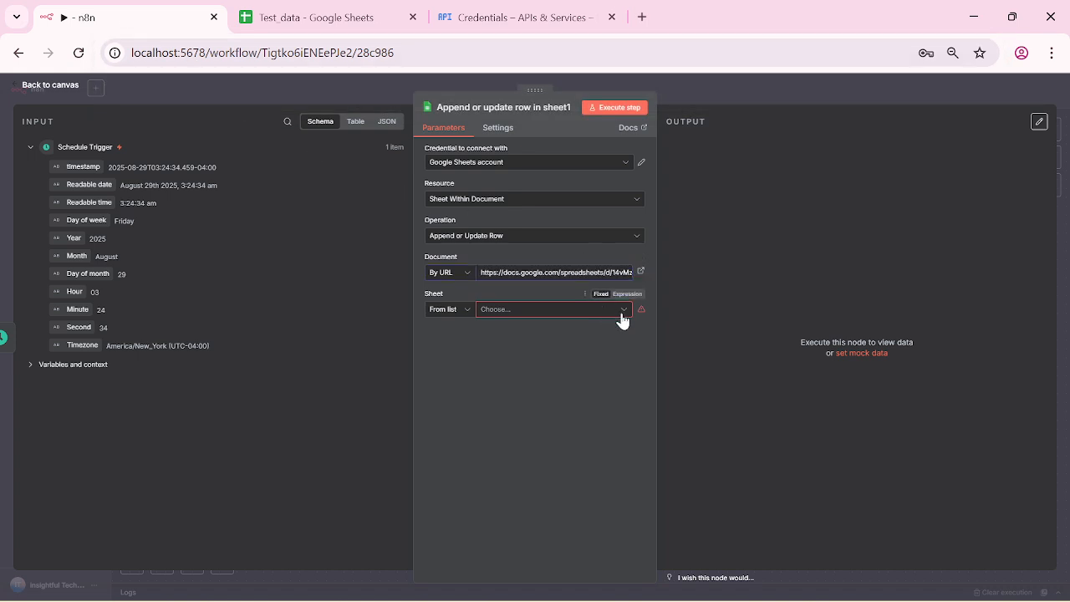
Step: Choose the AllResponses sheet with automatic column mapping, then delete the node
{"action": "left_click", "coordinate": [622, 310]}
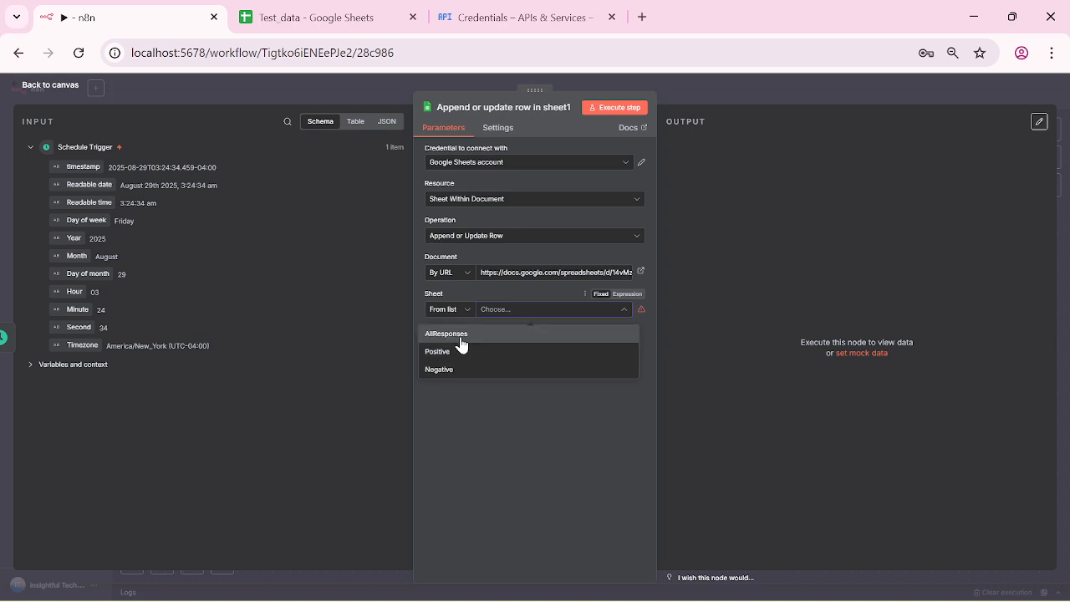
{"action": "left_click", "coordinate": [460, 338]}
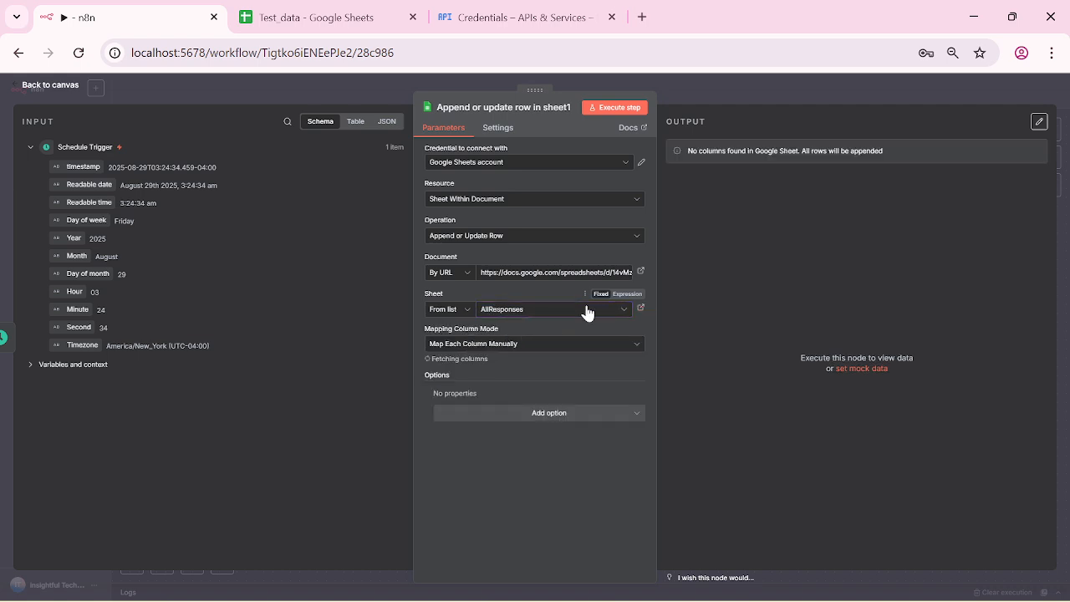
{"action": "left_click", "coordinate": [624, 357]}
{"action": "left_click", "coordinate": [494, 407]}
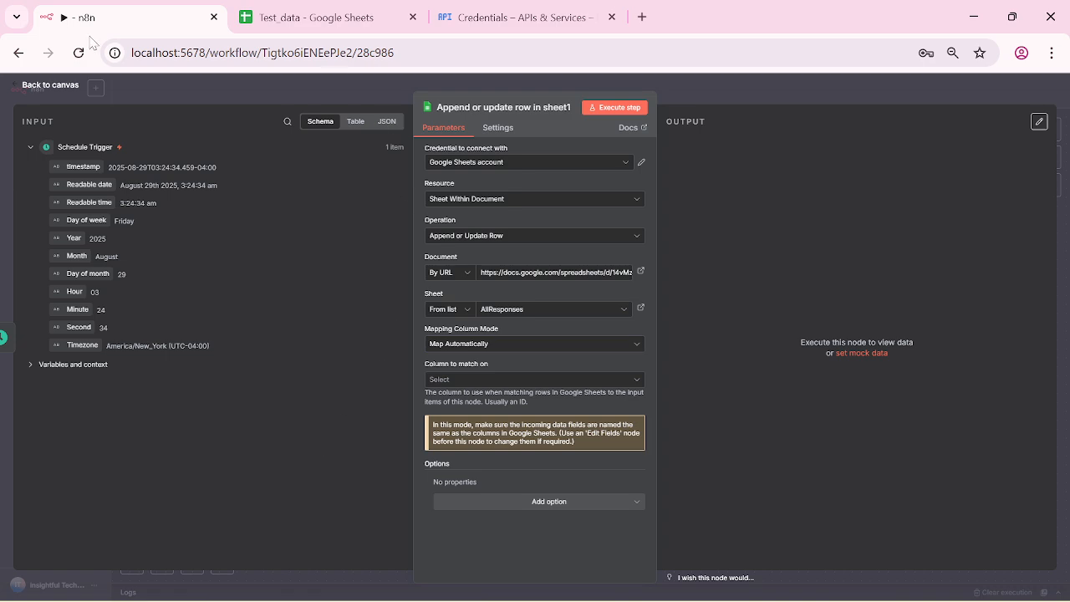
{"action": "left_click", "coordinate": [14, 89]}
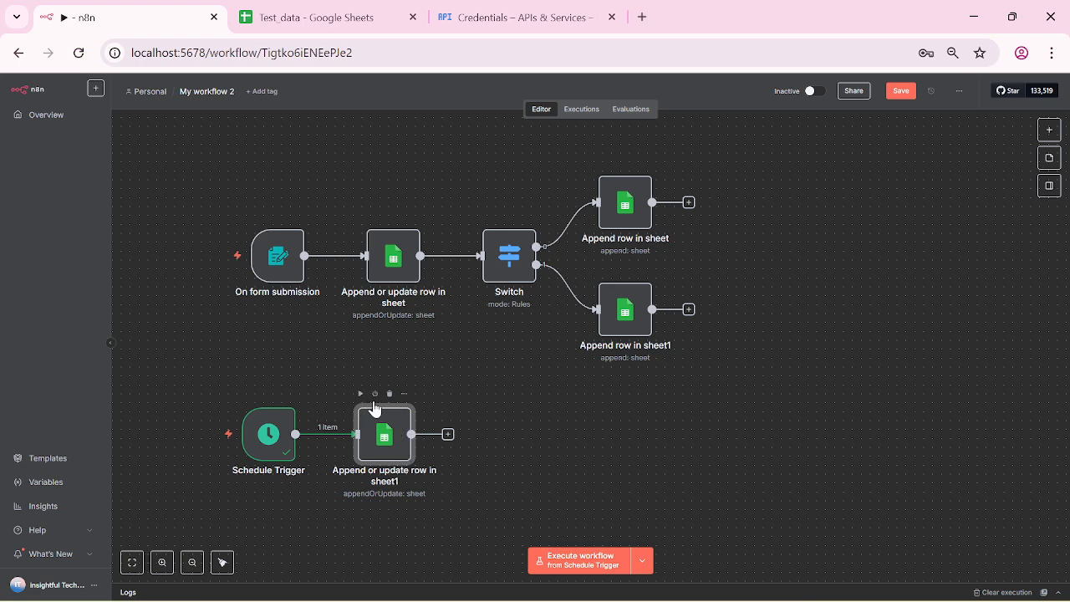
{"action": "left_click", "coordinate": [388, 393]}
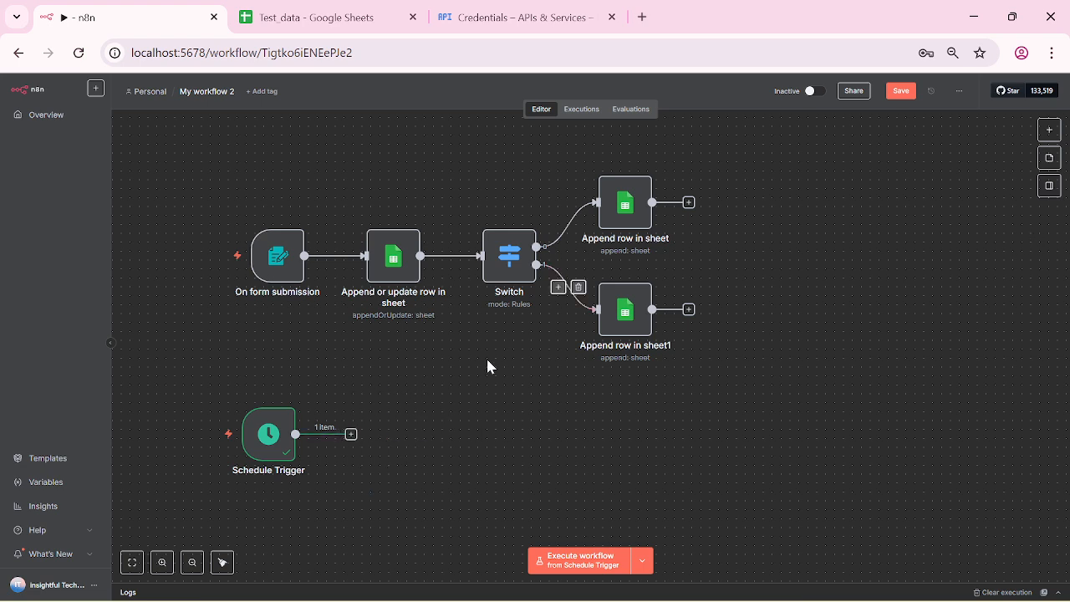
Step: Add a Google Sheets 'Get row(s) in sheet' step after the Schedule Trigger
{"action": "left_click", "coordinate": [351, 434]}
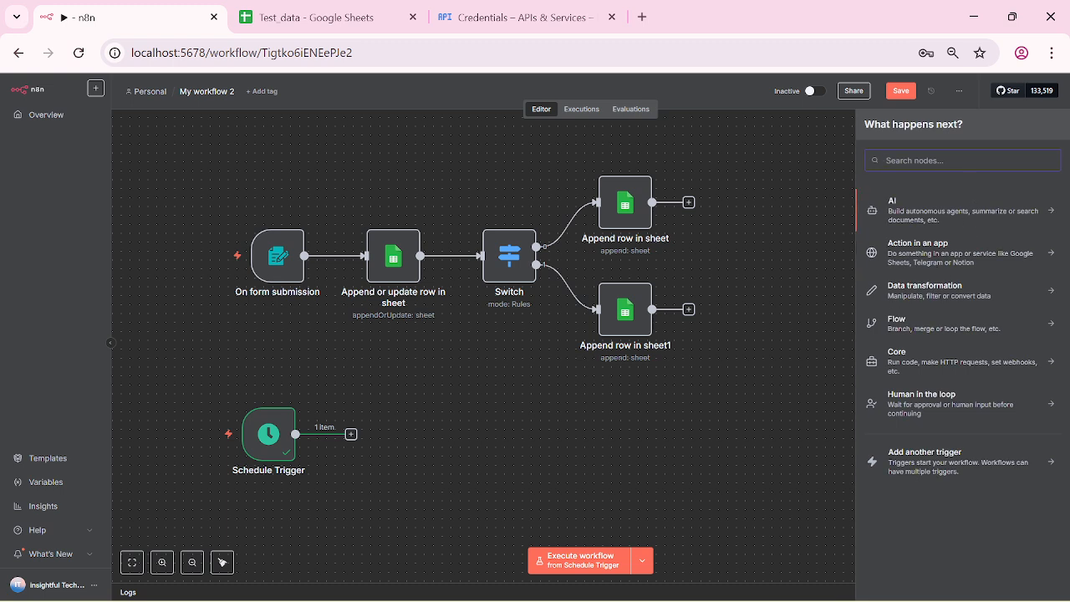
{"action": "type", "text": "goo"}
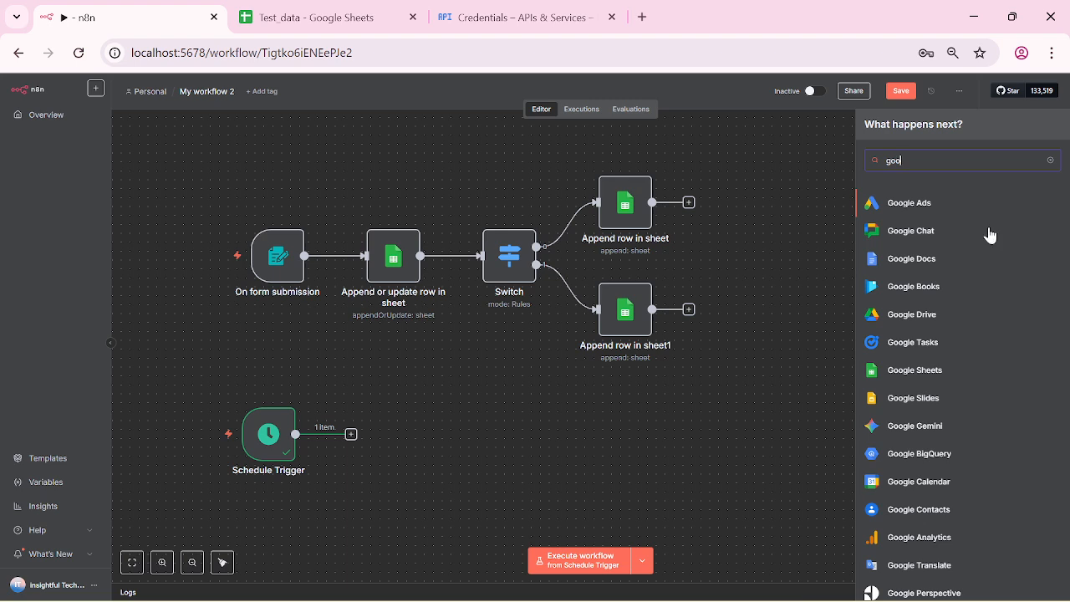
{"action": "left_click", "coordinate": [923, 374]}
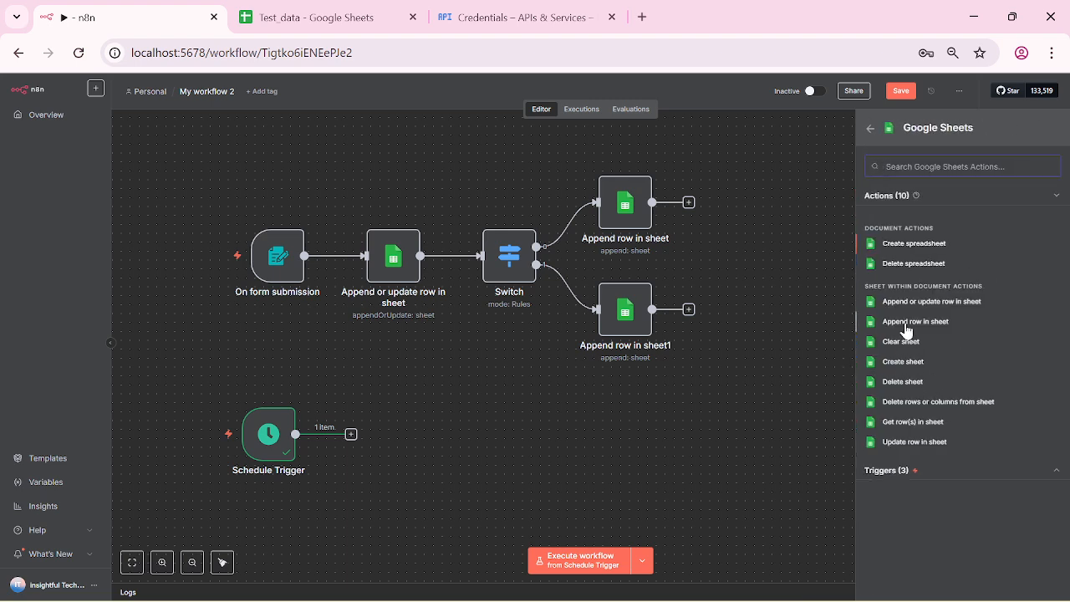
{"action": "left_click", "coordinate": [913, 422]}
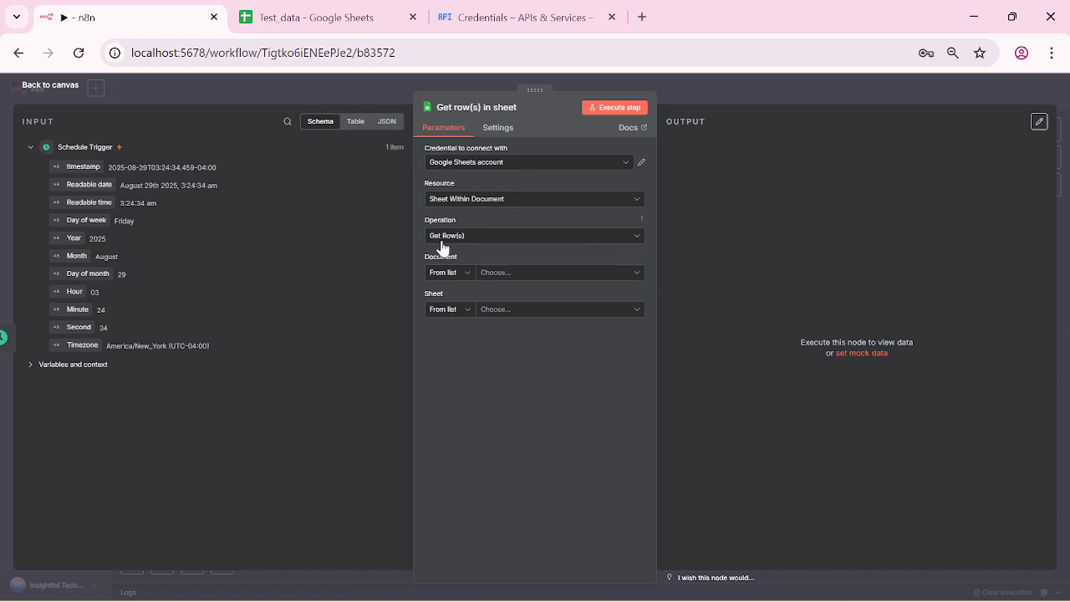
Step: Point it at the spreadsheet by pasted URL and the AllResponses sheet, then run it to fetch 4 rows
{"action": "left_click", "coordinate": [634, 274]}
{"action": "left_click", "coordinate": [466, 273]}
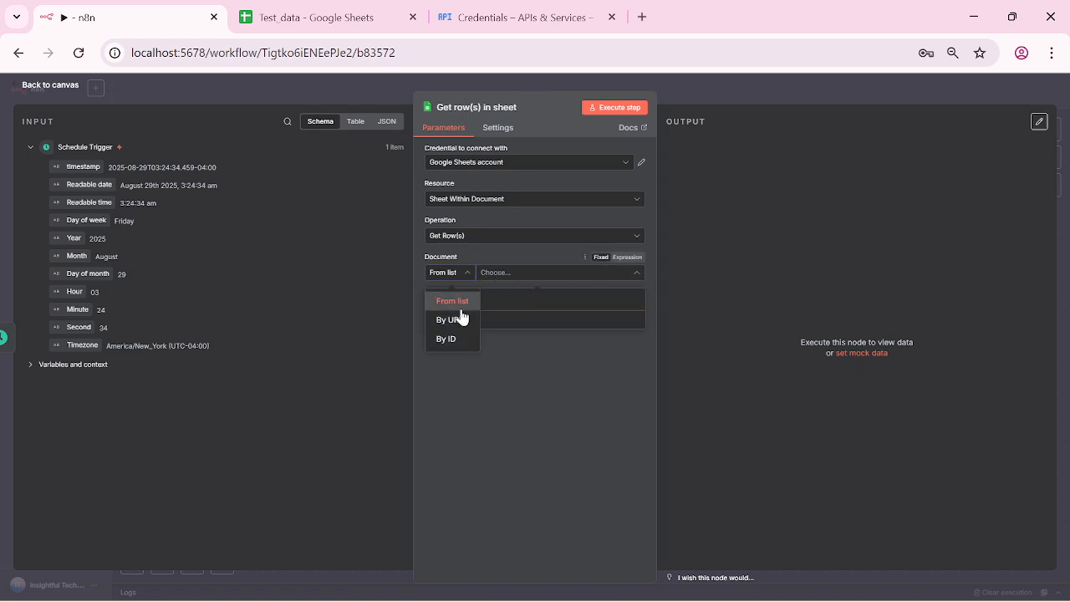
{"action": "left_click", "coordinate": [460, 318]}
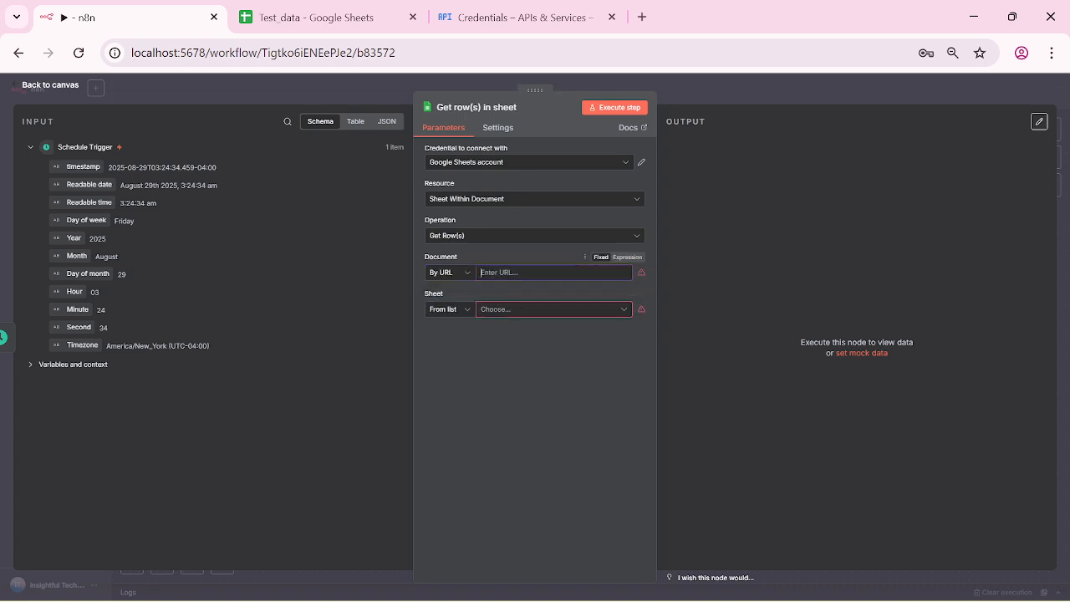
{"action": "key", "text": "ctrl+v"}
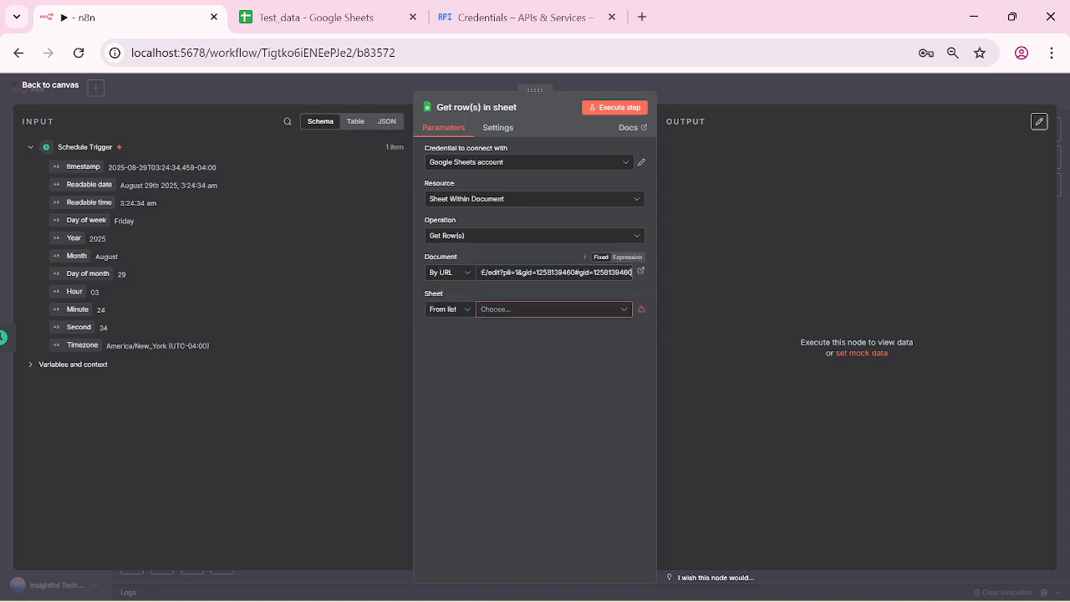
{"action": "left_click", "coordinate": [629, 308]}
{"action": "left_click", "coordinate": [460, 334]}
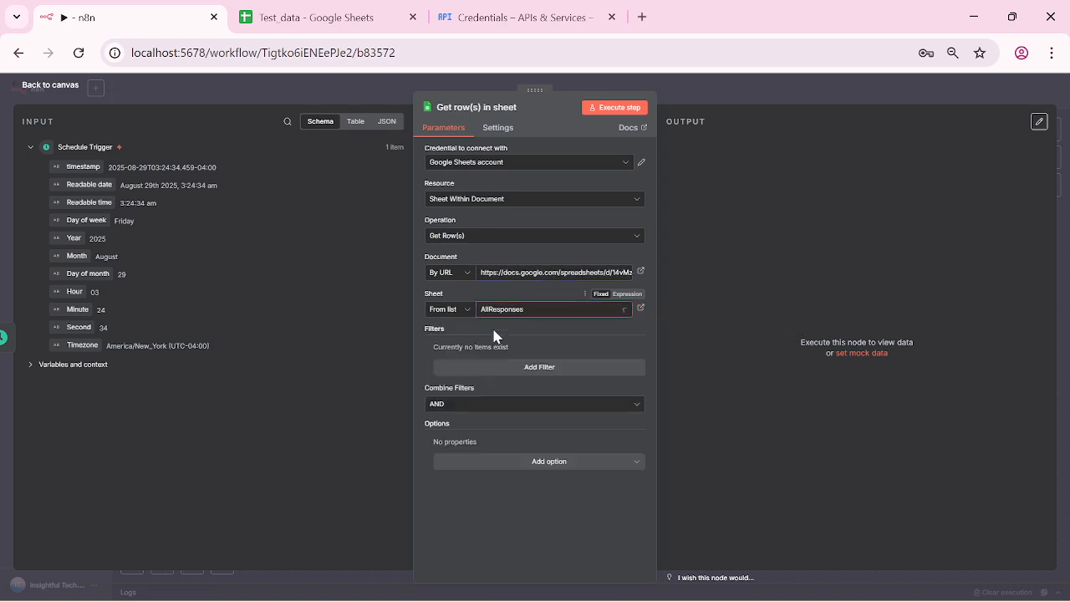
{"action": "left_click", "coordinate": [633, 114]}
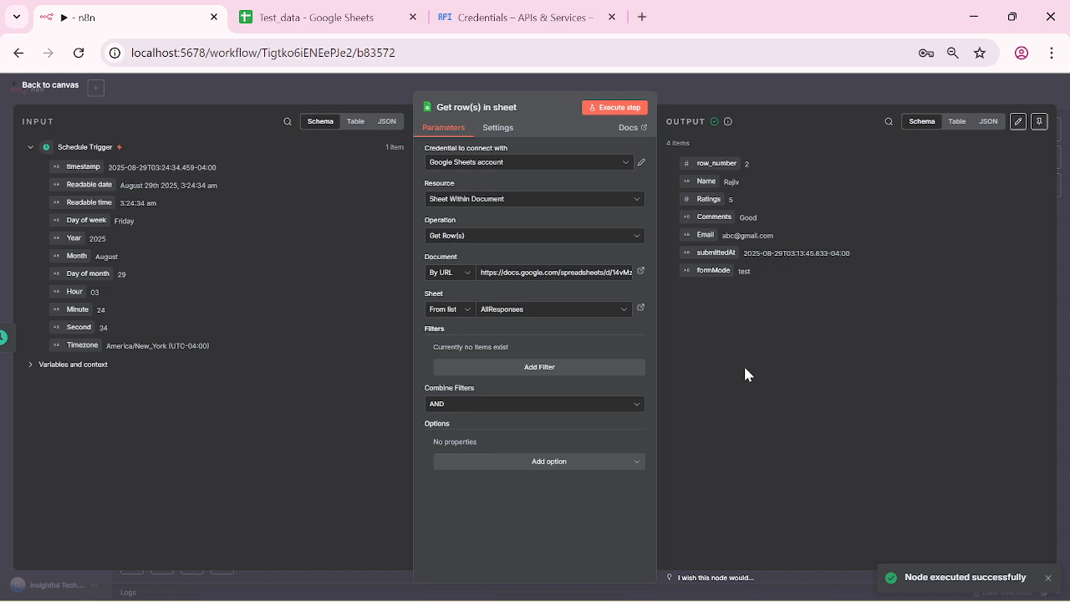
{"action": "left_click", "coordinate": [14, 88]}
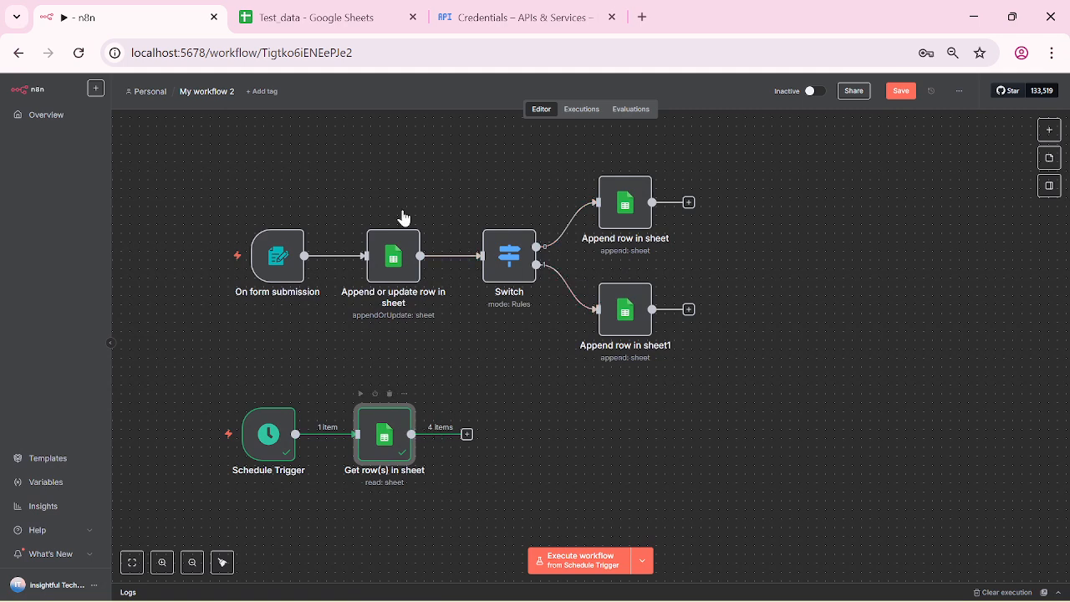
Step: After checking the Test_data spreadsheet, search 'date' for the node following Get row(s) in sheet
{"action": "left_click", "coordinate": [302, 16]}
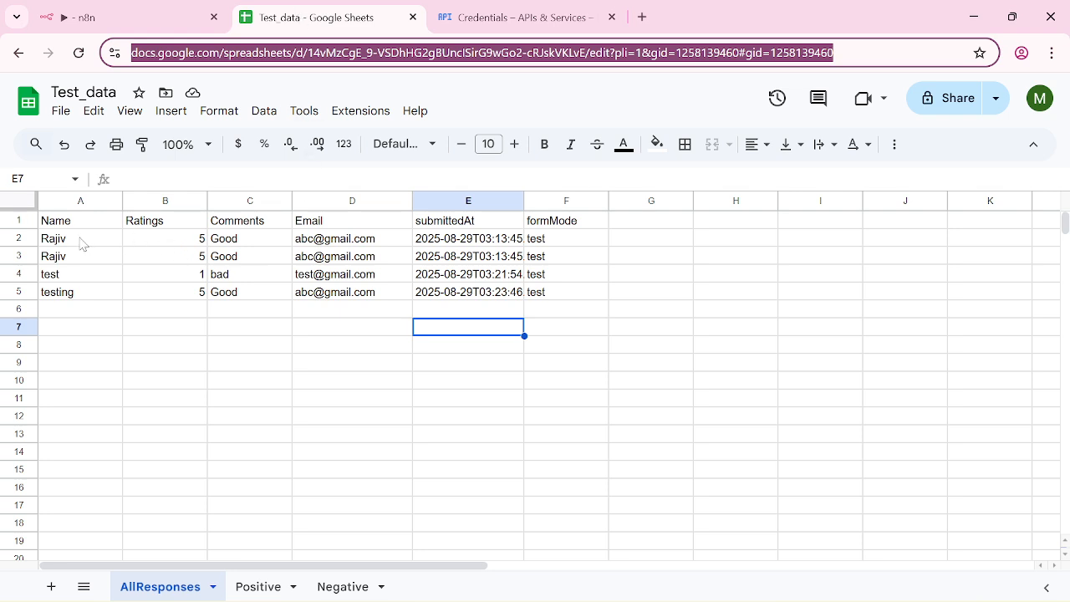
{"action": "left_click", "coordinate": [94, 20]}
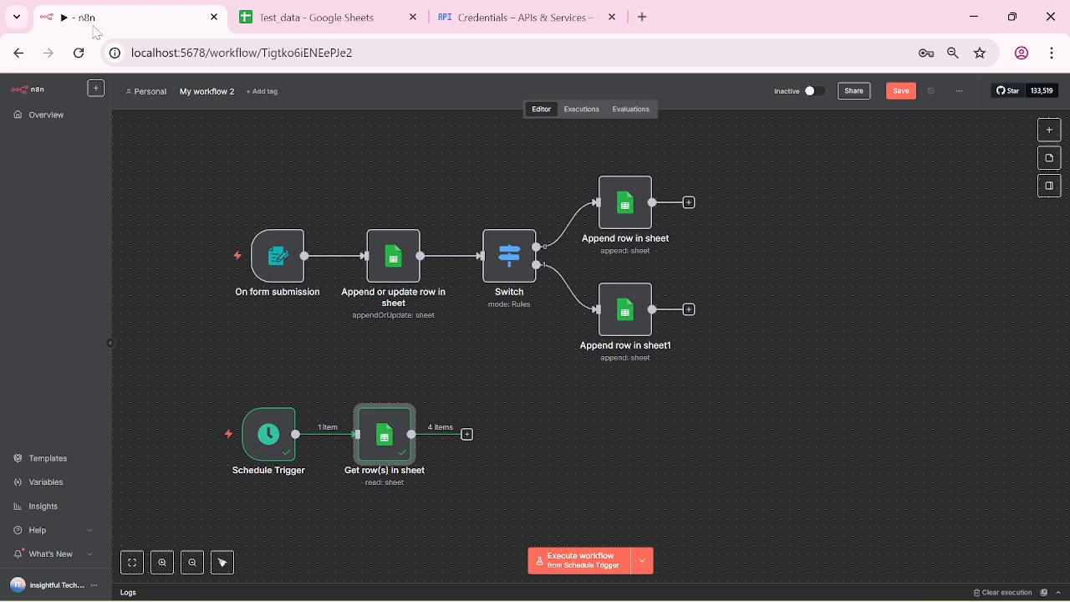
{"action": "left_click", "coordinate": [513, 453]}
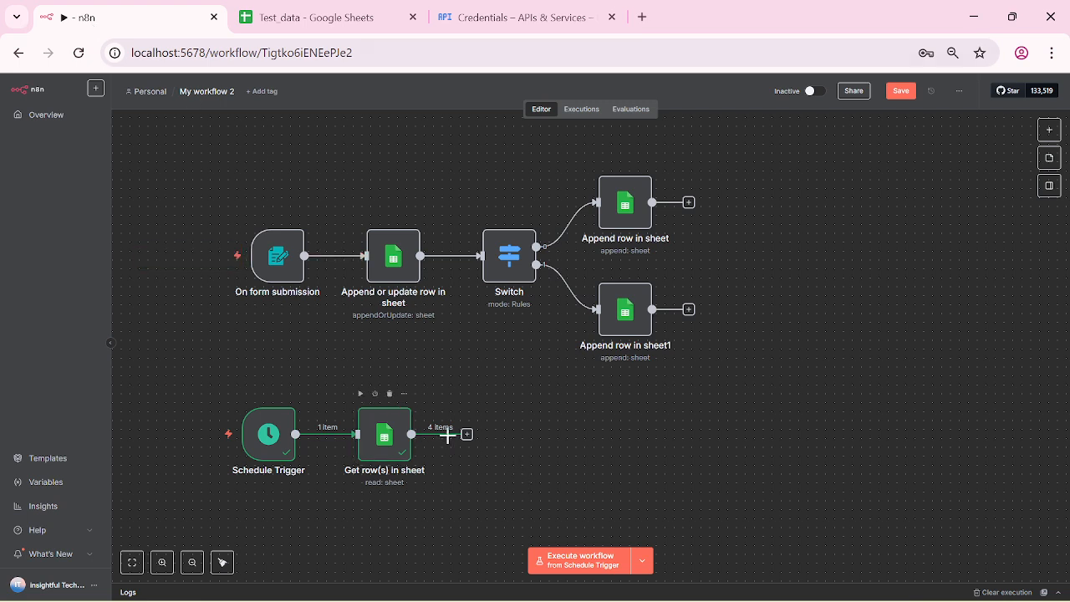
{"action": "left_click", "coordinate": [466, 434]}
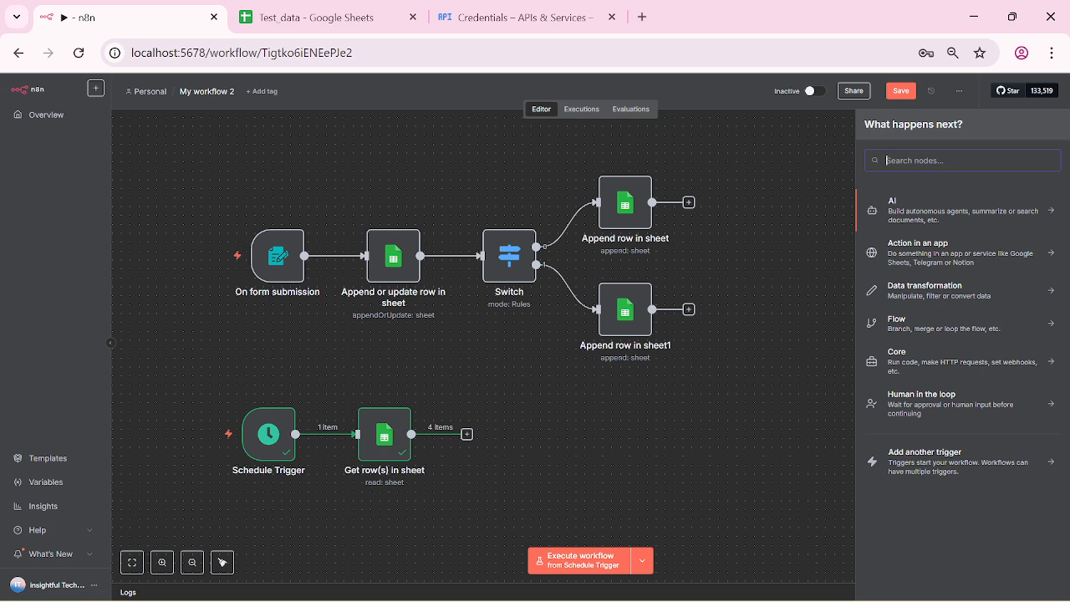
{"action": "type", "text": "date"}
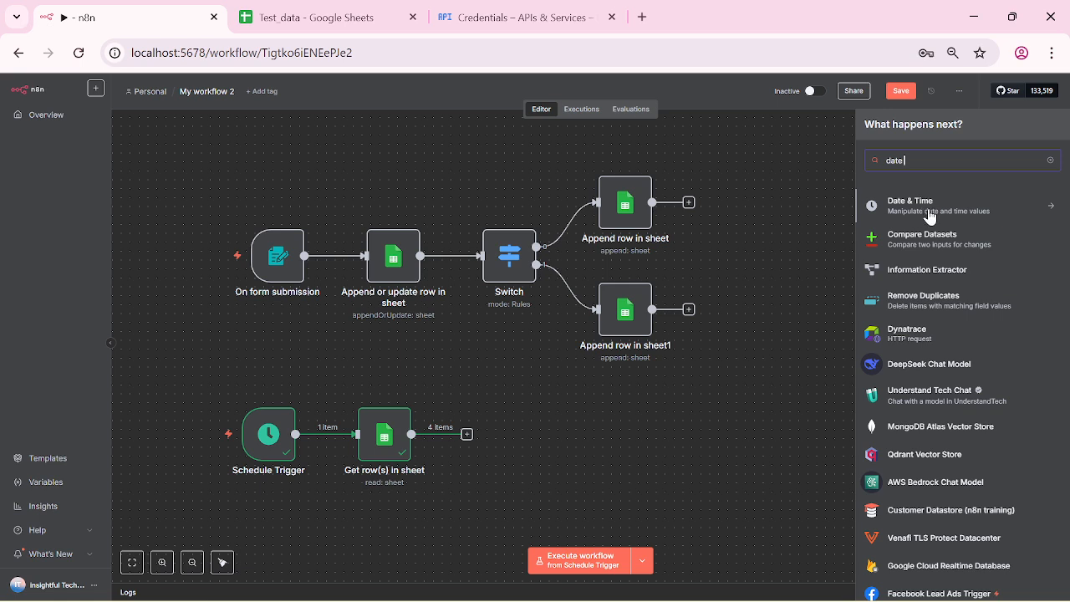
Step: Add a Date & Time node with the 'Format a Date' action after Get row(s) in sheet
{"action": "scroll", "coordinate": [927, 214], "scroll_direction": "down", "scroll_amount": 2}
{"action": "scroll", "coordinate": [922, 213], "scroll_direction": "up", "scroll_amount": 2}
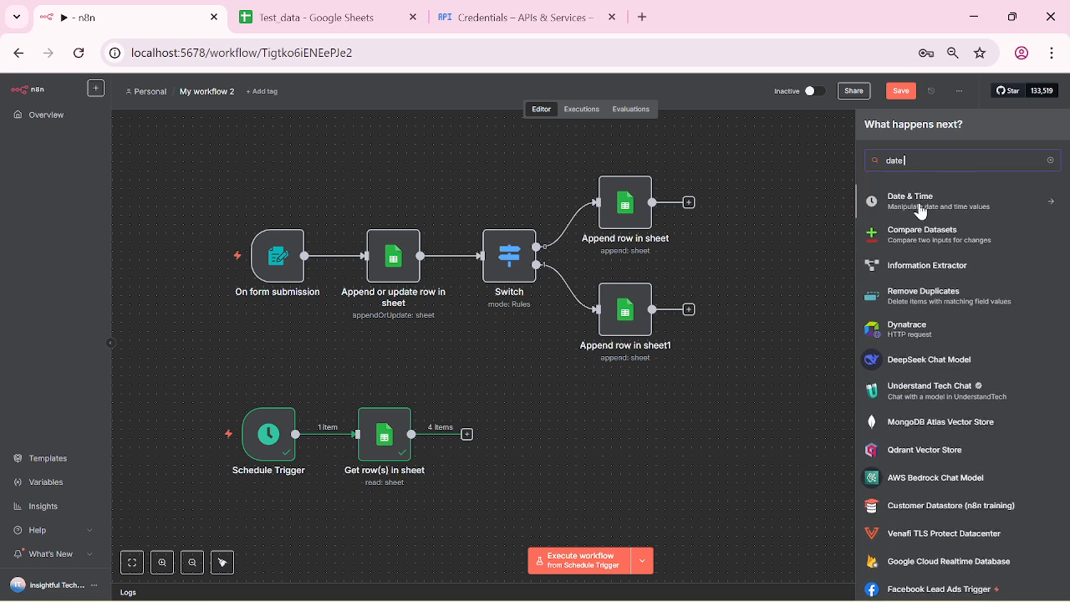
{"action": "left_click", "coordinate": [918, 204]}
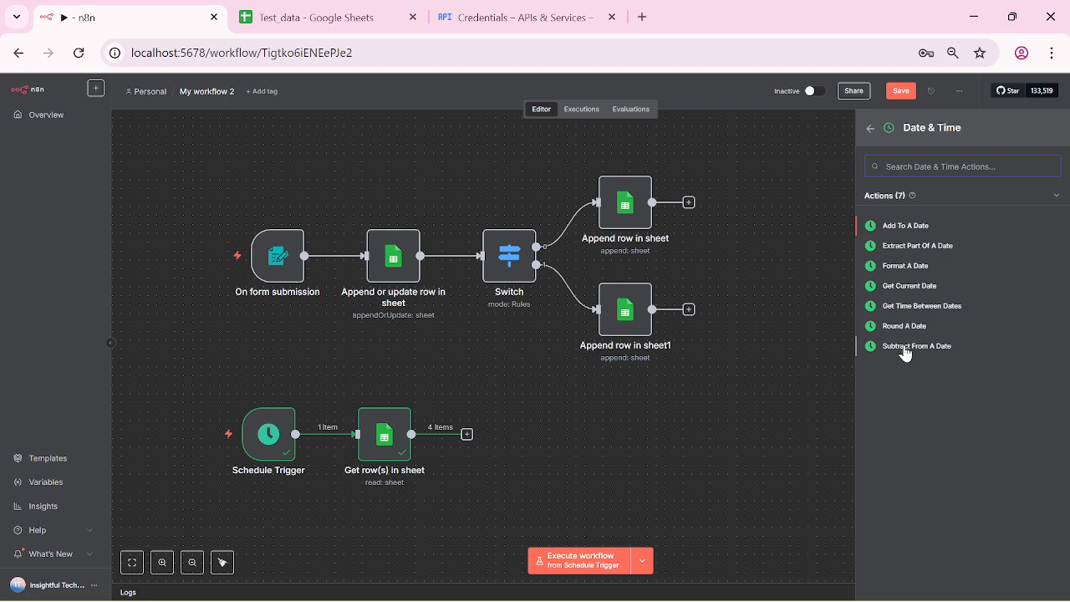
{"action": "left_click", "coordinate": [903, 265]}
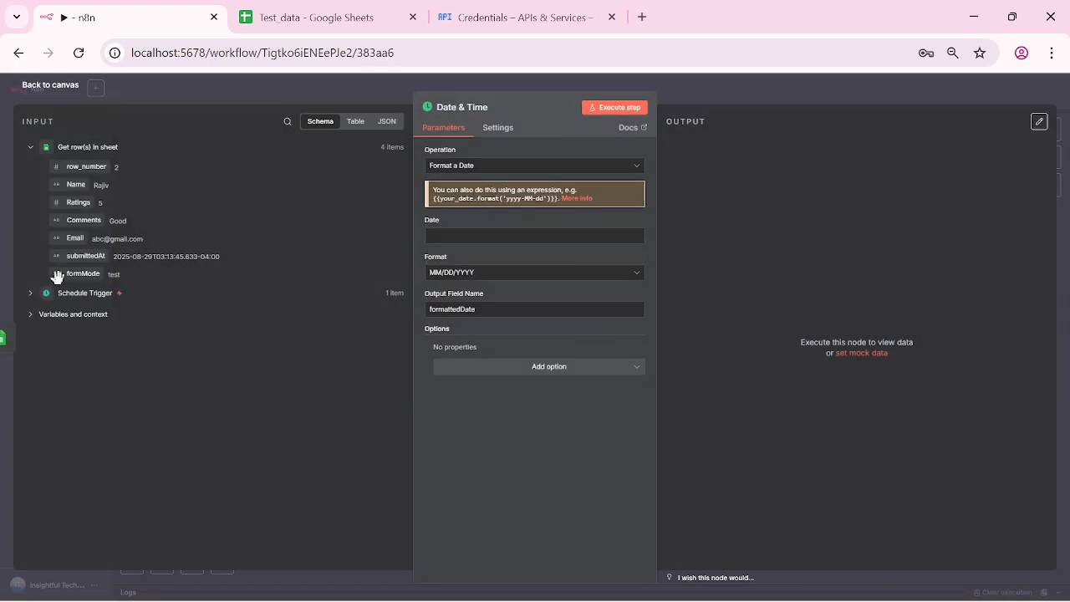
Step: Use the submittedAt field as the Date & Time node's date input
{"action": "left_click_drag", "start_coordinate": [72, 256], "coordinate": [471, 236]}
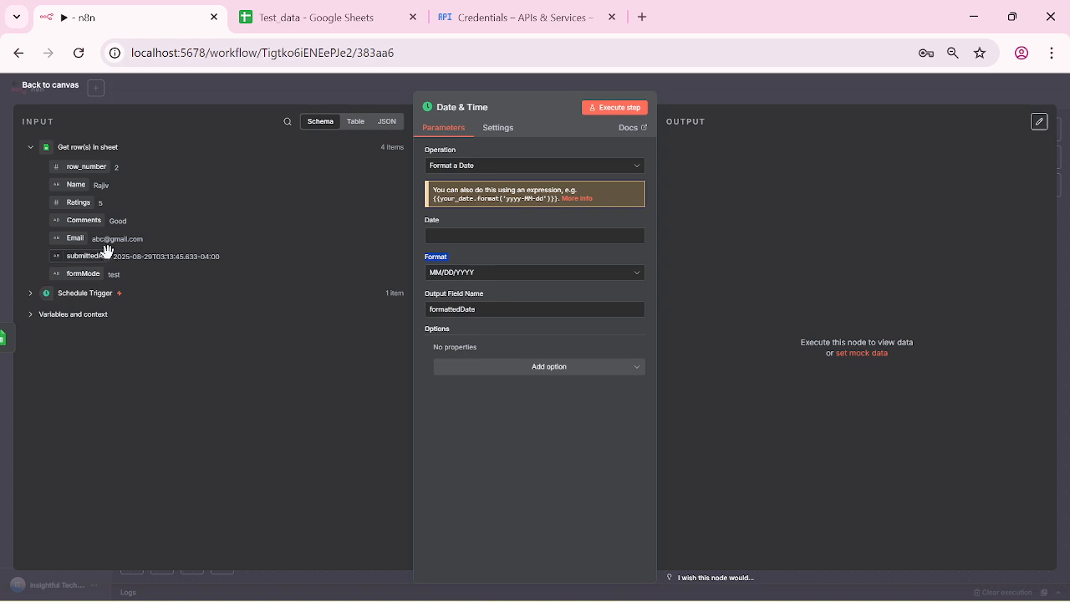
{"action": "left_click_drag", "start_coordinate": [106, 254], "coordinate": [427, 237]}
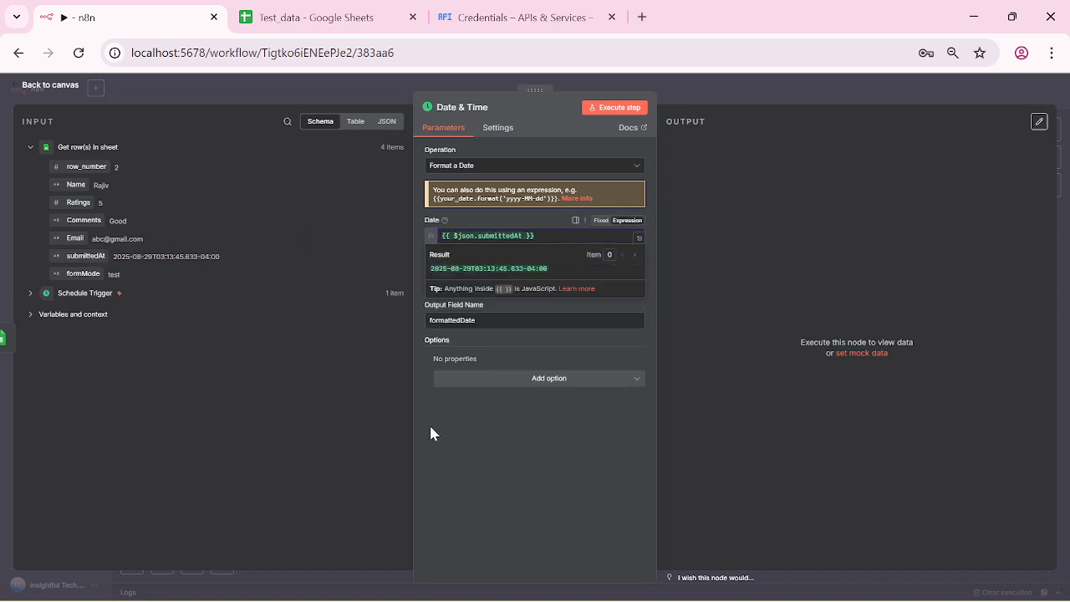
{"action": "left_click", "coordinate": [451, 414]}
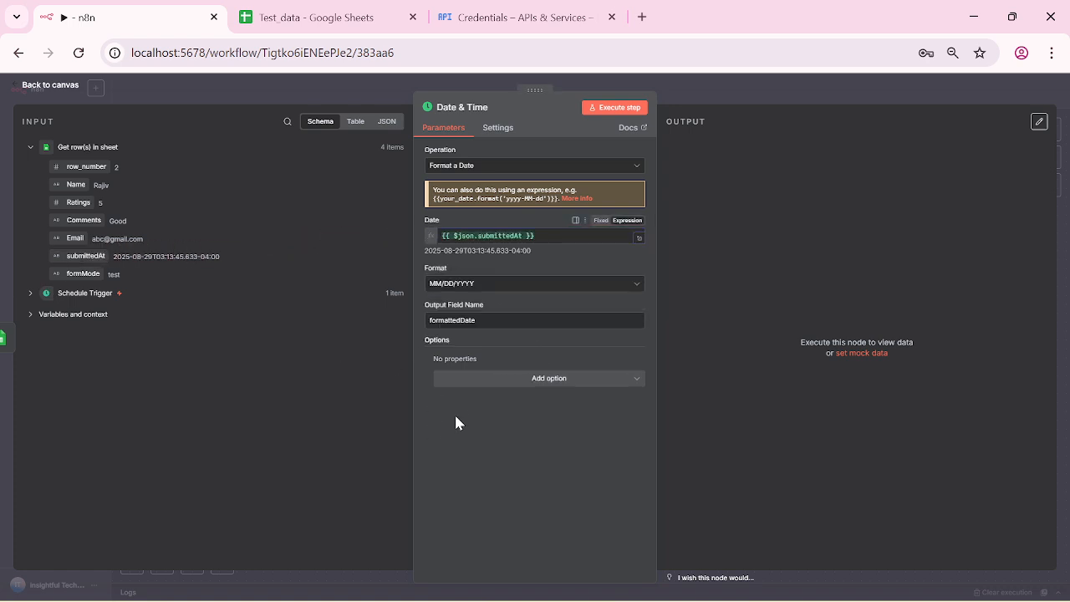
Step: Set the date format to YYYY-MM-DD and run the step on the 4 rows
{"action": "left_click", "coordinate": [640, 288]}
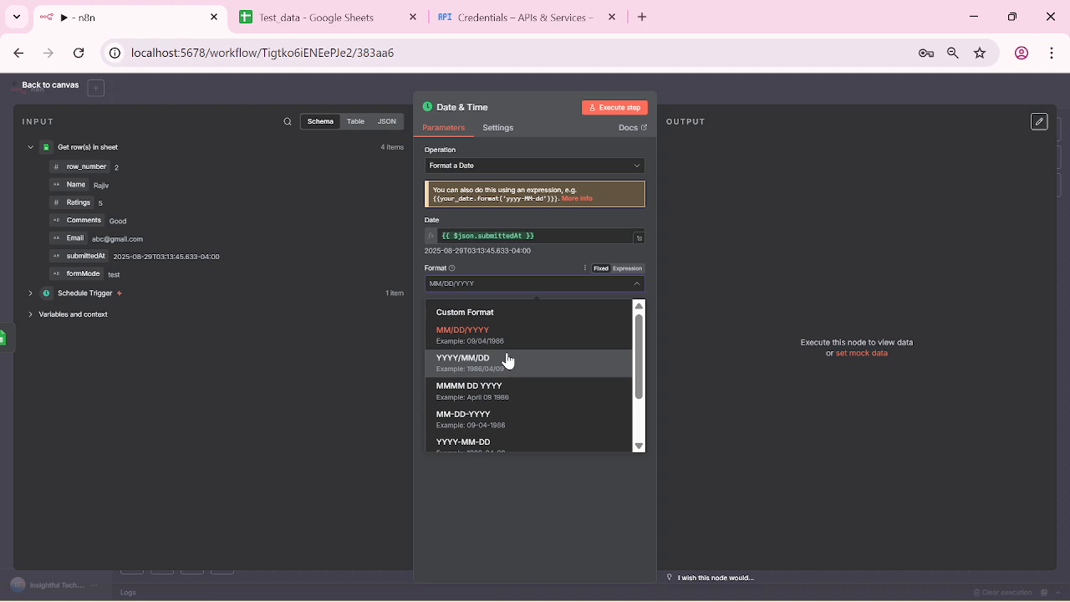
{"action": "left_click", "coordinate": [513, 419]}
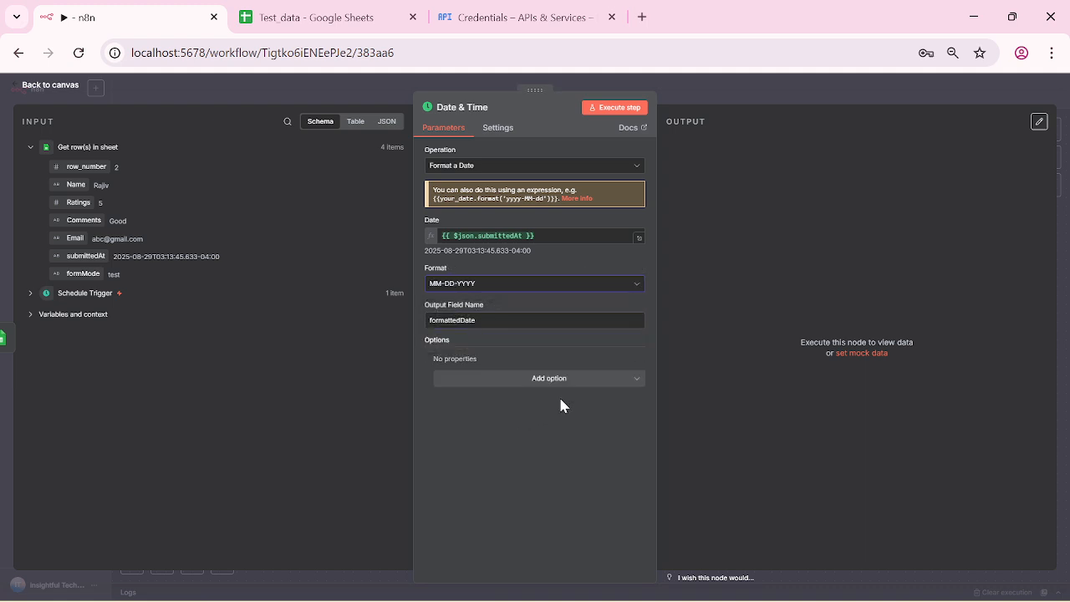
{"action": "left_click", "coordinate": [635, 285]}
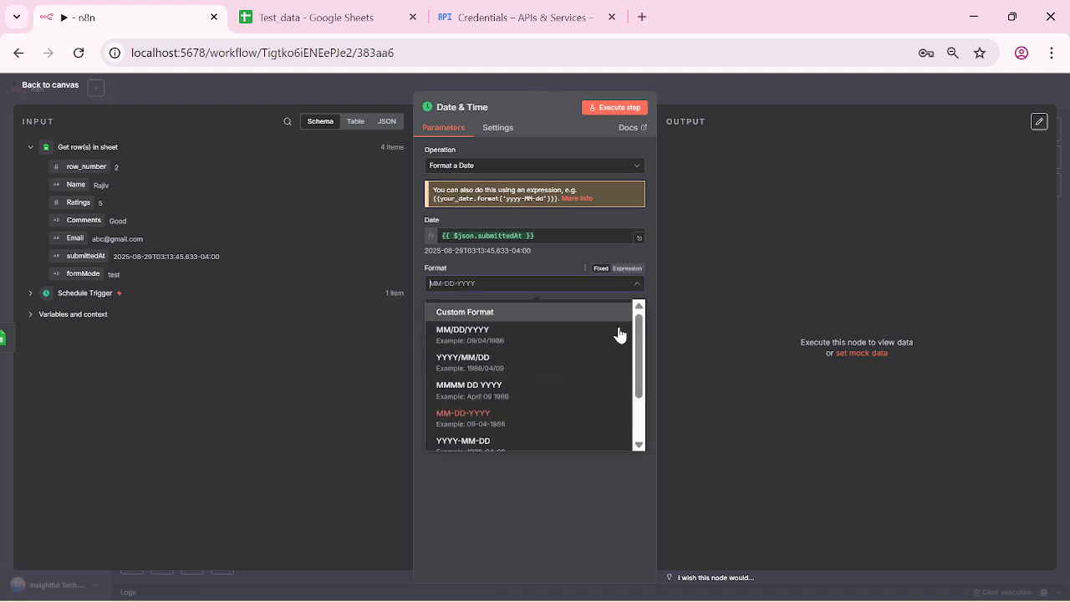
{"action": "left_click", "coordinate": [525, 446]}
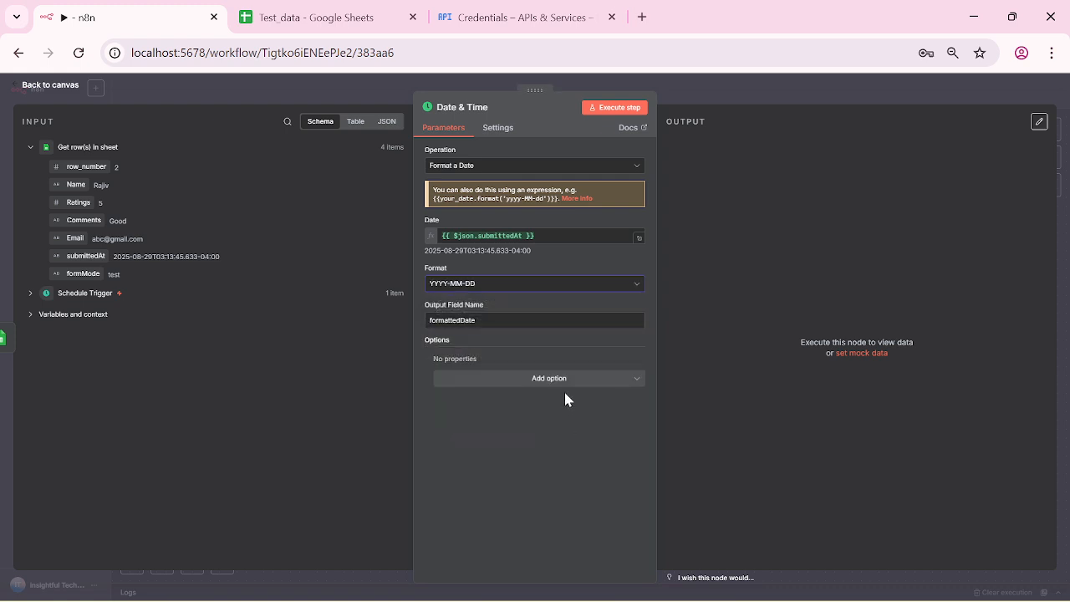
{"action": "left_click", "coordinate": [617, 109]}
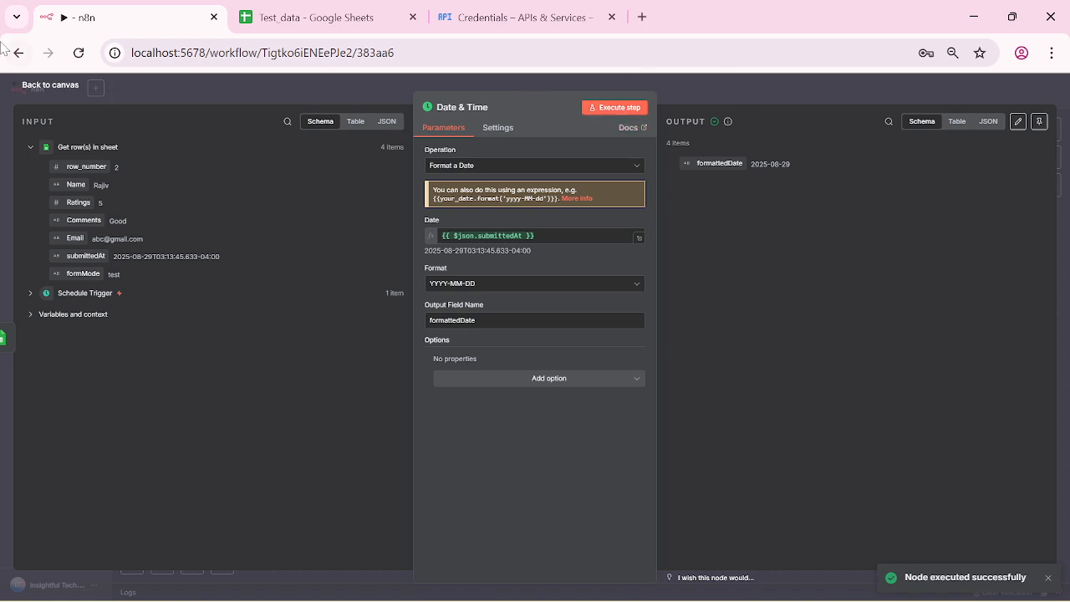
{"action": "left_click", "coordinate": [25, 86]}
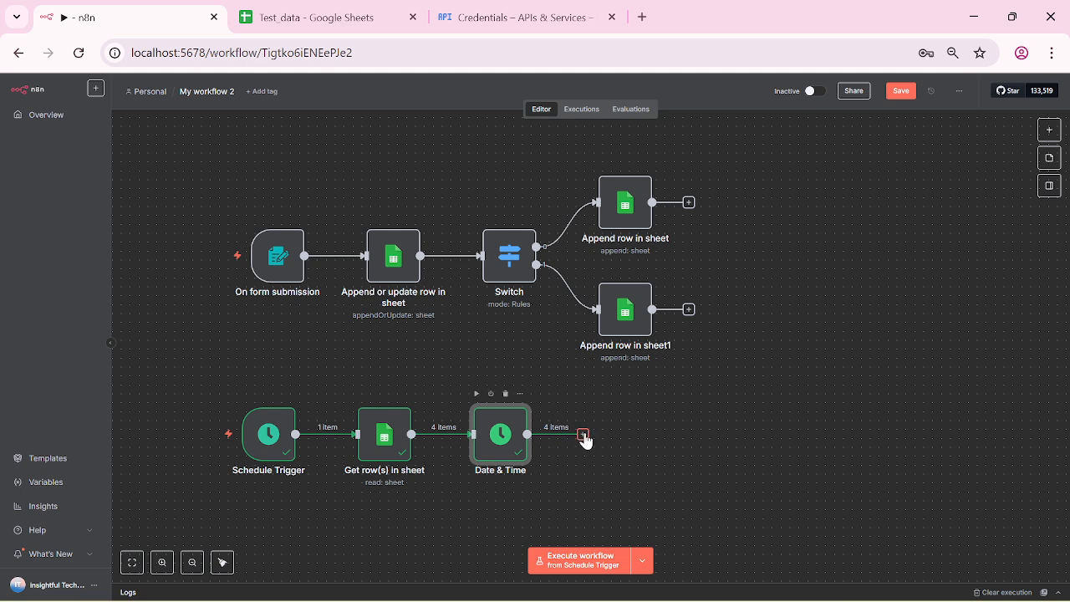
Step: Add a Filter after Date & Time with the condition formattedDate equals $today
{"action": "left_click", "coordinate": [583, 435]}
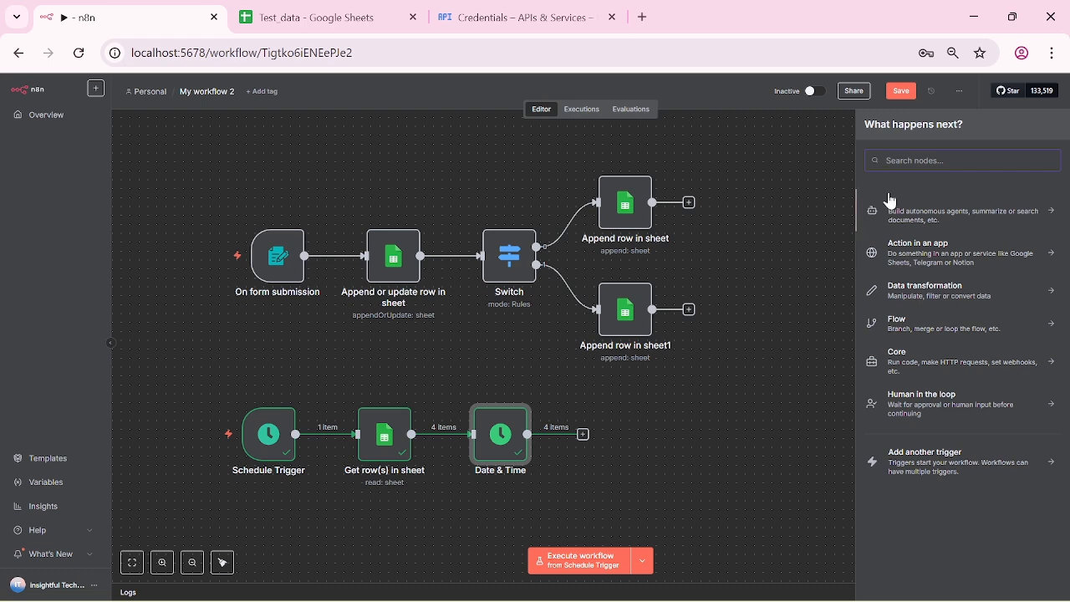
{"action": "type", "text": "filter"}
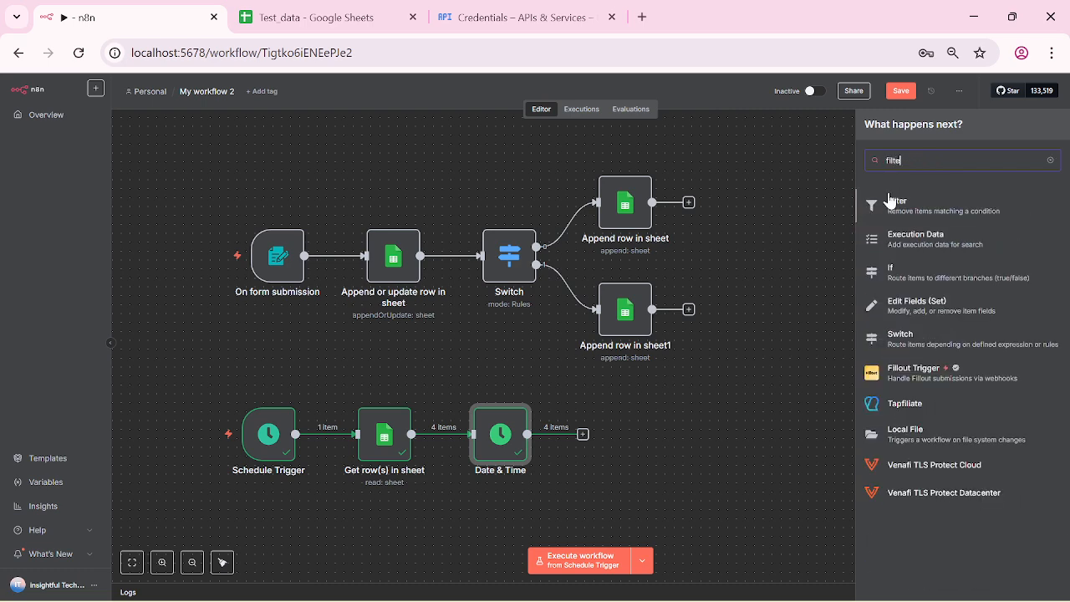
{"action": "left_click", "coordinate": [894, 219]}
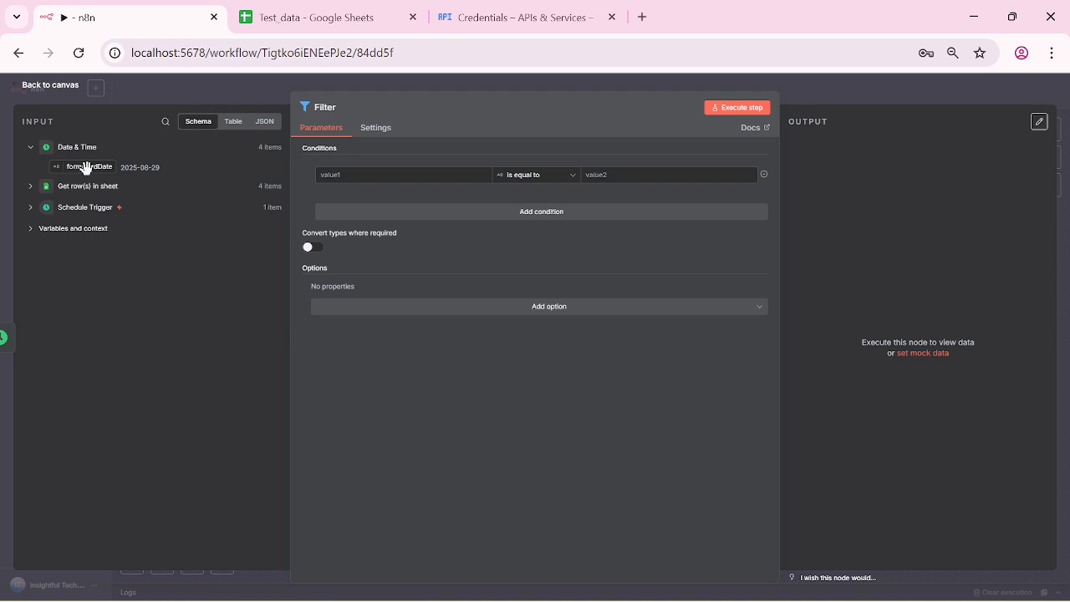
{"action": "left_click_drag", "start_coordinate": [86, 167], "coordinate": [381, 175]}
{"action": "left_click", "coordinate": [642, 174]}
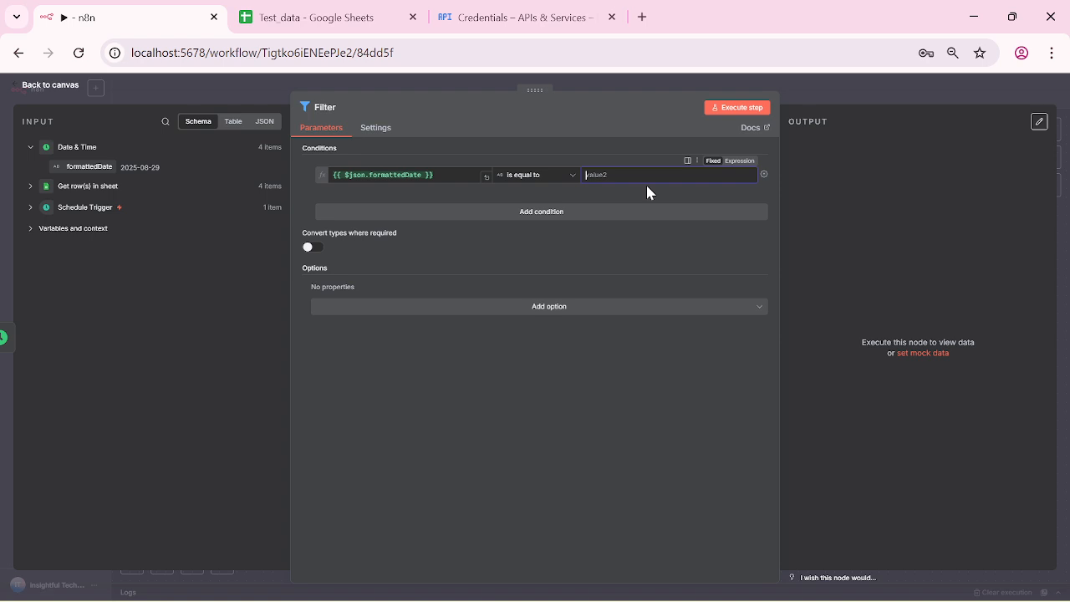
{"action": "type", "text": "$today"}
Step: Make $today an expression and test the filter, which discards all 4 items
{"action": "left_click", "coordinate": [727, 114]}
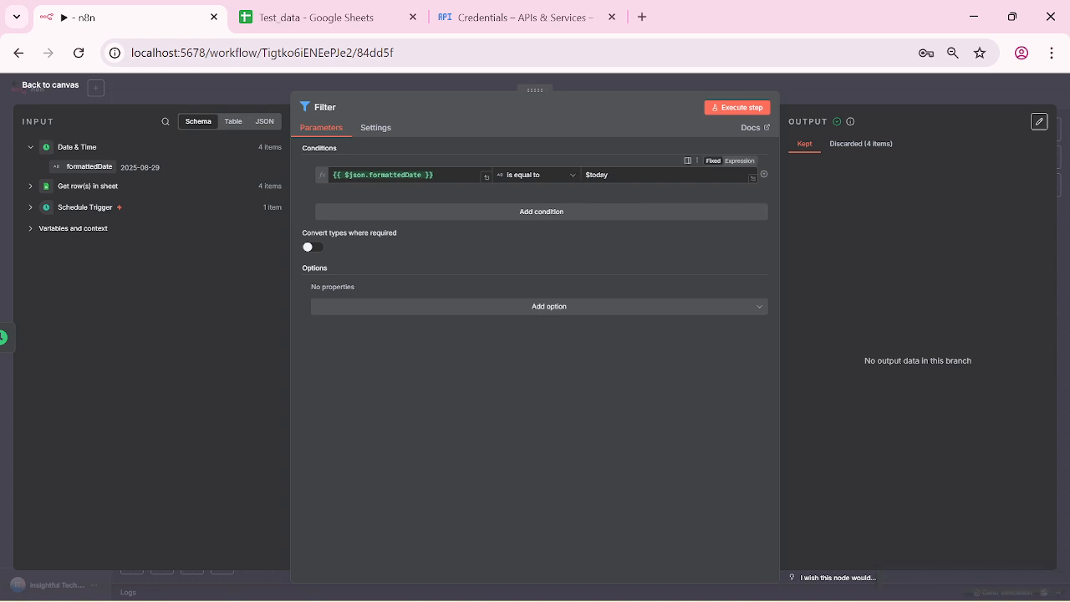
{"action": "key", "text": "ctrl+a"}
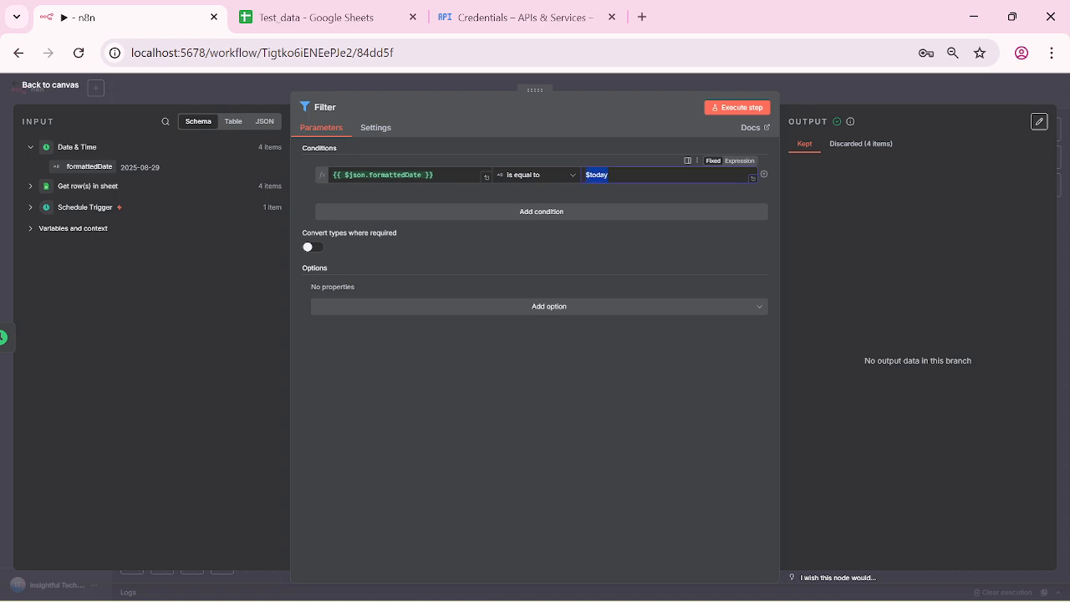
{"action": "left_click", "coordinate": [836, 148]}
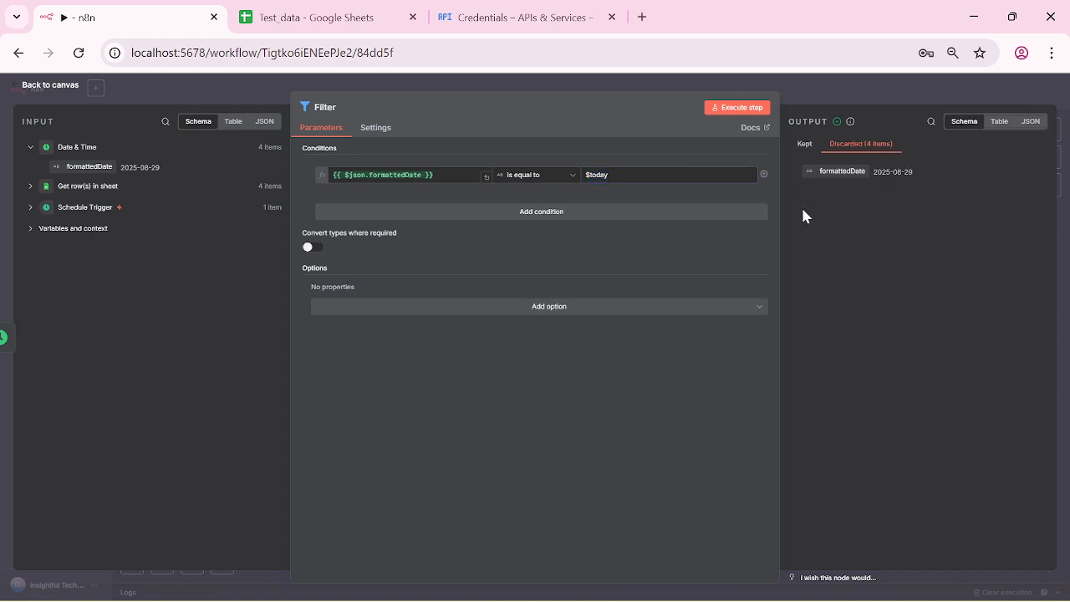
{"action": "left_click", "coordinate": [800, 149]}
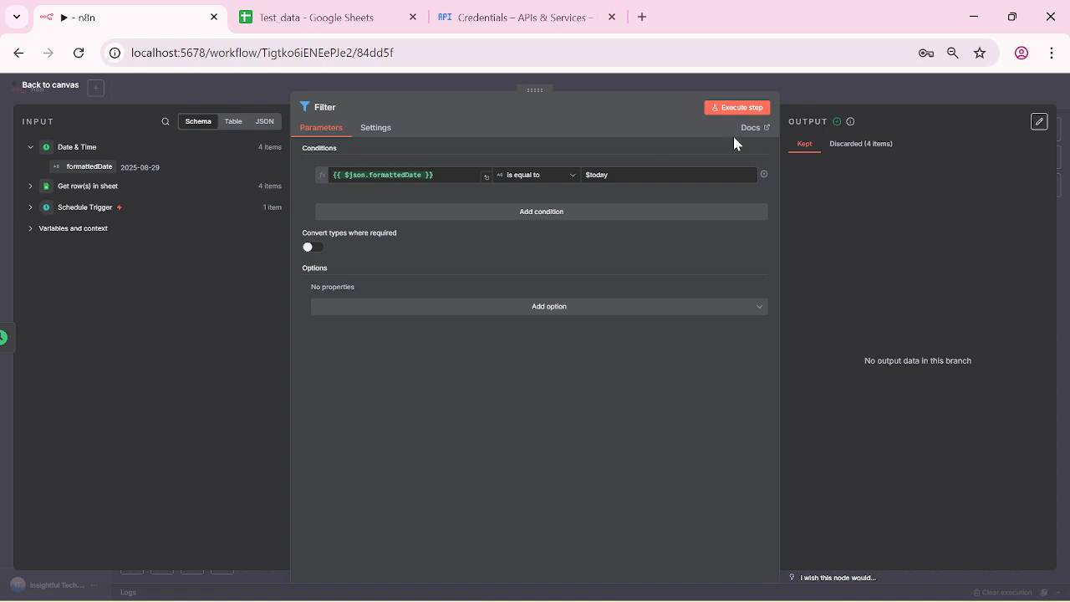
{"action": "left_click", "coordinate": [739, 161]}
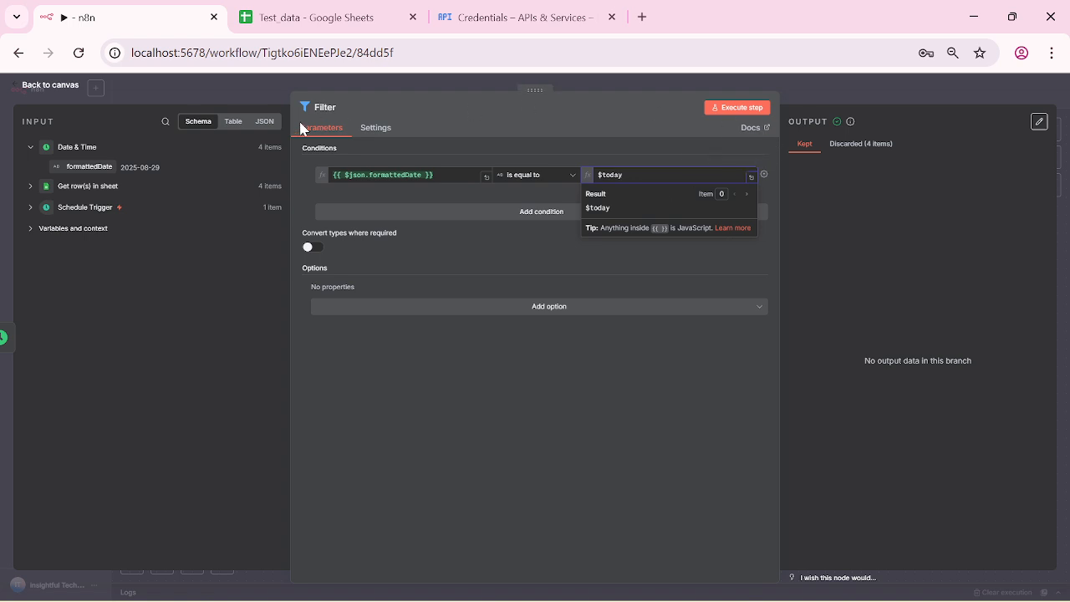
{"action": "left_click", "coordinate": [32, 187]}
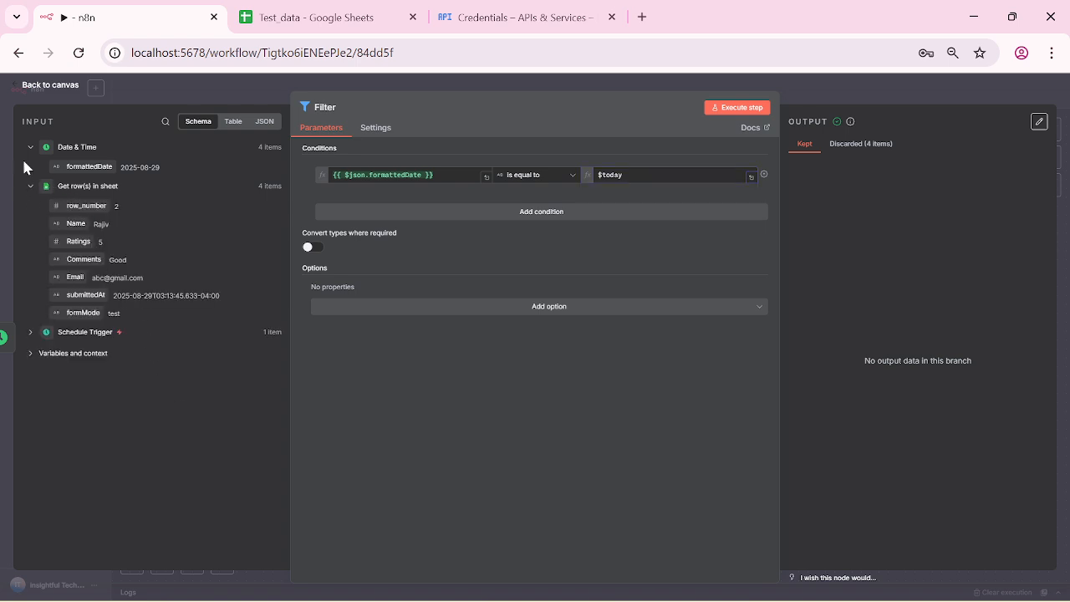
{"action": "left_click", "coordinate": [20, 92]}
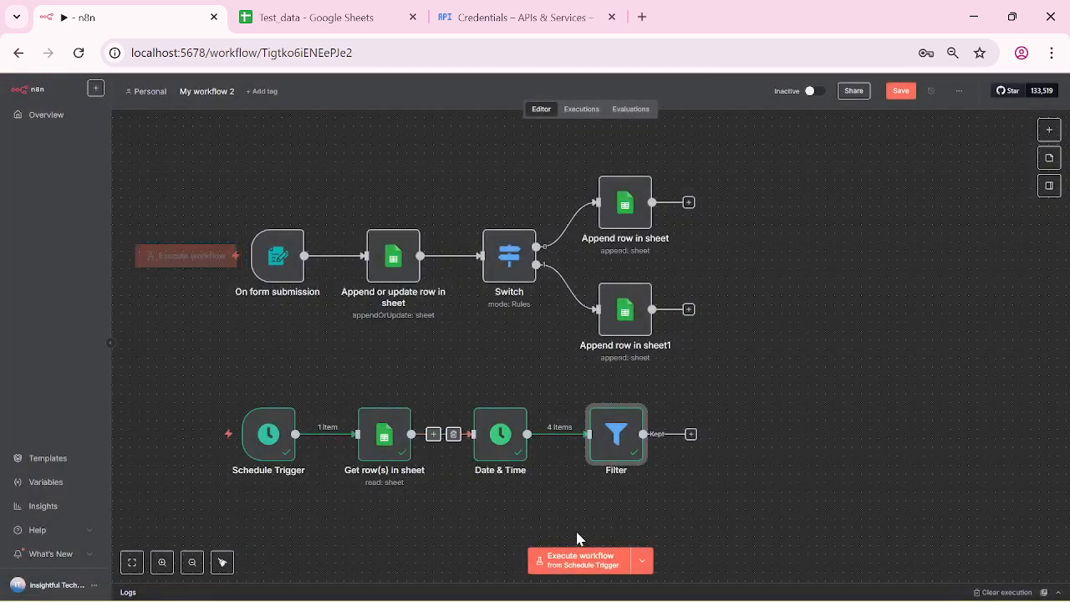
Step: Replace the Filter with a Code node after Date & Time and delete its sample code
{"action": "left_click", "coordinate": [621, 395]}
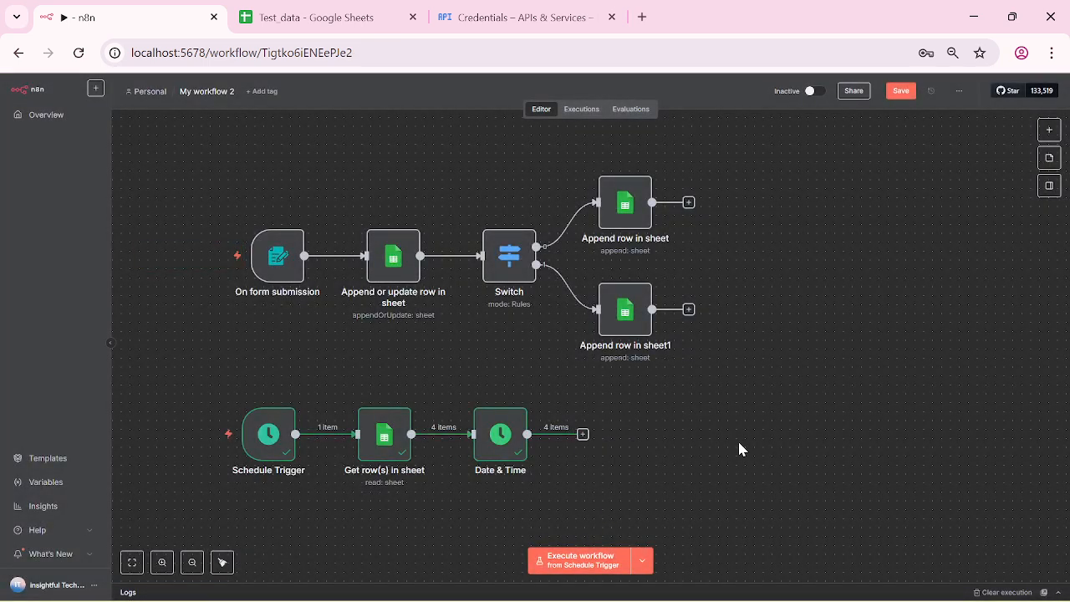
{"action": "left_click", "coordinate": [582, 433]}
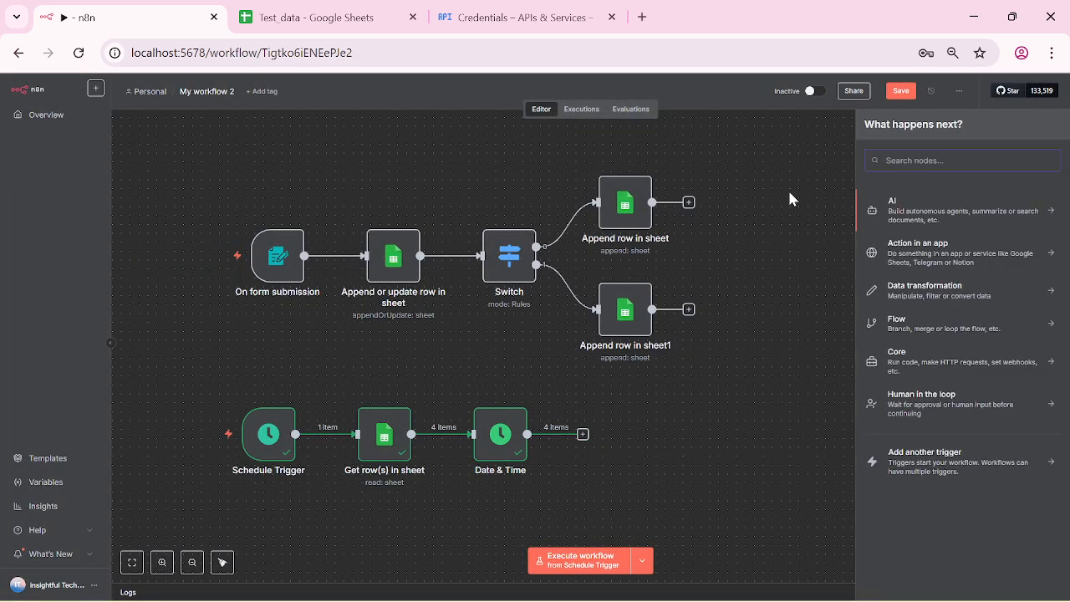
{"action": "type", "text": "code"}
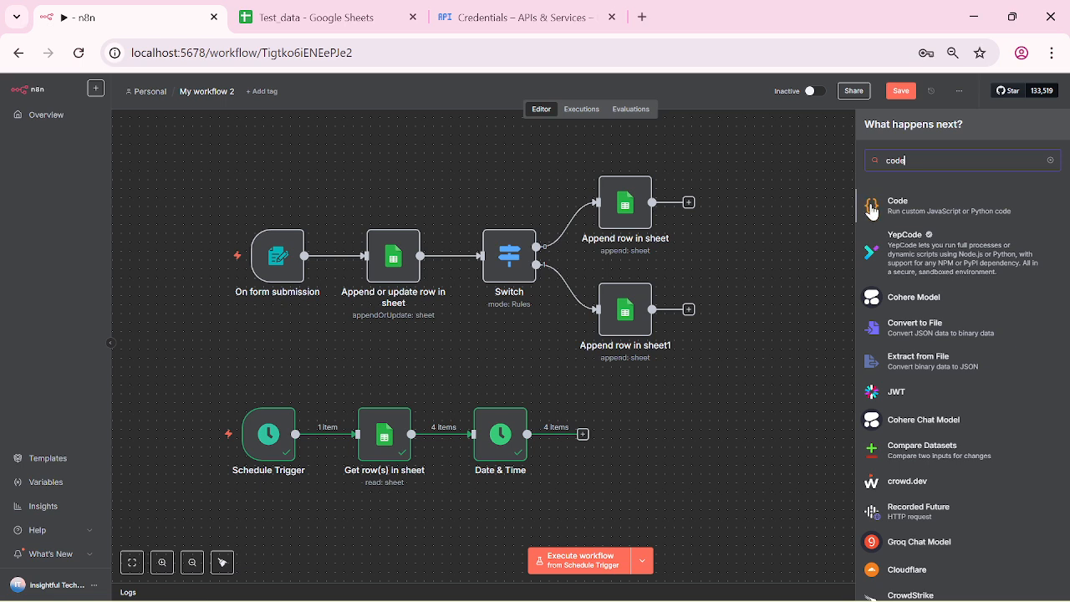
{"action": "left_click", "coordinate": [898, 208]}
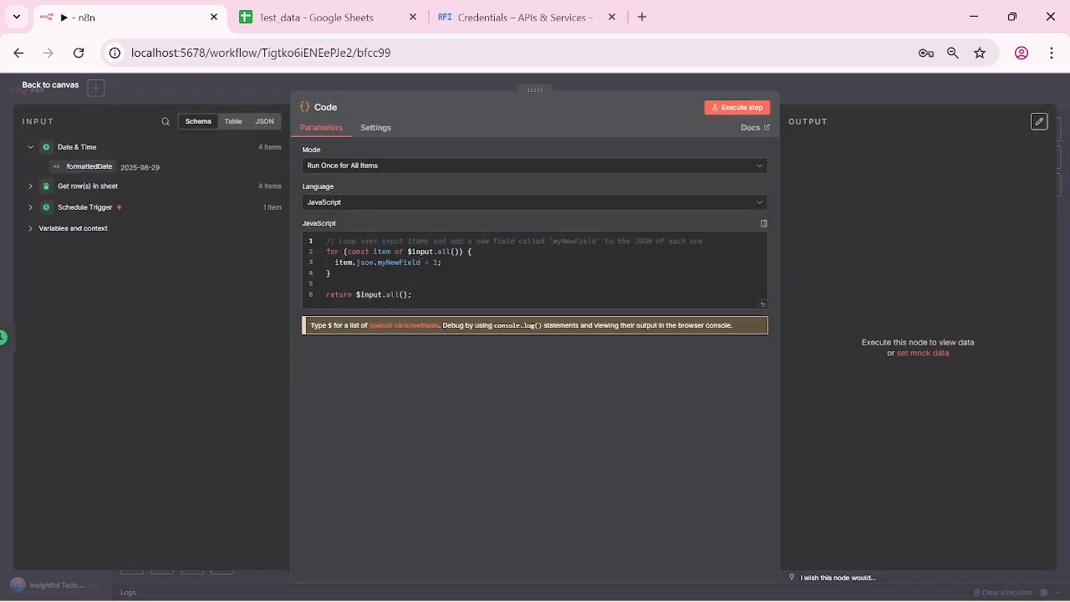
{"action": "left_click_drag", "start_coordinate": [327, 240], "coordinate": [413, 295]}
{"action": "key", "text": "BackSpace"}
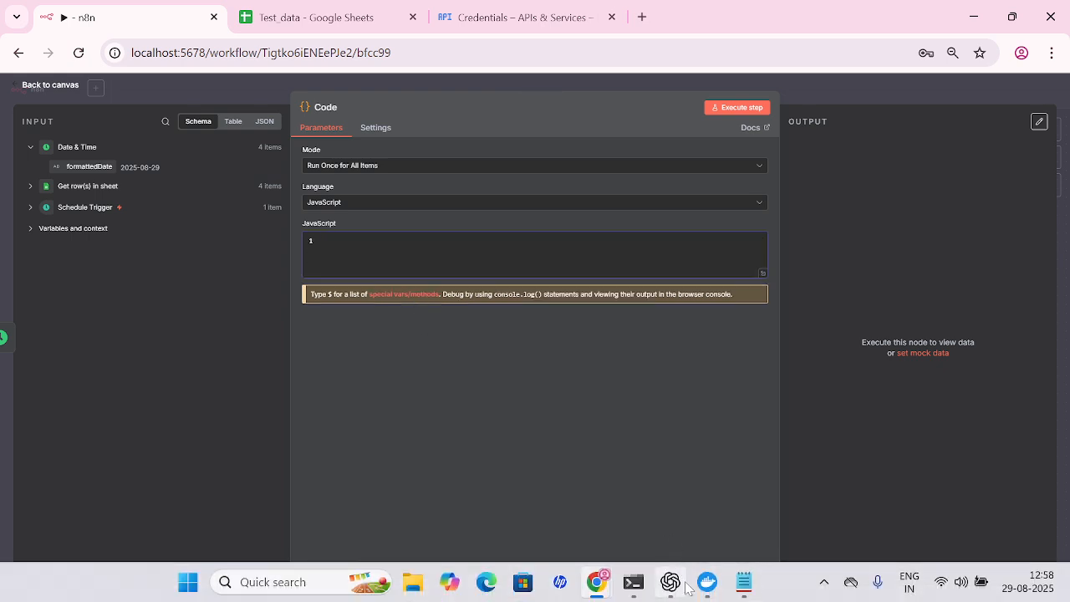
Step: Copy the whole daily report script from Notepad
{"action": "left_click", "coordinate": [744, 582]}
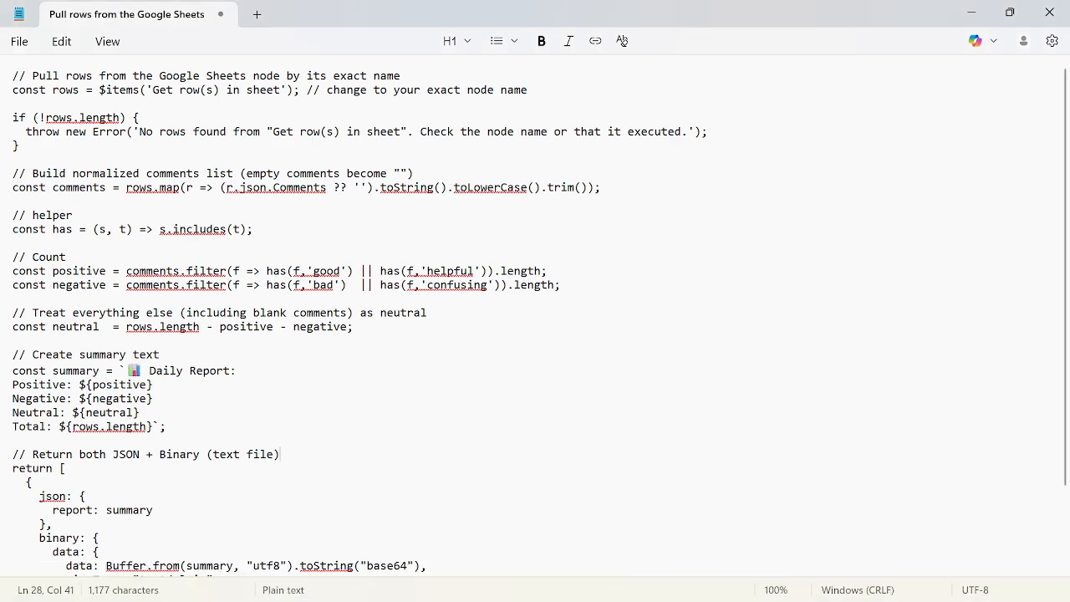
{"action": "key", "text": "ctrl+a"}
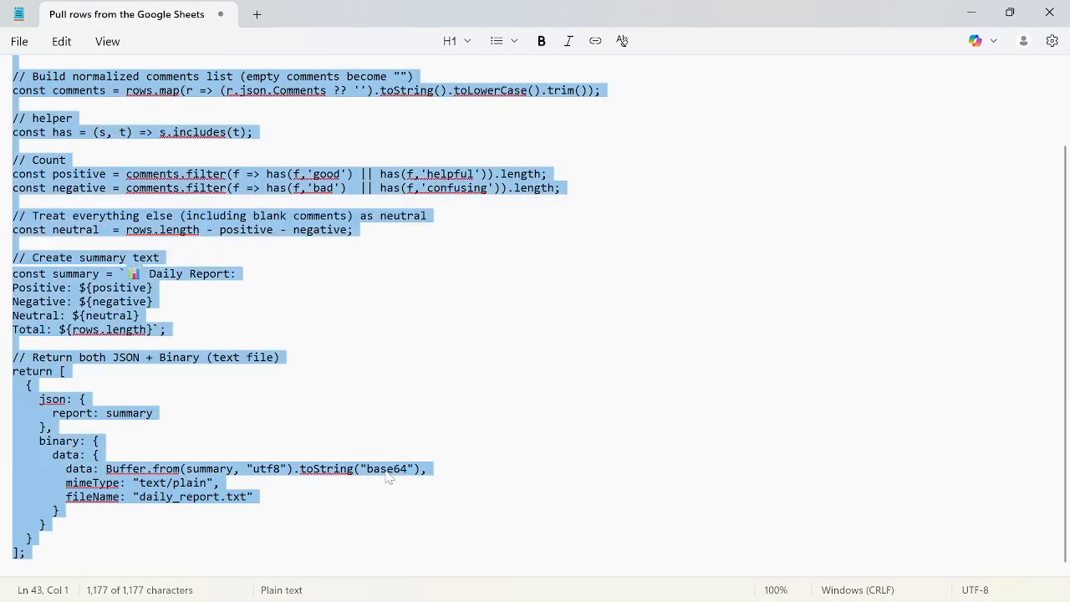
{"action": "key", "text": "alt+Tab"}
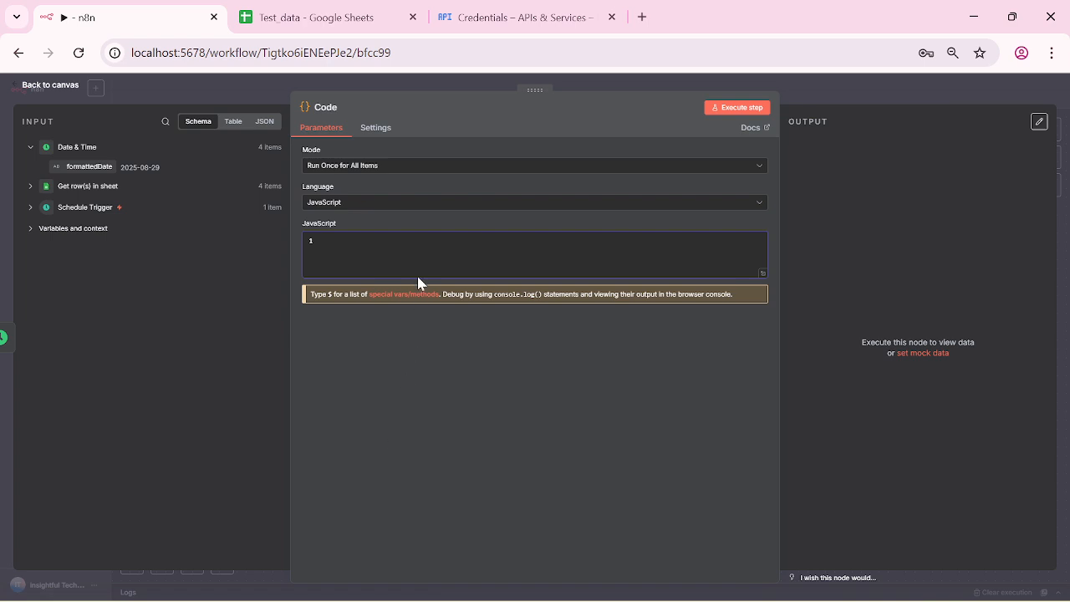
Step: Paste the report script into the Code node and run it to output daily_report.txt as text/plain
{"action": "key", "text": "ctrl+v"}
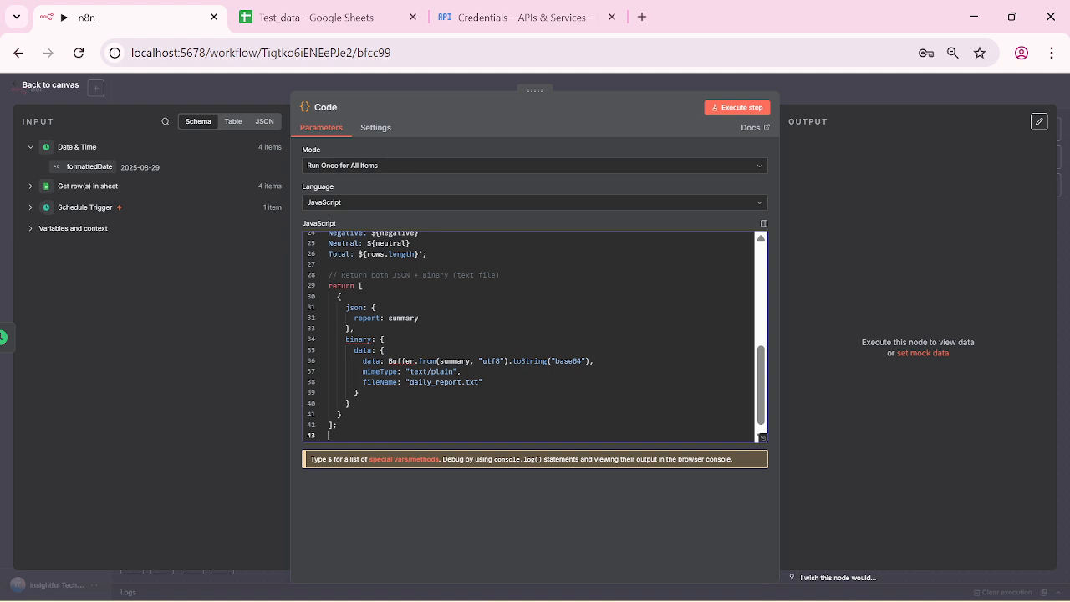
{"action": "scroll", "coordinate": [535, 336], "scroll_direction": "up", "scroll_amount": 5}
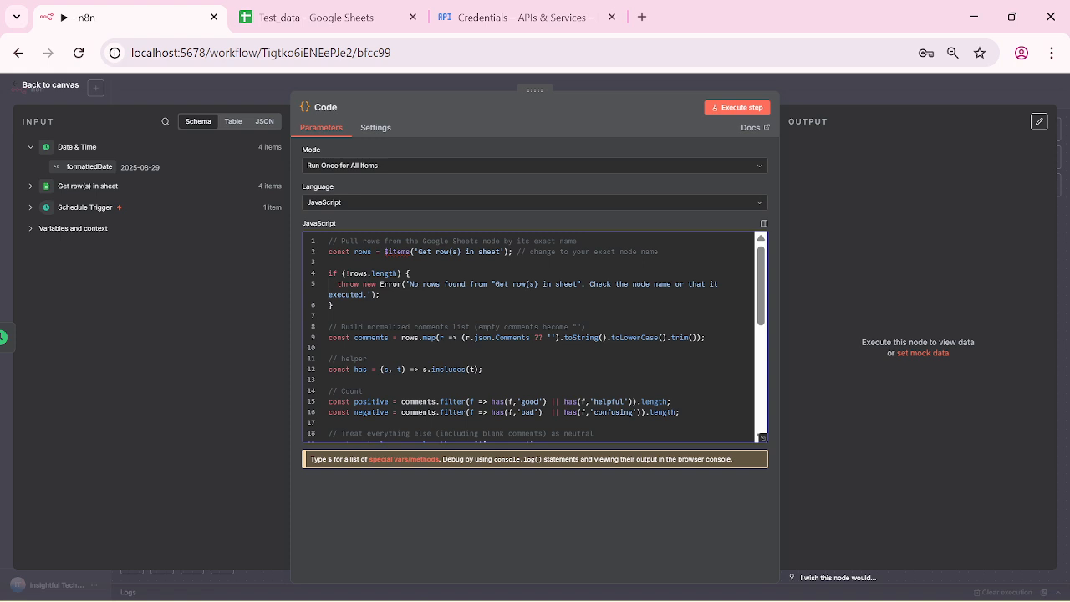
{"action": "left_click", "coordinate": [751, 115]}
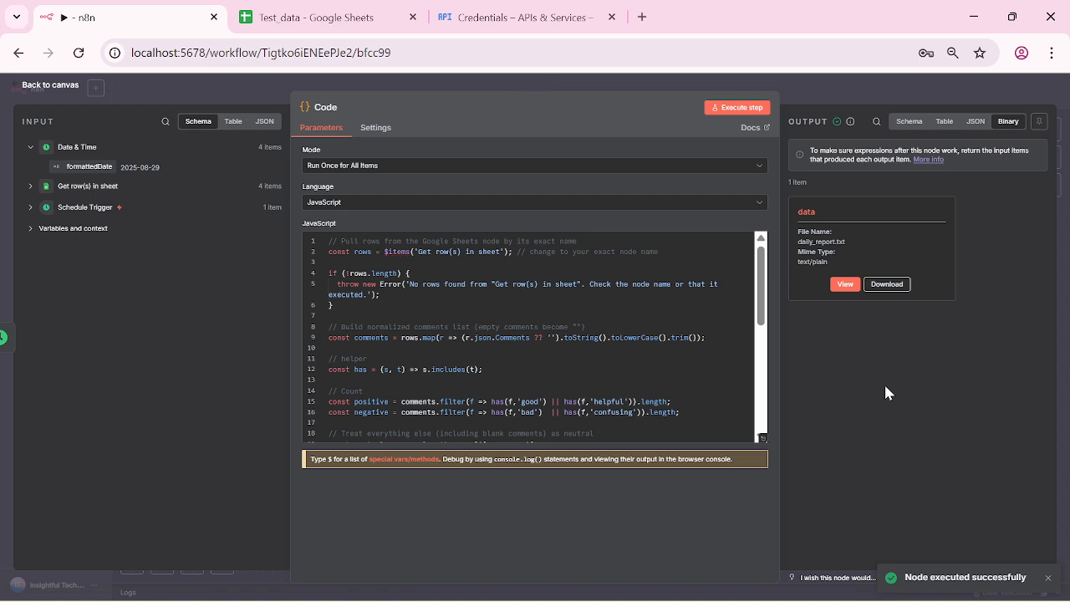
Step: Execute the whole workflow from the Schedule Trigger and reopen the Code node's daily_report.txt output
{"action": "left_click", "coordinate": [23, 86]}
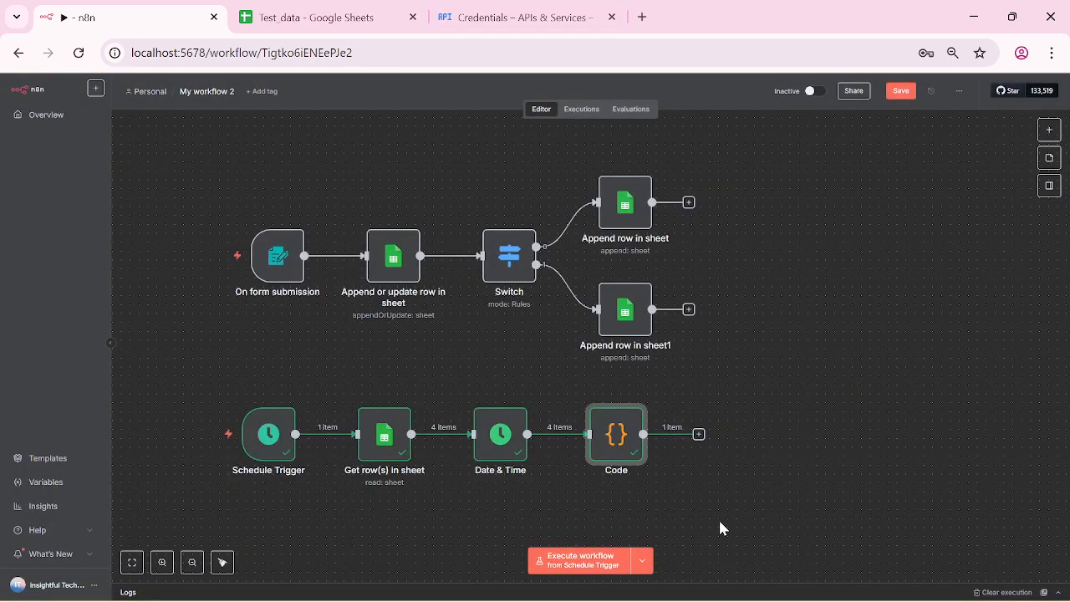
{"action": "left_click", "coordinate": [640, 567]}
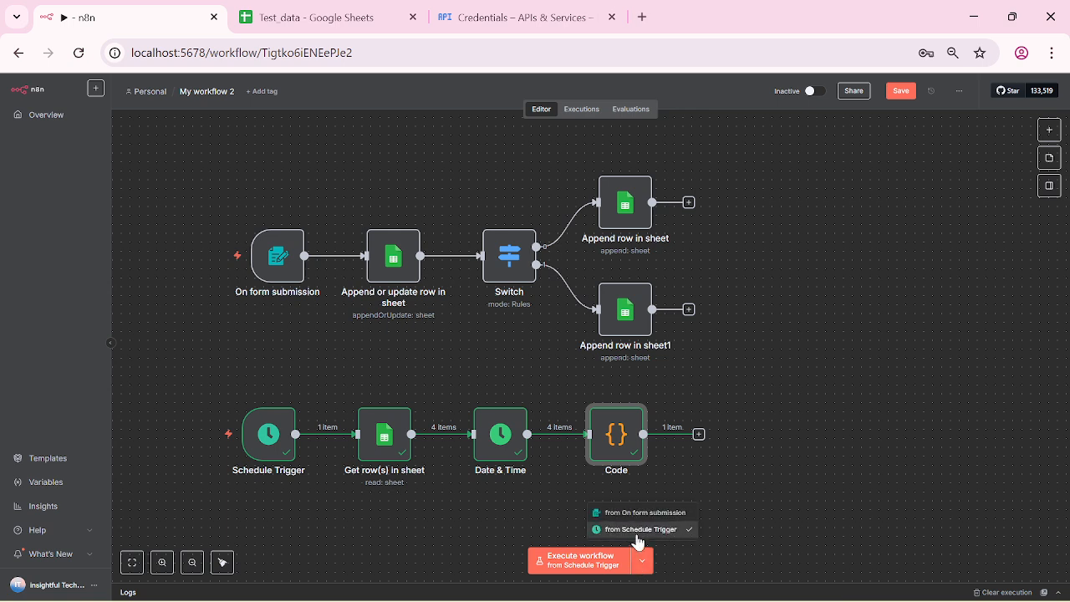
{"action": "left_click", "coordinate": [637, 534]}
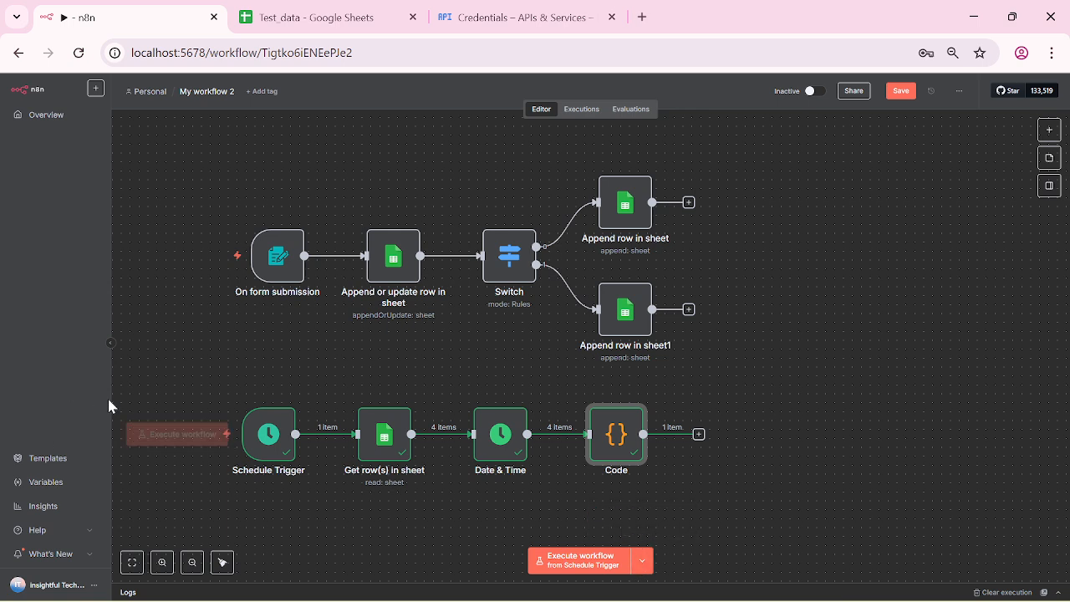
{"action": "left_click", "coordinate": [623, 558]}
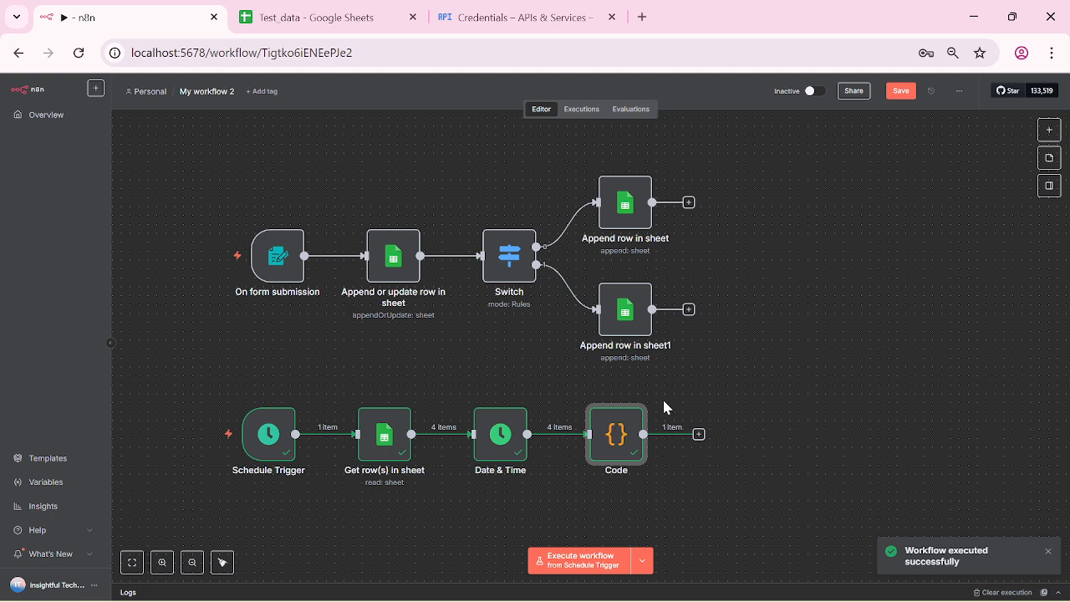
{"action": "double_click", "coordinate": [616, 434]}
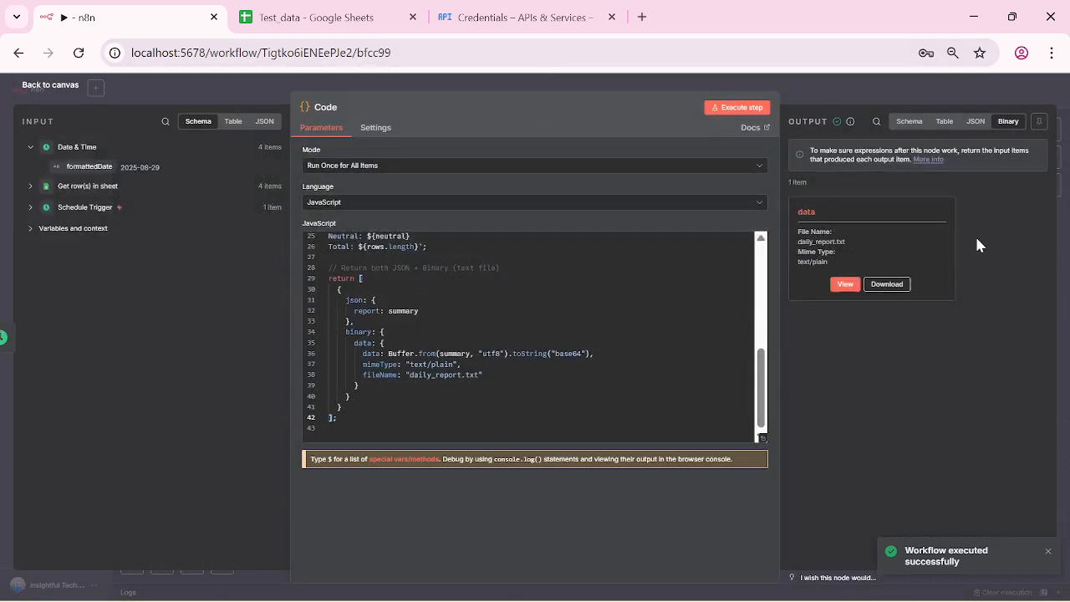
Step: Download the report and open daily_report (2).txt: Positive 3, Negative 1, Neutral 0, Total 4
{"action": "left_click", "coordinate": [876, 286]}
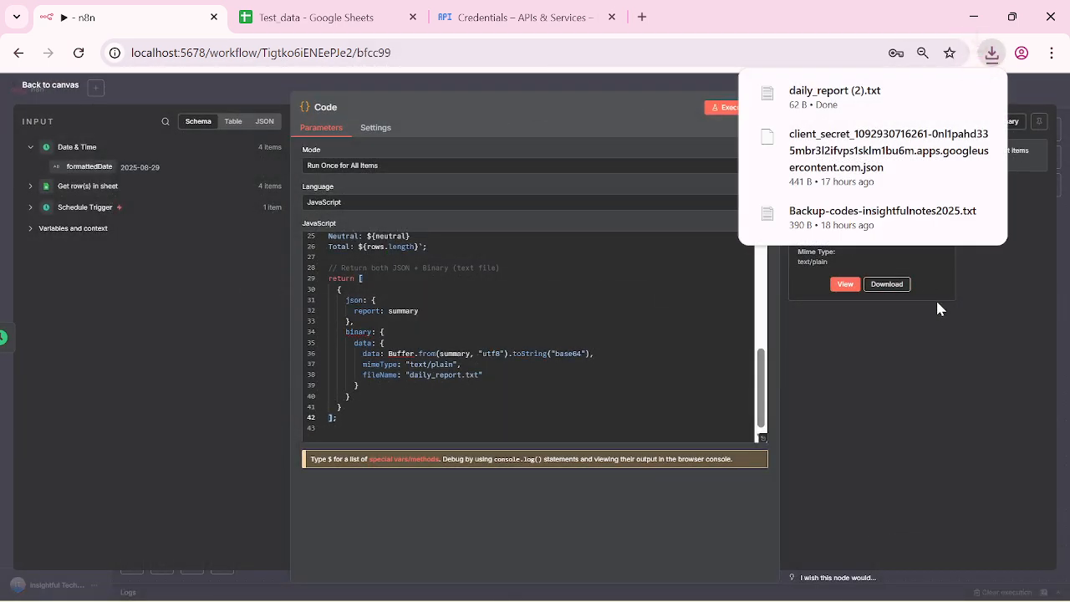
{"action": "left_click", "coordinate": [861, 99]}
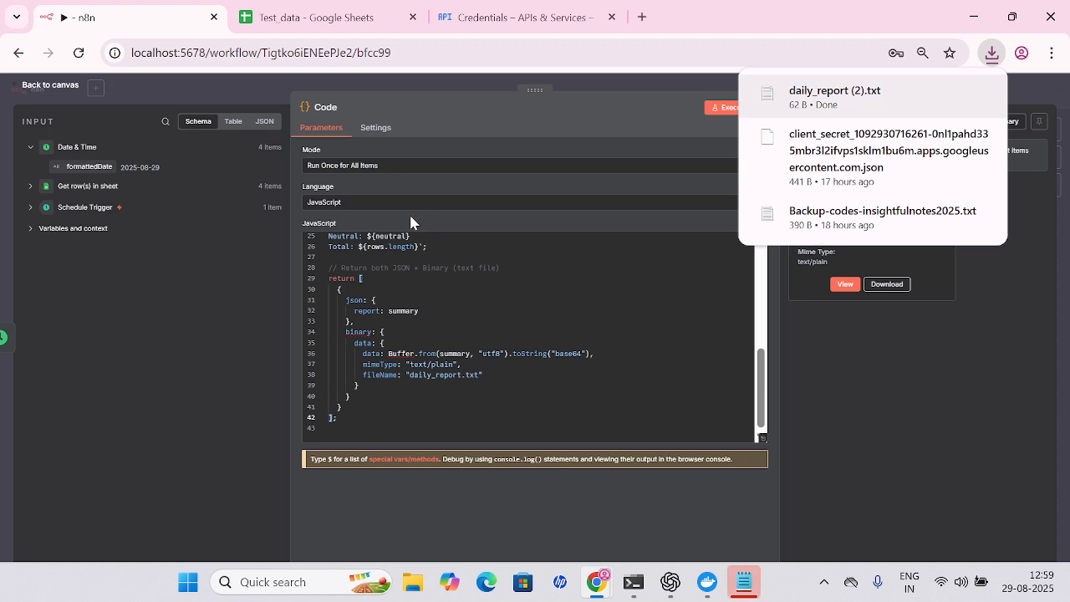
{"action": "left_click", "coordinate": [893, 389]}
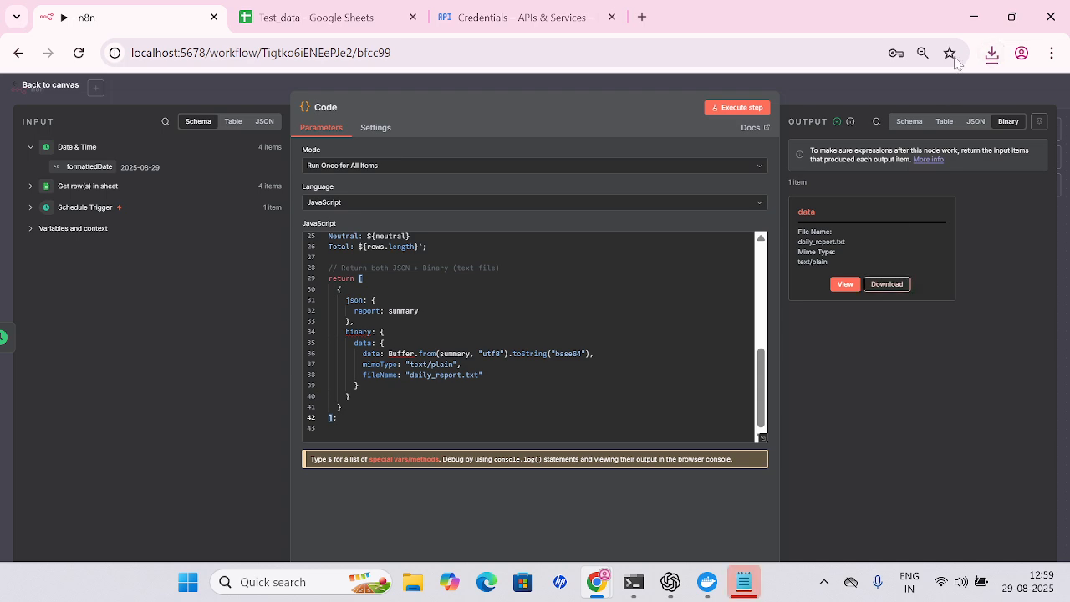
{"action": "left_click", "coordinate": [991, 53]}
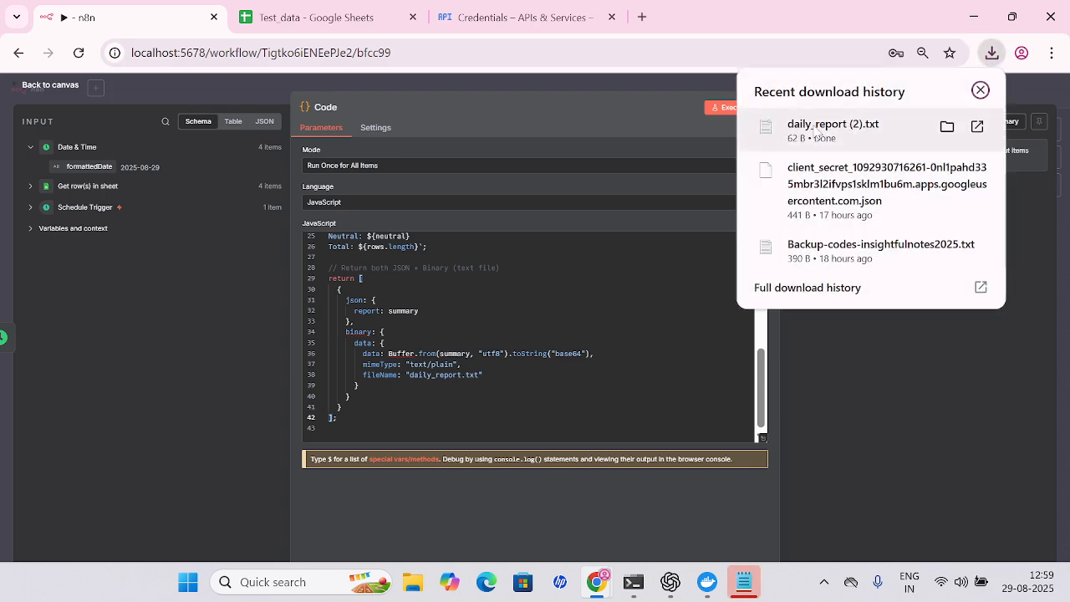
{"action": "left_click", "coordinate": [848, 125]}
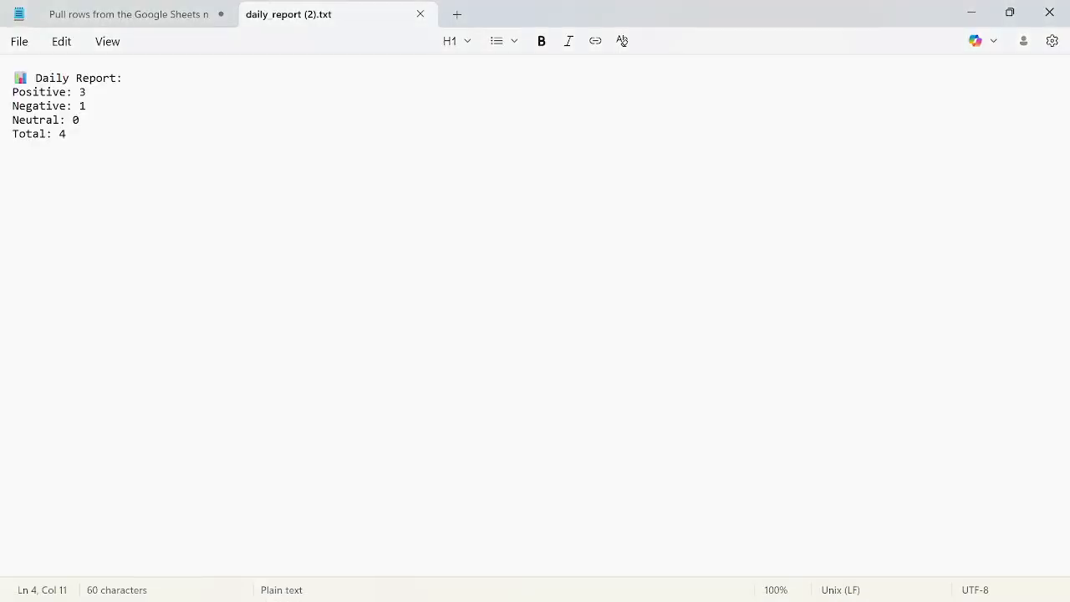
Step: Highlight the Positive, Negative and Neutral count lines, then close the daily_report (2).txt tab
{"action": "key", "text": "Up"}
{"action": "key", "text": "Up"}
{"action": "key", "text": "Home"}
{"action": "key", "text": "shift+Right"}
{"action": "key", "text": "shift+Right"}
{"action": "key", "text": "shift+Right"}
{"action": "key", "text": "shift+Right"}
{"action": "key", "text": "shift+Right"}
{"action": "key", "text": "shift+Right"}
{"action": "key", "text": "shift+Right"}
{"action": "key", "text": "shift+Right"}
{"action": "key", "text": "shift+Right"}
{"action": "key", "text": "shift+Right"}
{"action": "key", "text": "shift+Right"}
{"action": "key", "text": "shift+Right"}
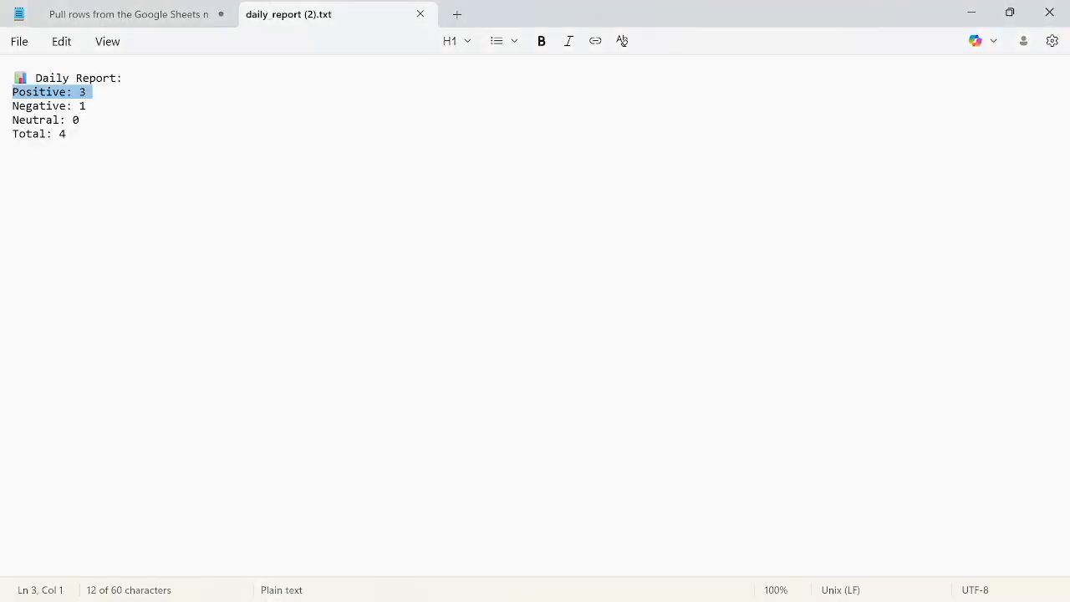
{"action": "key", "text": "Right"}
{"action": "key", "text": "shift+Right"}
{"action": "key", "text": "shift+Right"}
{"action": "key", "text": "shift+Right"}
{"action": "key", "text": "shift+Right"}
{"action": "key", "text": "shift+Right"}
{"action": "key", "text": "shift+Right"}
{"action": "key", "text": "shift+Right"}
{"action": "key", "text": "shift+Right"}
{"action": "key", "text": "shift+Right"}
{"action": "key", "text": "shift+Right"}
{"action": "key", "text": "shift+Right"}
{"action": "key", "text": "shift+Right"}
{"action": "key", "text": "shift+Right"}
{"action": "key", "text": "shift+Right"}
{"action": "key", "text": "shift+Right"}
{"action": "key", "text": "shift+Right"}
{"action": "key", "text": "shift+Right"}
{"action": "key", "text": "shift+Right"}
{"action": "key", "text": "shift+Right"}
{"action": "key", "text": "shift+Right"}
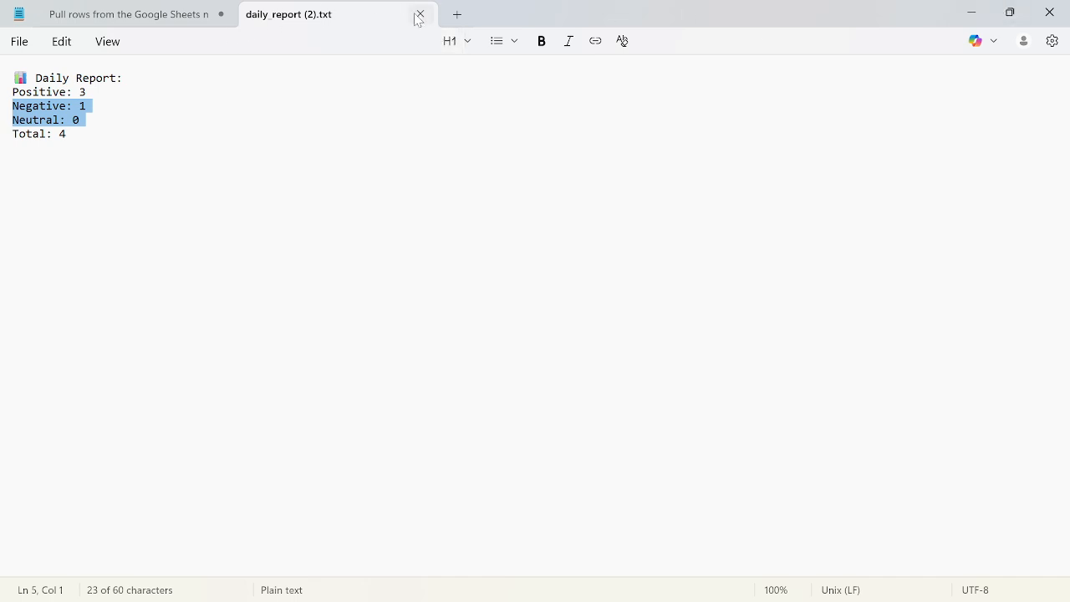
{"action": "left_click", "coordinate": [420, 15]}
Step: Select the script from the comments list to the end, then return to the n8n Code node
{"action": "left_click", "coordinate": [86, 399]}
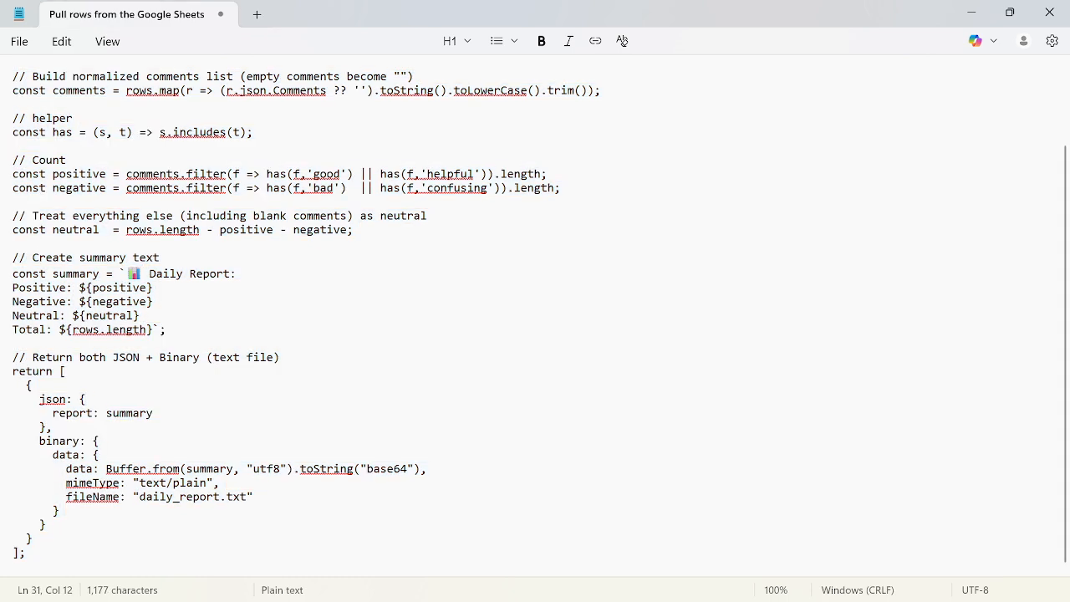
{"action": "key", "text": "alt+Tab"}
{"action": "key", "text": "alt+Tab"}
{"action": "key", "text": "ctrl+End"}
{"action": "key", "text": "shift+Up"}
{"action": "key", "text": "shift+Up"}
{"action": "key", "text": "shift+Up"}
{"action": "key", "text": "shift+Up"}
{"action": "key", "text": "shift+Up"}
{"action": "key", "text": "shift+Up"}
{"action": "key", "text": "shift+Up"}
{"action": "key", "text": "shift+Up"}
{"action": "key", "text": "shift+Up"}
{"action": "key", "text": "shift+Up"}
{"action": "key", "text": "shift+Up"}
{"action": "key", "text": "shift+Up"}
{"action": "key", "text": "shift+Up"}
{"action": "key", "text": "shift+Up"}
{"action": "key", "text": "shift+Up"}
{"action": "key", "text": "shift+Up"}
{"action": "key", "text": "shift+Up"}
{"action": "key", "text": "shift+Up"}
{"action": "key", "text": "shift+Up"}
{"action": "key", "text": "shift+Up"}
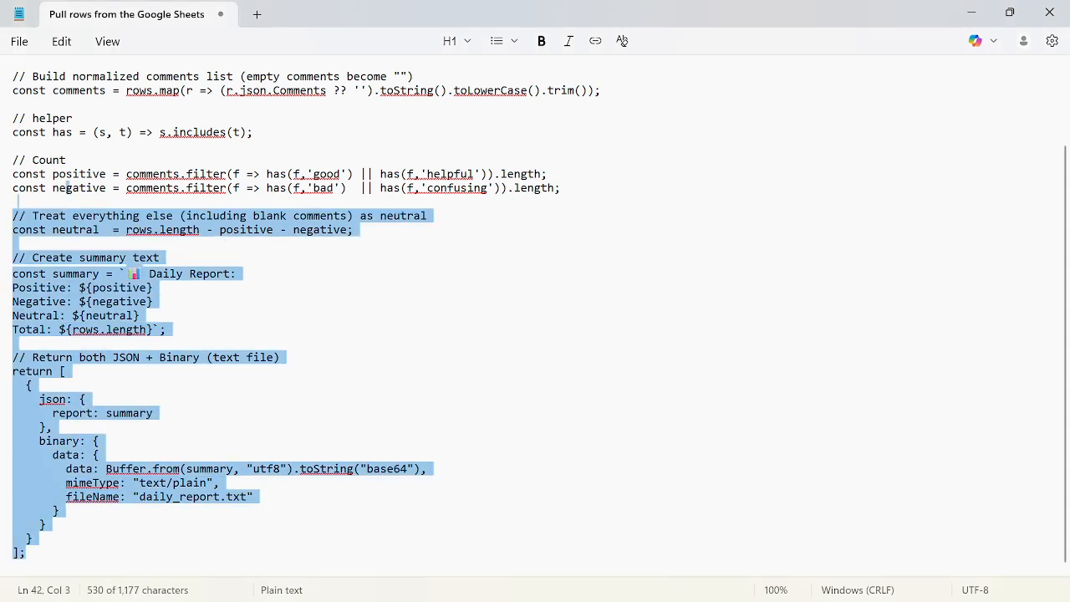
{"action": "key", "text": "shift+Home"}
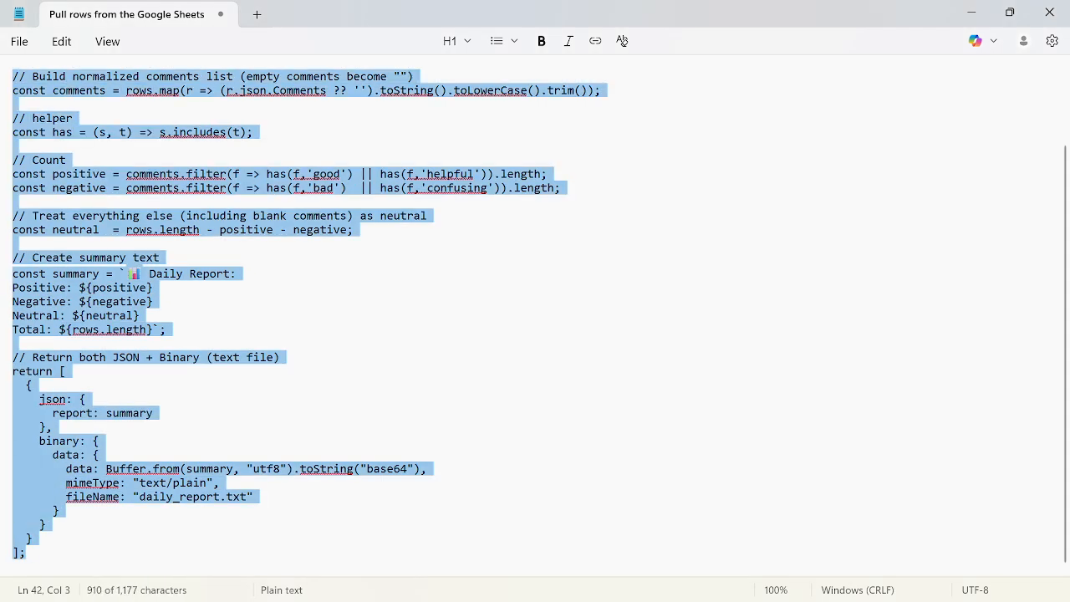
{"action": "key", "text": "alt+Tab"}
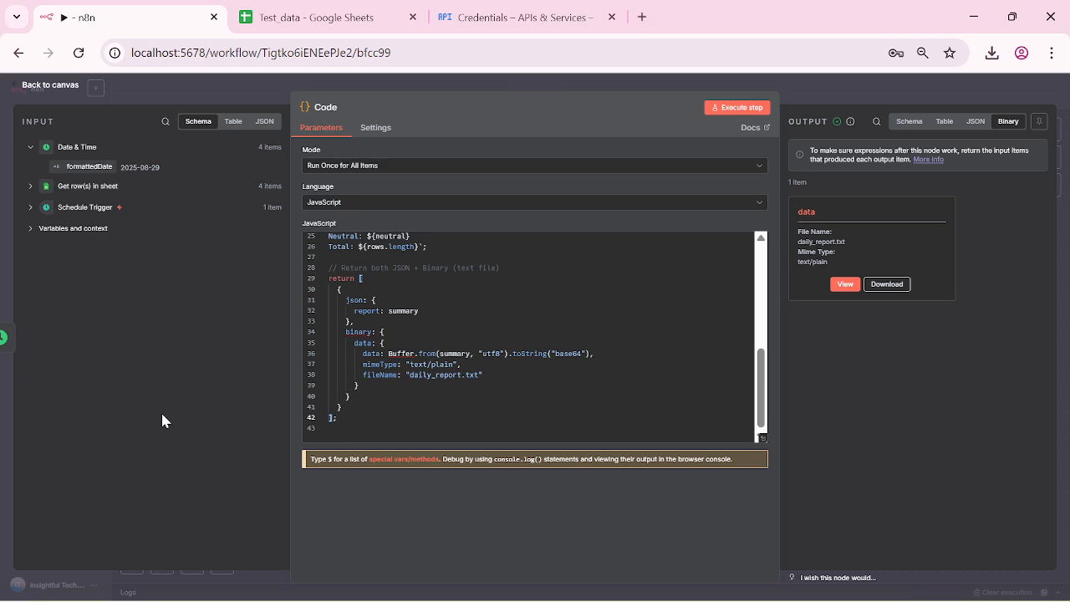
Step: Close the Code node to see the successfully run scheduled report chain
{"action": "left_click", "coordinate": [22, 87]}
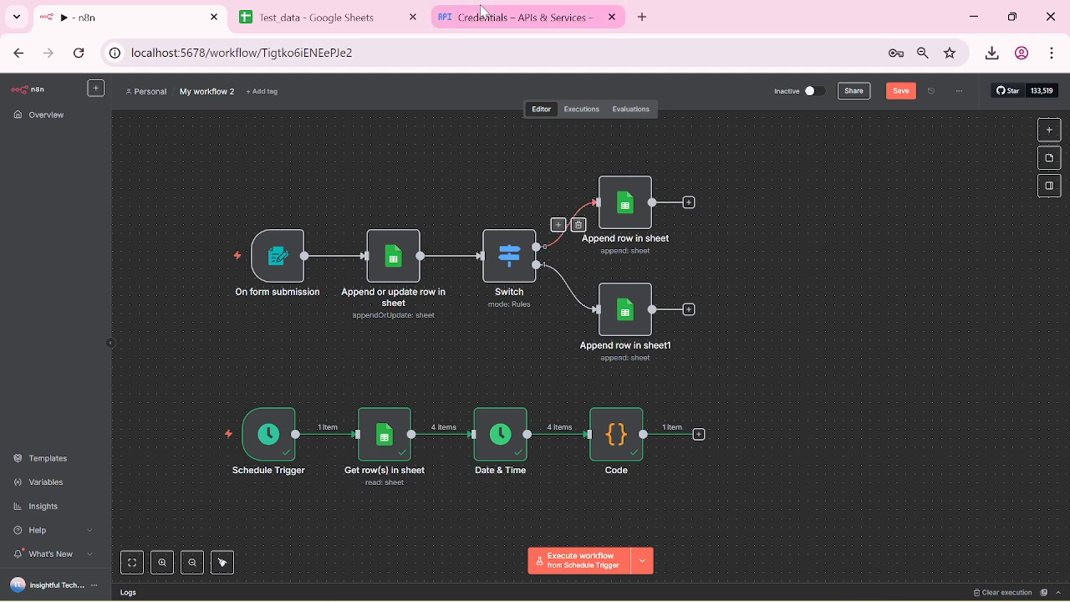
Step: Open Web client 1 in Google Cloud credentials to view its localhost:5678 redirect URI and secret
{"action": "left_click", "coordinate": [482, 13]}
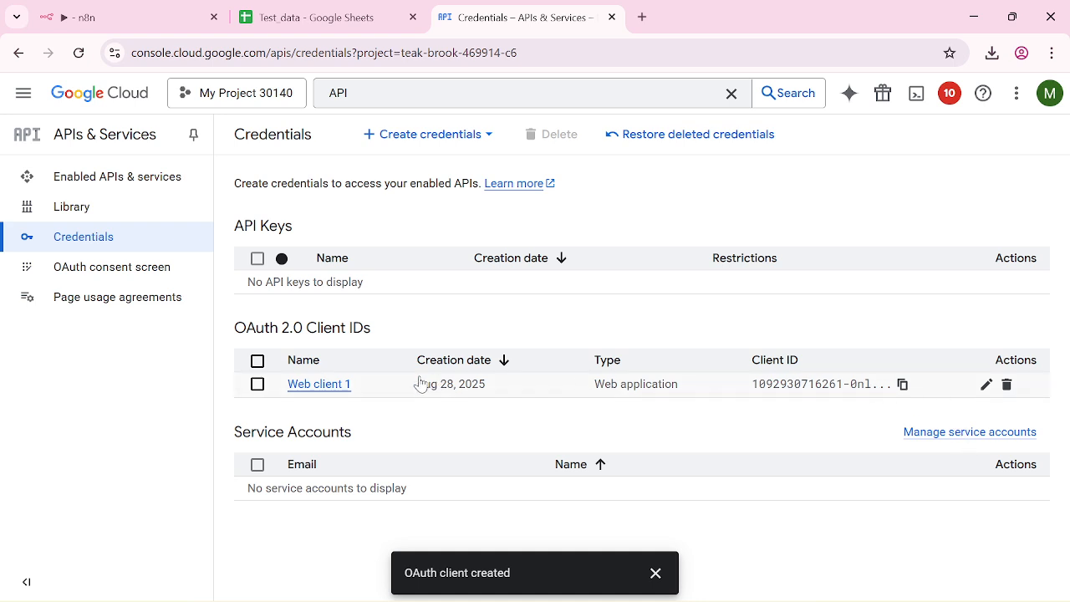
{"action": "left_click", "coordinate": [348, 390]}
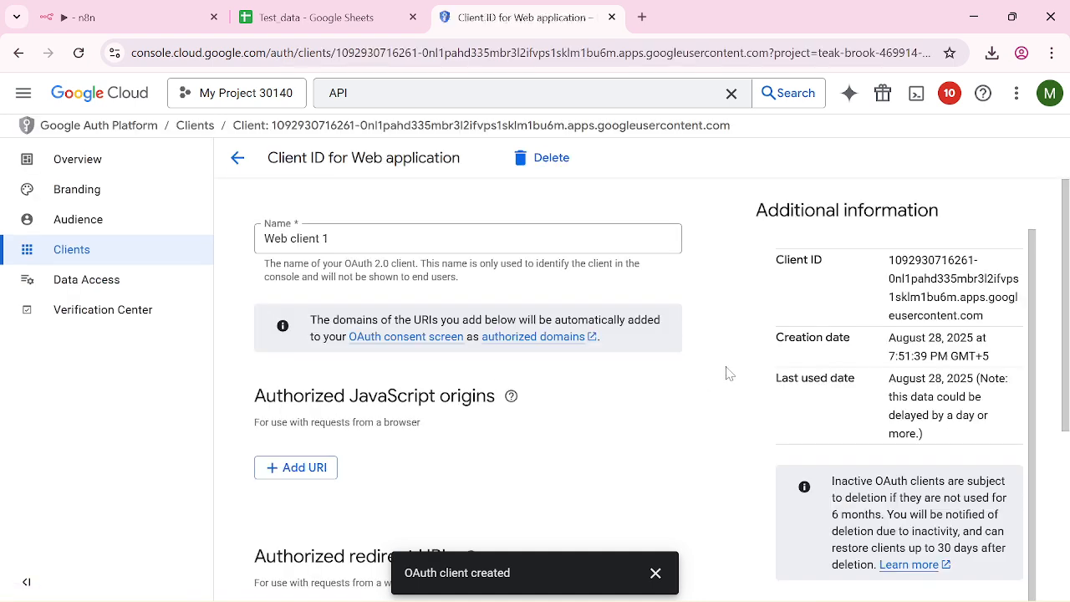
{"action": "scroll", "coordinate": [726, 373], "scroll_direction": "down", "scroll_amount": 2}
{"action": "scroll", "coordinate": [725, 372], "scroll_direction": "down", "scroll_amount": 2}
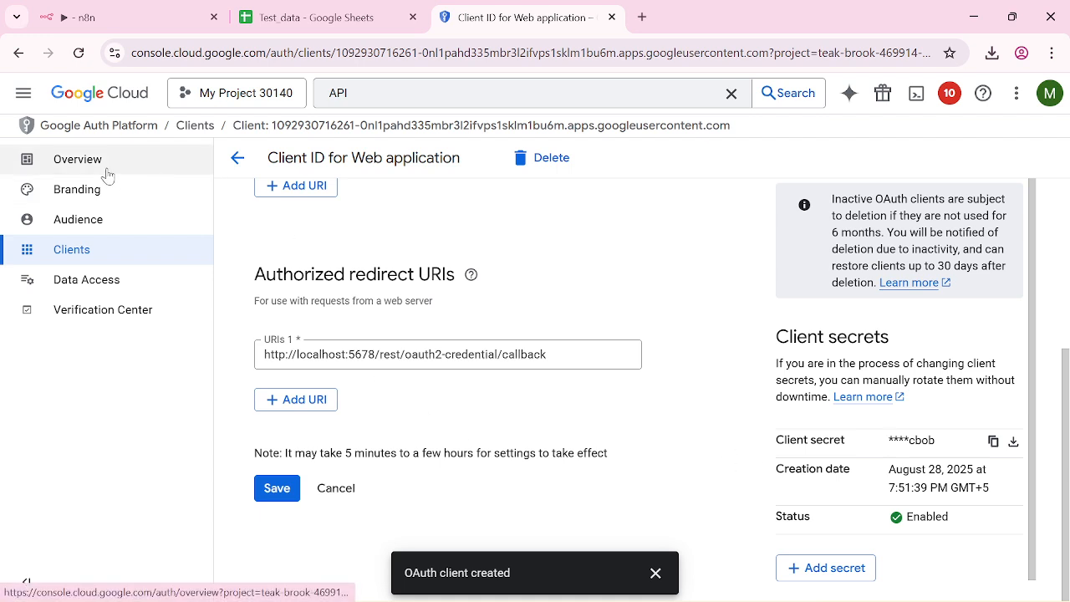
Step: In the Append or update row in sheet node, keep 'Google Sheets account' as the credential
{"action": "left_click", "coordinate": [125, 17]}
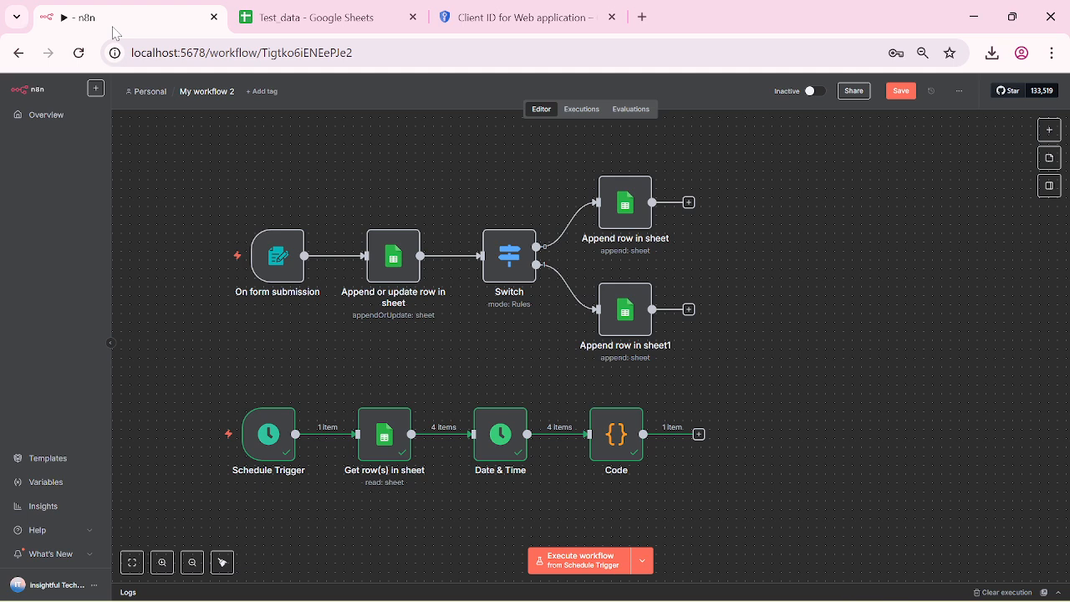
{"action": "mouse_move", "coordinate": [274, 278]}
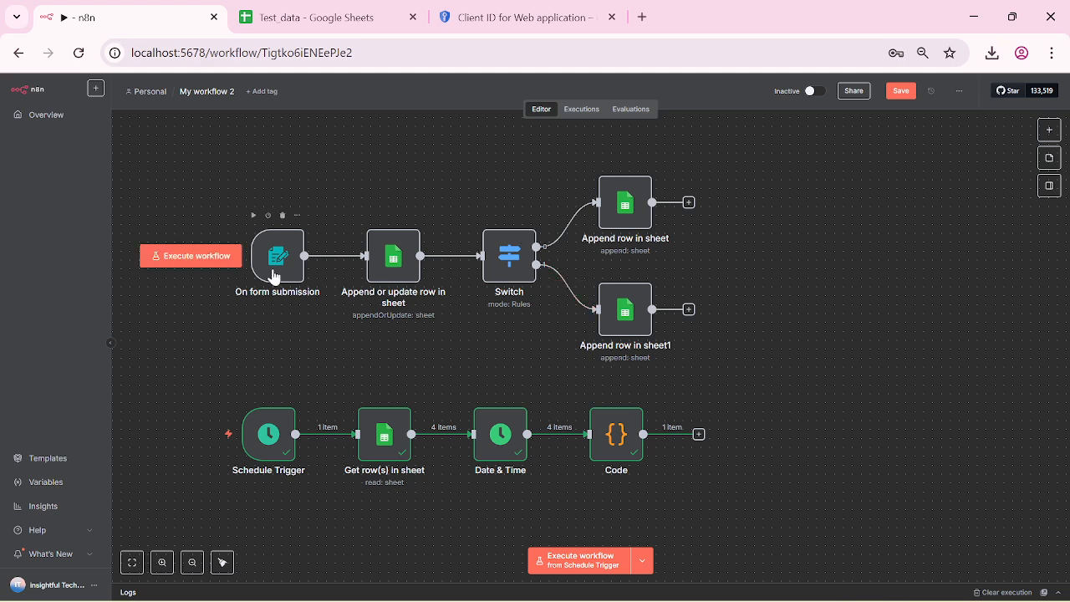
{"action": "double_click", "coordinate": [394, 266]}
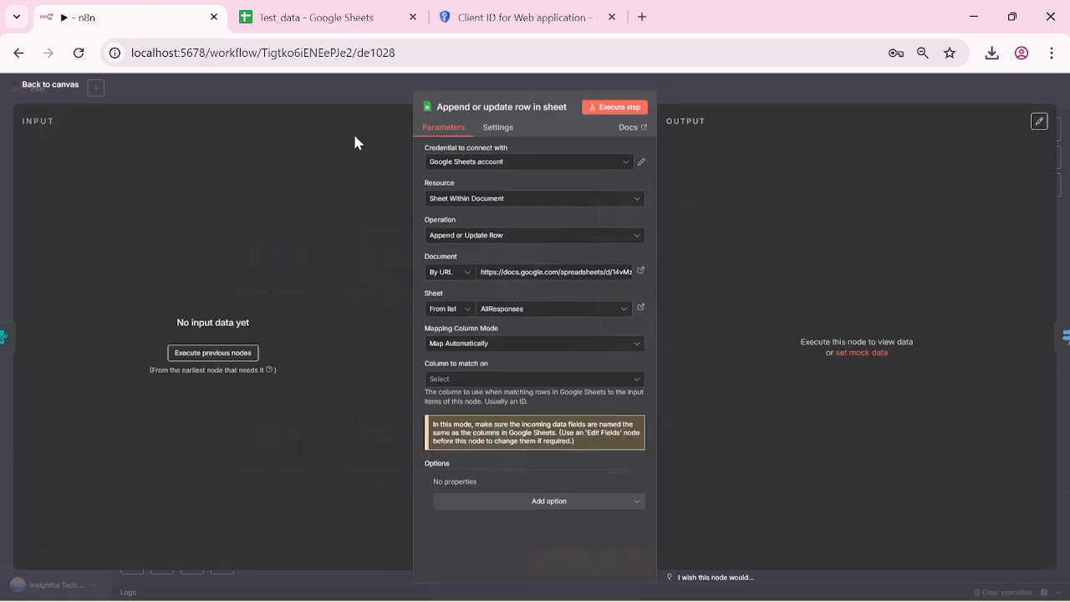
{"action": "left_click", "coordinate": [625, 165]}
{"action": "left_click", "coordinate": [479, 197]}
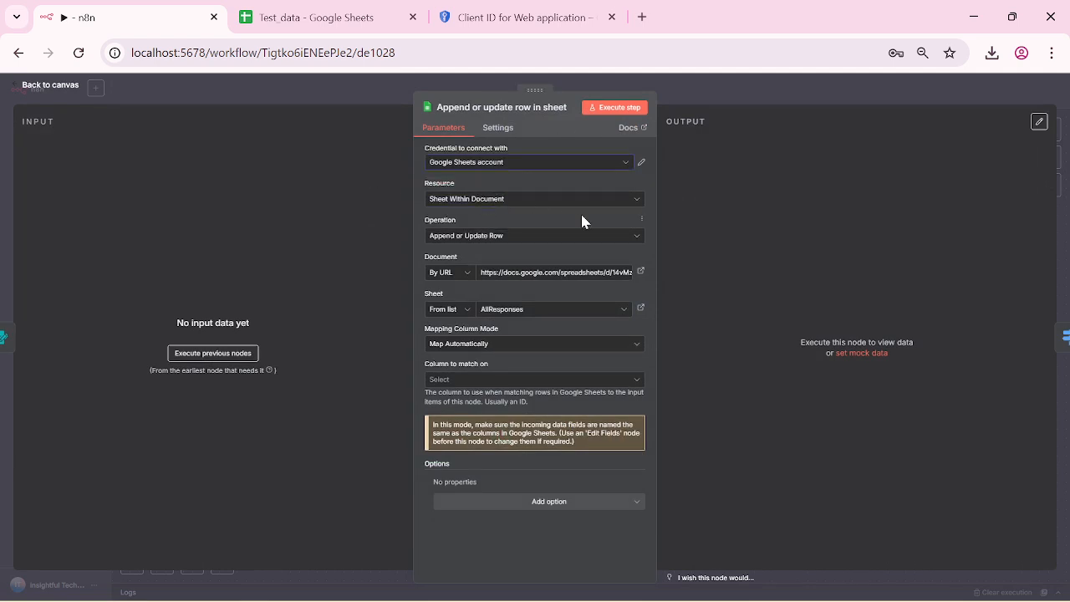
{"action": "left_click", "coordinate": [627, 162]}
{"action": "left_click", "coordinate": [506, 196]}
{"action": "left_click", "coordinate": [492, 167]}
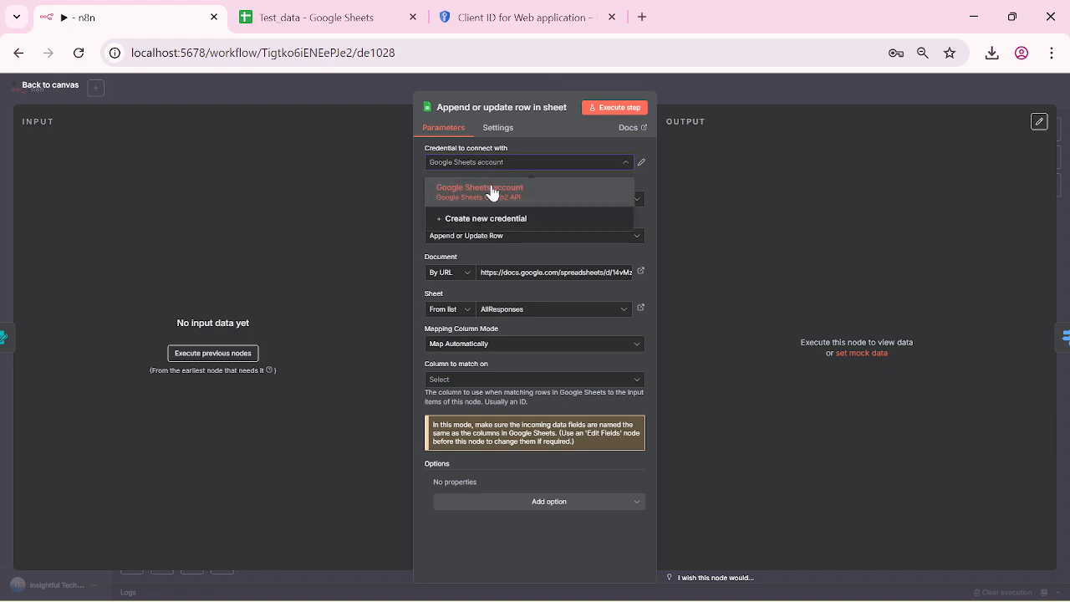
{"action": "left_click", "coordinate": [491, 192]}
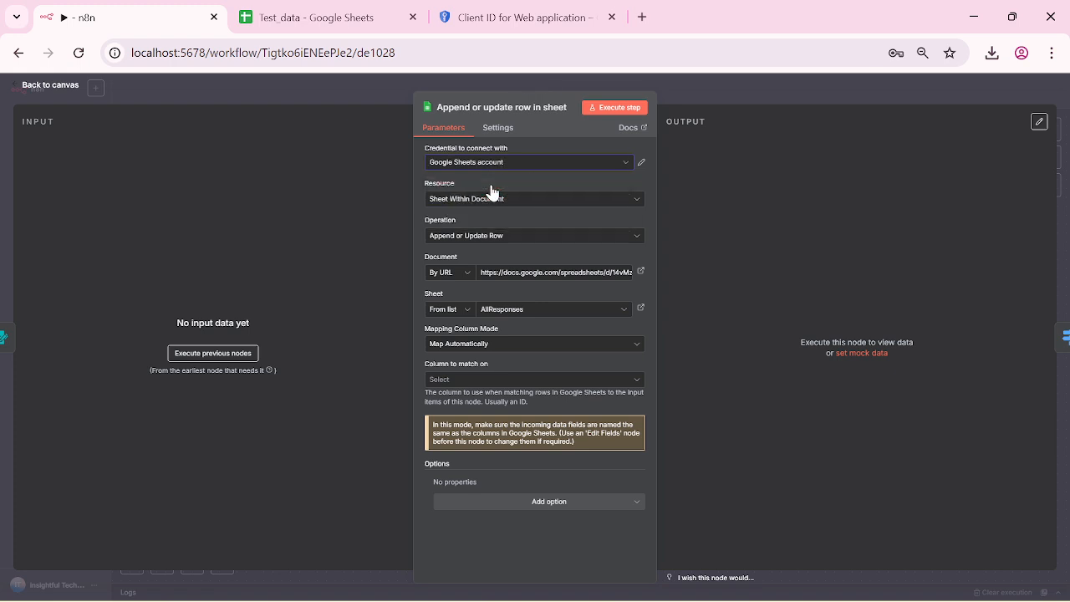
Step: Inspect the Google Sheets account credential details, then close them and return to the canvas
{"action": "left_click", "coordinate": [642, 165]}
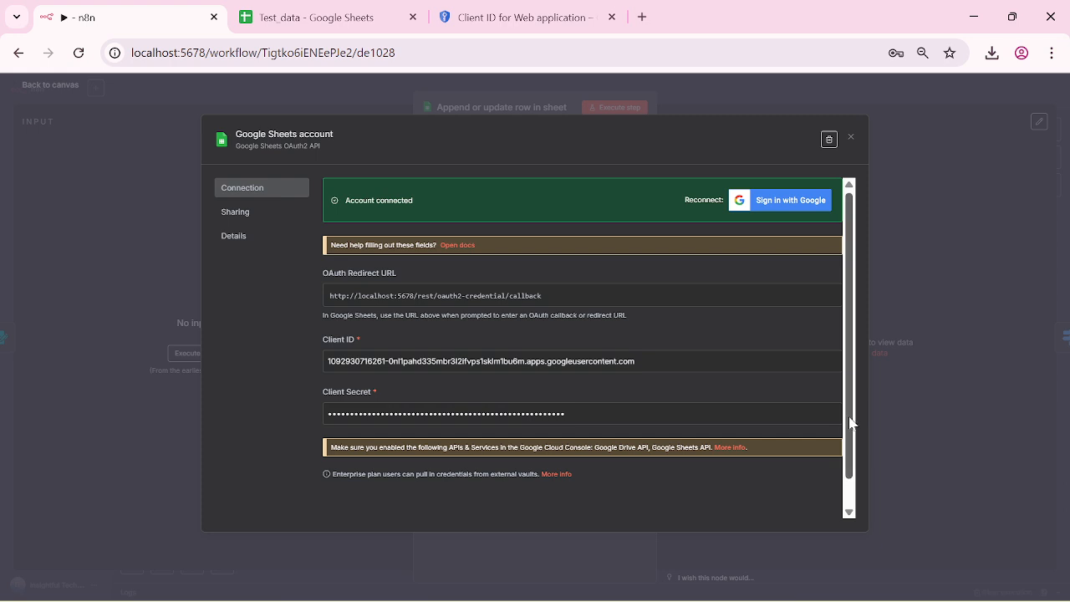
{"action": "left_click_drag", "start_coordinate": [849, 417], "coordinate": [865, 304]}
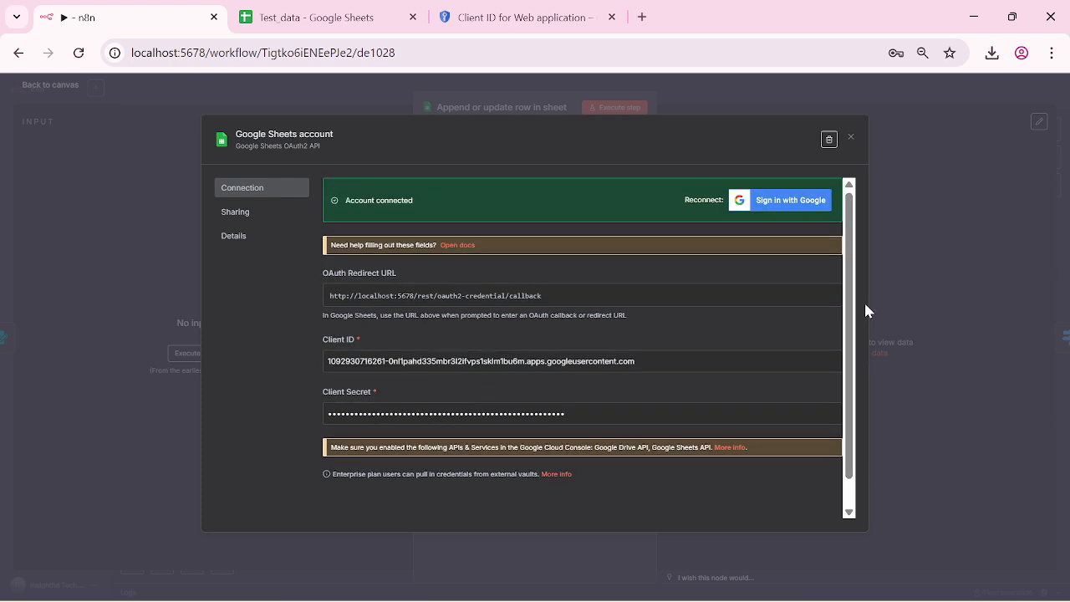
{"action": "left_click", "coordinate": [850, 139]}
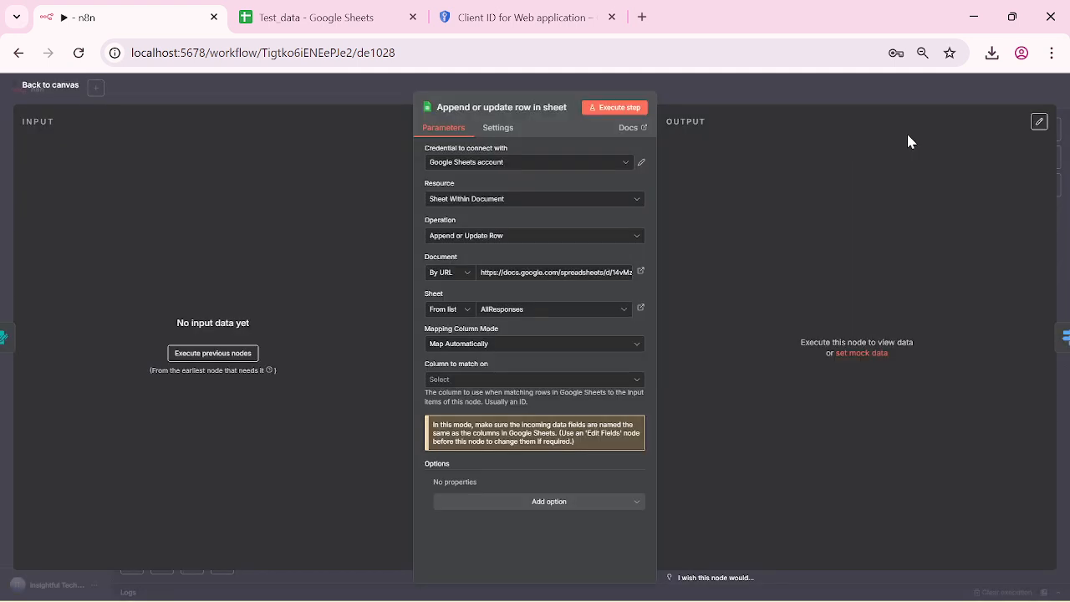
{"action": "left_click", "coordinate": [11, 87]}
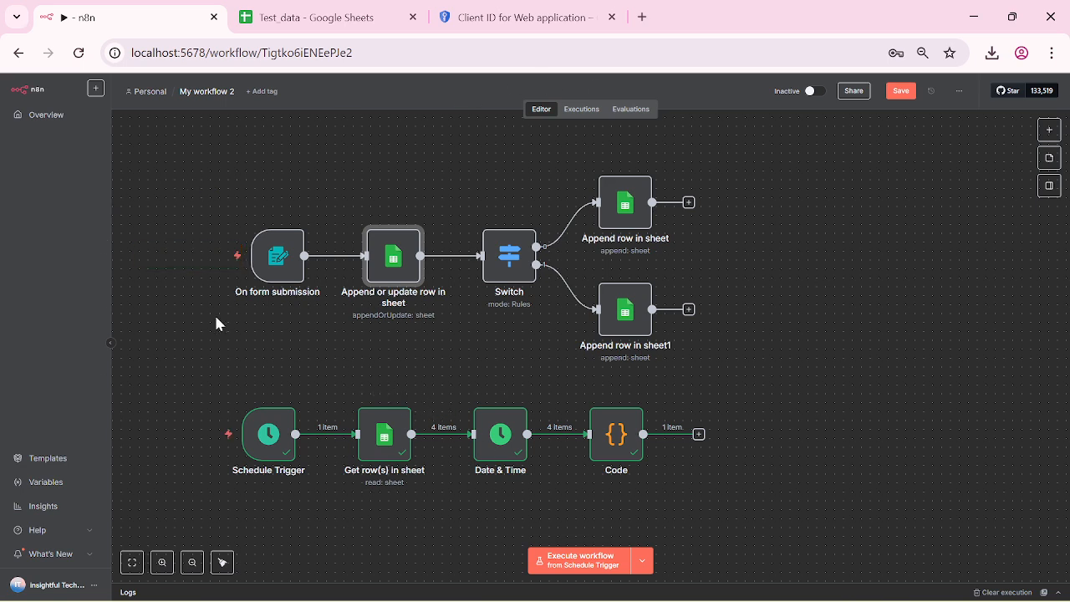
{"action": "mouse_move", "coordinate": [154, 589]}
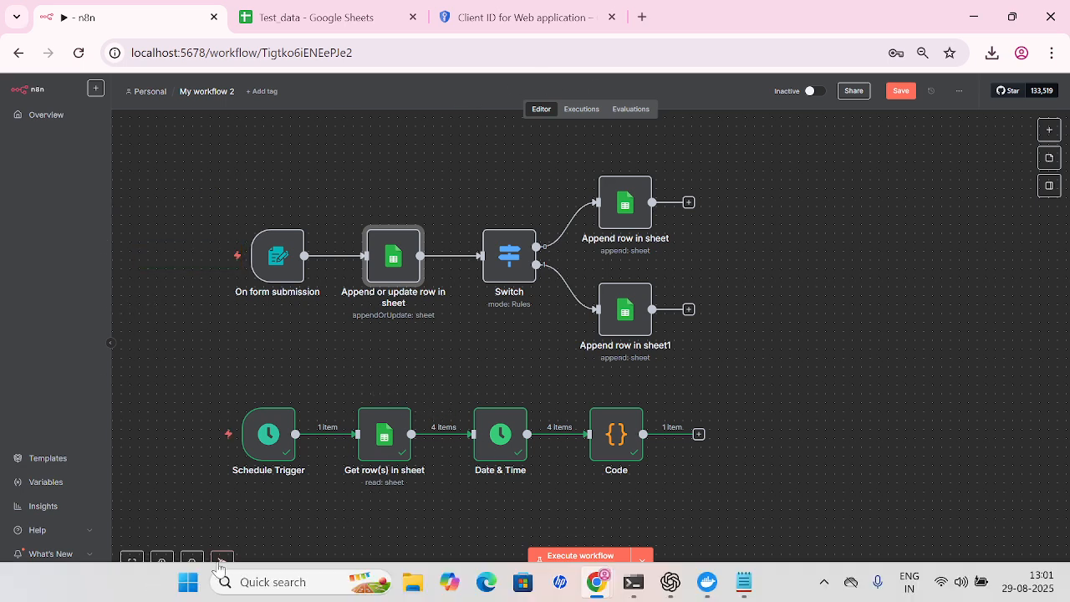